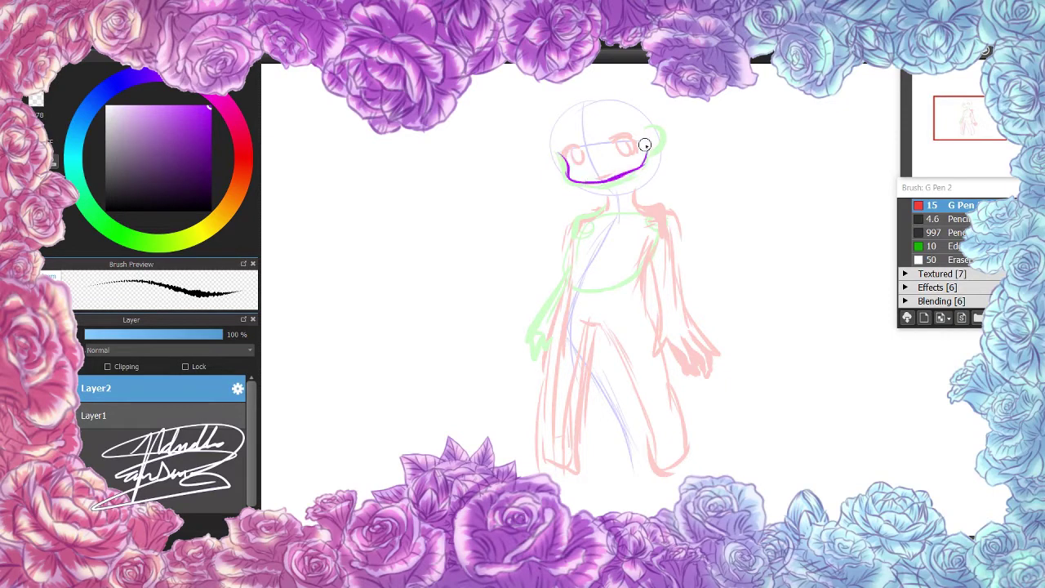
Draw the character's face, eyes, neck and the arm on the viewer's right in purple over the rough sketch on Layer2
{"action": "mouse_move", "coordinate": [579, 146]}
{"action": "left_mouse_down"}
{"action": "mouse_move", "coordinate": [582, 159]}
{"action": "mouse_move", "coordinate": [617, 168]}
{"action": "mouse_move", "coordinate": [608, 204]}
{"action": "left_mouse_up"}
{"action": "scroll", "coordinate": [969, 204], "scroll_direction": "up", "scroll_amount": 1}
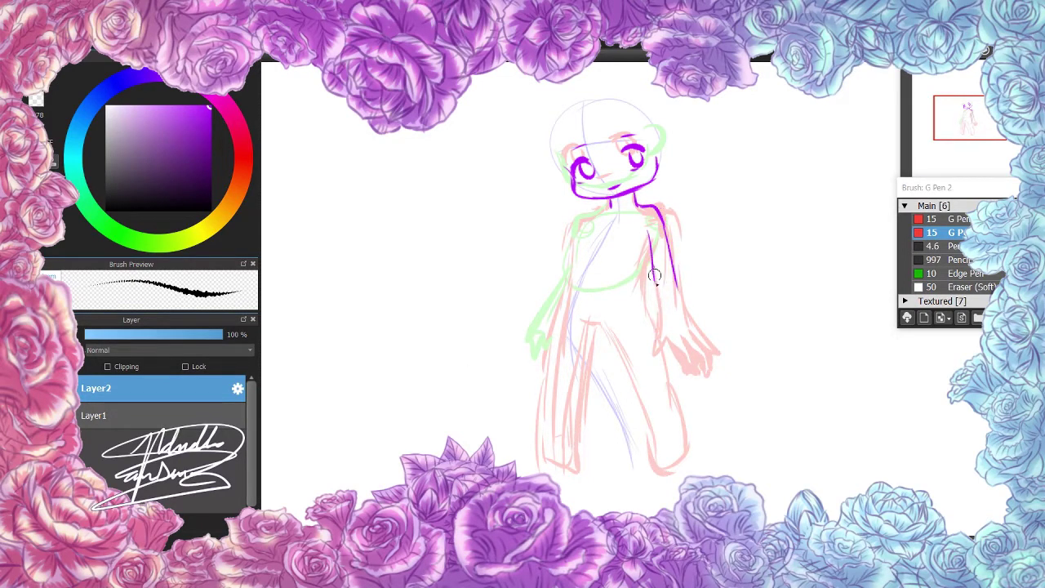
{"action": "left_click_drag", "start_coordinate": [654, 269], "coordinate": [651, 336]}
{"action": "left_click_drag", "start_coordinate": [665, 214], "coordinate": [721, 352]}
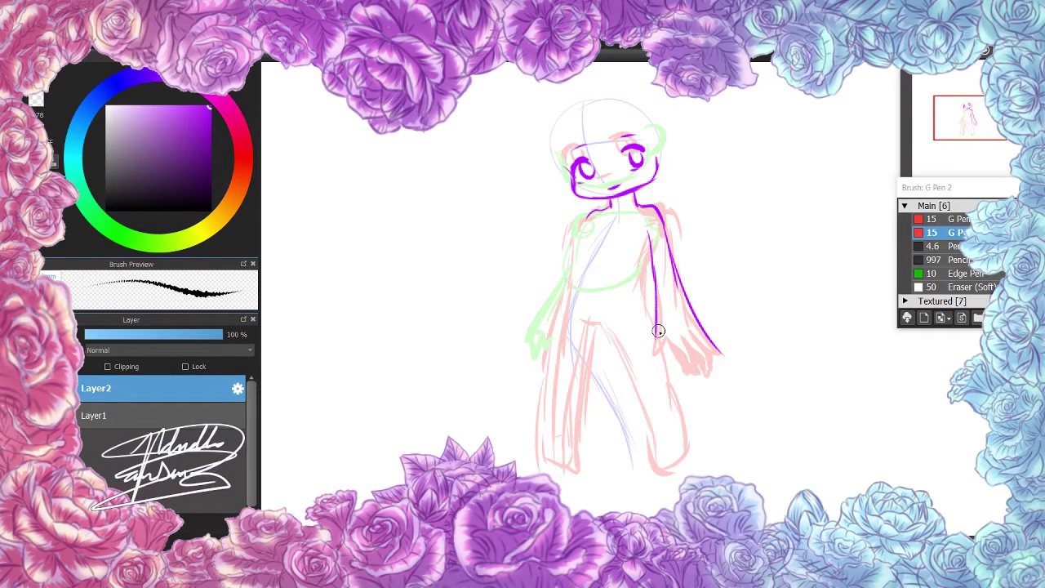
Add a new layer and sketch a shirt collar with a knotted bow at the neck in pinkish red
{"action": "scroll", "coordinate": [601, 221], "scroll_direction": "up", "scroll_amount": 2}
{"action": "key", "text": "ctrl+shift+n"}
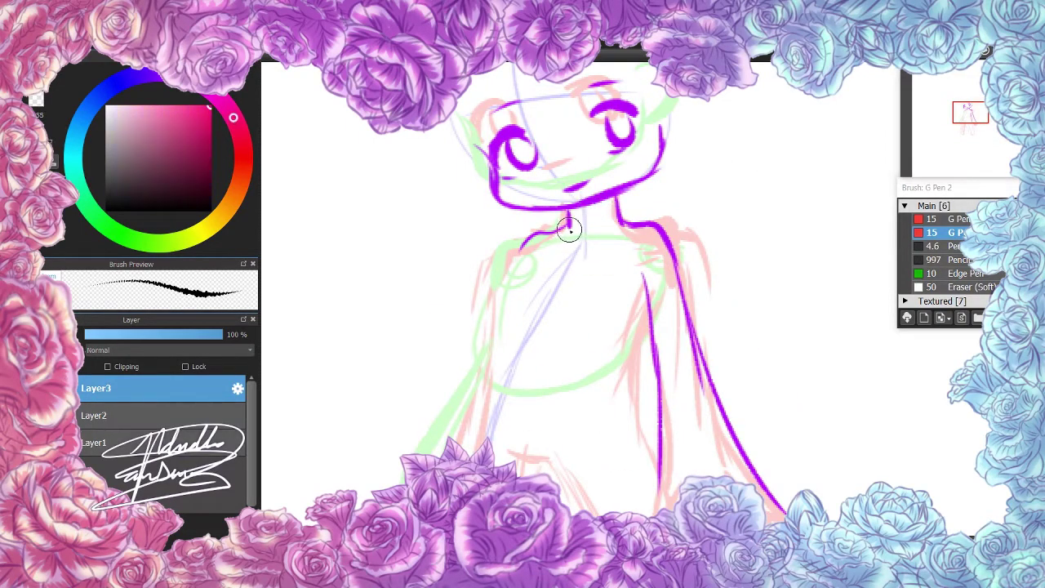
{"action": "mouse_move", "coordinate": [618, 201]}
{"action": "left_mouse_down"}
{"action": "mouse_move", "coordinate": [626, 231]}
{"action": "mouse_move", "coordinate": [588, 243]}
{"action": "mouse_move", "coordinate": [638, 216]}
{"action": "left_mouse_up"}
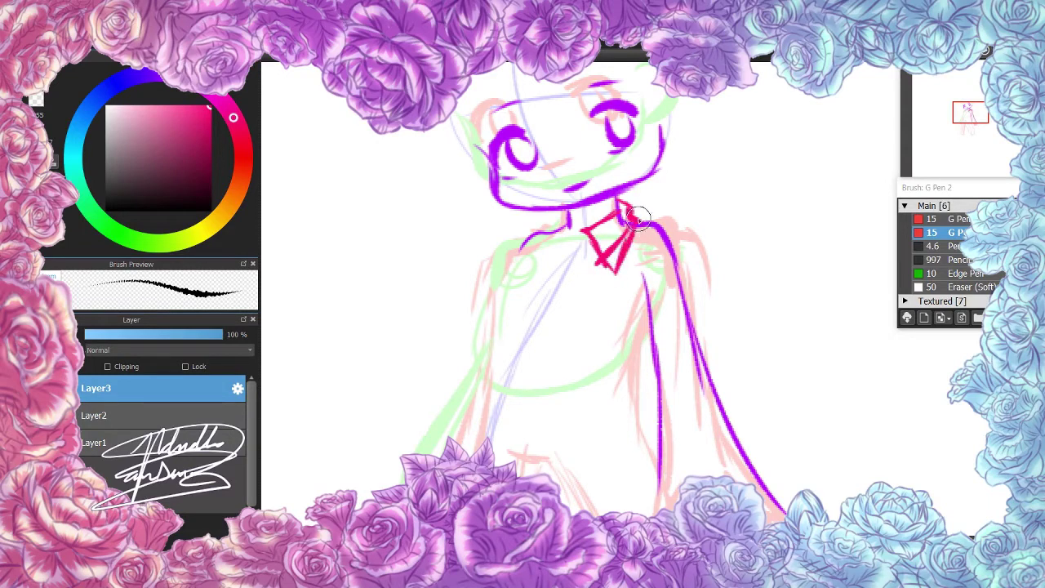
{"action": "mouse_move", "coordinate": [572, 214]}
{"action": "left_mouse_down"}
{"action": "mouse_move", "coordinate": [547, 227]}
{"action": "mouse_move", "coordinate": [553, 221]}
{"action": "mouse_move", "coordinate": [570, 243]}
{"action": "mouse_move", "coordinate": [554, 222]}
{"action": "mouse_move", "coordinate": [544, 251]}
{"action": "mouse_move", "coordinate": [583, 236]}
{"action": "mouse_move", "coordinate": [582, 255]}
{"action": "mouse_move", "coordinate": [568, 274]}
{"action": "left_mouse_up"}
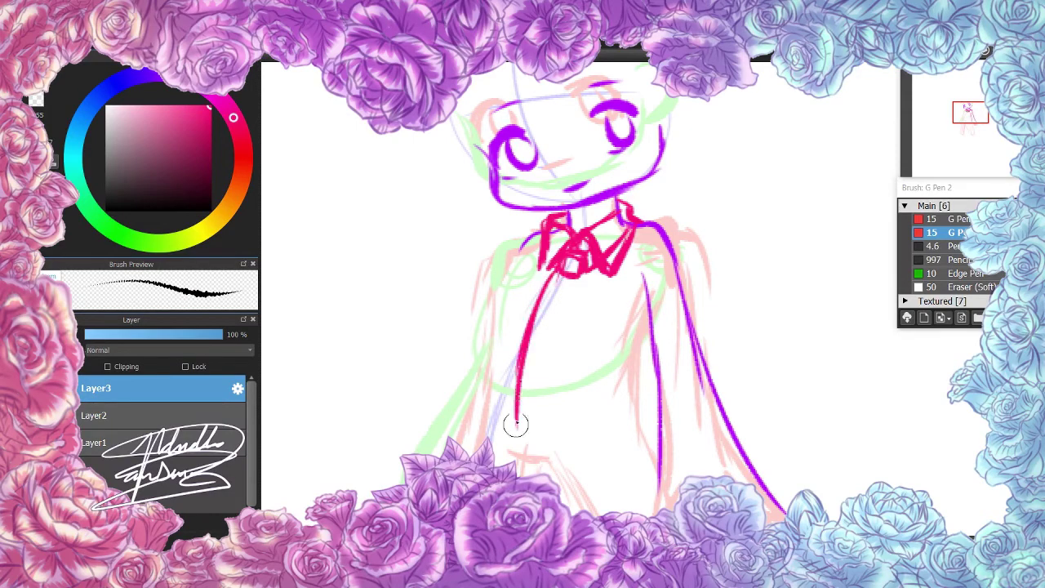
Make Layer2 the active layer again for the purple body lines
{"action": "scroll", "coordinate": [867, 228], "scroll_direction": "down", "scroll_amount": 3}
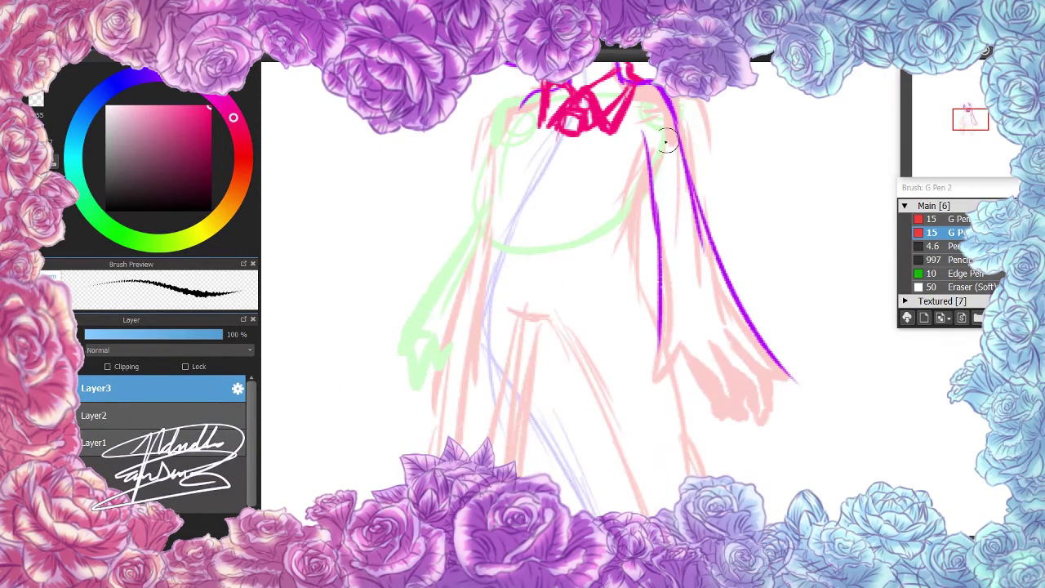
{"action": "left_click", "coordinate": [106, 418]}
{"action": "scroll", "coordinate": [651, 307], "scroll_direction": "down", "scroll_amount": 2}
{"action": "mouse_move", "coordinate": [652, 307]}
{"action": "left_mouse_down"}
{"action": "mouse_move", "coordinate": [655, 350]}
{"action": "mouse_move", "coordinate": [670, 331]}
{"action": "mouse_move", "coordinate": [696, 374]}
{"action": "mouse_move", "coordinate": [717, 360]}
{"action": "left_mouse_up"}
{"action": "key", "text": "ctrl+z"}
{"action": "key", "text": "ctrl+z"}
{"action": "key", "text": "ctrl+z"}
{"action": "key", "text": "ctrl+z"}
{"action": "key", "text": "ctrl+z"}
{"action": "key", "text": "ctrl+z"}
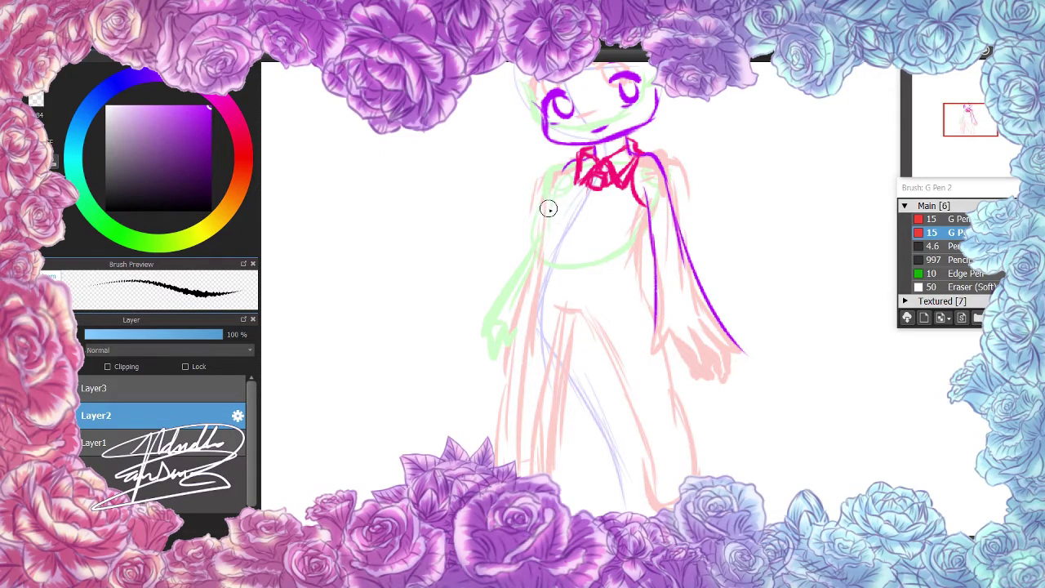
Draw the waist side, the second arm, the crotch line and the leg with its shoe on the viewer's right in purple
{"action": "left_click_drag", "start_coordinate": [636, 219], "coordinate": [654, 314]}
{"action": "mouse_move", "coordinate": [552, 200]}
{"action": "left_mouse_down"}
{"action": "mouse_move", "coordinate": [485, 362]}
{"action": "mouse_move", "coordinate": [494, 333]}
{"action": "left_mouse_up"}
{"action": "key", "text": "ctrl+z"}
{"action": "mouse_move", "coordinate": [556, 308]}
{"action": "left_mouse_down"}
{"action": "mouse_move", "coordinate": [603, 330]}
{"action": "mouse_move", "coordinate": [584, 309]}
{"action": "mouse_move", "coordinate": [607, 341]}
{"action": "mouse_move", "coordinate": [643, 483]}
{"action": "mouse_move", "coordinate": [670, 500]}
{"action": "left_mouse_up"}
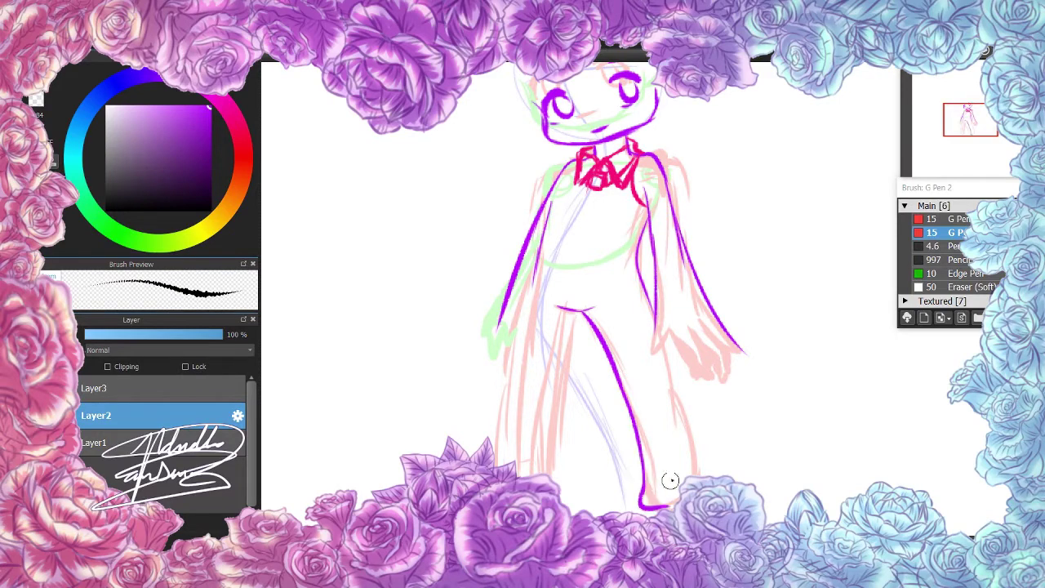
{"action": "left_click_drag", "start_coordinate": [645, 304], "coordinate": [695, 475]}
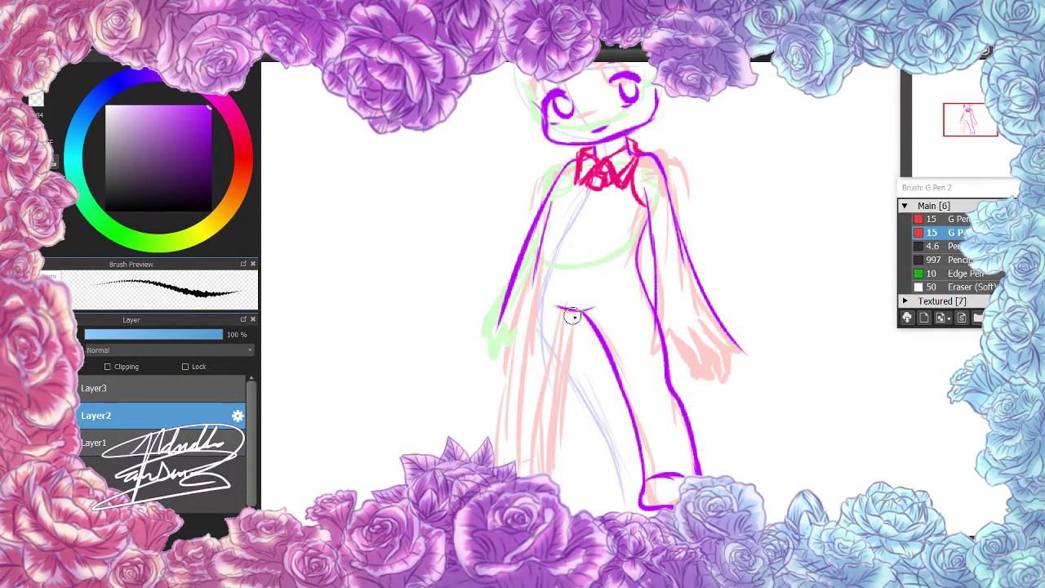
Draw the leg and foot on the viewer's left in purple, erasing and redrawing its outer contour
{"action": "key", "text": "ctrl+z"}
{"action": "left_click_drag", "start_coordinate": [577, 312], "coordinate": [551, 477]}
{"action": "left_click_drag", "start_coordinate": [532, 269], "coordinate": [506, 454]}
{"action": "left_click_drag", "start_coordinate": [527, 311], "coordinate": [502, 465]}
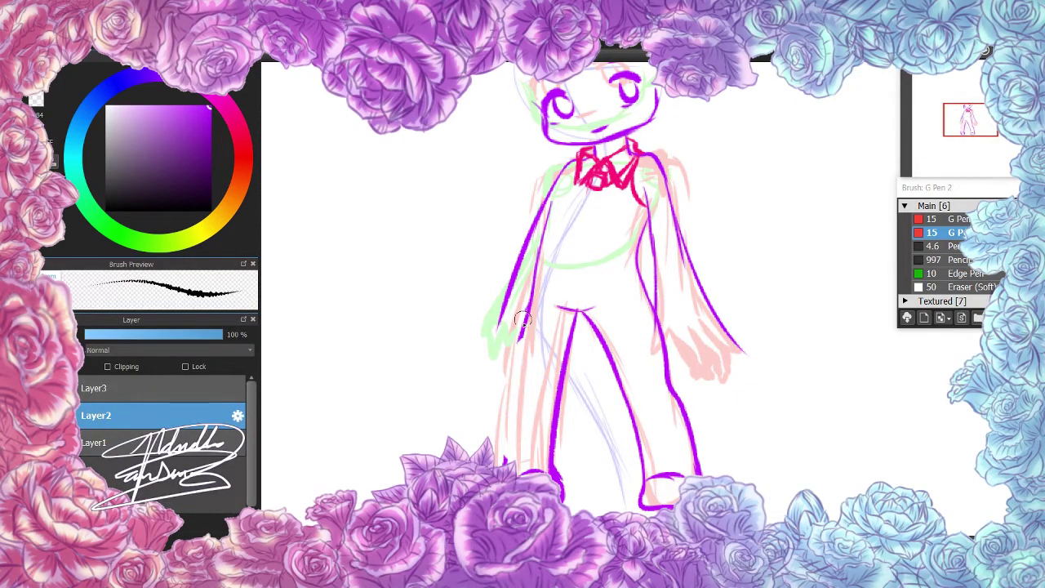
{"action": "key", "text": "e"}
{"action": "left_click_drag", "start_coordinate": [521, 373], "coordinate": [499, 461]}
{"action": "key", "text": "b"}
{"action": "left_click_drag", "start_coordinate": [530, 356], "coordinate": [507, 437]}
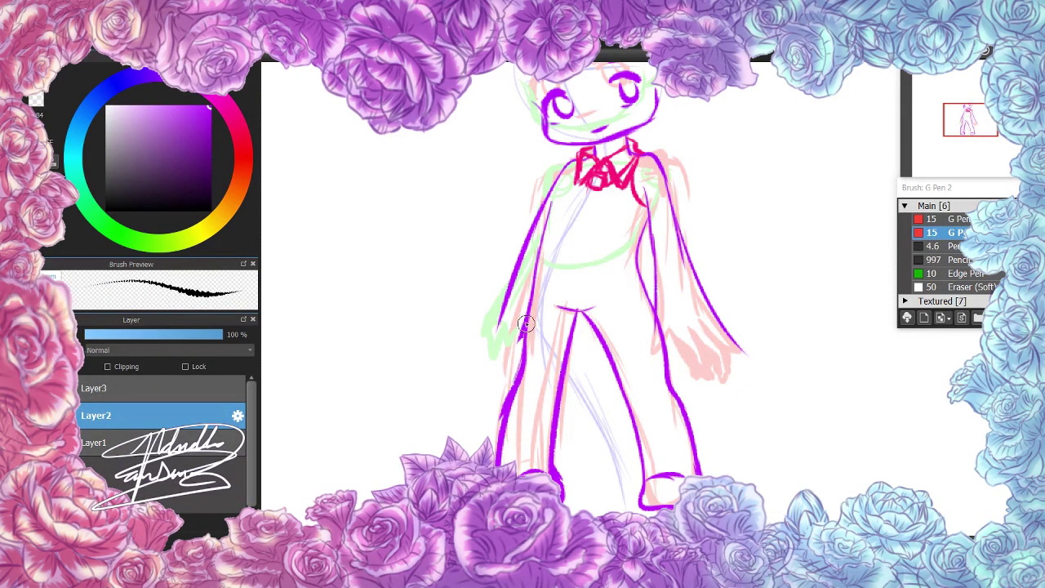
Erase stray marks from the purple body lines and hide the rough pose sketch
{"action": "left_click_drag", "start_coordinate": [525, 323], "coordinate": [502, 360]}
{"action": "key", "text": "ctrl+z"}
{"action": "scroll", "coordinate": [619, 237], "scroll_direction": "down", "scroll_amount": 2}
{"action": "key", "text": "e"}
{"action": "left_click_drag", "start_coordinate": [563, 241], "coordinate": [554, 282]}
{"action": "key", "text": "b"}
{"action": "scroll", "coordinate": [623, 281], "scroll_direction": "up", "scroll_amount": 2}
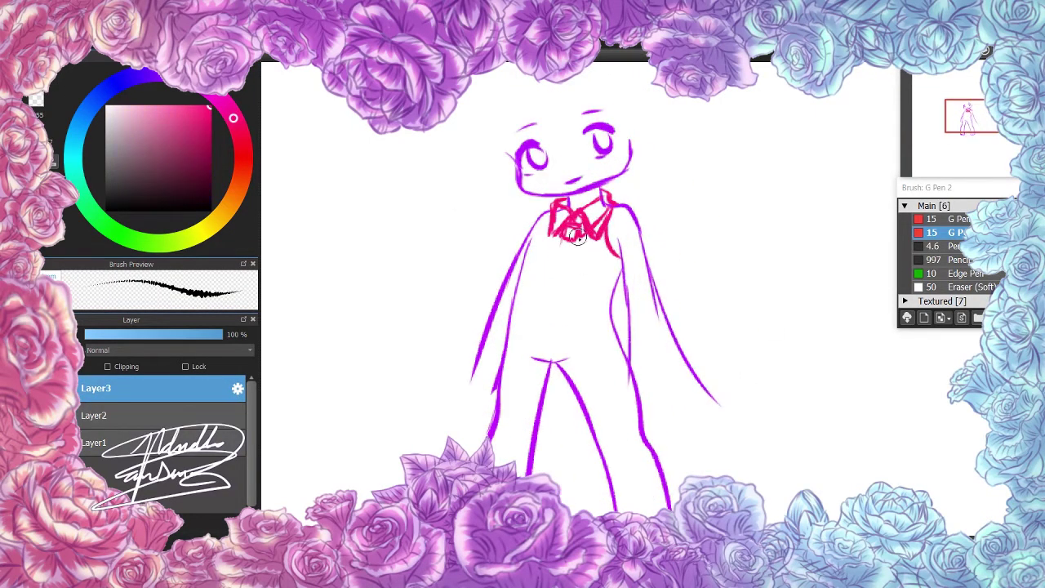
Draw the skirt's flared sides and wavy hem in cyan on Layer3 around the hips
{"action": "left_click", "coordinate": [74, 155]}
{"action": "left_click_drag", "start_coordinate": [618, 204], "coordinate": [611, 236]}
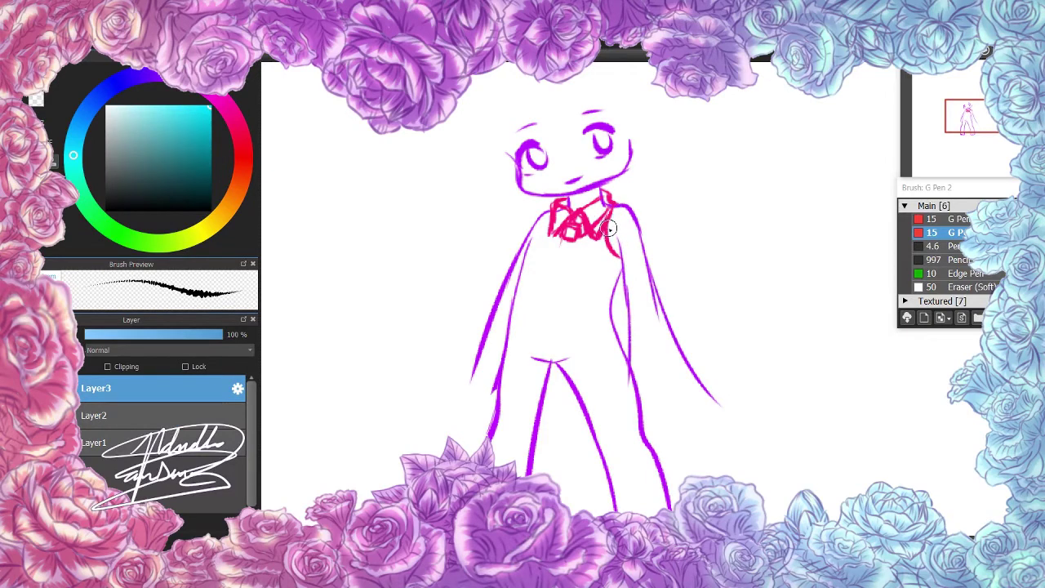
{"action": "key", "text": "x"}
{"action": "key", "text": "x"}
{"action": "mouse_move", "coordinate": [517, 324]}
{"action": "left_mouse_down"}
{"action": "mouse_move", "coordinate": [481, 354]}
{"action": "mouse_move", "coordinate": [478, 374]}
{"action": "mouse_move", "coordinate": [576, 387]}
{"action": "mouse_move", "coordinate": [618, 365]}
{"action": "left_mouse_up"}
{"action": "mouse_move", "coordinate": [500, 347]}
{"action": "left_mouse_down"}
{"action": "mouse_move", "coordinate": [495, 397]}
{"action": "mouse_move", "coordinate": [483, 366]}
{"action": "mouse_move", "coordinate": [506, 381]}
{"action": "mouse_move", "coordinate": [478, 376]}
{"action": "mouse_move", "coordinate": [507, 325]}
{"action": "left_mouse_up"}
{"action": "key", "text": "ctrl+z"}
{"action": "key", "text": "ctrl+z"}
{"action": "key", "text": "ctrl+z"}
{"action": "left_click_drag", "start_coordinate": [611, 312], "coordinate": [645, 367]}
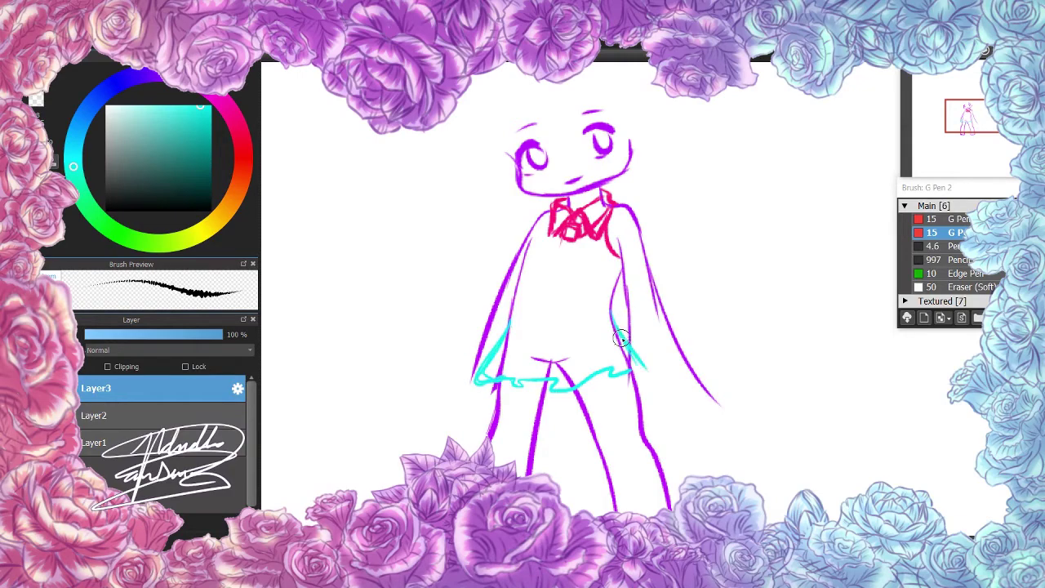
Add cyan pleat lines running down the skirt to its hem
{"action": "left_click_drag", "start_coordinate": [532, 322], "coordinate": [520, 377]}
{"action": "left_click_drag", "start_coordinate": [555, 344], "coordinate": [578, 379]}
{"action": "mouse_move", "coordinate": [581, 326]}
{"action": "left_mouse_down"}
{"action": "mouse_move", "coordinate": [610, 377]}
{"action": "mouse_move", "coordinate": [625, 369]}
{"action": "left_mouse_up"}
Outline the fitted vest in pinkish red, with side contours and a pointed zigzag hem over the skirt
{"action": "left_click", "coordinate": [233, 118]}
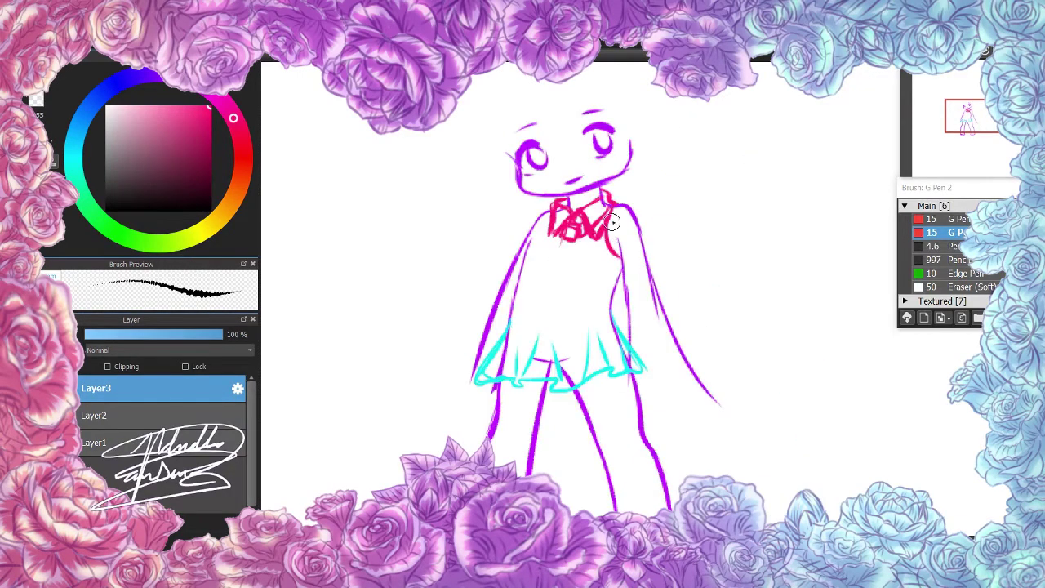
{"action": "mouse_move", "coordinate": [552, 307]}
{"action": "left_mouse_down"}
{"action": "mouse_move", "coordinate": [586, 351]}
{"action": "mouse_move", "coordinate": [622, 272]}
{"action": "left_mouse_up"}
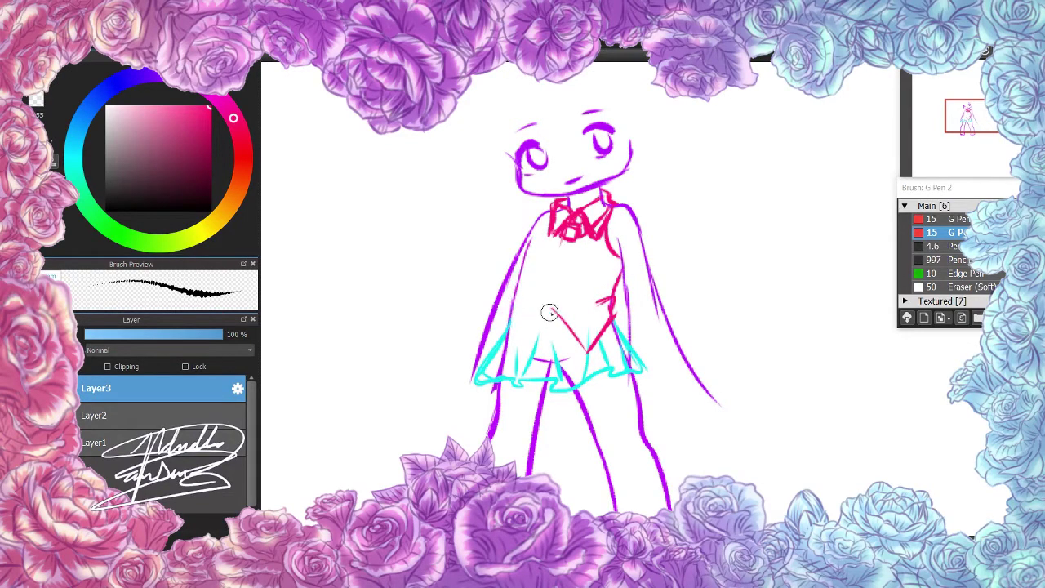
{"action": "mouse_move", "coordinate": [508, 315]}
{"action": "left_mouse_down"}
{"action": "mouse_move", "coordinate": [497, 348]}
{"action": "mouse_move", "coordinate": [514, 356]}
{"action": "left_mouse_up"}
{"action": "left_click_drag", "start_coordinate": [551, 308], "coordinate": [505, 351]}
{"action": "key", "text": "ctrl+z"}
{"action": "key", "text": "ctrl+z"}
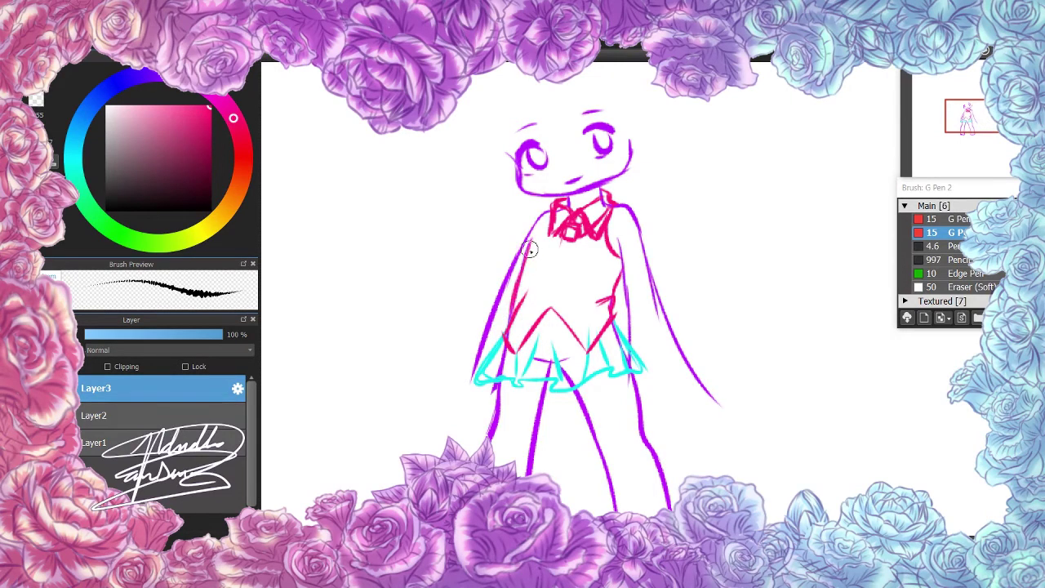
Draw a long tie in pinkish red, hanging from the collar knot to a pointed end over the skirt
{"action": "mouse_move", "coordinate": [590, 233]}
{"action": "left_mouse_down"}
{"action": "mouse_move", "coordinate": [564, 239]}
{"action": "mouse_move", "coordinate": [580, 245]}
{"action": "mouse_move", "coordinate": [571, 300]}
{"action": "left_mouse_up"}
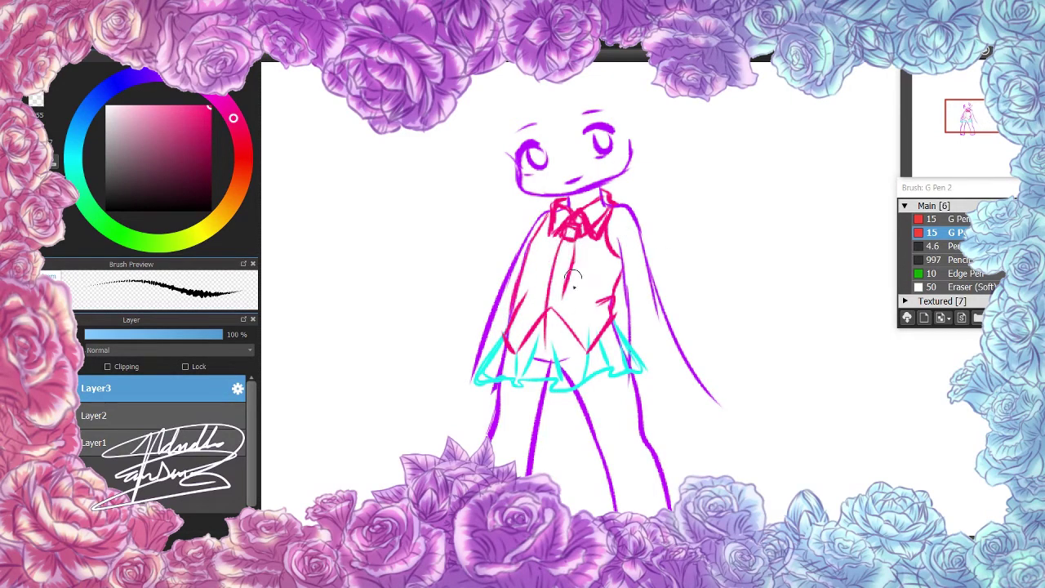
{"action": "mouse_move", "coordinate": [571, 261]}
{"action": "left_mouse_down"}
{"action": "mouse_move", "coordinate": [547, 310]}
{"action": "mouse_move", "coordinate": [545, 351]}
{"action": "left_mouse_up"}
{"action": "key", "text": "ctrl+z"}
{"action": "key", "text": "ctrl+z"}
{"action": "key", "text": "ctrl+z"}
{"action": "mouse_move", "coordinate": [578, 252]}
{"action": "left_mouse_down"}
{"action": "mouse_move", "coordinate": [570, 306]}
{"action": "mouse_move", "coordinate": [536, 361]}
{"action": "left_mouse_up"}
{"action": "key", "text": "ctrl+z"}
{"action": "left_click_drag", "start_coordinate": [574, 315], "coordinate": [555, 371]}
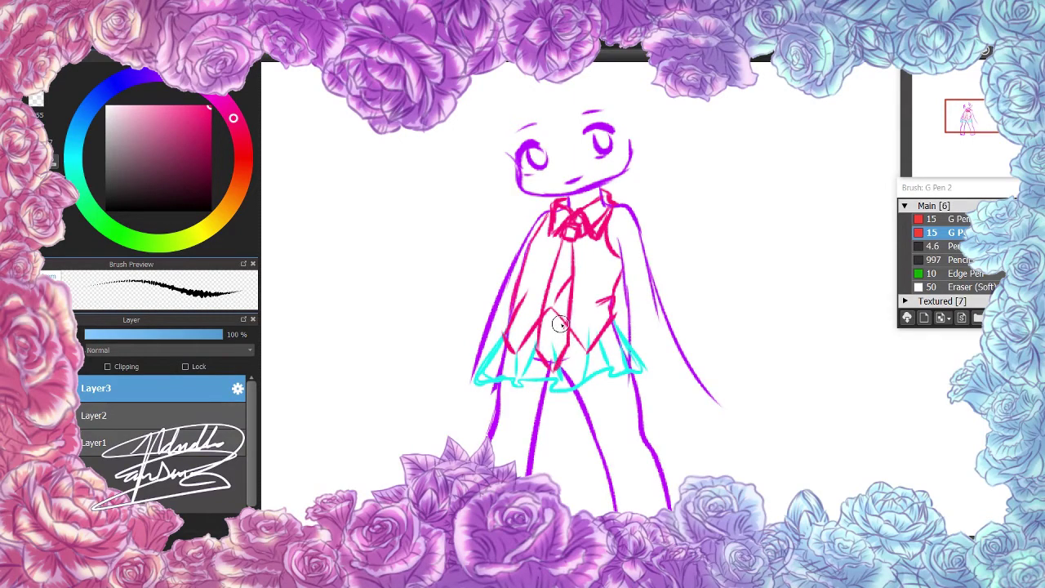
{"action": "left_click_drag", "start_coordinate": [556, 326], "coordinate": [542, 273]}
Add pinkish-red stocking bands on both thighs, small knee marks and a sole line on the shoe
{"action": "left_click_drag", "start_coordinate": [481, 332], "coordinate": [524, 335]}
{"action": "left_click_drag", "start_coordinate": [483, 340], "coordinate": [614, 335]}
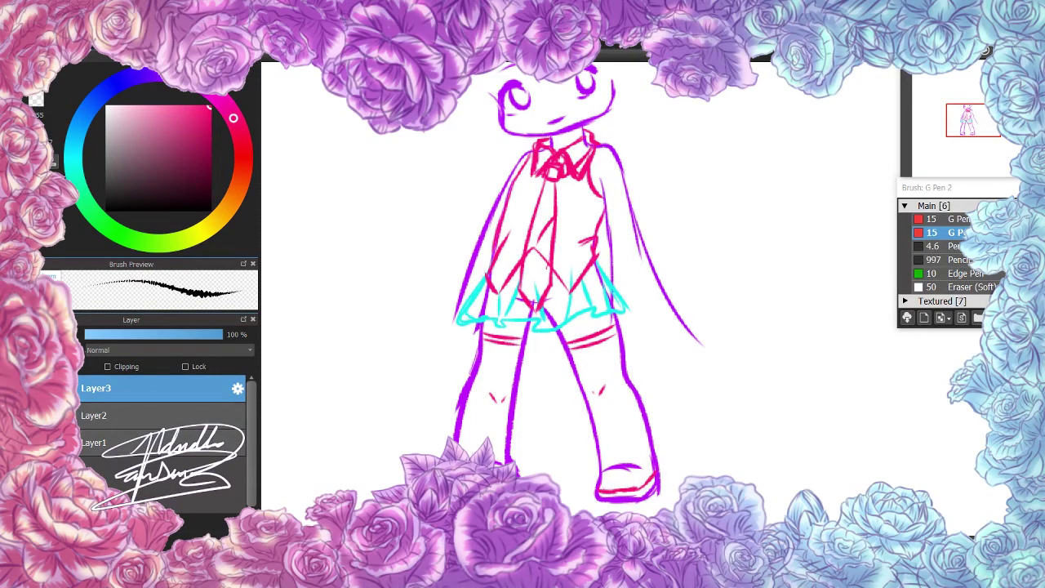
Draw the detached sleeves with cyan upper edges, a 01 mark on the shoulder and wide flared green outlines
{"action": "key", "text": "x"}
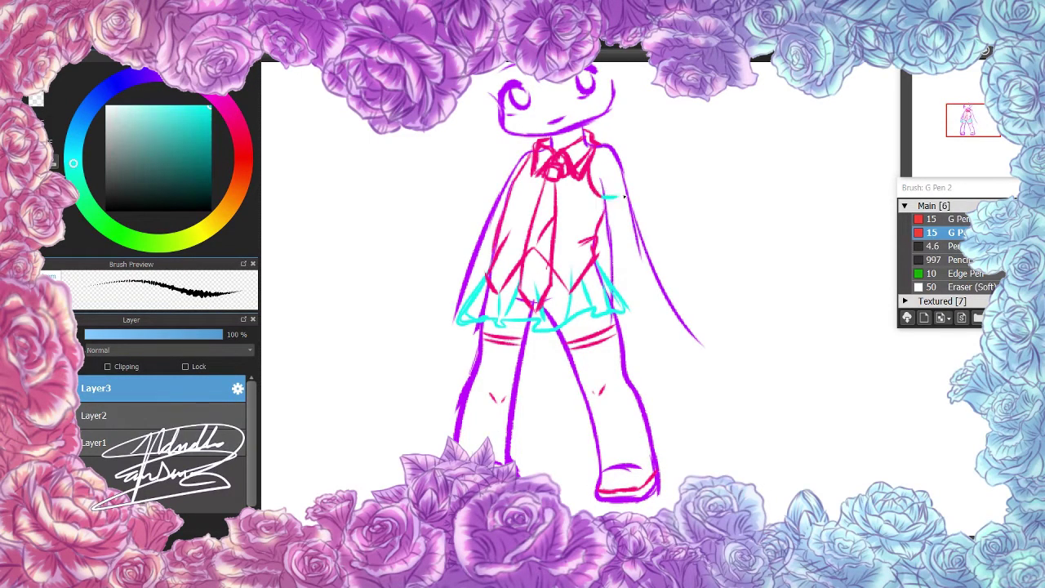
{"action": "left_click_drag", "start_coordinate": [628, 189], "coordinate": [637, 249]}
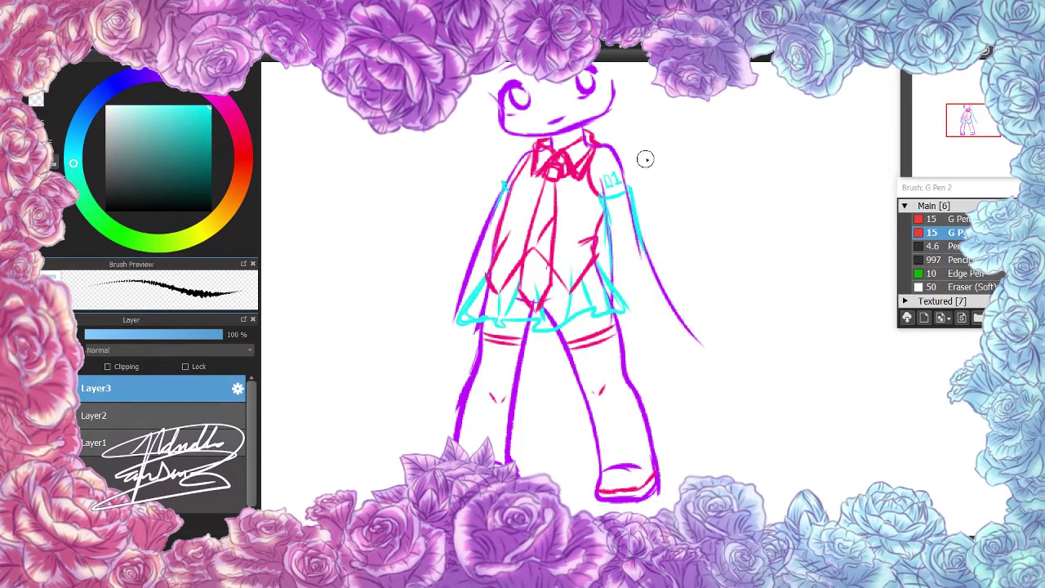
{"action": "key", "text": "x"}
{"action": "mouse_move", "coordinate": [633, 214]}
{"action": "left_mouse_down"}
{"action": "mouse_move", "coordinate": [701, 328]}
{"action": "mouse_move", "coordinate": [623, 368]}
{"action": "mouse_move", "coordinate": [709, 345]}
{"action": "left_mouse_up"}
{"action": "left_click_drag", "start_coordinate": [480, 236], "coordinate": [466, 364]}
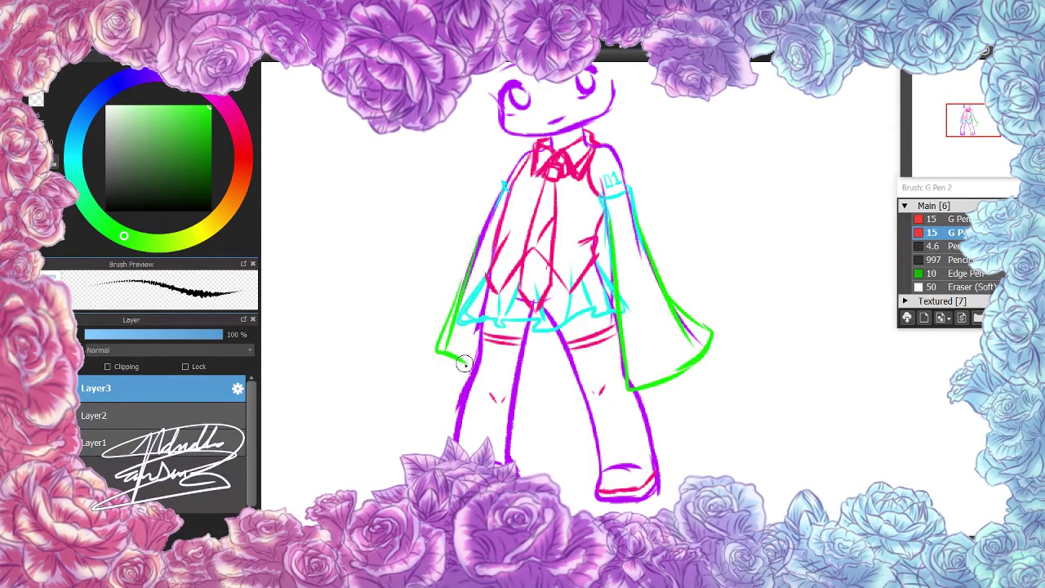
{"action": "key", "text": "x"}
{"action": "key", "text": "ctrl+Down"}
{"action": "mouse_move", "coordinate": [655, 359]}
{"action": "left_mouse_down"}
{"action": "mouse_move", "coordinate": [687, 390]}
{"action": "mouse_move", "coordinate": [685, 331]}
{"action": "mouse_move", "coordinate": [629, 336]}
{"action": "mouse_move", "coordinate": [658, 399]}
{"action": "mouse_move", "coordinate": [645, 355]}
{"action": "left_mouse_up"}
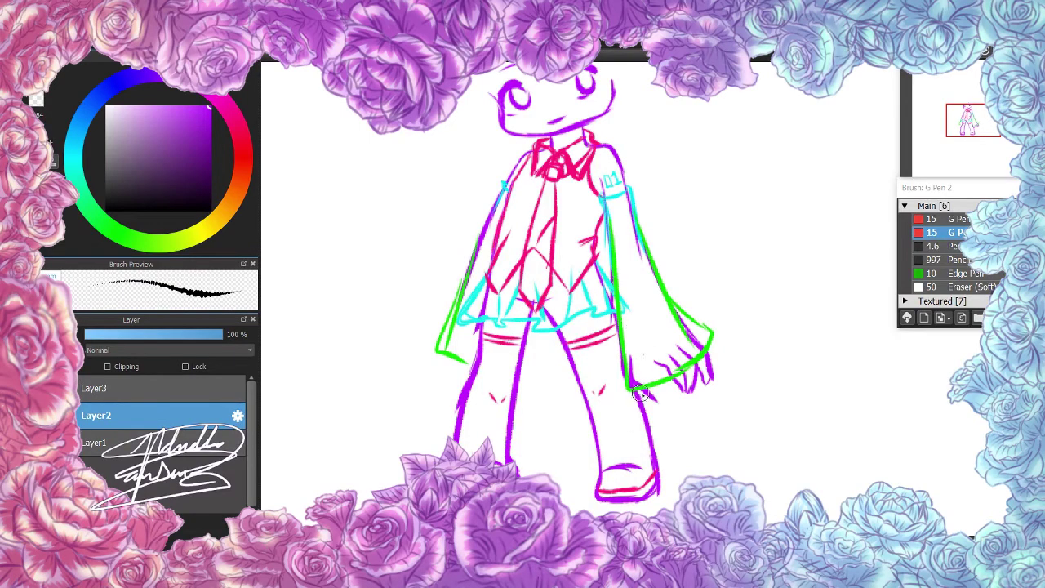
{"action": "mouse_move", "coordinate": [643, 394]}
{"action": "left_mouse_down"}
{"action": "mouse_move", "coordinate": [669, 339]}
{"action": "mouse_move", "coordinate": [674, 385]}
{"action": "mouse_move", "coordinate": [624, 329]}
{"action": "mouse_move", "coordinate": [642, 370]}
{"action": "mouse_move", "coordinate": [648, 354]}
{"action": "mouse_move", "coordinate": [662, 398]}
{"action": "left_mouse_up"}
{"action": "key", "text": "ctrl+z"}
{"action": "key", "text": "ctrl+z"}
{"action": "key", "text": "ctrl+z"}
{"action": "key", "text": "ctrl+z"}
{"action": "left_click_drag", "start_coordinate": [645, 351], "coordinate": [672, 408]}
{"action": "key", "text": "ctrl+z"}
{"action": "key", "text": "ctrl+z"}
{"action": "key", "text": "ctrl+z"}
{"action": "key", "text": "ctrl+z"}
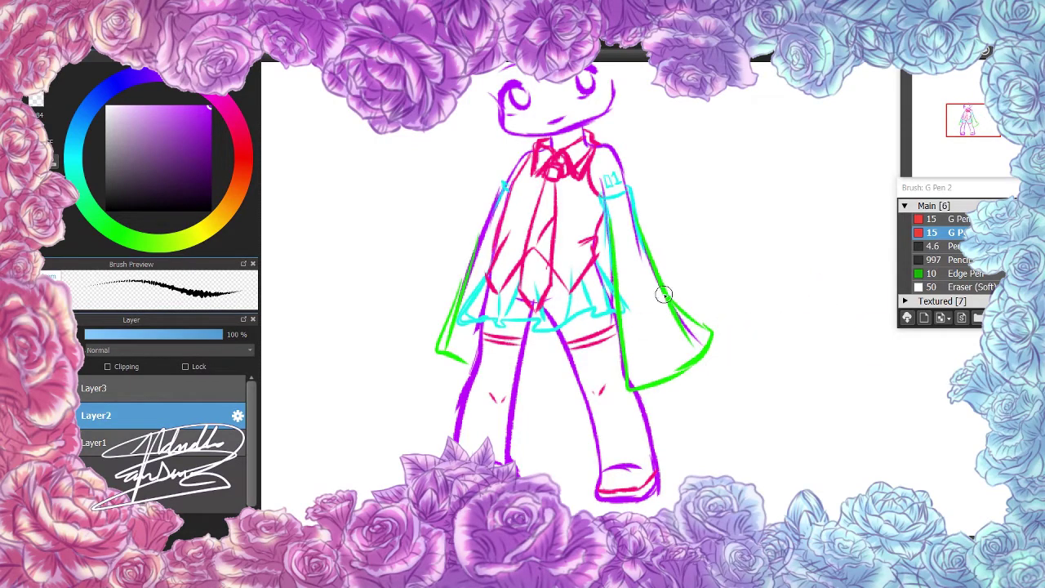
{"action": "left_click_drag", "start_coordinate": [690, 351], "coordinate": [698, 390]}
{"action": "left_click_drag", "start_coordinate": [653, 347], "coordinate": [665, 375]}
{"action": "left_click_drag", "start_coordinate": [674, 359], "coordinate": [682, 395]}
{"action": "mouse_move", "coordinate": [637, 347]}
{"action": "left_mouse_down"}
{"action": "mouse_move", "coordinate": [653, 398]}
{"action": "mouse_move", "coordinate": [667, 394]}
{"action": "mouse_move", "coordinate": [663, 380]}
{"action": "left_mouse_up"}
{"action": "left_click_drag", "start_coordinate": [694, 323], "coordinate": [702, 367]}
{"action": "key", "text": "ctrl+z"}
{"action": "key", "text": "ctrl+z"}
{"action": "key", "text": "ctrl+z"}
{"action": "key", "text": "ctrl+z"}
{"action": "left_click_drag", "start_coordinate": [679, 325], "coordinate": [698, 377]}
Create a new layer beneath Layer2 and rough in the hand below the wide sleeve in light pink
{"action": "key", "text": "ctrl+shift+n"}
{"action": "left_click", "coordinate": [229, 110]}
{"action": "left_click", "coordinate": [149, 106]}
{"action": "left_click_drag", "start_coordinate": [653, 351], "coordinate": [645, 384]}
{"action": "left_click_drag", "start_coordinate": [686, 360], "coordinate": [706, 380]}
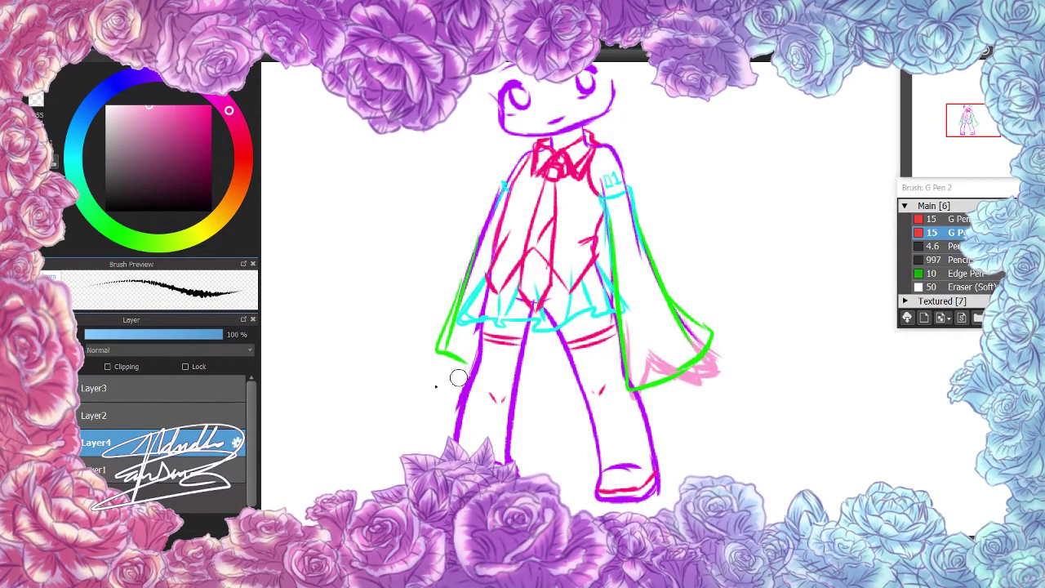
Draw both hands at the sleeve openings in purple on Layer2, following the pink guide for the larger one
{"action": "left_click", "coordinate": [458, 377], "text": "alt"}
{"action": "left_click", "coordinate": [122, 415]}
{"action": "mouse_move", "coordinate": [706, 322]}
{"action": "left_mouse_down"}
{"action": "mouse_move", "coordinate": [678, 366]}
{"action": "mouse_move", "coordinate": [653, 374]}
{"action": "left_mouse_up"}
{"action": "left_click_drag", "start_coordinate": [710, 359], "coordinate": [699, 409]}
{"action": "left_click_drag", "start_coordinate": [650, 383], "coordinate": [667, 411]}
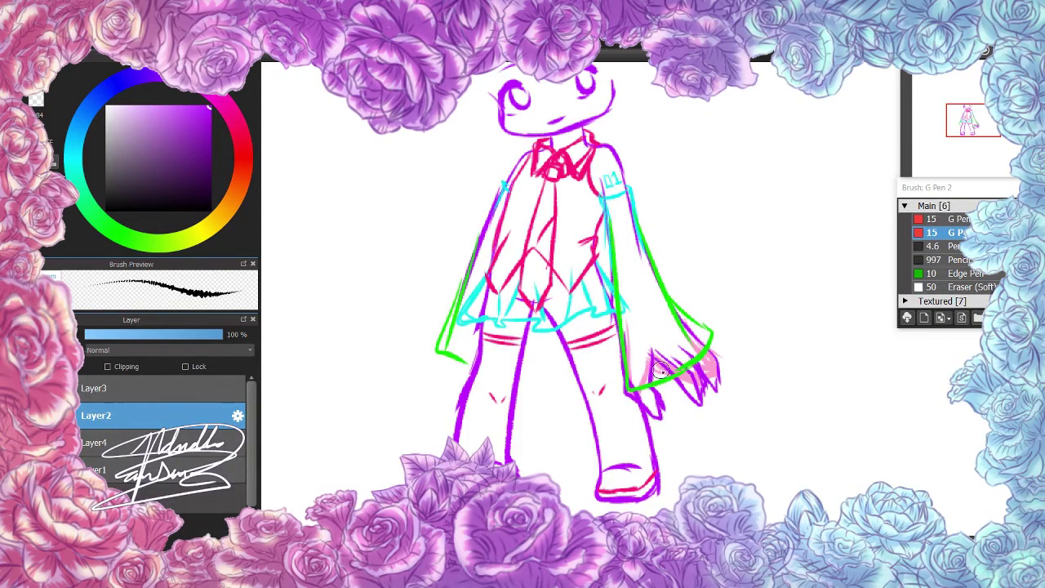
{"action": "left_click_drag", "start_coordinate": [717, 352], "coordinate": [703, 375]}
{"action": "mouse_move", "coordinate": [470, 282]}
{"action": "left_mouse_down"}
{"action": "mouse_move", "coordinate": [451, 372]}
{"action": "mouse_move", "coordinate": [447, 357]}
{"action": "left_mouse_up"}
{"action": "left_click_drag", "start_coordinate": [472, 302], "coordinate": [451, 379]}
{"action": "key", "text": "ctrl+plus"}
{"action": "left_click", "coordinate": [120, 82]}
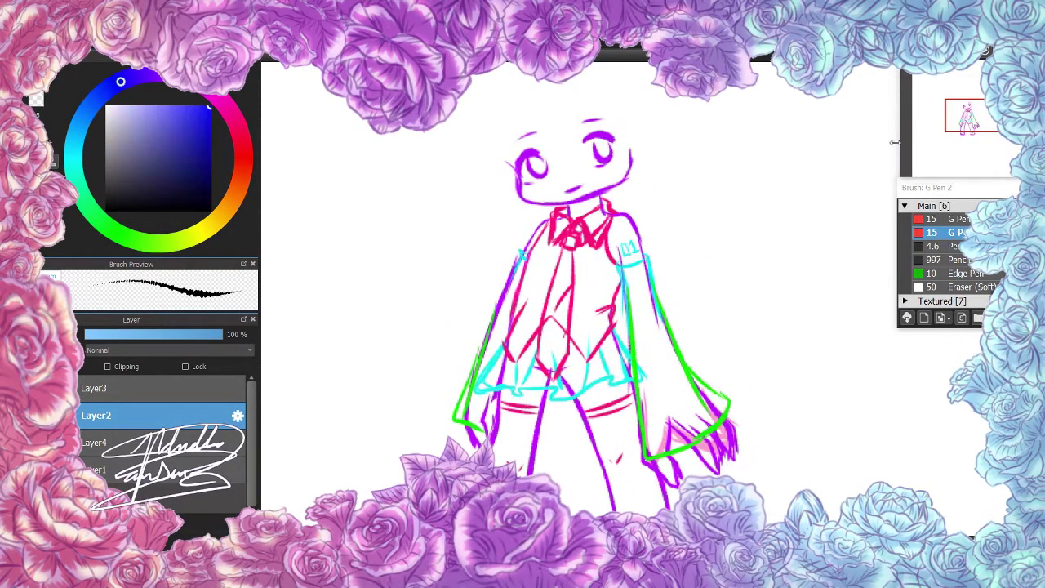
{"action": "mouse_move", "coordinate": [501, 269]}
{"action": "left_mouse_down"}
{"action": "mouse_move", "coordinate": [497, 157]}
{"action": "mouse_move", "coordinate": [540, 196]}
{"action": "left_mouse_up"}
Set Layer4's opacity to 42% and sketch the bangs and the hair on the viewer's right in red
{"action": "left_click", "coordinate": [242, 157]}
{"action": "left_click", "coordinate": [122, 442]}
{"action": "key", "text": "ctrl+z"}
{"action": "key", "text": "ctrl+z"}
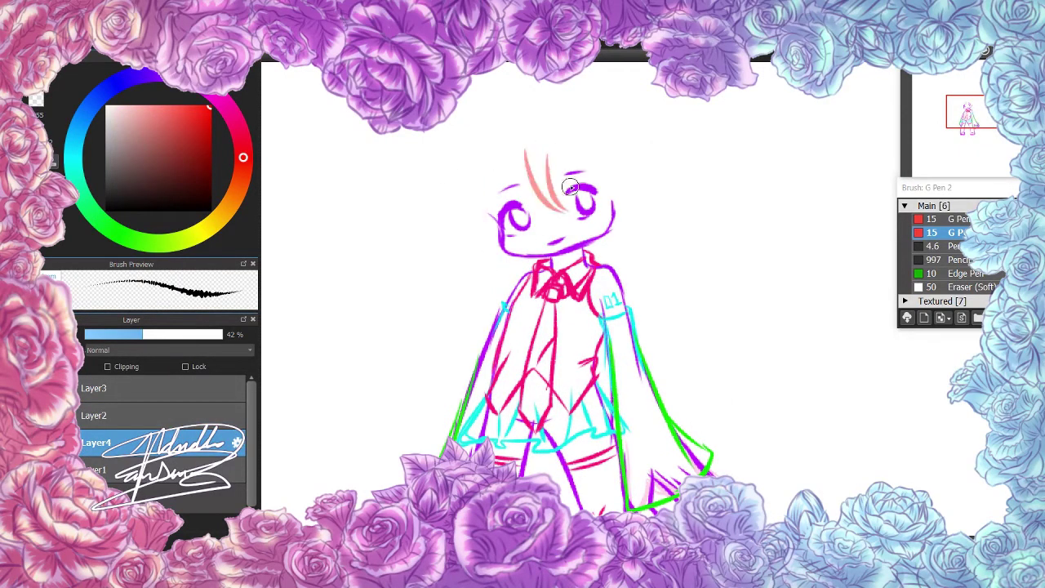
{"action": "left_click_drag", "start_coordinate": [548, 156], "coordinate": [575, 182]}
{"action": "left_click_drag", "start_coordinate": [595, 145], "coordinate": [604, 213]}
{"action": "left_click_drag", "start_coordinate": [556, 114], "coordinate": [609, 242]}
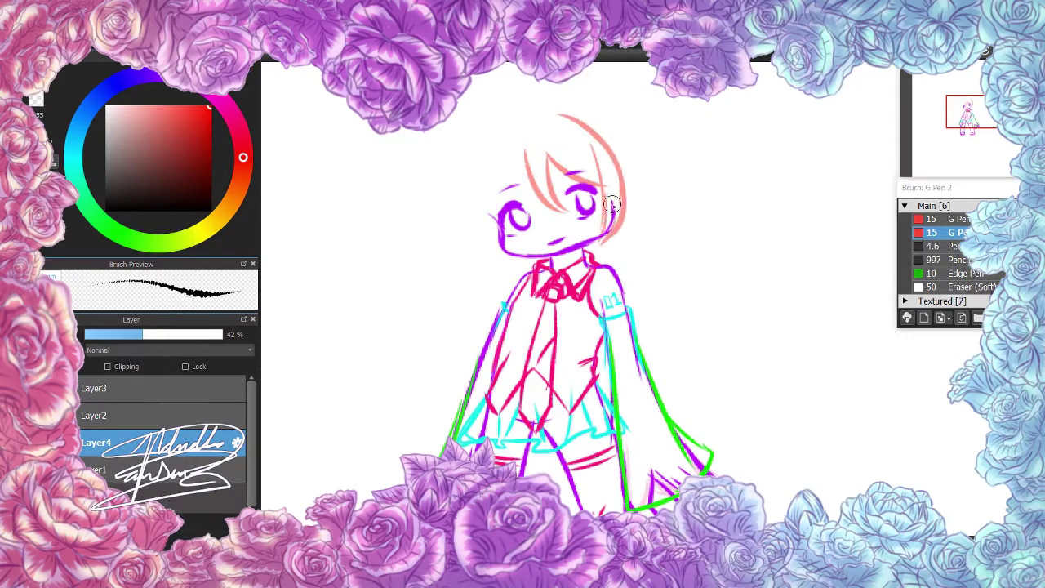
Sketch the hair locks framing the viewer's-left side of the face in red, redoing strokes as needed
{"action": "left_click_drag", "start_coordinate": [520, 177], "coordinate": [500, 243]}
{"action": "key", "text": "ctrl+z"}
{"action": "left_click_drag", "start_coordinate": [494, 144], "coordinate": [483, 232]}
{"action": "key", "text": "ctrl+z"}
{"action": "mouse_move", "coordinate": [529, 181]}
{"action": "left_mouse_down"}
{"action": "mouse_move", "coordinate": [509, 152]}
{"action": "mouse_move", "coordinate": [490, 255]}
{"action": "left_mouse_up"}
{"action": "key", "text": "ctrl+z"}
{"action": "left_click_drag", "start_coordinate": [507, 150], "coordinate": [500, 272]}
{"action": "left_click_drag", "start_coordinate": [485, 168], "coordinate": [472, 237]}
{"action": "key", "text": "ctrl+z"}
{"action": "left_click_drag", "start_coordinate": [483, 177], "coordinate": [473, 216]}
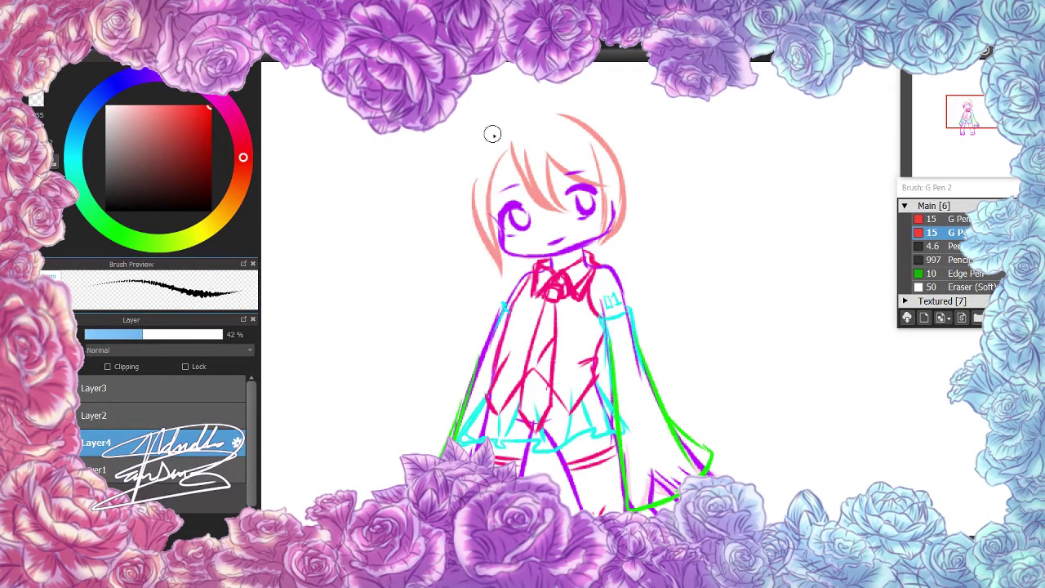
Sketch the curve of the skull in light pink on a new layer below Layer4 as a hair guide
{"action": "left_click", "coordinate": [489, 200], "text": "alt"}
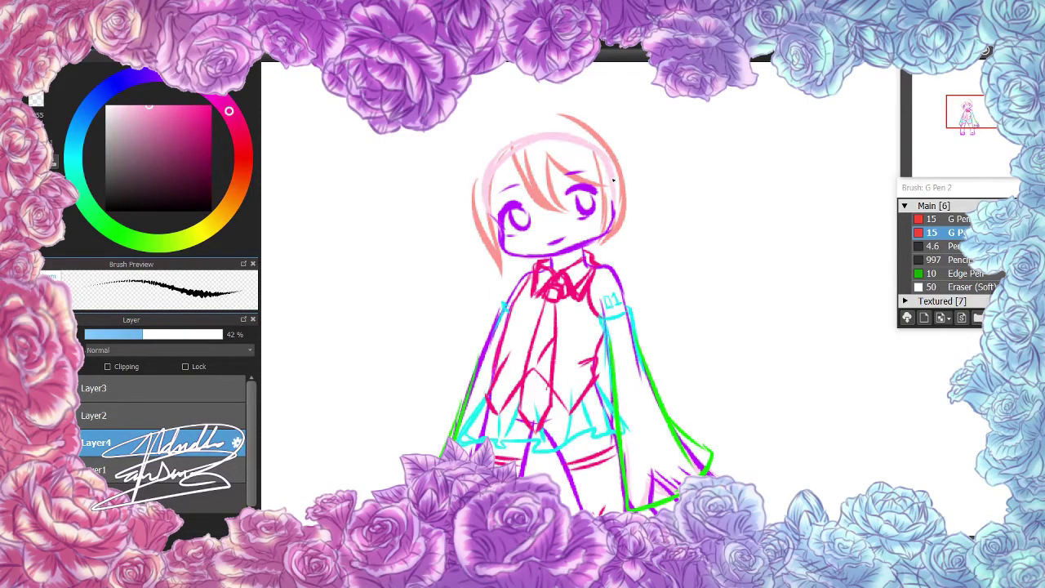
{"action": "key", "text": "ctrl+Down"}
{"action": "mouse_move", "coordinate": [487, 196]}
{"action": "left_mouse_down"}
{"action": "mouse_move", "coordinate": [571, 126]}
{"action": "mouse_move", "coordinate": [616, 205]}
{"action": "left_mouse_up"}
{"action": "key", "text": "ctrl+Up"}
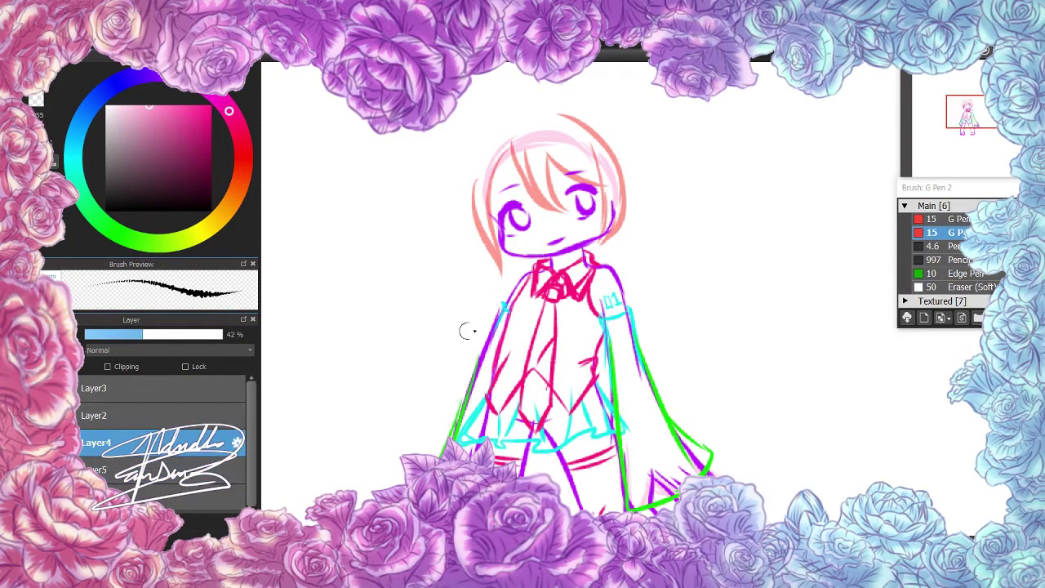
Transform the Layer4 hair sketch to fit the skull guide and add red outer locks and crown lines
{"action": "key", "text": "ctrl+t"}
{"action": "key", "text": "Return"}
{"action": "left_click", "coordinate": [613, 198], "text": "alt"}
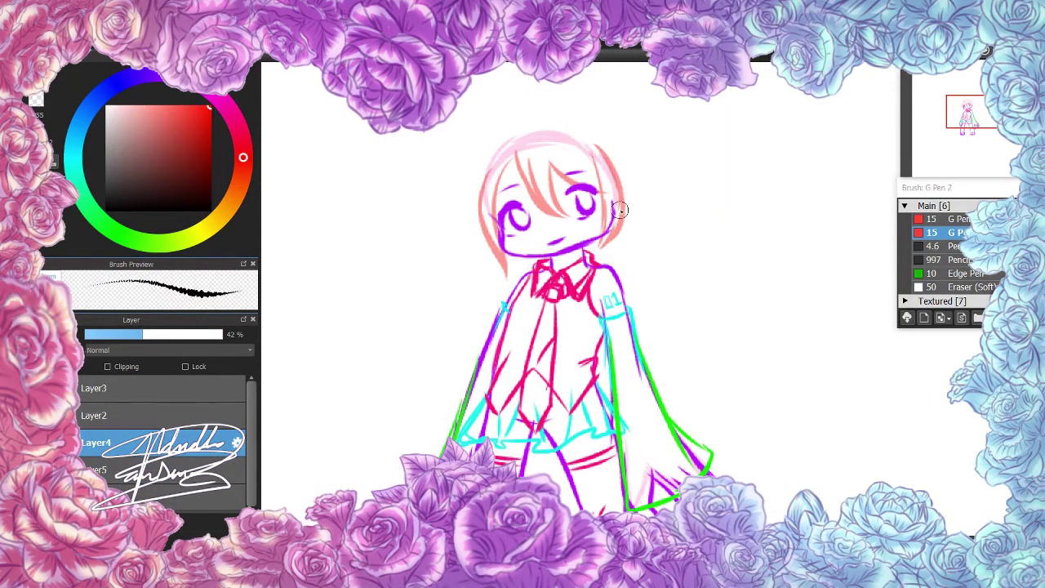
{"action": "mouse_move", "coordinate": [488, 151]}
{"action": "left_mouse_down"}
{"action": "mouse_move", "coordinate": [467, 249]}
{"action": "mouse_move", "coordinate": [502, 155]}
{"action": "mouse_move", "coordinate": [614, 164]}
{"action": "left_mouse_up"}
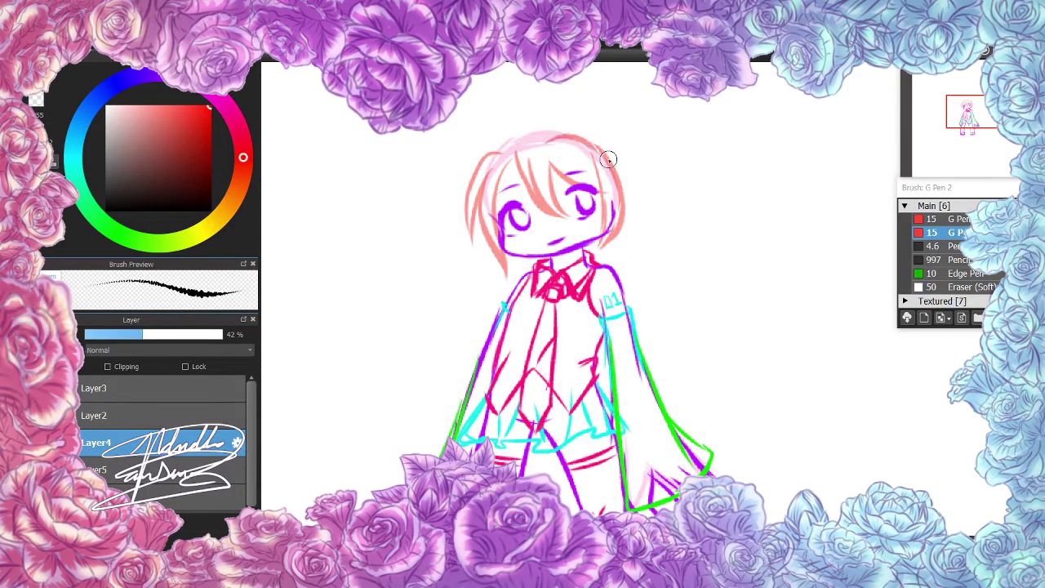
Sketch the crown outline and a long wavy twintail on the viewer's right in red, redoing strokes as needed
{"action": "left_click_drag", "start_coordinate": [498, 149], "coordinate": [626, 183]}
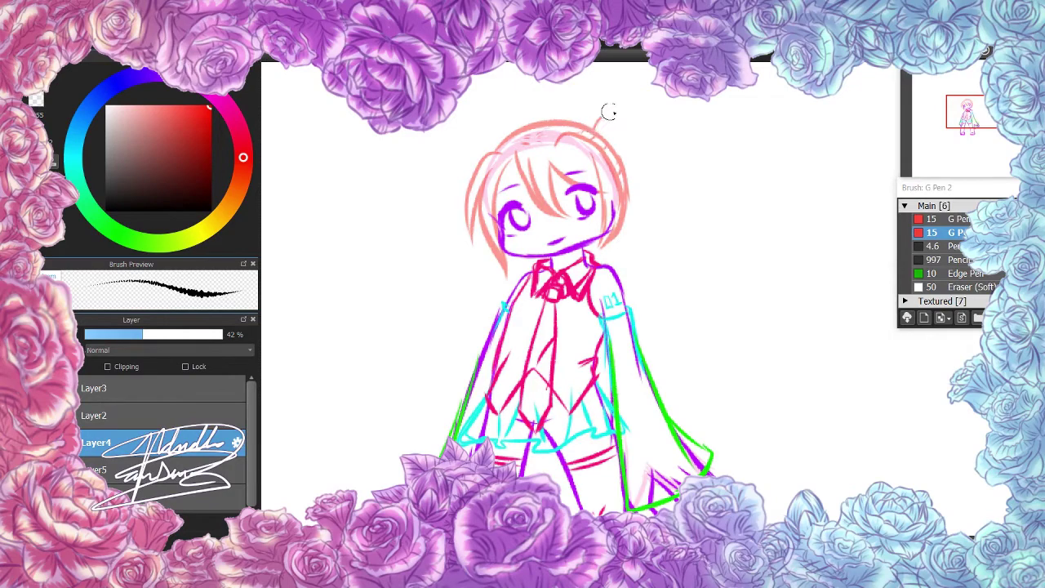
{"action": "scroll", "coordinate": [608, 112], "scroll_direction": "down", "scroll_amount": 2}
{"action": "left_click_drag", "start_coordinate": [577, 155], "coordinate": [676, 291]}
{"action": "key", "text": "ctrl+z"}
{"action": "mouse_move", "coordinate": [577, 155]}
{"action": "left_mouse_down"}
{"action": "mouse_move", "coordinate": [665, 256]}
{"action": "mouse_move", "coordinate": [734, 473]}
{"action": "left_mouse_up"}
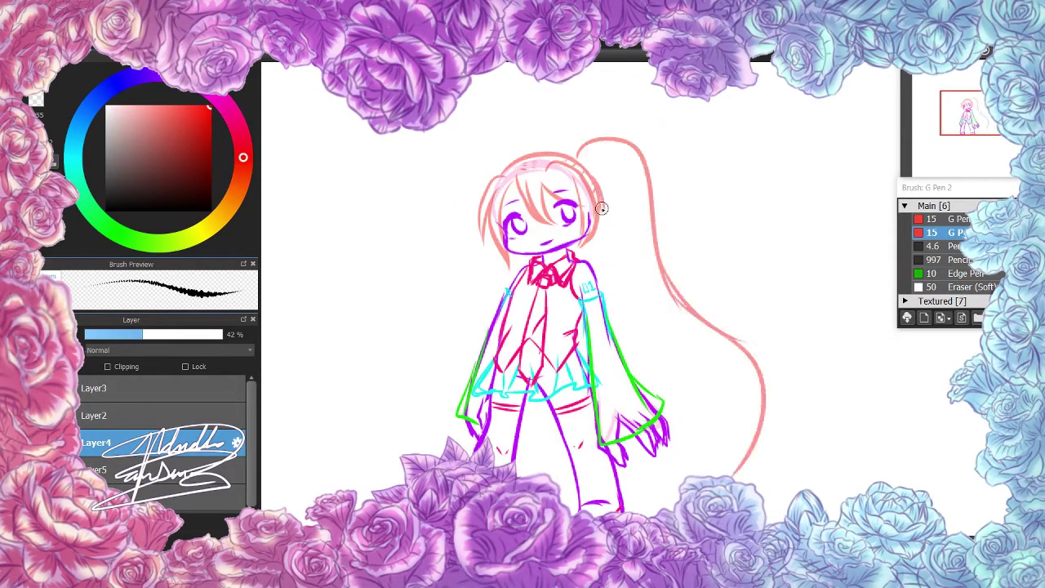
{"action": "mouse_move", "coordinate": [627, 298]}
{"action": "left_mouse_down"}
{"action": "mouse_move", "coordinate": [727, 462]}
{"action": "mouse_move", "coordinate": [703, 364]}
{"action": "left_mouse_up"}
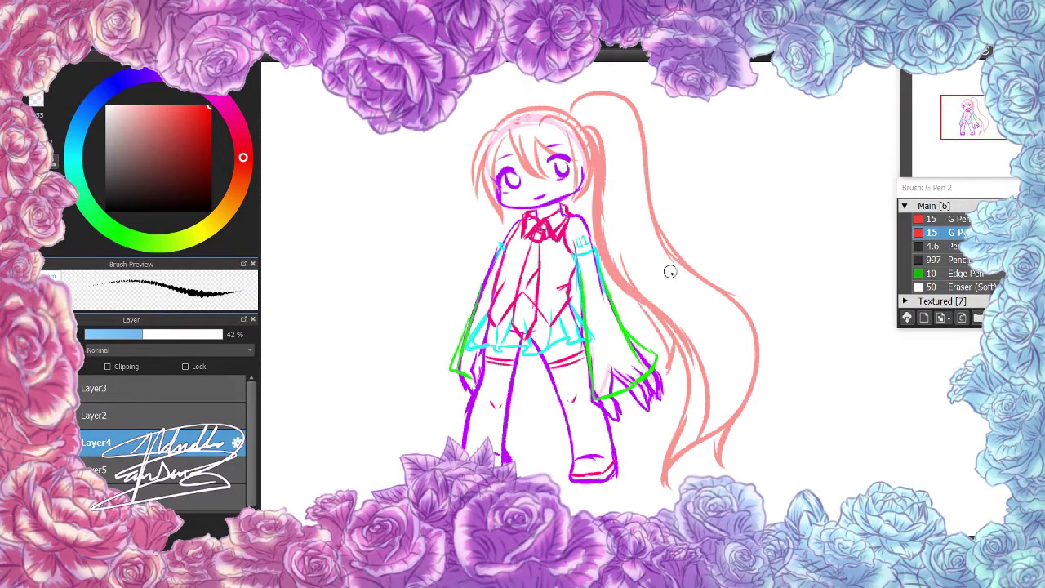
{"action": "left_click_drag", "start_coordinate": [645, 176], "coordinate": [760, 327]}
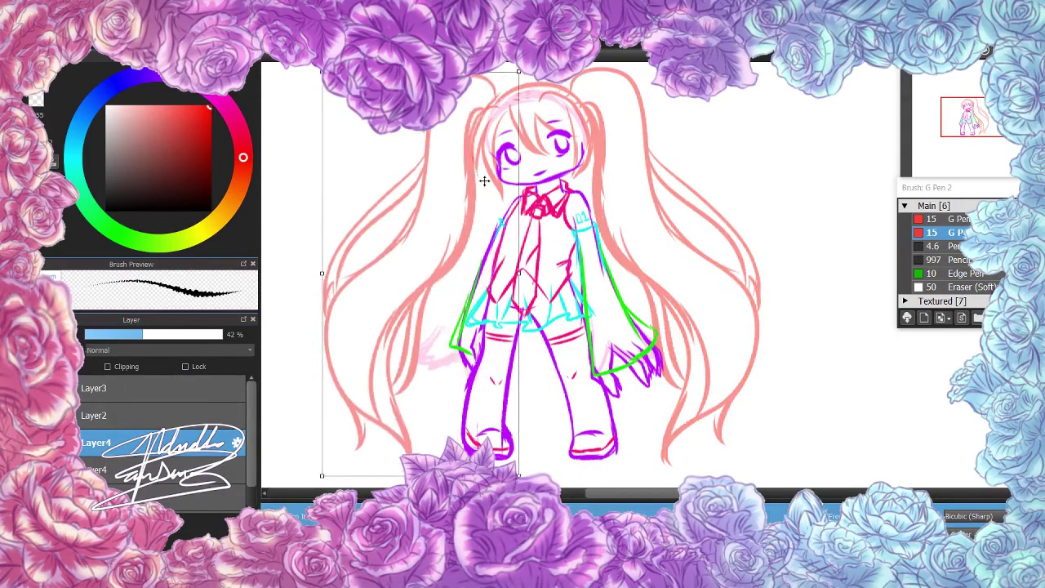
Place a mirrored copy of the twintail on the viewer's left and rotate it slightly to fit the head
{"action": "key", "text": "Return"}
{"action": "key", "text": "ctrl+z"}
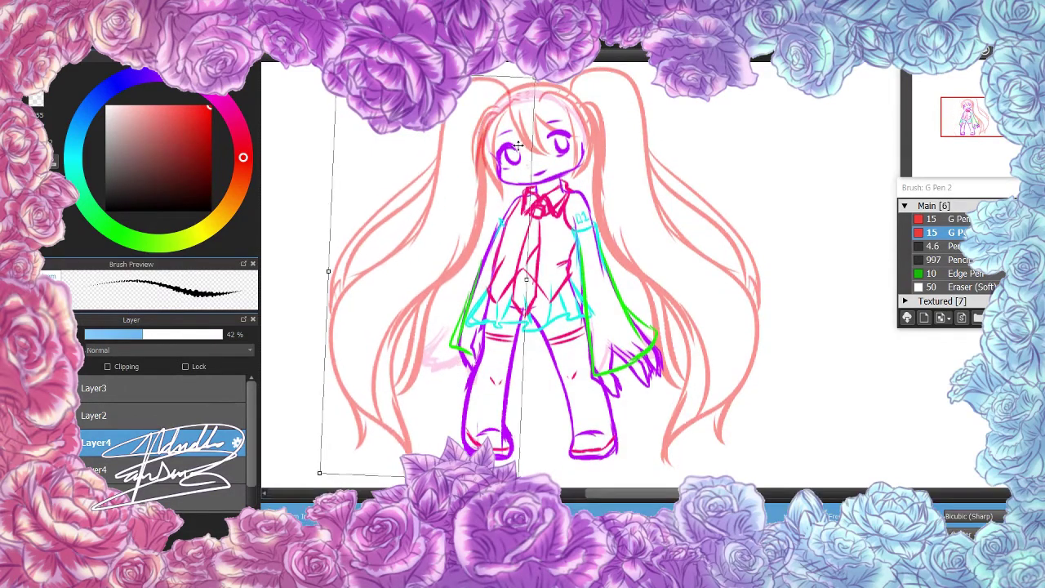
{"action": "key", "text": "e"}
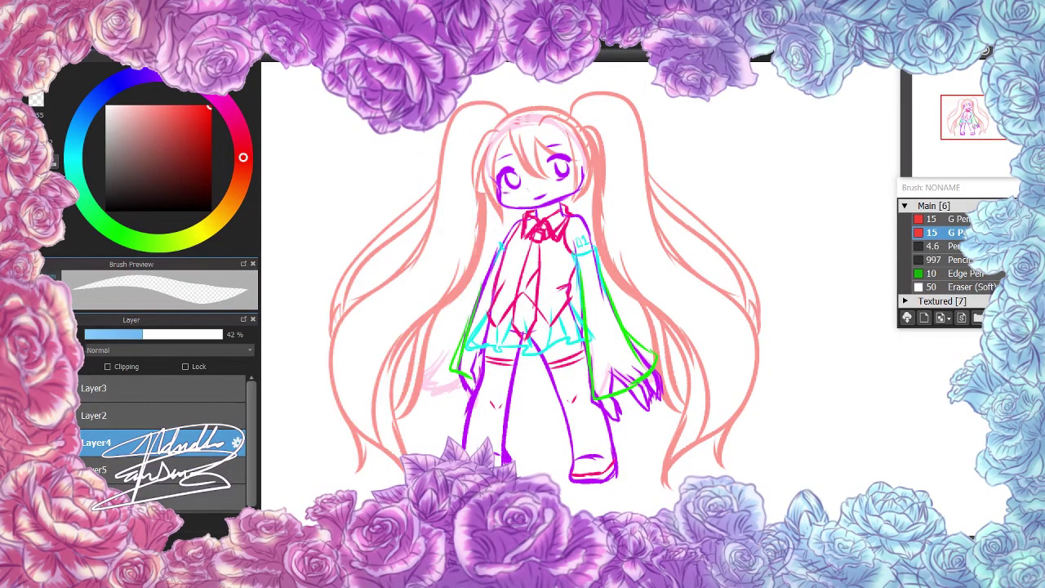
{"action": "key", "text": "e"}
Sketch angular hair ornaments in blue at the base of both twintails
{"action": "left_click_drag", "start_coordinate": [561, 112], "coordinate": [571, 79]}
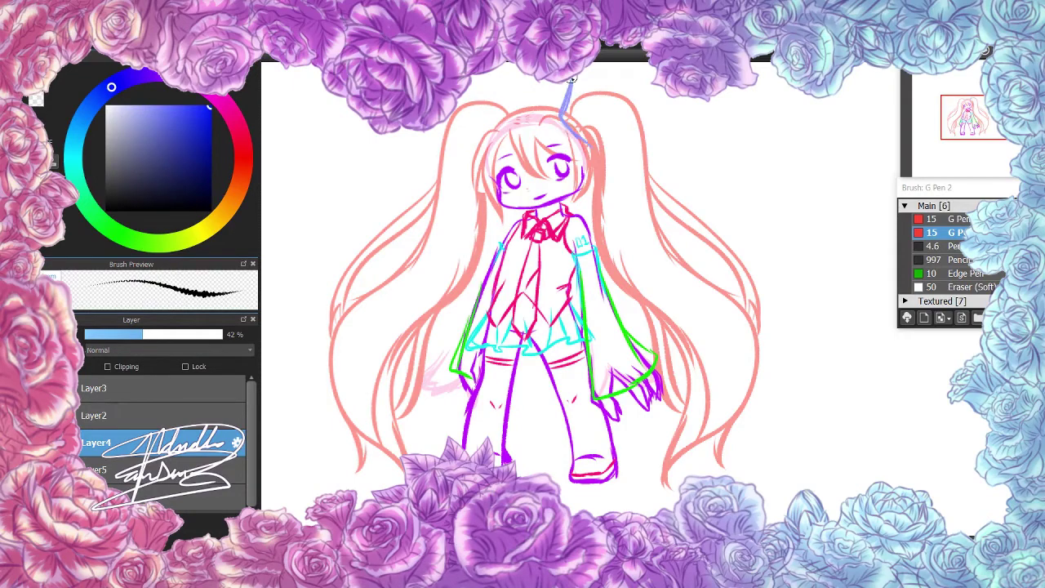
{"action": "key", "text": "h"}
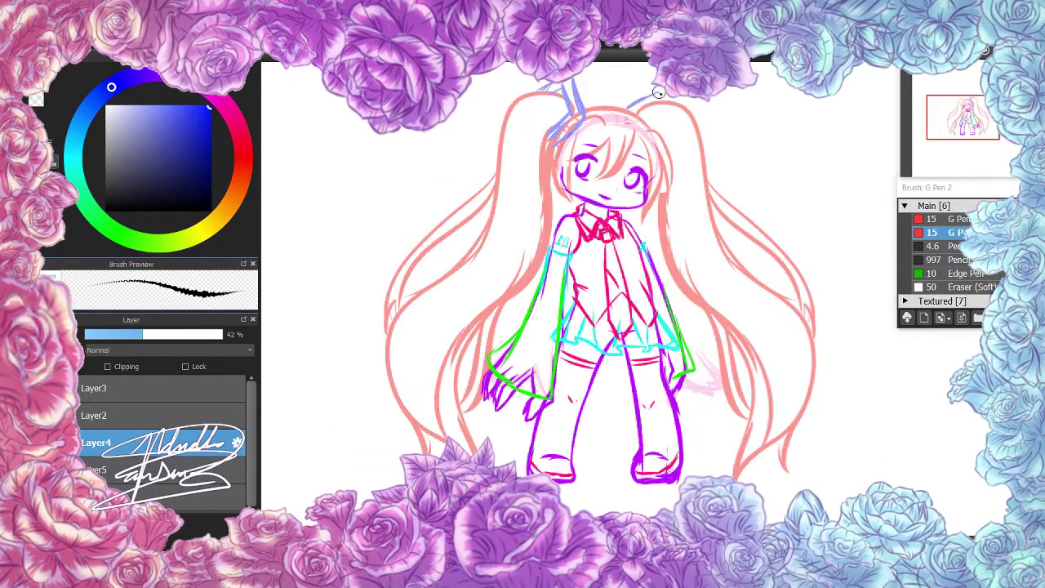
{"action": "key", "text": "h"}
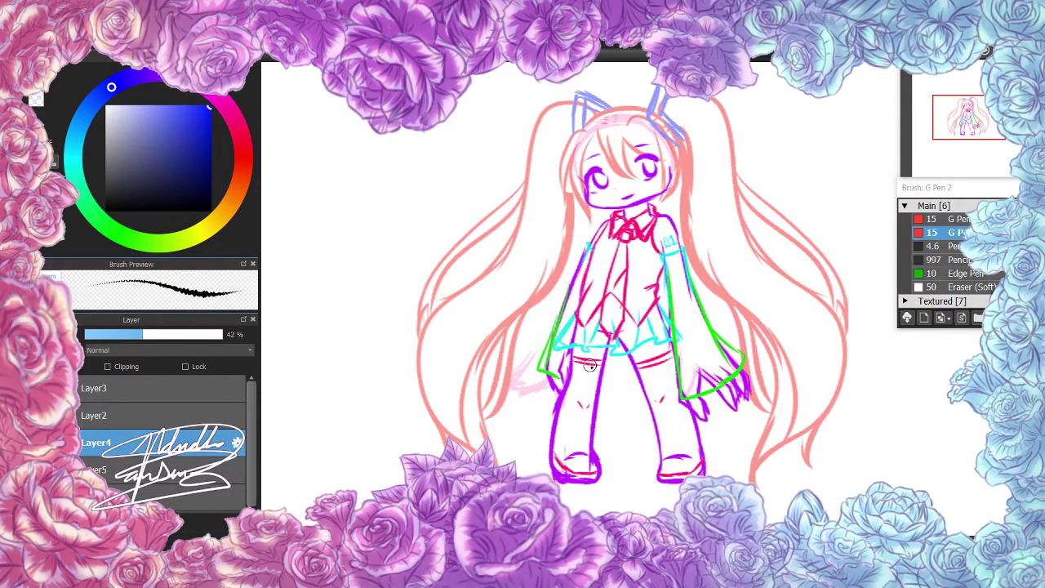
Combine the sketch into one layer at 35% opacity and enlarge the character to nearly fill the canvas
{"action": "left_click", "coordinate": [219, 133]}
{"action": "key", "text": "ctrl+t"}
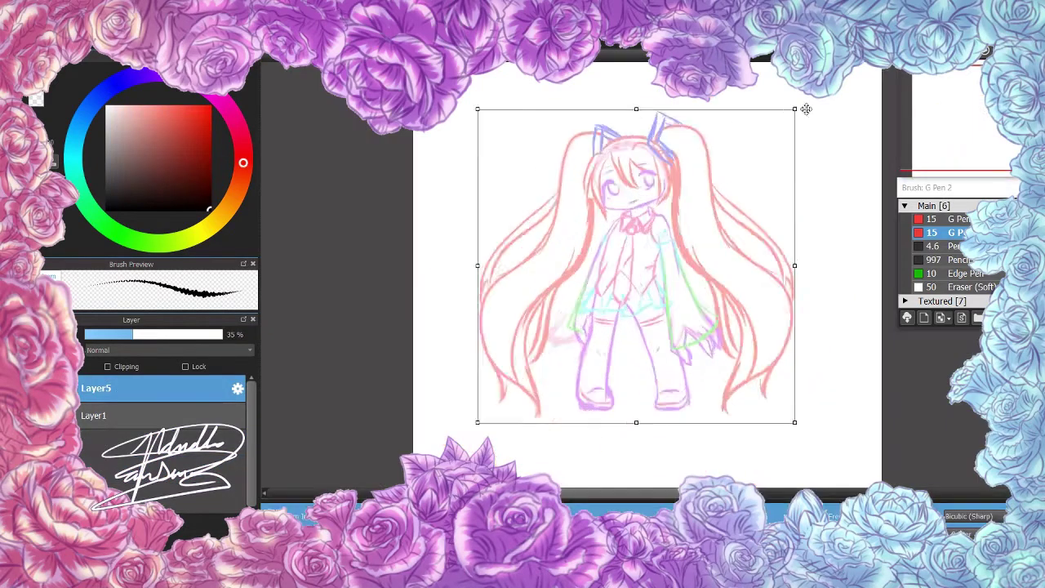
{"action": "key", "text": "Return"}
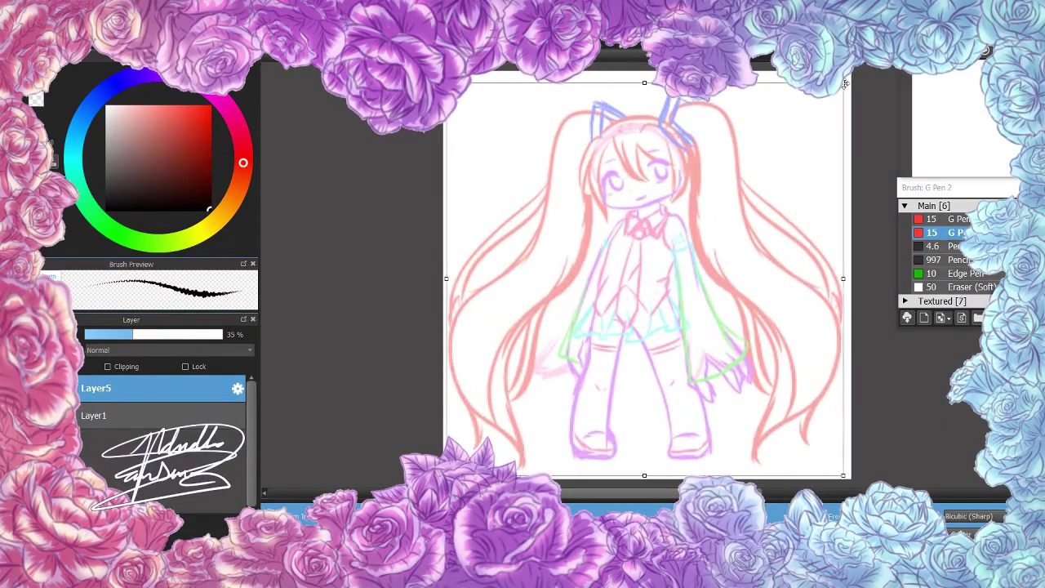
Ink the jawline and the first bangs strands in black with the size 21 G Pen on Layer7 inside a new folder
{"action": "scroll", "coordinate": [637, 270], "scroll_direction": "up", "scroll_amount": 2}
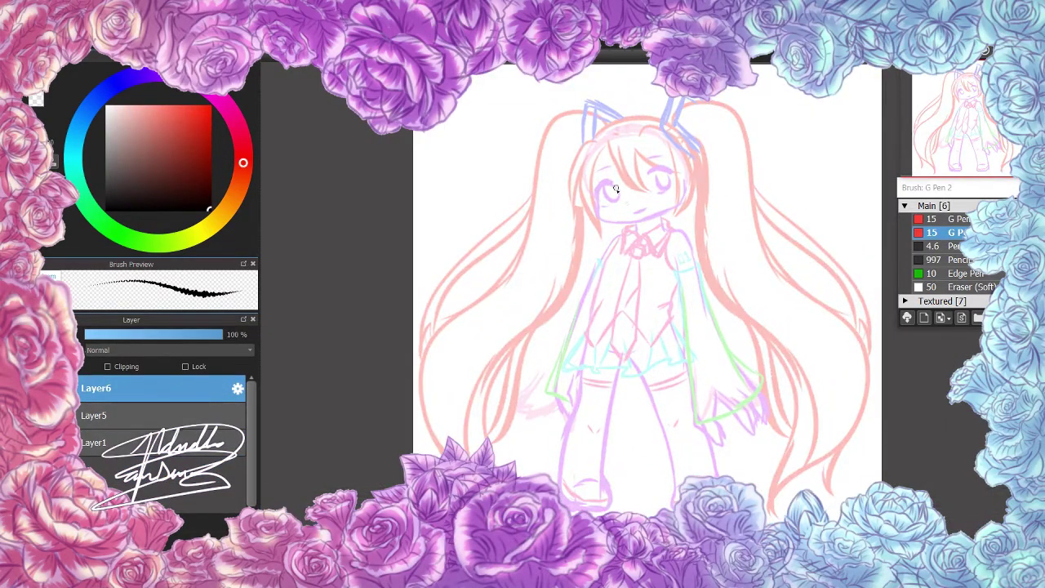
{"action": "left_click_drag", "start_coordinate": [599, 198], "coordinate": [661, 215]}
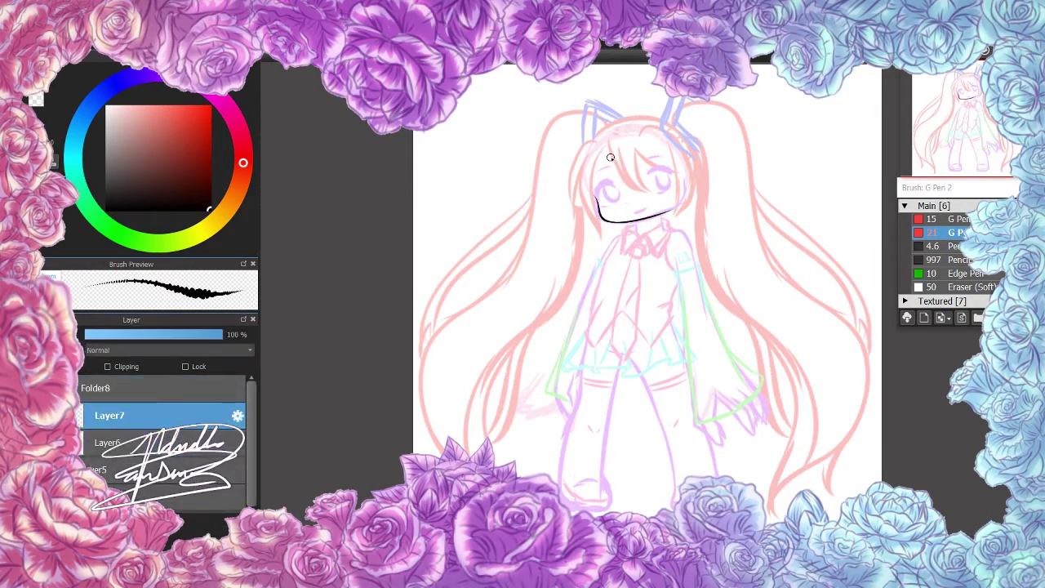
{"action": "left_click_drag", "start_coordinate": [610, 143], "coordinate": [642, 189]}
{"action": "left_click_drag", "start_coordinate": [621, 153], "coordinate": [645, 192]}
{"action": "scroll", "coordinate": [761, 184], "scroll_direction": "up", "scroll_amount": 2}
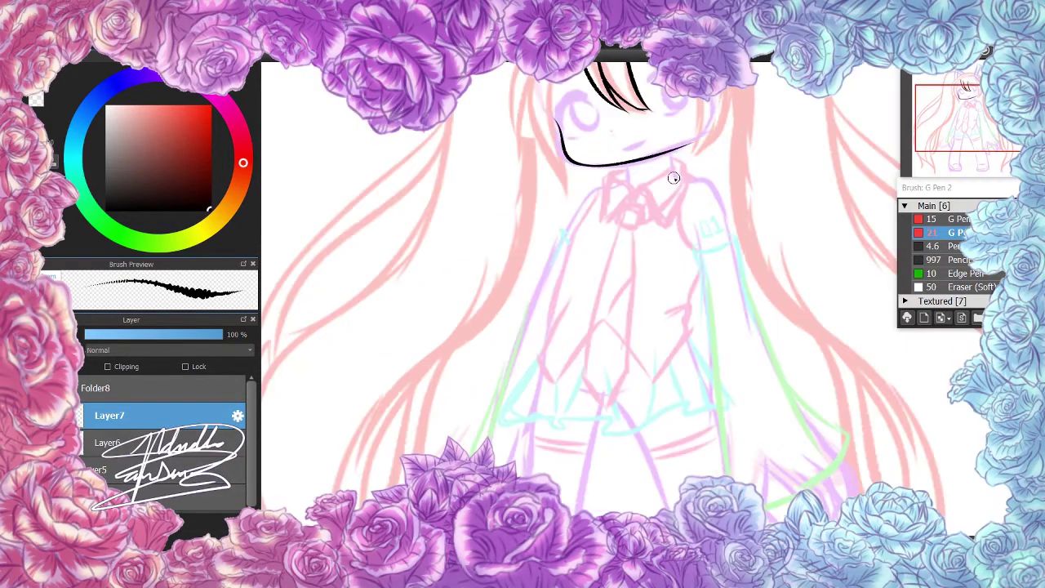
Ink the remaining bangs and the side locks framing both sides of the face in black
{"action": "scroll", "coordinate": [675, 179], "scroll_direction": "down", "scroll_amount": 2}
{"action": "mouse_move", "coordinate": [635, 147]}
{"action": "left_mouse_down"}
{"action": "mouse_move", "coordinate": [659, 164]}
{"action": "mouse_move", "coordinate": [677, 209]}
{"action": "left_mouse_up"}
{"action": "mouse_move", "coordinate": [641, 133]}
{"action": "left_mouse_down"}
{"action": "mouse_move", "coordinate": [686, 204]}
{"action": "mouse_move", "coordinate": [676, 142]}
{"action": "mouse_move", "coordinate": [680, 212]}
{"action": "left_mouse_up"}
{"action": "key", "text": "ctrl+z"}
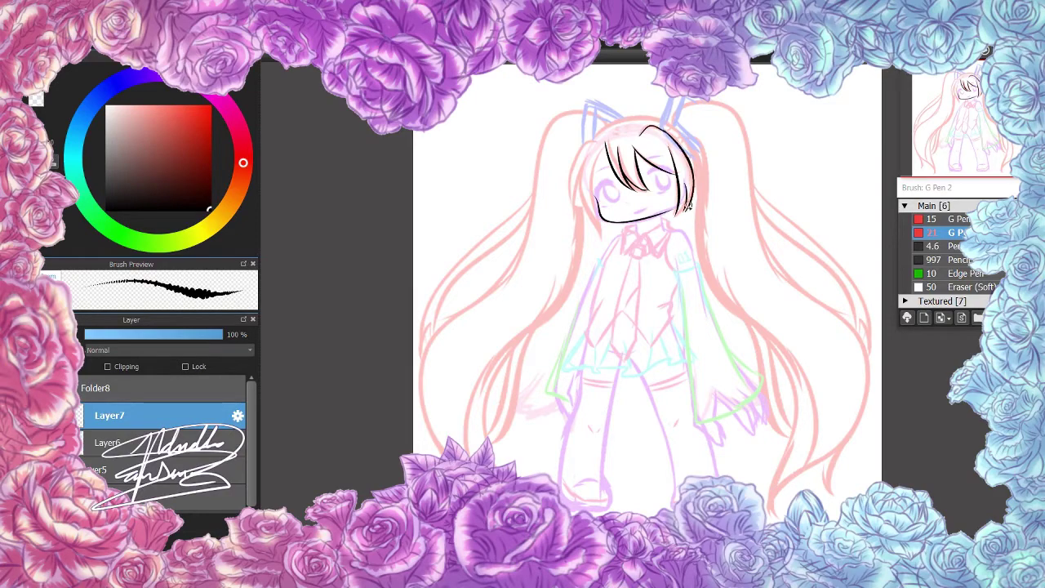
{"action": "scroll", "coordinate": [684, 231], "scroll_direction": "up", "scroll_amount": 2}
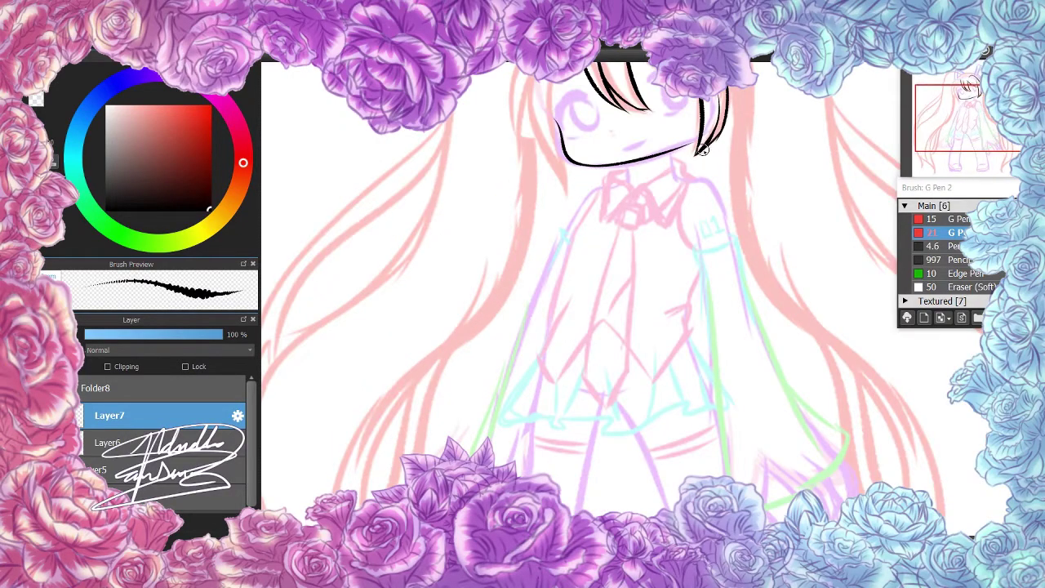
{"action": "scroll", "coordinate": [700, 151], "scroll_direction": "up", "scroll_amount": 2}
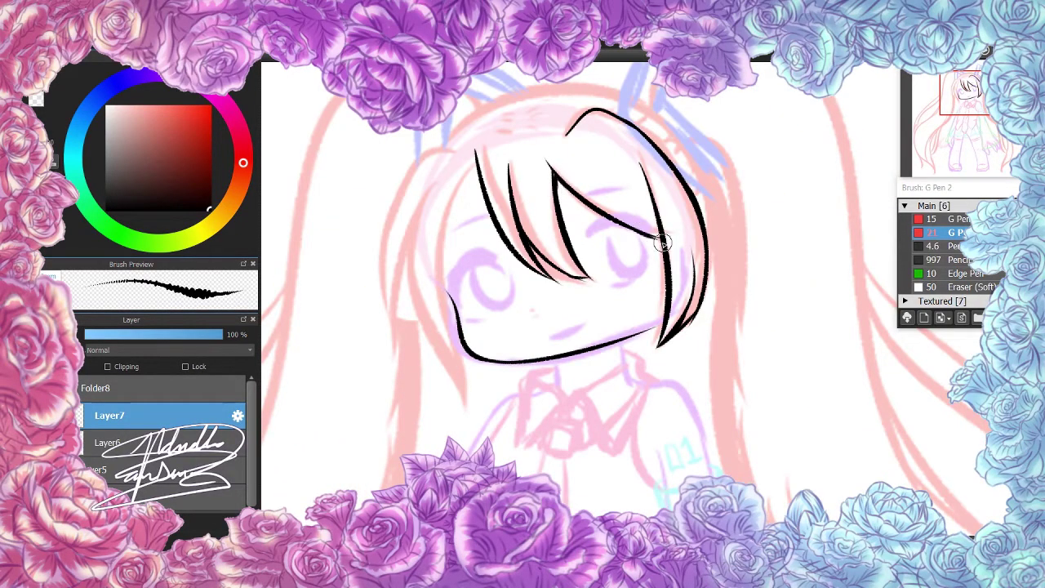
{"action": "left_click_drag", "start_coordinate": [662, 243], "coordinate": [664, 246]}
{"action": "scroll", "coordinate": [590, 212], "scroll_direction": "down", "scroll_amount": 3}
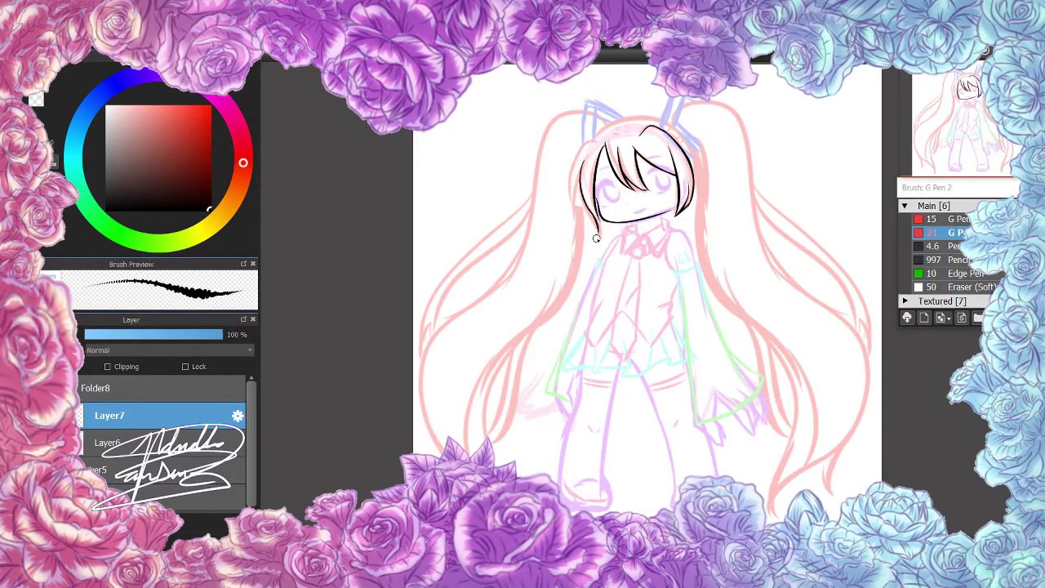
{"action": "left_click_drag", "start_coordinate": [582, 148], "coordinate": [583, 206]}
Add a layer above Layer7 and ink the upper frame of the viewer's-right hair ornament with the size 15 G Pen
{"action": "key", "text": "ctrl+shift+n"}
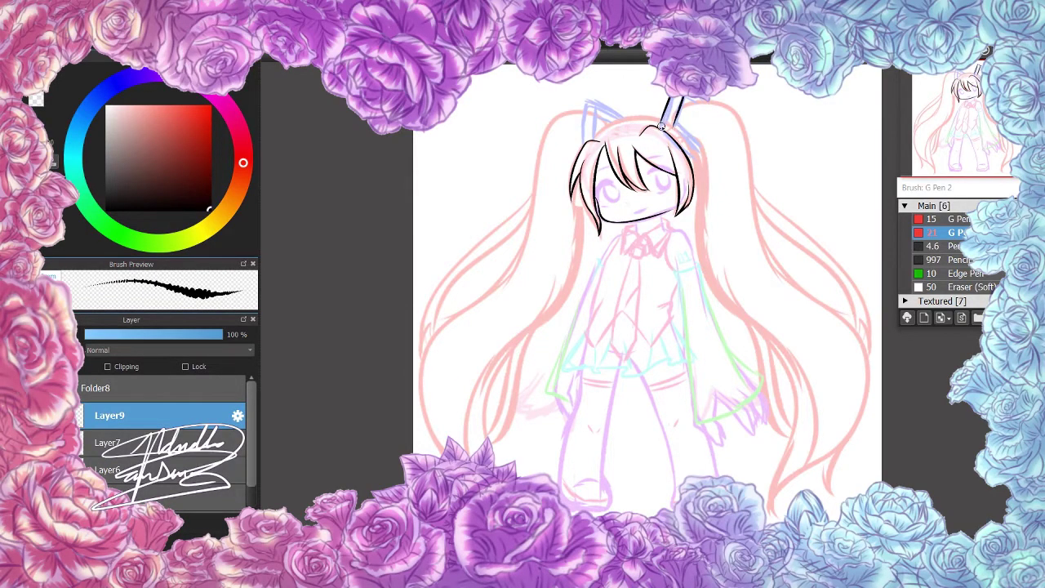
{"action": "scroll", "coordinate": [675, 129], "scroll_direction": "up", "scroll_amount": 4}
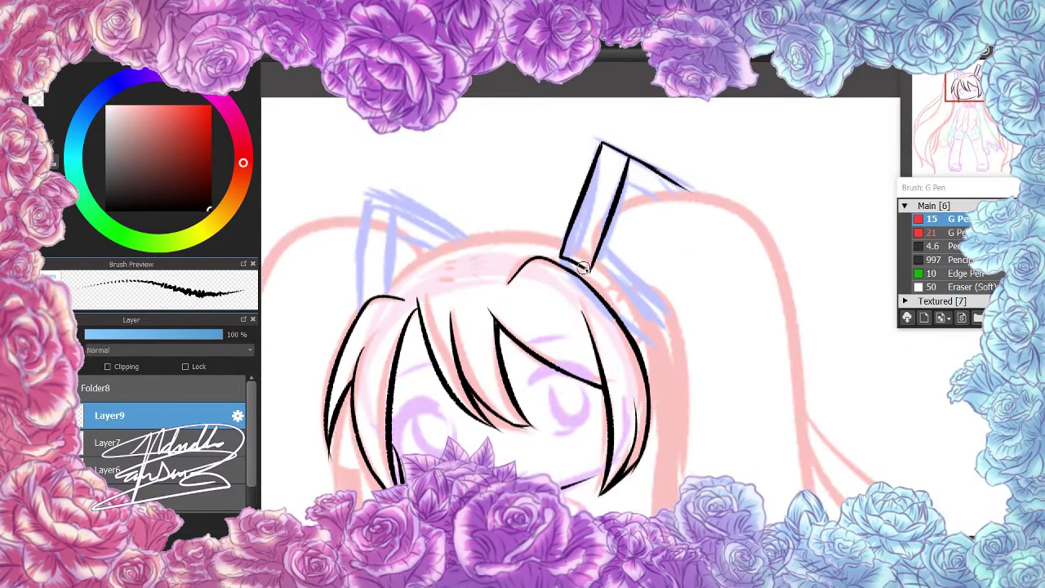
{"action": "left_click_drag", "start_coordinate": [649, 323], "coordinate": [582, 273]}
{"action": "mouse_move", "coordinate": [589, 269]}
{"action": "left_mouse_down"}
{"action": "mouse_move", "coordinate": [654, 318]}
{"action": "mouse_move", "coordinate": [650, 341]}
{"action": "left_mouse_up"}
{"action": "mouse_move", "coordinate": [562, 258]}
{"action": "left_mouse_down"}
{"action": "mouse_move", "coordinate": [624, 328]}
{"action": "mouse_move", "coordinate": [657, 336]}
{"action": "mouse_move", "coordinate": [655, 359]}
{"action": "mouse_move", "coordinate": [643, 314]}
{"action": "mouse_move", "coordinate": [588, 282]}
{"action": "mouse_move", "coordinate": [658, 329]}
{"action": "left_mouse_up"}
{"action": "key", "text": "ctrl+z"}
{"action": "left_click_drag", "start_coordinate": [591, 269], "coordinate": [653, 318]}
{"action": "key", "text": "ctrl+z"}
Ink the lower bar of the viewer's-right hair ornament along the head, rotating the canvas for the stroke
{"action": "key", "text": "^"}
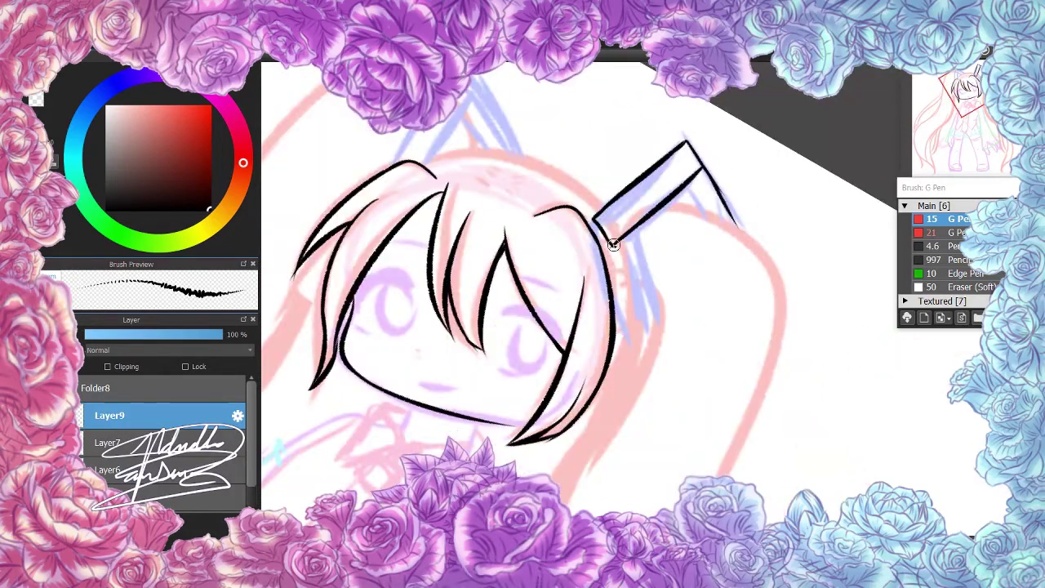
{"action": "mouse_move", "coordinate": [591, 222]}
{"action": "left_mouse_down"}
{"action": "mouse_move", "coordinate": [623, 315]}
{"action": "mouse_move", "coordinate": [657, 331]}
{"action": "left_mouse_up"}
{"action": "key", "text": "-"}
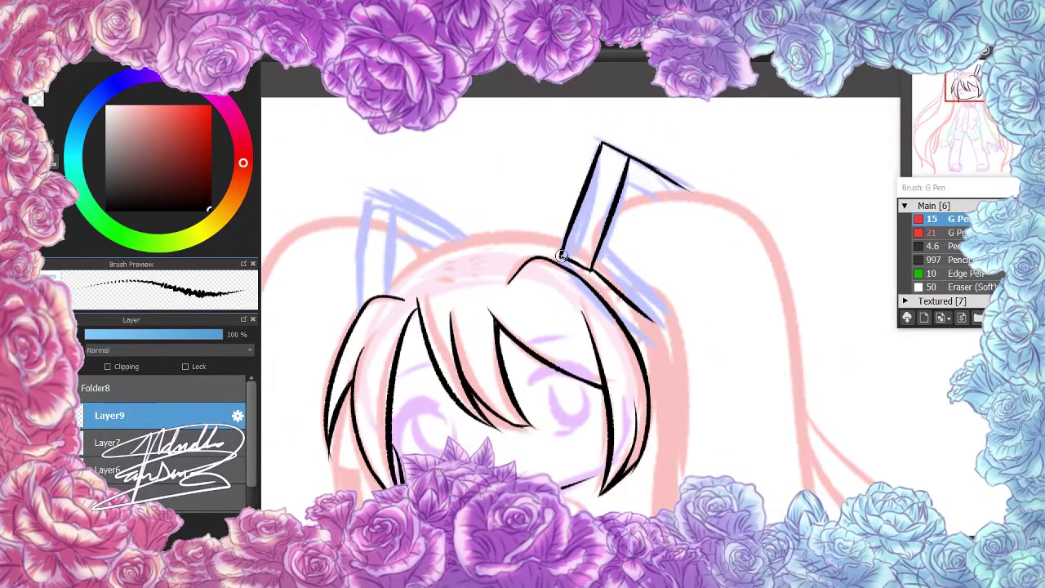
{"action": "mouse_move", "coordinate": [564, 260]}
{"action": "left_mouse_down"}
{"action": "mouse_move", "coordinate": [656, 325]}
{"action": "mouse_move", "coordinate": [663, 353]}
{"action": "left_mouse_up"}
{"action": "key", "text": "ctrl+z"}
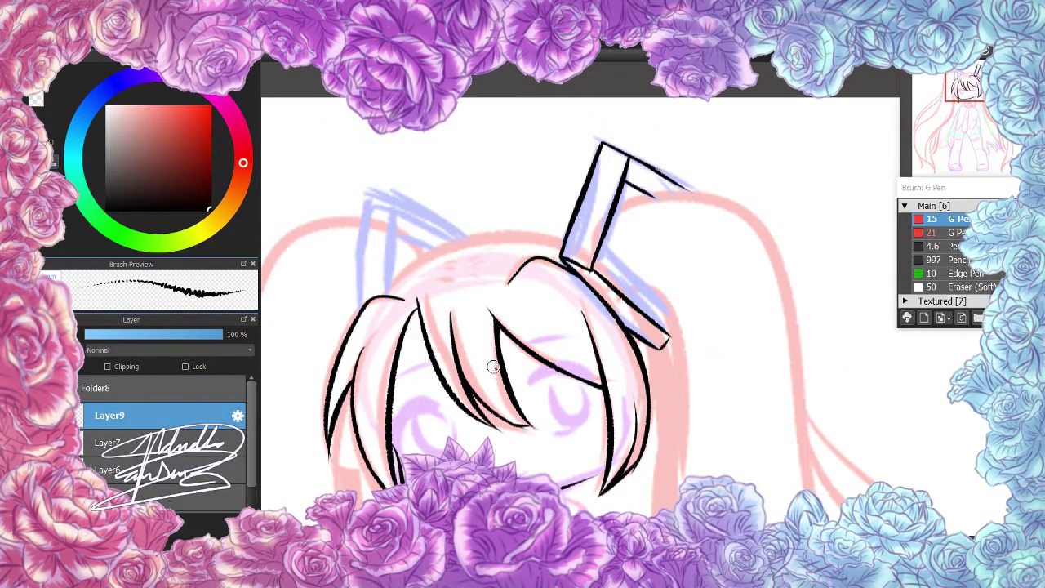
Ink the hair ornament on the viewer's left in black, redoing its first stroke
{"action": "key", "text": "h"}
{"action": "mouse_move", "coordinate": [627, 310]}
{"action": "left_mouse_down"}
{"action": "mouse_move", "coordinate": [631, 200]}
{"action": "mouse_move", "coordinate": [735, 237]}
{"action": "left_mouse_up"}
{"action": "key", "text": "ctrl+z"}
{"action": "mouse_move", "coordinate": [629, 195]}
{"action": "left_mouse_down"}
{"action": "mouse_move", "coordinate": [694, 221]}
{"action": "mouse_move", "coordinate": [653, 294]}
{"action": "mouse_move", "coordinate": [695, 236]}
{"action": "left_mouse_up"}
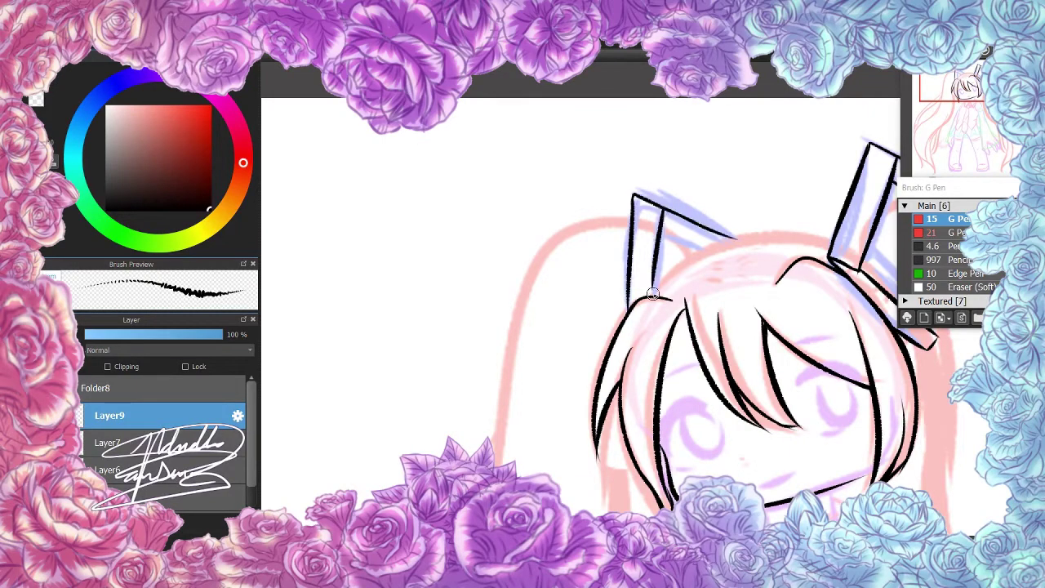
{"action": "left_click_drag", "start_coordinate": [653, 208], "coordinate": [657, 298]}
Ink the upper outer edge of the viewer's-right twintail on Layer7 with the size 21 G Pen
{"action": "key", "text": "ctrl+minus"}
{"action": "left_click_drag", "start_coordinate": [716, 104], "coordinate": [751, 170]}
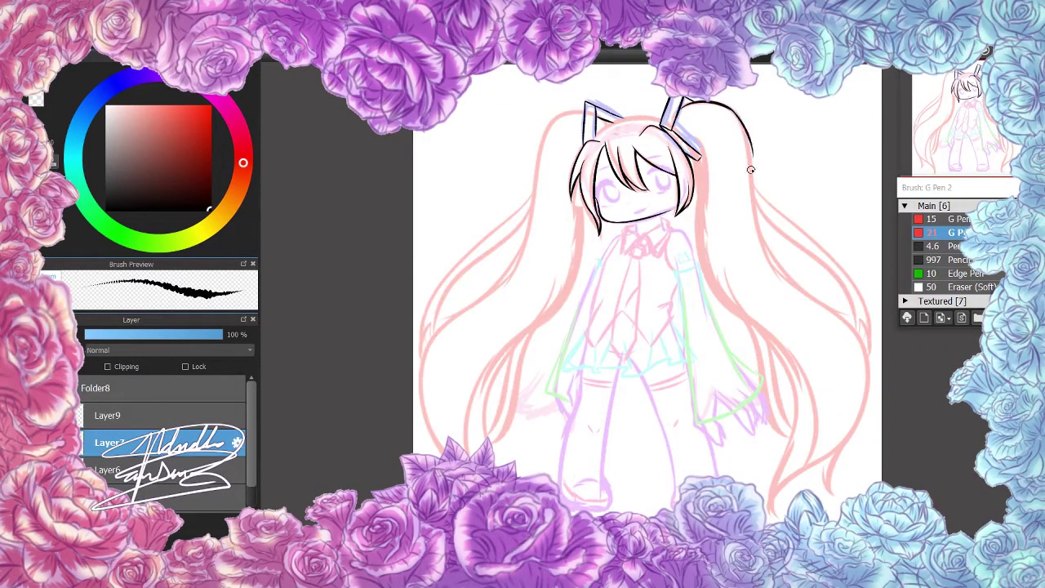
{"action": "key", "text": "ctrl+z"}
{"action": "key", "text": "ctrl+plus"}
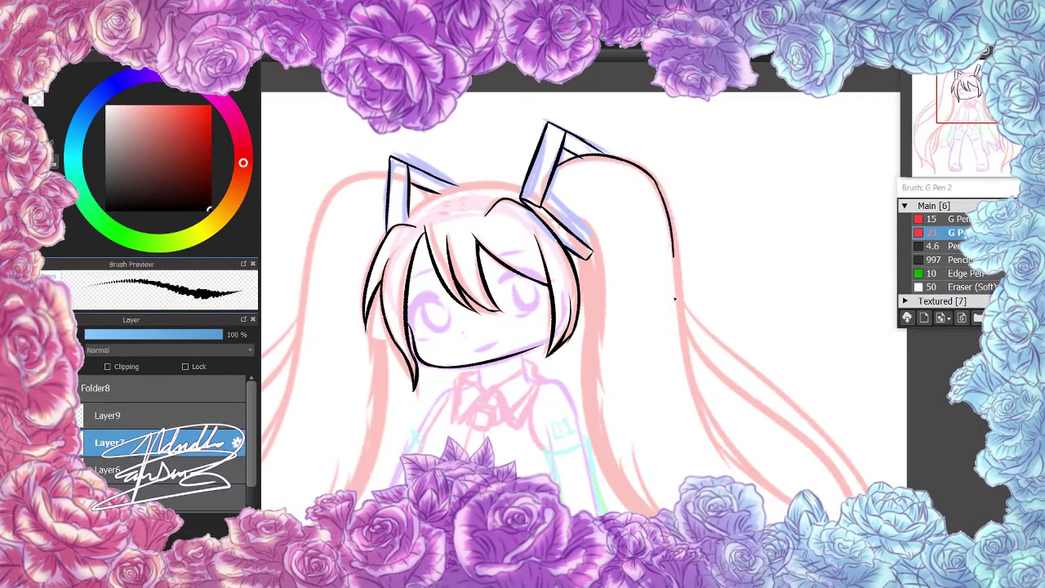
{"action": "left_click_drag", "start_coordinate": [643, 167], "coordinate": [715, 433]}
{"action": "key", "text": "ctrl+minus"}
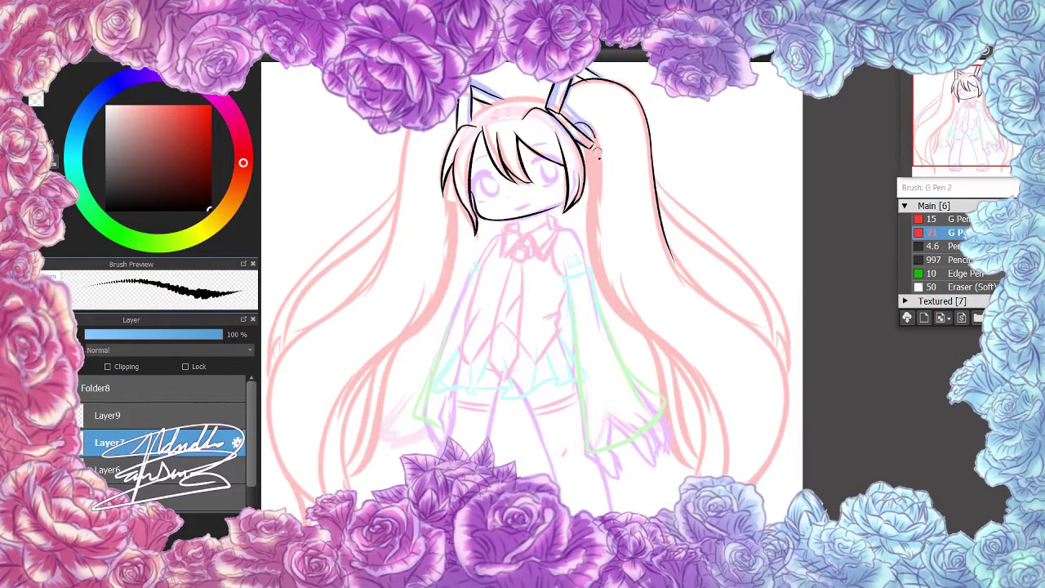
Ink the inner edge of the viewer's-right twintail from the head down toward its tip
{"action": "key", "text": "ctrl+plus"}
{"action": "key", "text": "ctrl+minus"}
{"action": "key", "text": "ctrl+minus"}
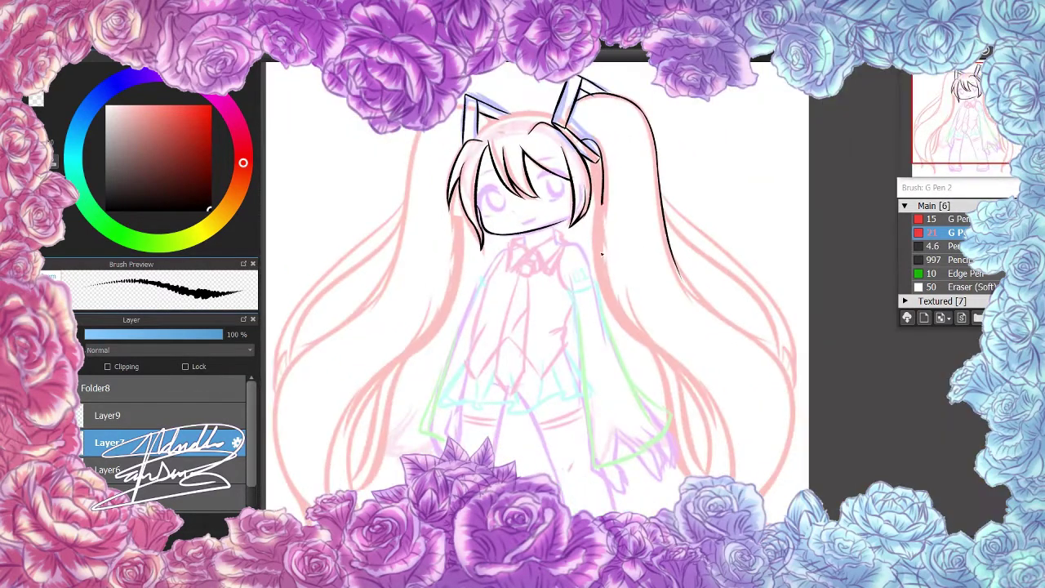
{"action": "left_click_drag", "start_coordinate": [600, 214], "coordinate": [653, 351]}
{"action": "scroll", "coordinate": [639, 323], "scroll_direction": "down", "scroll_amount": 2}
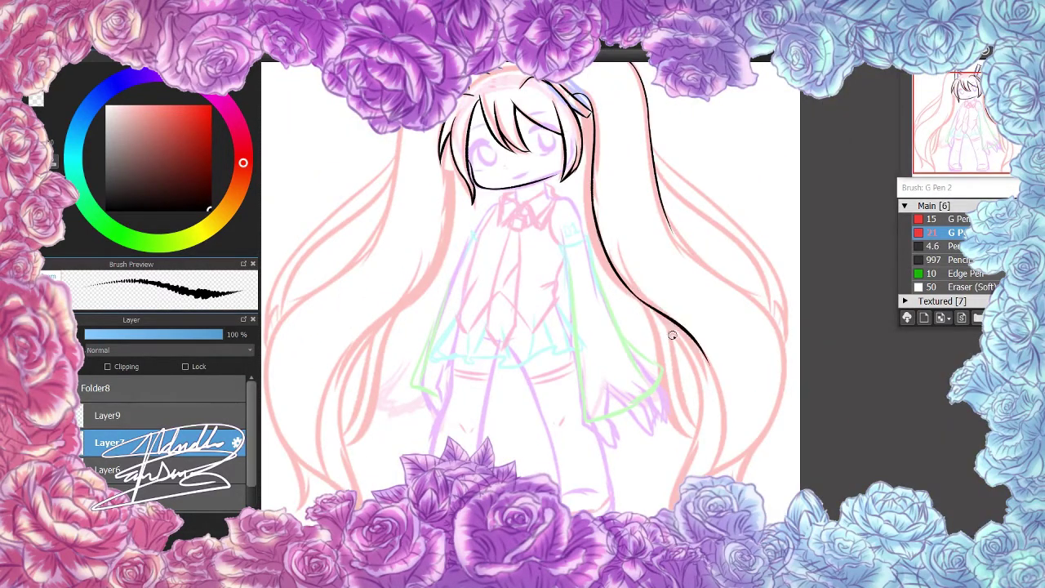
{"action": "mouse_move", "coordinate": [649, 302]}
{"action": "left_mouse_down"}
{"action": "mouse_move", "coordinate": [722, 413]}
{"action": "mouse_move", "coordinate": [698, 475]}
{"action": "left_mouse_up"}
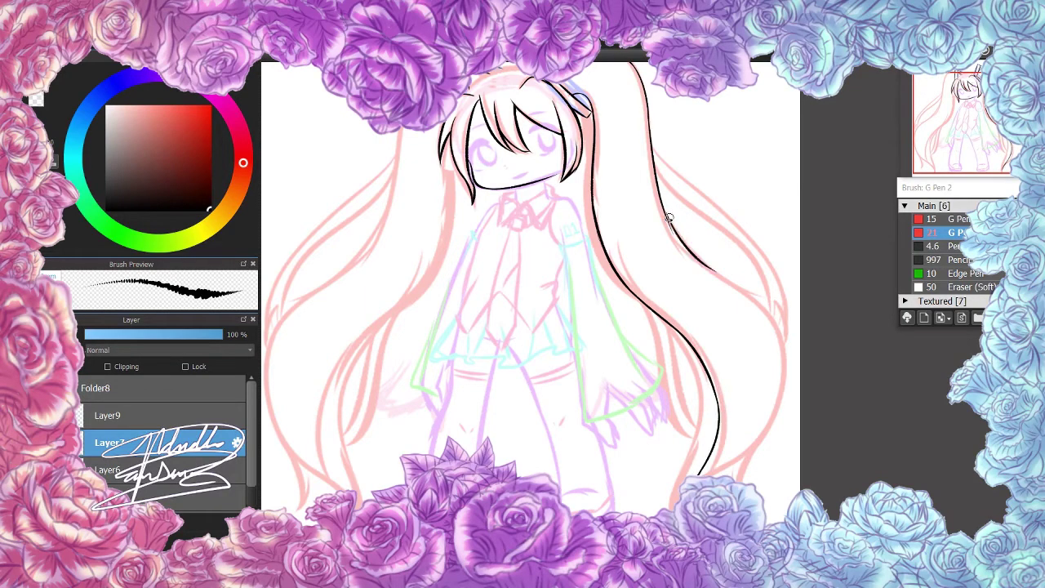
Ink the wide outer curve of the viewer's-right twintail down to its tips, redoing strokes as needed
{"action": "mouse_move", "coordinate": [670, 225]}
{"action": "left_mouse_down"}
{"action": "mouse_move", "coordinate": [785, 359]}
{"action": "mouse_move", "coordinate": [773, 426]}
{"action": "left_mouse_up"}
{"action": "key", "text": "ctrl+z"}
{"action": "key", "text": "ctrl+z"}
{"action": "left_click_drag", "start_coordinate": [760, 312], "coordinate": [785, 403]}
{"action": "key", "text": "ctrl+z"}
{"action": "mouse_move", "coordinate": [760, 305]}
{"action": "left_mouse_down"}
{"action": "mouse_move", "coordinate": [772, 417]}
{"action": "mouse_move", "coordinate": [700, 475]}
{"action": "left_mouse_up"}
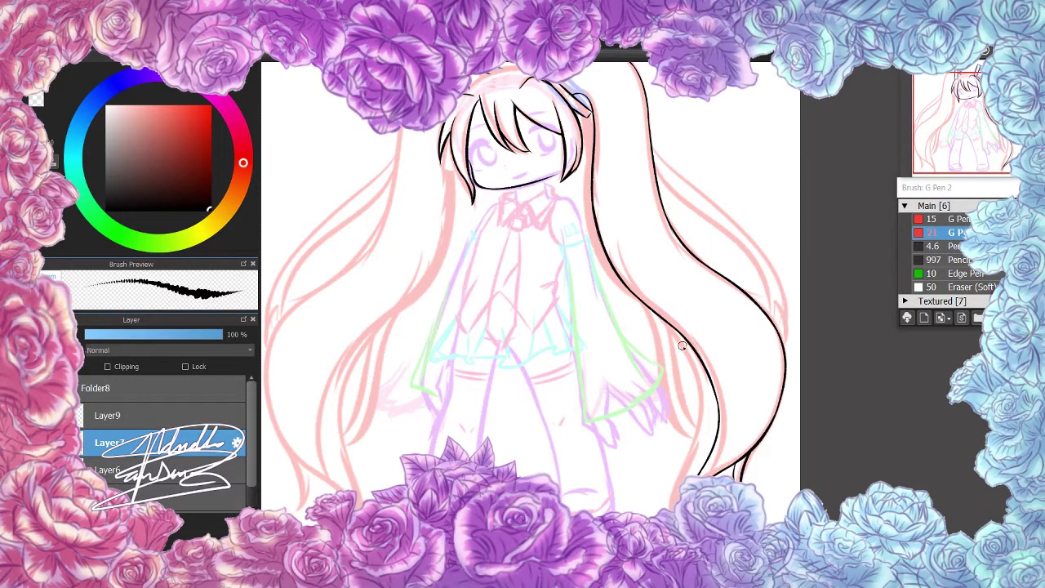
Ink a lower inner strand and a long central strand line within the viewer's-right twintail, redoing strokes as needed
{"action": "mouse_move", "coordinate": [682, 345]}
{"action": "left_mouse_down"}
{"action": "mouse_move", "coordinate": [694, 458]}
{"action": "mouse_move", "coordinate": [677, 506]}
{"action": "left_mouse_up"}
{"action": "key", "text": "ctrl+z"}
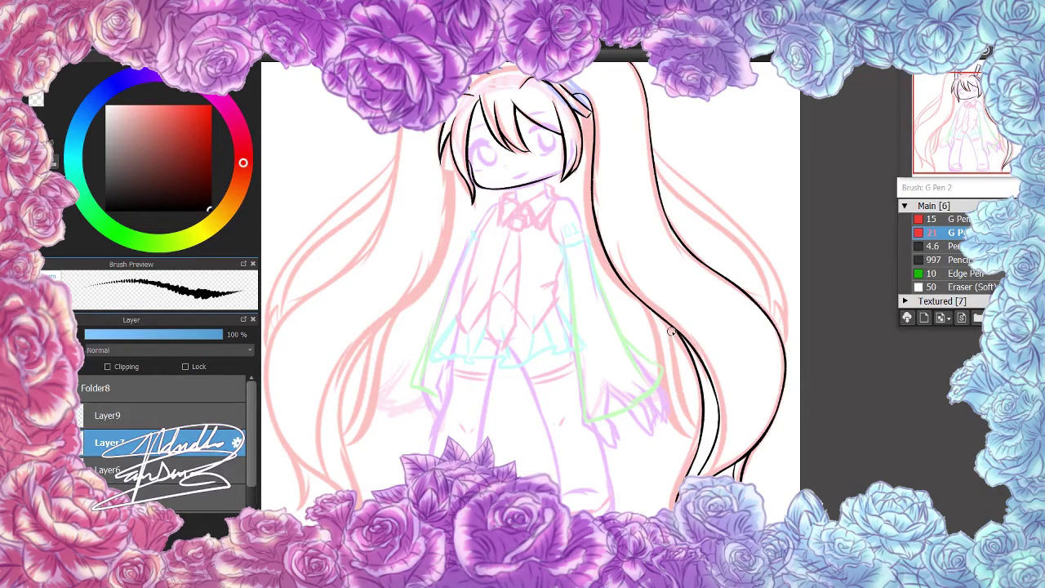
{"action": "left_click_drag", "start_coordinate": [654, 318], "coordinate": [673, 436]}
{"action": "key", "text": "ctrl+z"}
{"action": "mouse_move", "coordinate": [630, 289]}
{"action": "left_mouse_down"}
{"action": "mouse_move", "coordinate": [684, 392]}
{"action": "mouse_move", "coordinate": [671, 435]}
{"action": "left_mouse_up"}
{"action": "key", "text": "ctrl+z"}
{"action": "left_click_drag", "start_coordinate": [666, 216], "coordinate": [739, 412]}
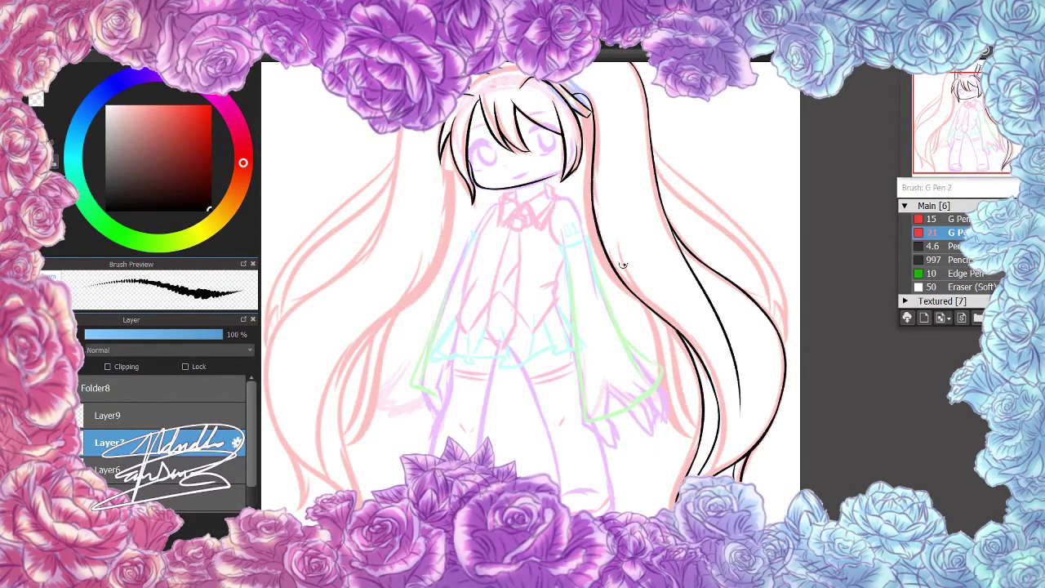
Ink the loose lock branching off the inner side of the viewer's-right twintail beside the hand
{"action": "left_click_drag", "start_coordinate": [643, 299], "coordinate": [690, 439]}
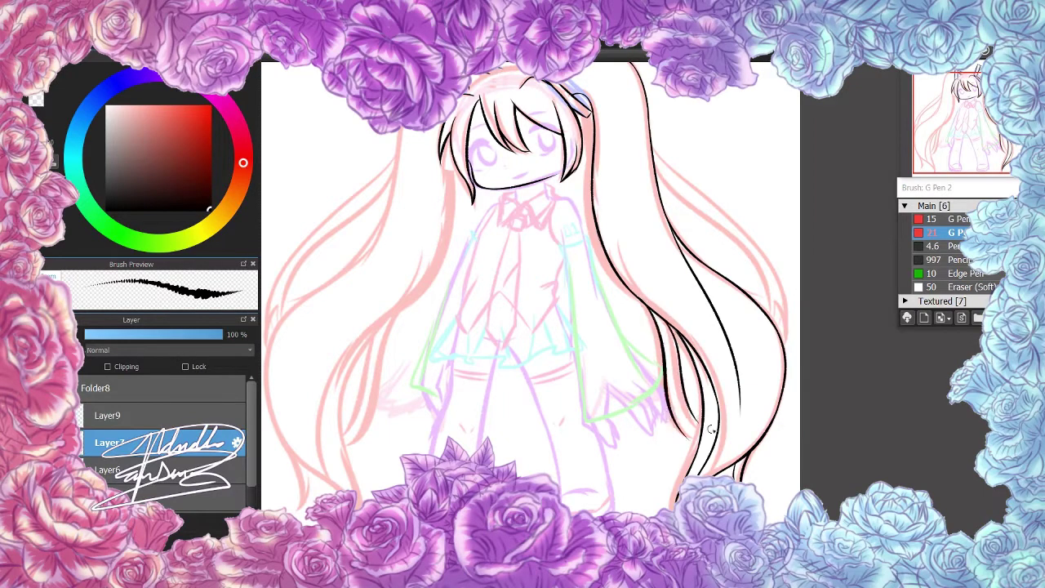
{"action": "left_click_drag", "start_coordinate": [662, 320], "coordinate": [700, 423]}
{"action": "scroll", "coordinate": [1002, 144], "scroll_direction": "up", "scroll_amount": 3}
{"action": "left_click_drag", "start_coordinate": [1002, 144], "coordinate": [995, 144]}
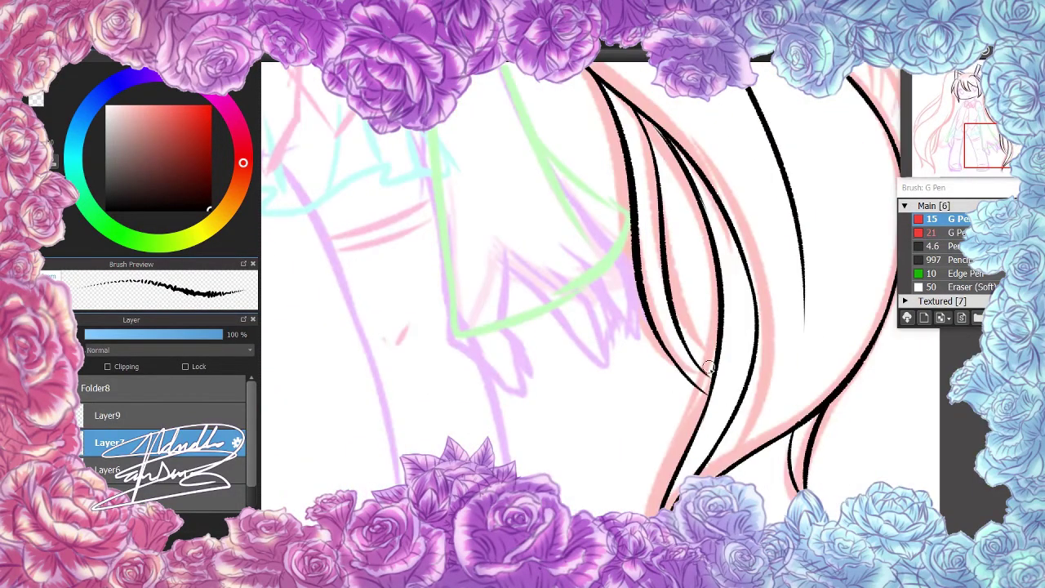
Ink the loose lock branching off the outer side of the viewer's-right twintail with G Pen 2, including its inner strands
{"action": "scroll", "coordinate": [690, 365], "scroll_direction": "down", "scroll_amount": 5}
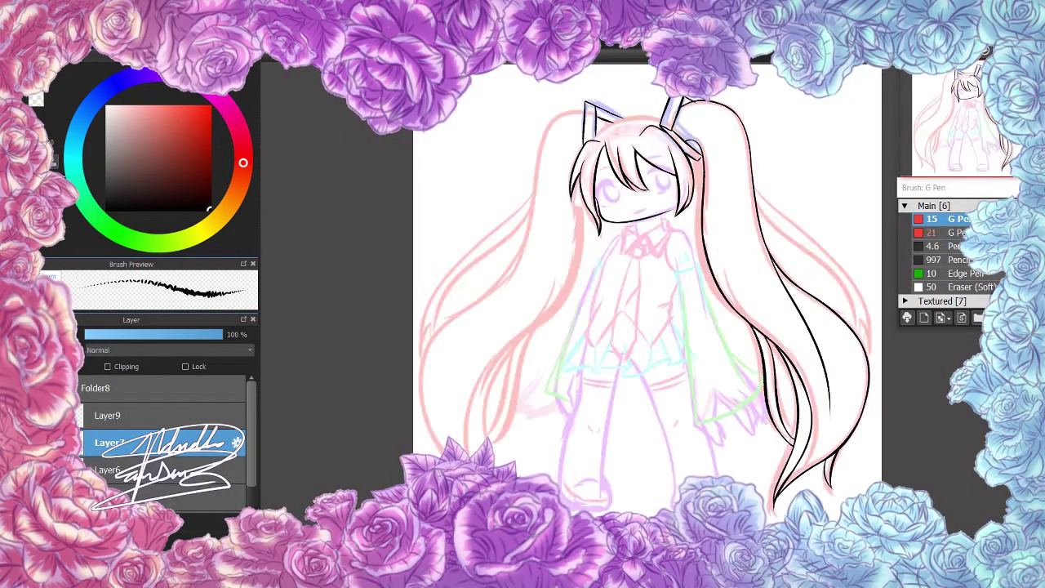
{"action": "key", "text": "2"}
{"action": "left_click_drag", "start_coordinate": [752, 176], "coordinate": [854, 316]}
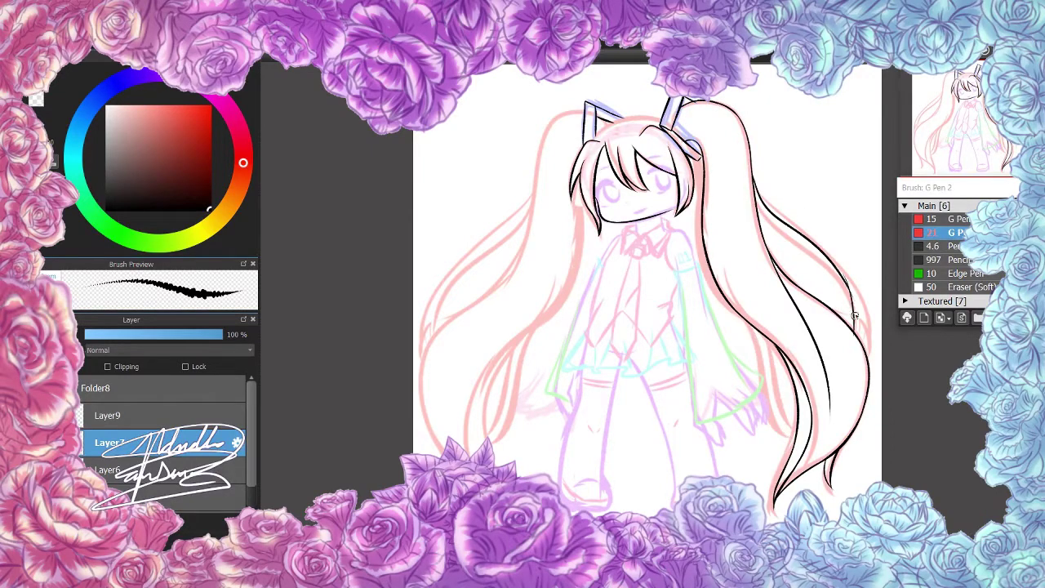
{"action": "mouse_move", "coordinate": [841, 274]}
{"action": "left_mouse_down"}
{"action": "mouse_move", "coordinate": [861, 327]}
{"action": "mouse_move", "coordinate": [855, 354]}
{"action": "left_mouse_up"}
{"action": "left_click_drag", "start_coordinate": [774, 229], "coordinate": [795, 249]}
{"action": "scroll", "coordinate": [837, 303], "scroll_direction": "up", "scroll_amount": 2}
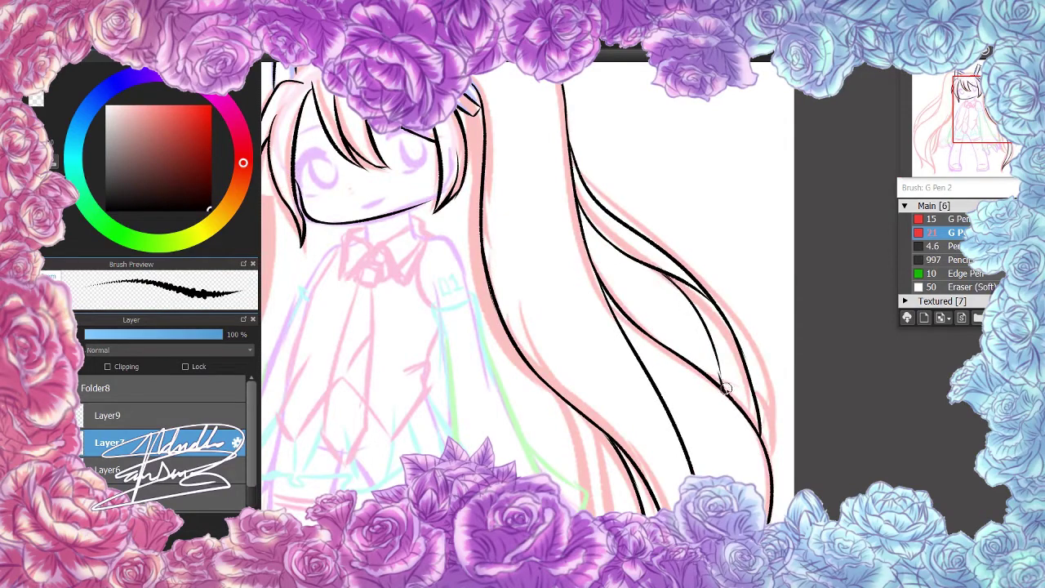
{"action": "scroll", "coordinate": [725, 387], "scroll_direction": "down", "scroll_amount": 3}
Ink the crown curve of the head between the two hair ornaments
{"action": "scroll", "coordinate": [587, 113], "scroll_direction": "up", "scroll_amount": 3}
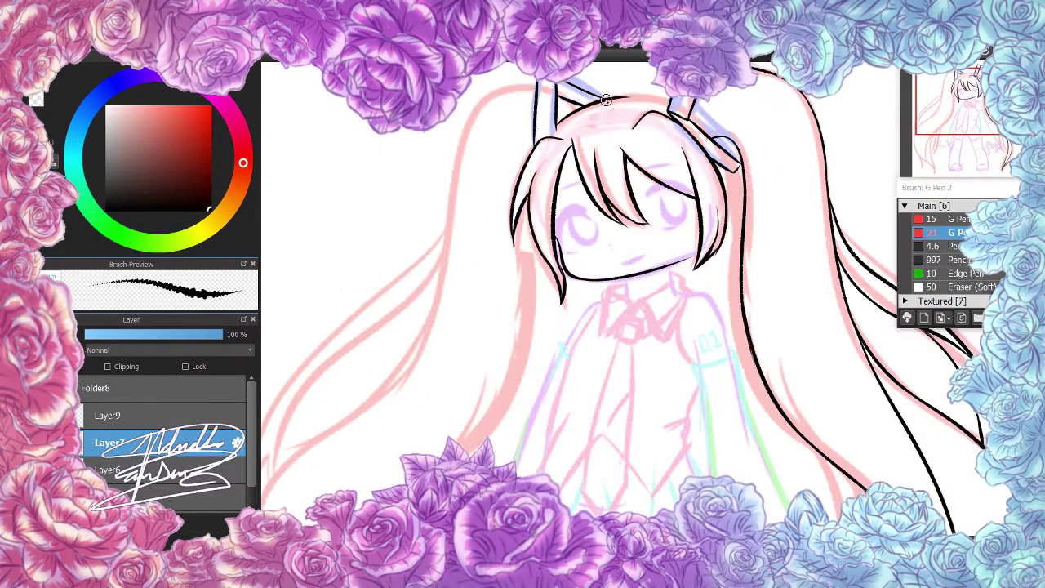
{"action": "scroll", "coordinate": [629, 95], "scroll_direction": "down", "scroll_amount": 3}
{"action": "scroll", "coordinate": [473, 207], "scroll_direction": "up", "scroll_amount": 2}
{"action": "scroll", "coordinate": [470, 204], "scroll_direction": "down", "scroll_amount": 2}
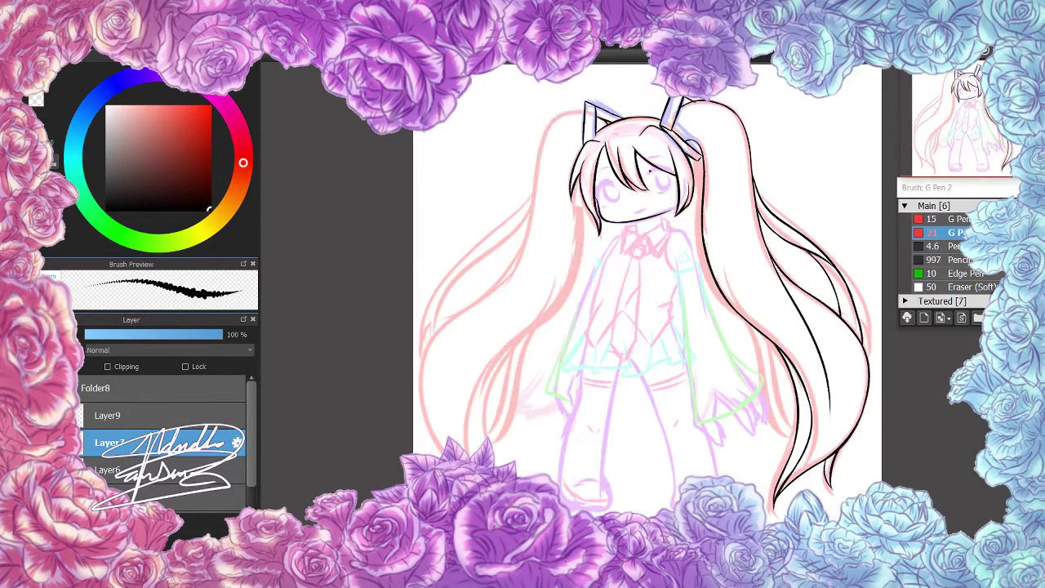
Ink the upper outer and inner edges of the viewer's-left twintail, redoing the long inner line down to its lower strand
{"action": "scroll", "coordinate": [621, 94], "scroll_direction": "up", "scroll_amount": 2}
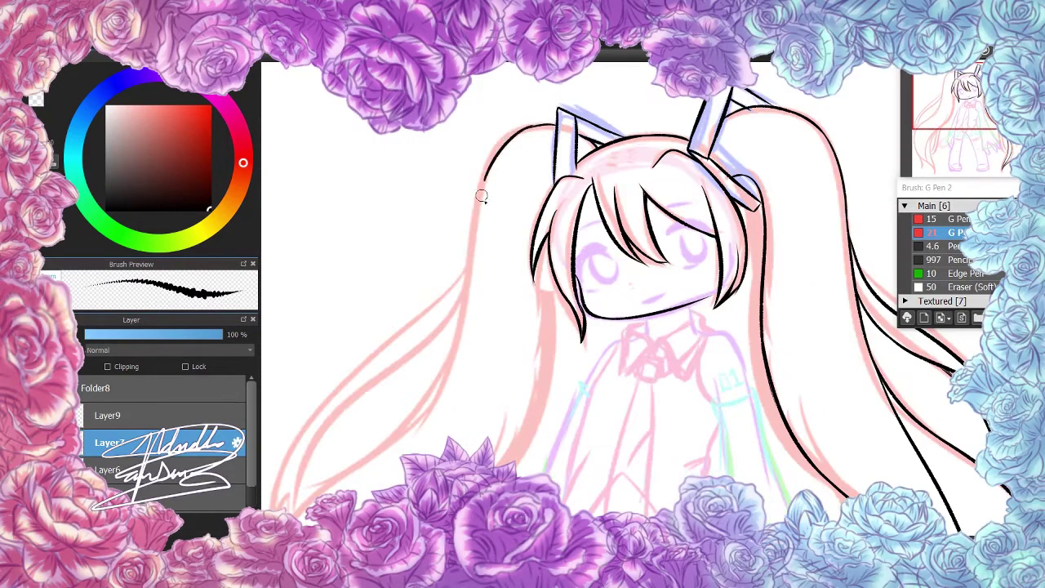
{"action": "left_click_drag", "start_coordinate": [481, 163], "coordinate": [470, 300]}
{"action": "scroll", "coordinate": [527, 292], "scroll_direction": "down", "scroll_amount": 2}
{"action": "mouse_move", "coordinate": [535, 210]}
{"action": "left_mouse_down"}
{"action": "mouse_move", "coordinate": [445, 342]}
{"action": "mouse_move", "coordinate": [579, 202]}
{"action": "mouse_move", "coordinate": [579, 265]}
{"action": "mouse_move", "coordinate": [531, 454]}
{"action": "left_mouse_up"}
{"action": "key", "text": "ctrl+z"}
{"action": "mouse_move", "coordinate": [526, 244]}
{"action": "left_mouse_down"}
{"action": "mouse_move", "coordinate": [504, 384]}
{"action": "mouse_move", "coordinate": [530, 475]}
{"action": "left_mouse_up"}
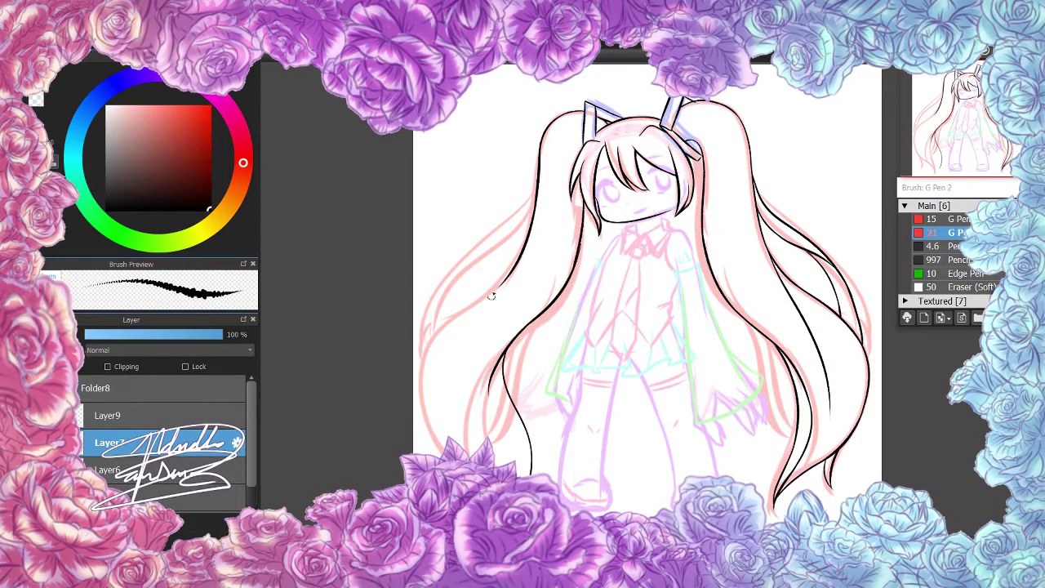
Ink the lower outer curve and a second inner strand of the viewer's-left twintail
{"action": "left_click_drag", "start_coordinate": [509, 274], "coordinate": [424, 404]}
{"action": "left_click_drag", "start_coordinate": [490, 378], "coordinate": [494, 465]}
{"action": "left_click_drag", "start_coordinate": [423, 374], "coordinate": [447, 450]}
{"action": "key", "text": "ctrl+z"}
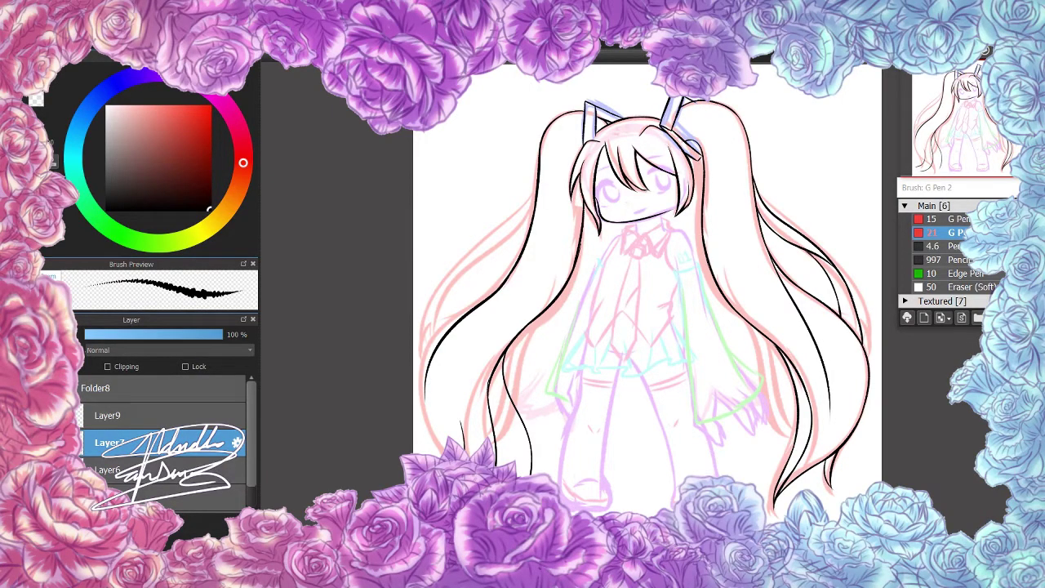
Ink the curled tip of the viewer's-left twintail and extend the outer edge down to meet it
{"action": "scroll", "coordinate": [648, 351], "scroll_direction": "up", "scroll_amount": 5}
{"action": "mouse_move", "coordinate": [425, 357]}
{"action": "left_mouse_down"}
{"action": "mouse_move", "coordinate": [451, 386]}
{"action": "mouse_move", "coordinate": [474, 357]}
{"action": "left_mouse_up"}
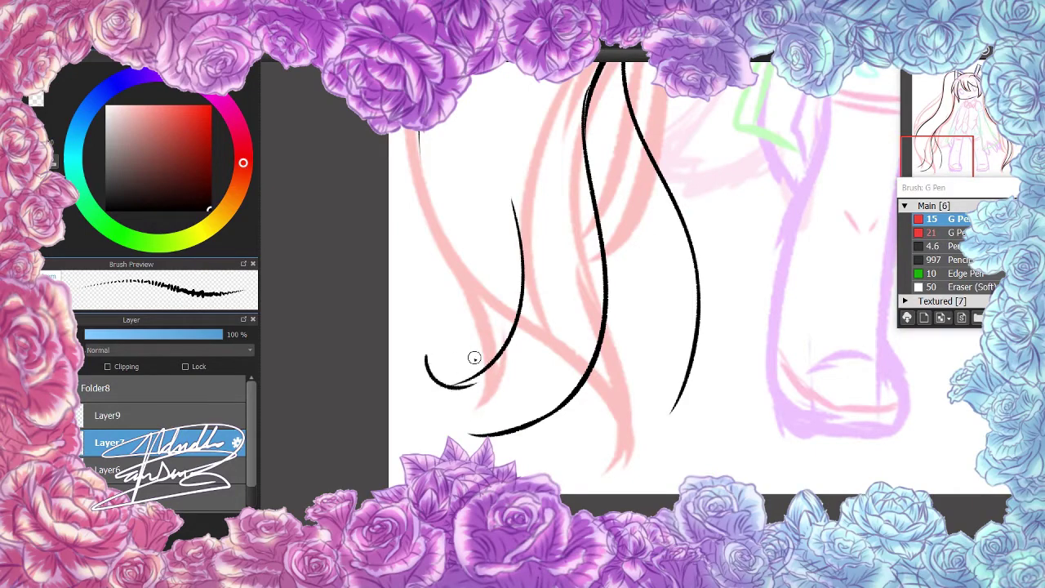
{"action": "key", "text": "ctrl+z"}
{"action": "mouse_move", "coordinate": [482, 433]}
{"action": "left_mouse_down"}
{"action": "mouse_move", "coordinate": [431, 390]}
{"action": "mouse_move", "coordinate": [488, 374]}
{"action": "left_mouse_up"}
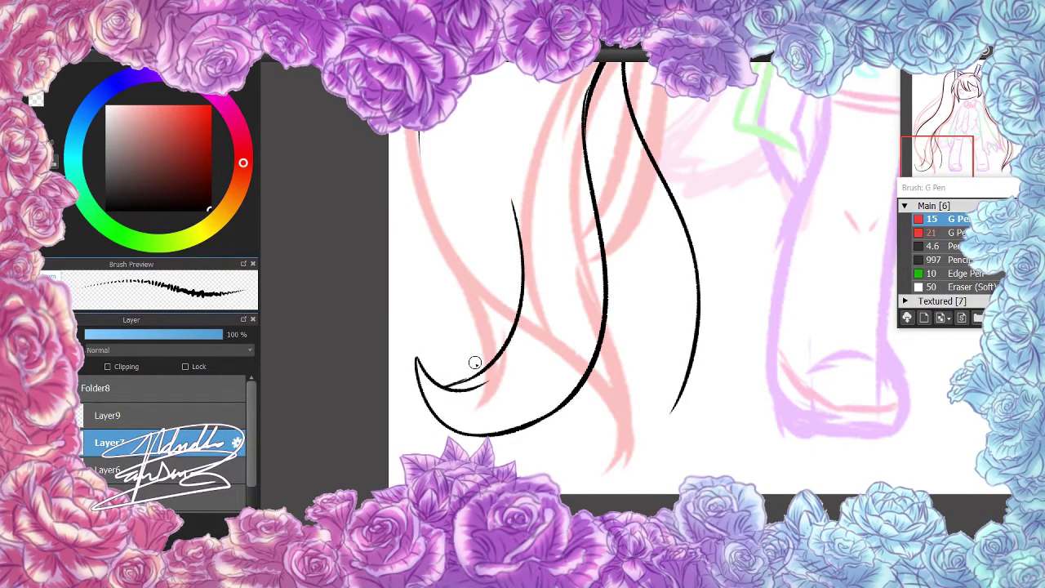
{"action": "scroll", "coordinate": [444, 362], "scroll_direction": "down", "scroll_amount": 5}
{"action": "scroll", "coordinate": [406, 352], "scroll_direction": "up", "scroll_amount": 5}
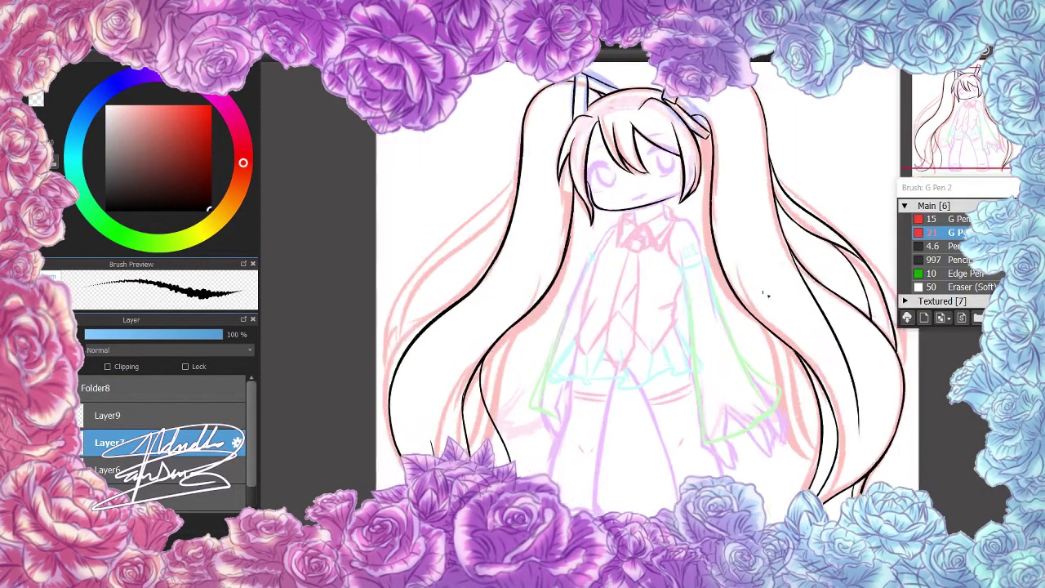
{"action": "scroll", "coordinate": [406, 353], "scroll_direction": "up", "scroll_amount": 1}
{"action": "scroll", "coordinate": [393, 314], "scroll_direction": "up", "scroll_amount": 1}
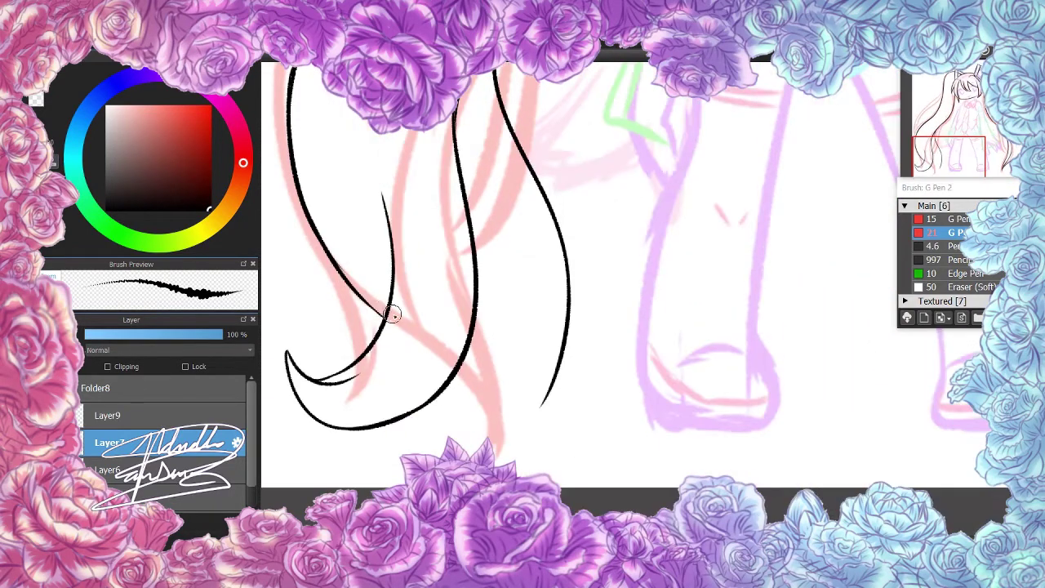
Ink the small pointed end below the viewer's-left twintail, joining it to the neighbouring inner strand with the G Pen
{"action": "mouse_move", "coordinate": [466, 365]}
{"action": "left_mouse_down"}
{"action": "mouse_move", "coordinate": [464, 390]}
{"action": "mouse_move", "coordinate": [489, 445]}
{"action": "left_mouse_up"}
{"action": "left_click", "coordinate": [947, 218]}
{"action": "left_click_drag", "start_coordinate": [469, 359], "coordinate": [489, 441]}
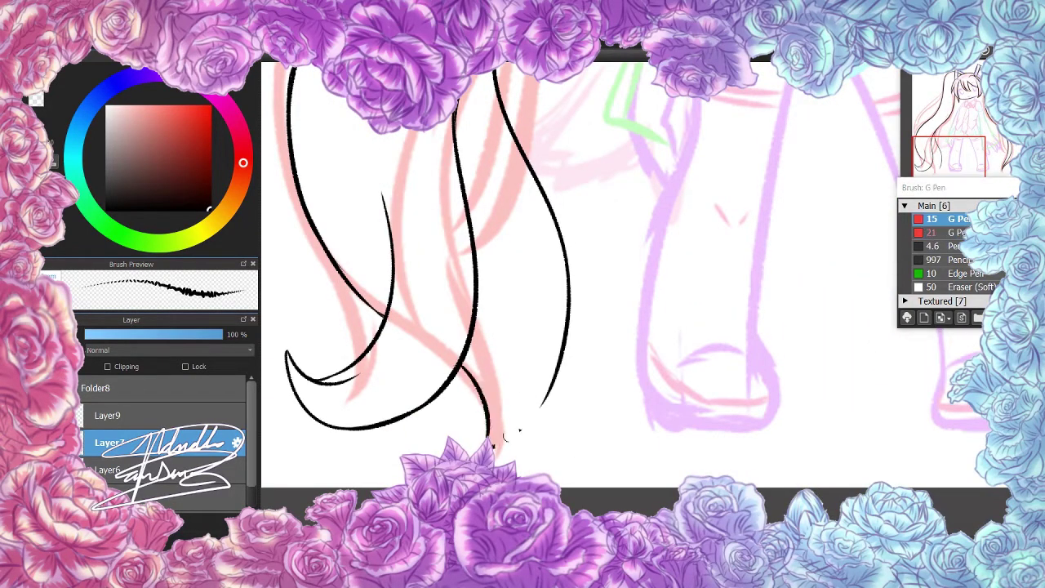
{"action": "left_click_drag", "start_coordinate": [540, 405], "coordinate": [492, 446]}
{"action": "scroll", "coordinate": [387, 312], "scroll_direction": "down", "scroll_amount": 5}
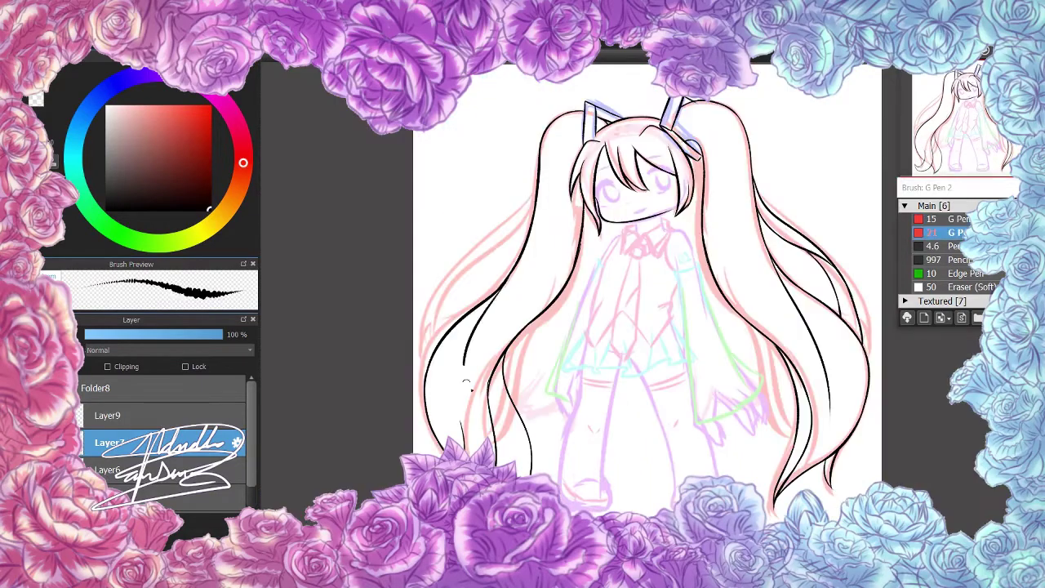
Ink a strand line inside the viewer's-left twintail and the loose curved lock on its inner side
{"action": "left_click_drag", "start_coordinate": [511, 276], "coordinate": [461, 377]}
{"action": "mouse_move", "coordinate": [520, 351]}
{"action": "left_mouse_down"}
{"action": "mouse_move", "coordinate": [518, 381]}
{"action": "mouse_move", "coordinate": [555, 444]}
{"action": "mouse_move", "coordinate": [510, 358]}
{"action": "mouse_move", "coordinate": [529, 453]}
{"action": "left_mouse_up"}
{"action": "scroll", "coordinate": [526, 453], "scroll_direction": "up", "scroll_amount": 5}
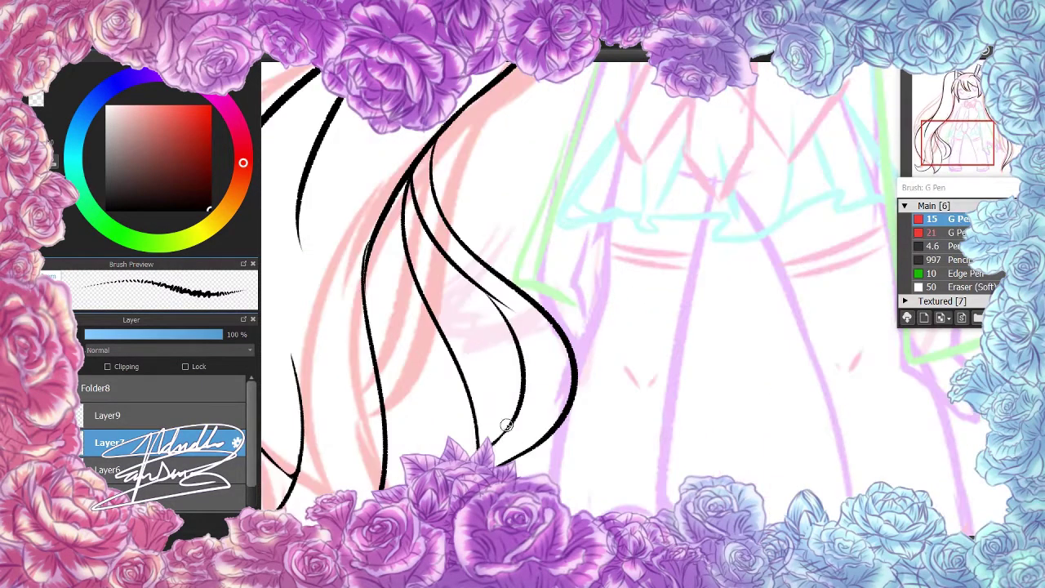
{"action": "scroll", "coordinate": [490, 302], "scroll_direction": "down", "scroll_amount": 5}
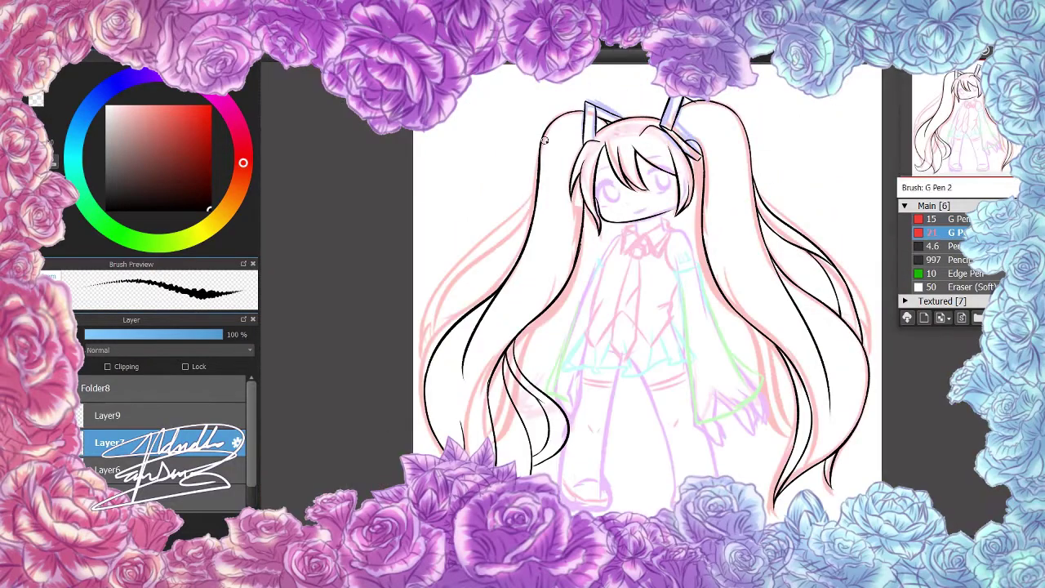
Ink long inner strand lines down from the tops of both twintails
{"action": "left_click_drag", "start_coordinate": [586, 127], "coordinate": [536, 245]}
{"action": "left_click_drag", "start_coordinate": [543, 153], "coordinate": [546, 253]}
{"action": "mouse_move", "coordinate": [678, 116]}
{"action": "left_mouse_down"}
{"action": "mouse_move", "coordinate": [725, 156]}
{"action": "mouse_move", "coordinate": [745, 273]}
{"action": "left_mouse_up"}
{"action": "left_click_drag", "start_coordinate": [578, 111], "coordinate": [558, 267]}
{"action": "left_click_drag", "start_coordinate": [702, 100], "coordinate": [725, 233]}
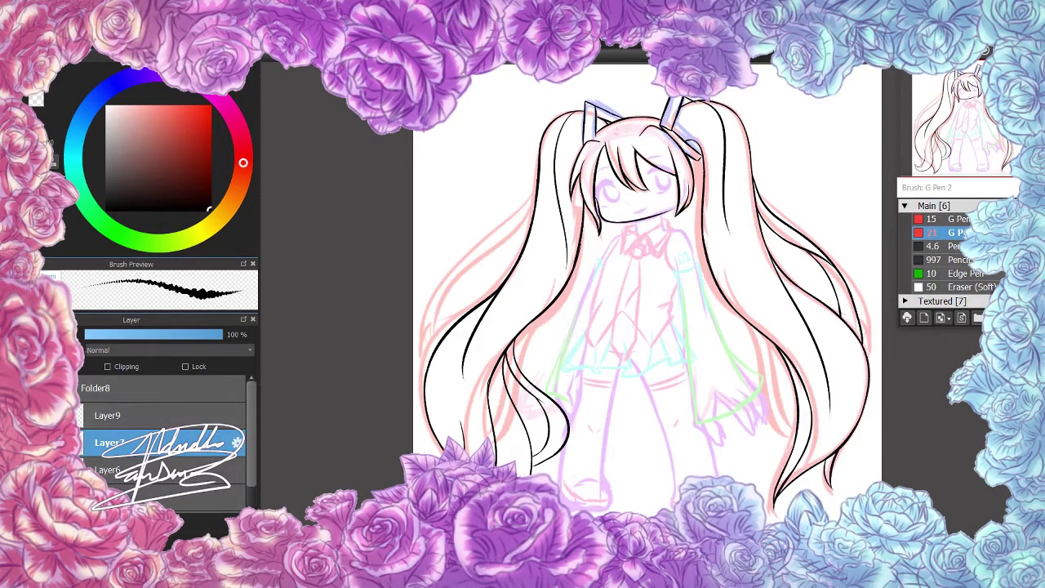
Make Layer9 the active layer and set the G Pen size to 19
{"action": "left_click", "coordinate": [107, 469]}
{"action": "scroll", "coordinate": [590, 244], "scroll_direction": "up", "scroll_amount": 3}
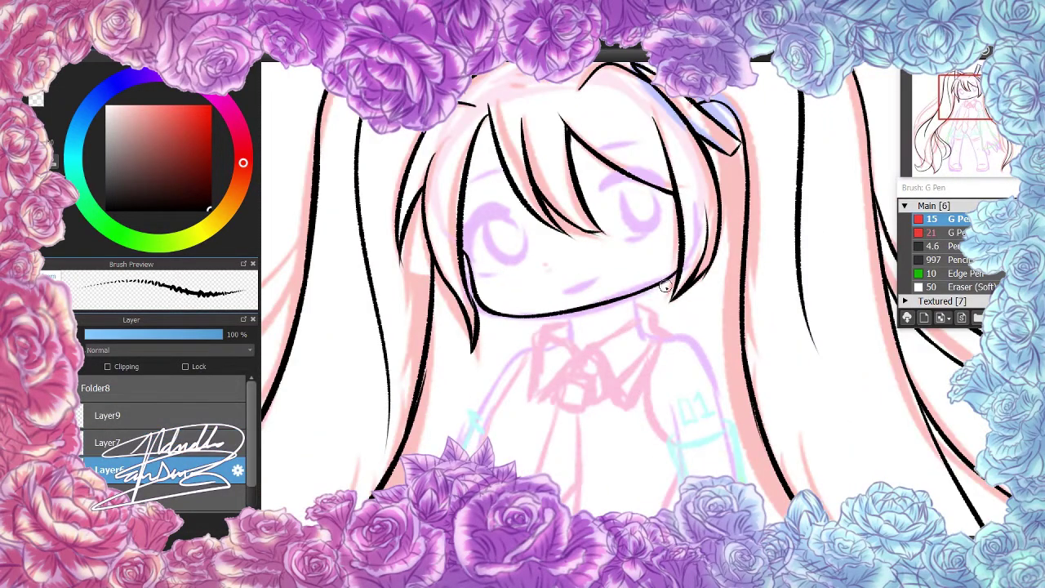
{"action": "scroll", "coordinate": [665, 286], "scroll_direction": "down", "scroll_amount": 3}
{"action": "scroll", "coordinate": [821, 229], "scroll_direction": "up", "scroll_amount": 3}
{"action": "left_click", "coordinate": [502, 351], "text": "ctrl+shift"}
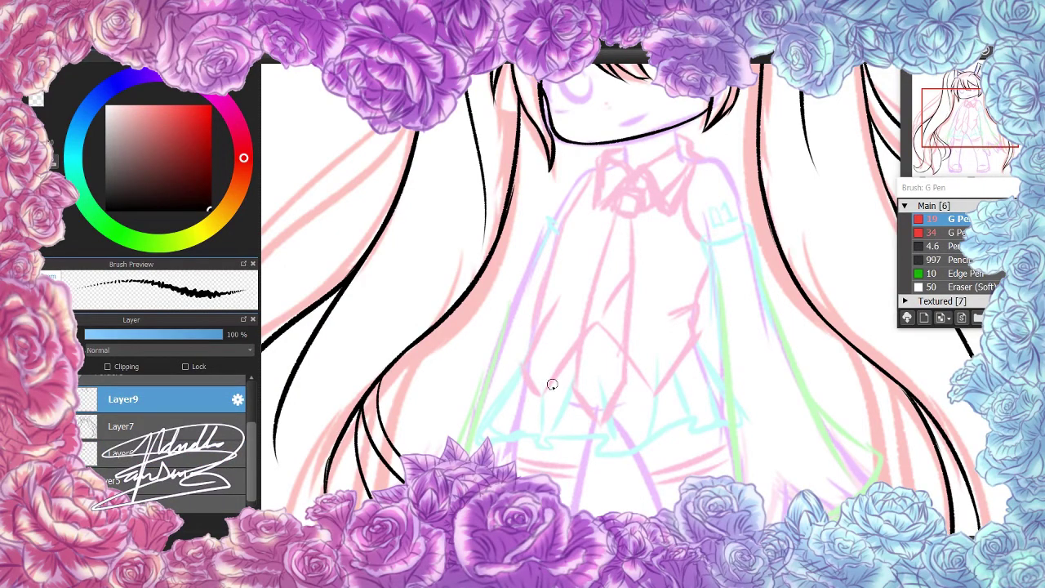
{"action": "scroll", "coordinate": [551, 384], "scroll_direction": "up", "scroll_amount": 5}
{"action": "left_click", "coordinate": [522, 208], "text": "ctrl+shift"}
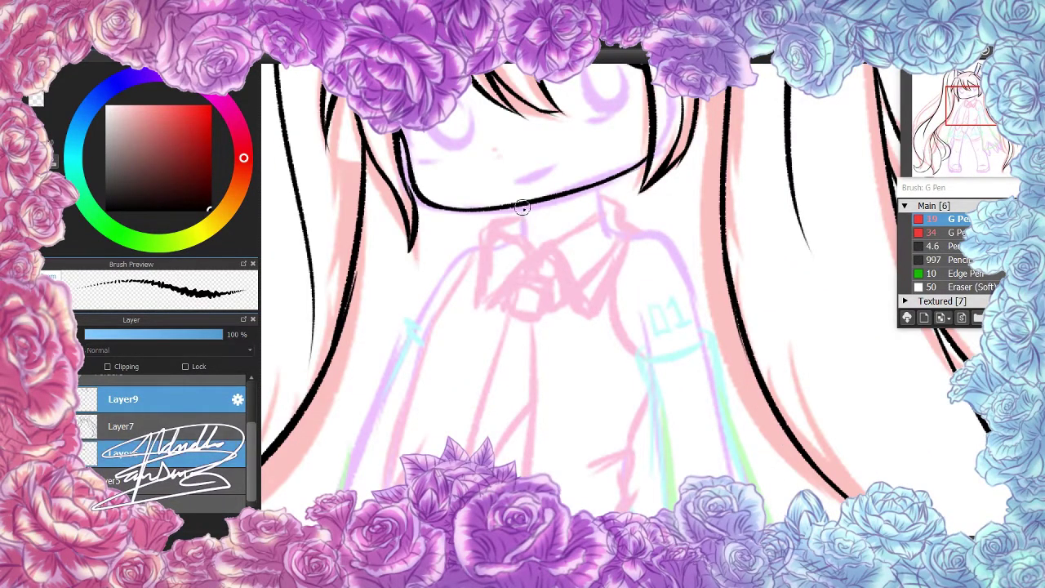
Ink both neck lines and the outer edge of the viewer's-right collar flap, redoing misplaced strokes
{"action": "left_click_drag", "start_coordinate": [523, 208], "coordinate": [526, 243]}
{"action": "left_click_drag", "start_coordinate": [600, 186], "coordinate": [610, 214]}
{"action": "key", "text": "ctrl+z"}
{"action": "key", "text": "ctrl+z"}
{"action": "left_click_drag", "start_coordinate": [520, 207], "coordinate": [527, 243]}
{"action": "mouse_move", "coordinate": [598, 185]}
{"action": "left_mouse_down"}
{"action": "mouse_move", "coordinate": [609, 206]}
{"action": "mouse_move", "coordinate": [542, 245]}
{"action": "left_mouse_up"}
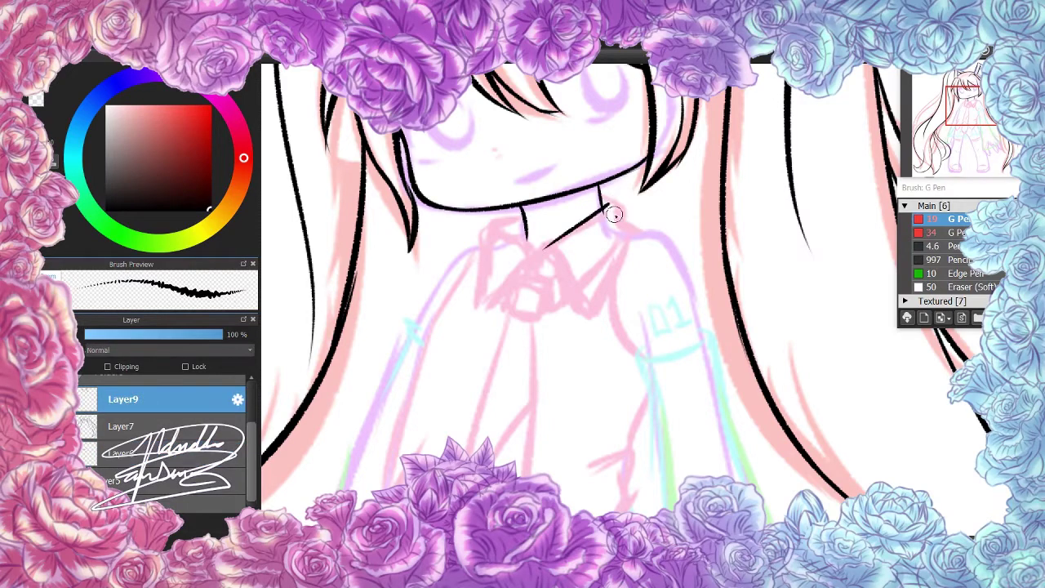
{"action": "key", "text": "ctrl+z"}
{"action": "mouse_move", "coordinate": [600, 186]}
{"action": "left_mouse_down"}
{"action": "mouse_move", "coordinate": [637, 238]}
{"action": "mouse_move", "coordinate": [588, 321]}
{"action": "left_mouse_up"}
{"action": "scroll", "coordinate": [682, 327], "scroll_direction": "down", "scroll_amount": 2}
{"action": "key", "text": "alt+bracketleft"}
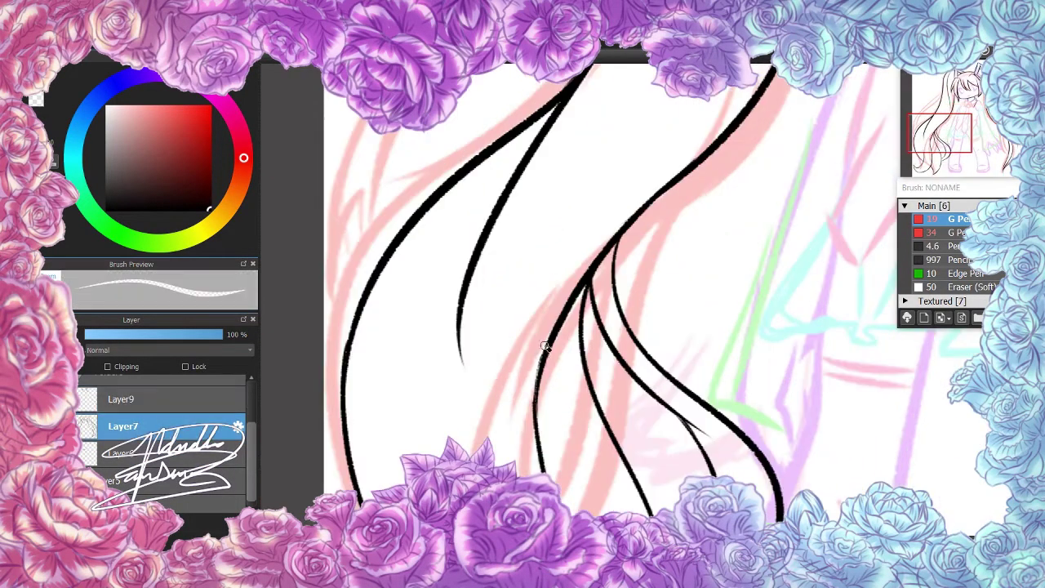
{"action": "scroll", "coordinate": [682, 326], "scroll_direction": "down", "scroll_amount": 3}
{"action": "scroll", "coordinate": [373, 291], "scroll_direction": "up", "scroll_amount": 3}
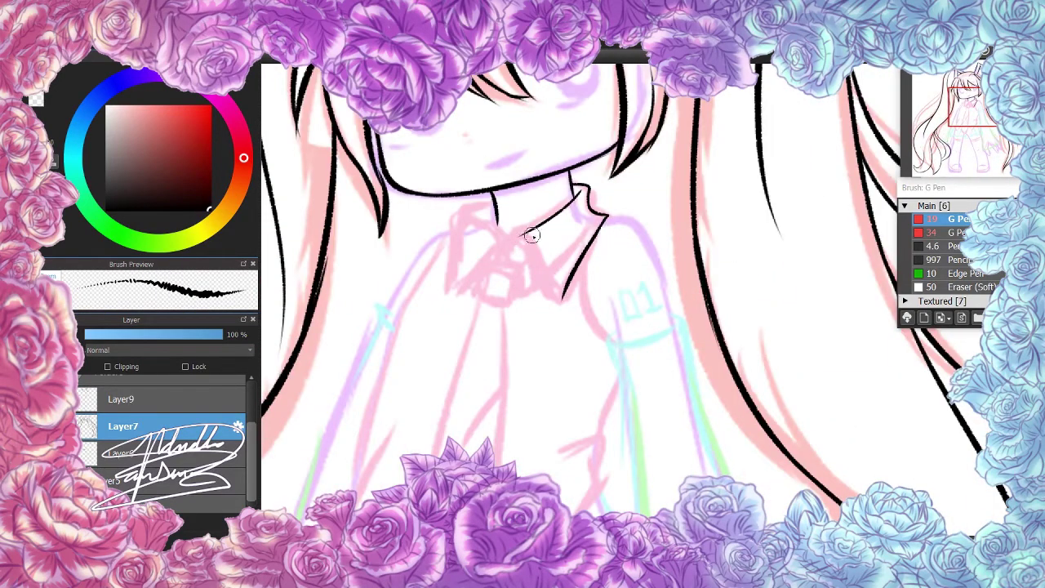
{"action": "key", "text": "alt+bracketright"}
Redraw the inner edge and point of the viewer's-right collar flap, erasing stray line ends
{"action": "key", "text": "e"}
{"action": "mouse_move", "coordinate": [521, 236]}
{"action": "left_mouse_down"}
{"action": "mouse_move", "coordinate": [542, 229]}
{"action": "mouse_move", "coordinate": [558, 309]}
{"action": "left_mouse_up"}
{"action": "key", "text": "b"}
{"action": "left_click_drag", "start_coordinate": [507, 250], "coordinate": [553, 213]}
{"action": "key", "text": "e"}
{"action": "left_click_drag", "start_coordinate": [539, 226], "coordinate": [570, 204]}
{"action": "key", "text": "b"}
On a new layer, sketch a red ruffle along the collar flap's outer edge with the G Pen at size 11.5, redoing strokes
{"action": "key", "text": "ctrl+shift+n"}
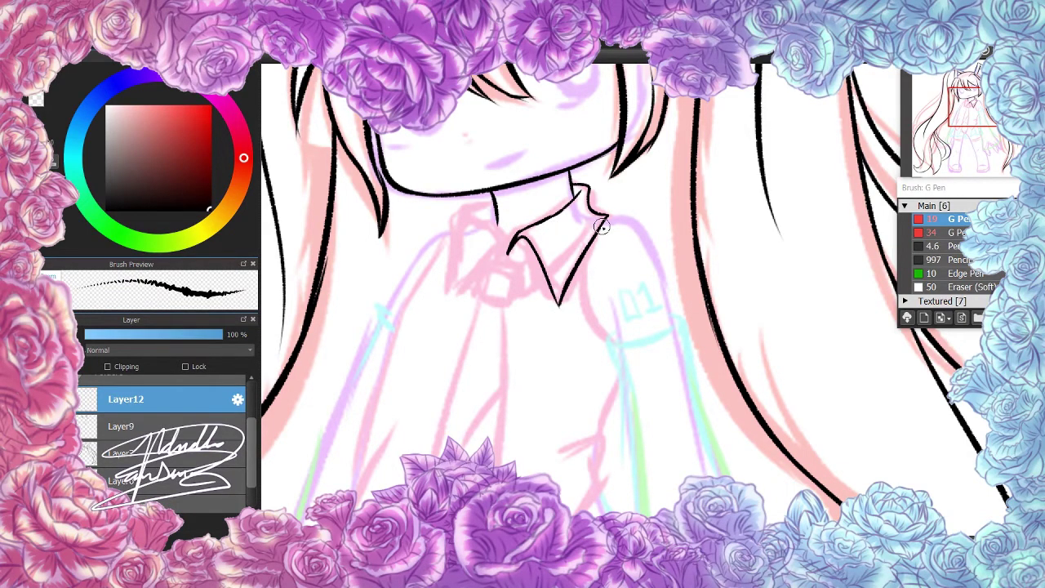
{"action": "key", "text": "bracketleft"}
{"action": "key", "text": "bracketleft"}
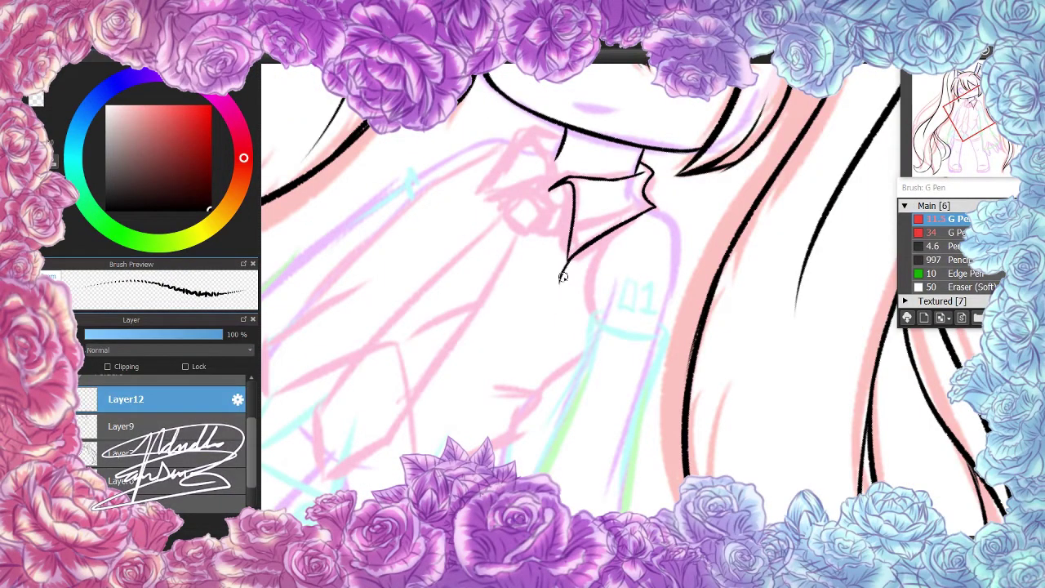
{"action": "left_click_drag", "start_coordinate": [562, 277], "coordinate": [573, 276]}
{"action": "left_click_drag", "start_coordinate": [651, 229], "coordinate": [596, 265]}
{"action": "key", "text": "ctrl+z"}
{"action": "left_click_drag", "start_coordinate": [666, 209], "coordinate": [596, 270]}
{"action": "key", "text": "ctrl+z"}
{"action": "key", "text": "ctrl+z"}
{"action": "left_click_drag", "start_coordinate": [599, 254], "coordinate": [647, 219]}
{"action": "left_click_drag", "start_coordinate": [587, 262], "coordinate": [592, 260]}
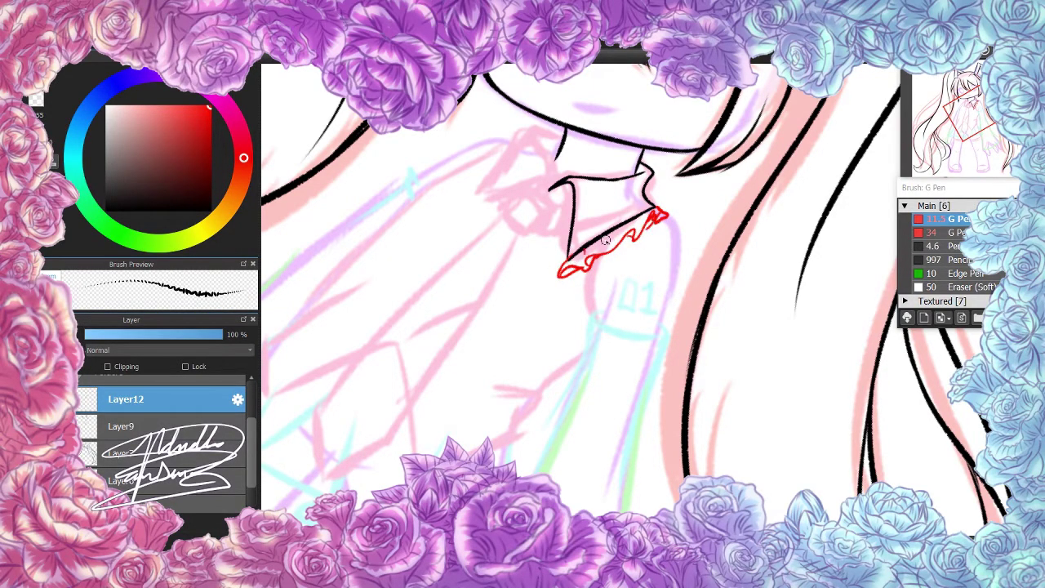
{"action": "left_click_drag", "start_coordinate": [607, 244], "coordinate": [555, 306]}
On another new layer, sketch a blue ruffle along the viewer's-right armhole, rotating the canvas for the stroke and resetting it
{"action": "key", "text": "ctrl+shift+n"}
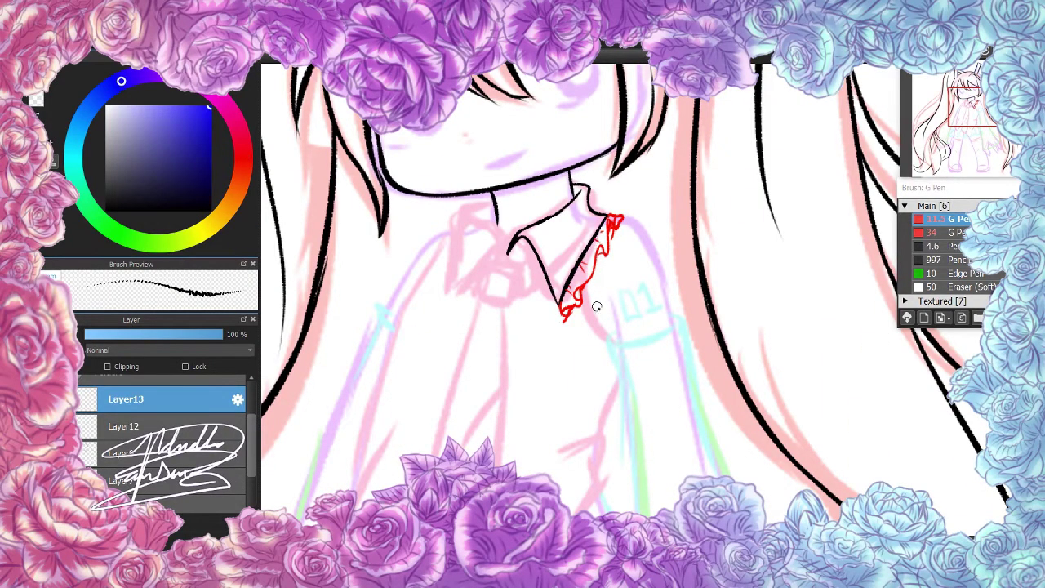
{"action": "key", "text": "^"}
{"action": "key", "text": "^"}
{"action": "key", "text": "^"}
{"action": "key", "text": "^"}
{"action": "key", "text": "^"}
{"action": "key", "text": "^"}
{"action": "left_click_drag", "start_coordinate": [709, 253], "coordinate": [648, 245]}
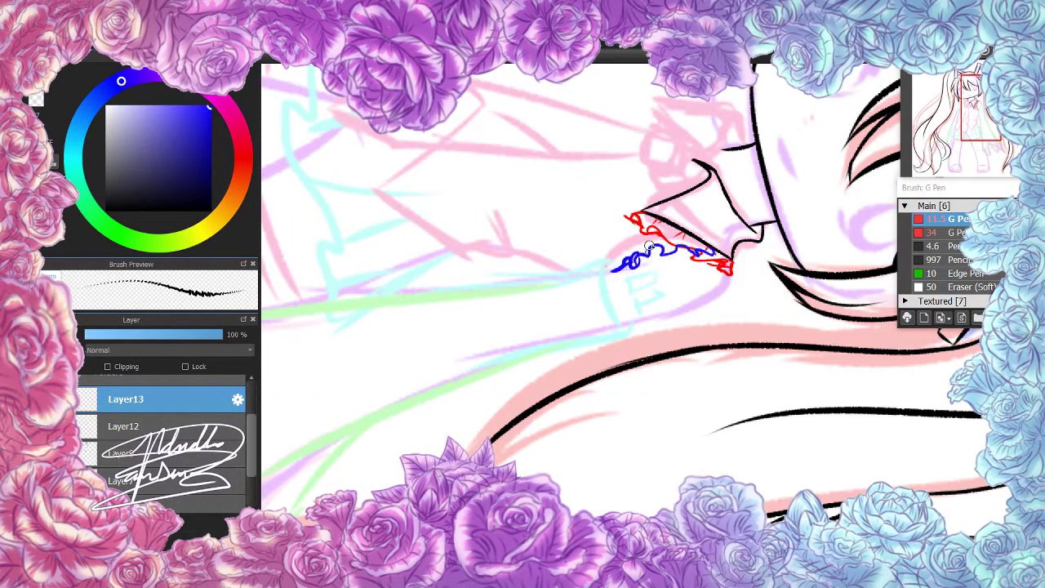
{"action": "key", "text": "ctrl+0"}
Transform the copied collar flap and red ruffle into mirrored position on the viewer's-left side of the neck
{"action": "left_click", "coordinate": [131, 431]}
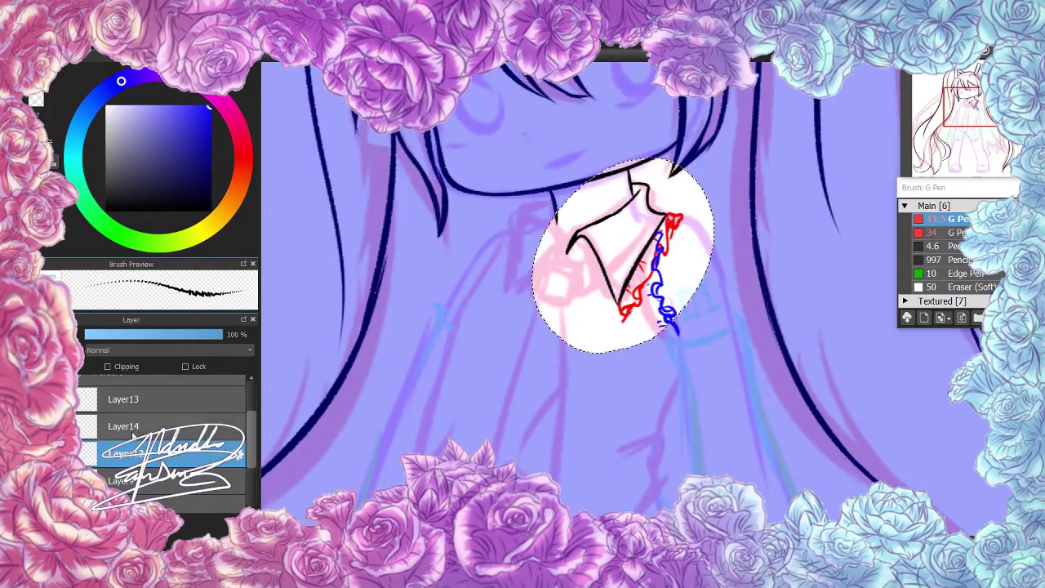
{"action": "key", "text": "ctrl+t"}
{"action": "left_click_drag", "start_coordinate": [685, 318], "coordinate": [560, 272]}
{"action": "key", "text": "Return"}
{"action": "left_click", "coordinate": [131, 425]}
{"action": "key", "text": "ctrl+t"}
{"action": "key", "text": "Return"}
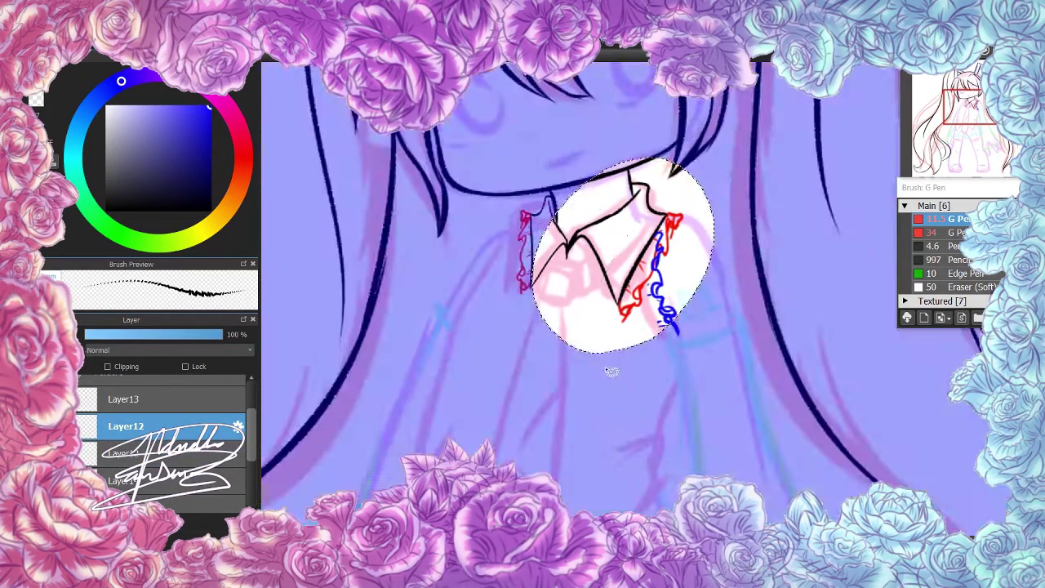
{"action": "left_click", "coordinate": [131, 453]}
{"action": "key", "text": "ctrl+t"}
{"action": "key", "text": "Return"}
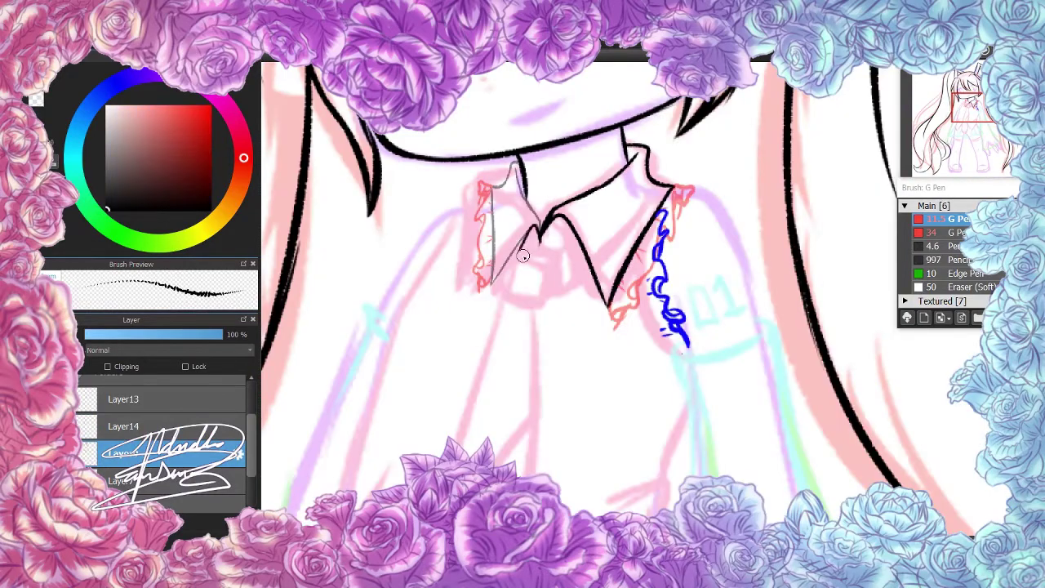
Try inking the viewer's-left collar flap in black over its faded mirrored copy
{"action": "mouse_move", "coordinate": [489, 285]}
{"action": "left_mouse_down"}
{"action": "mouse_move", "coordinate": [532, 225]}
{"action": "mouse_move", "coordinate": [522, 185]}
{"action": "mouse_move", "coordinate": [494, 204]}
{"action": "mouse_move", "coordinate": [498, 269]}
{"action": "left_mouse_up"}
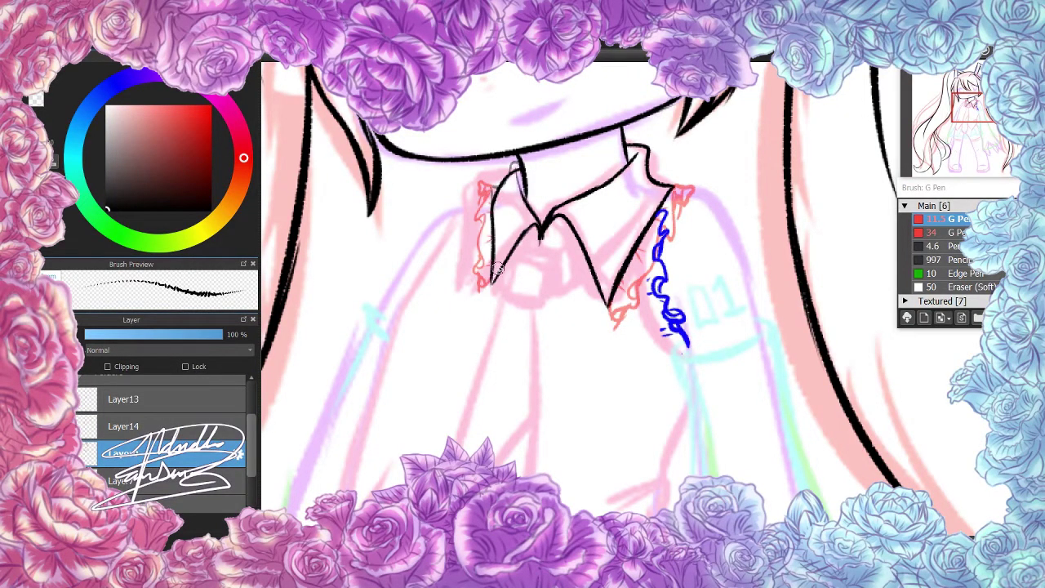
{"action": "scroll", "coordinate": [684, 351], "scroll_direction": "down", "scroll_amount": 5}
{"action": "scroll", "coordinate": [617, 195], "scroll_direction": "up", "scroll_amount": 3}
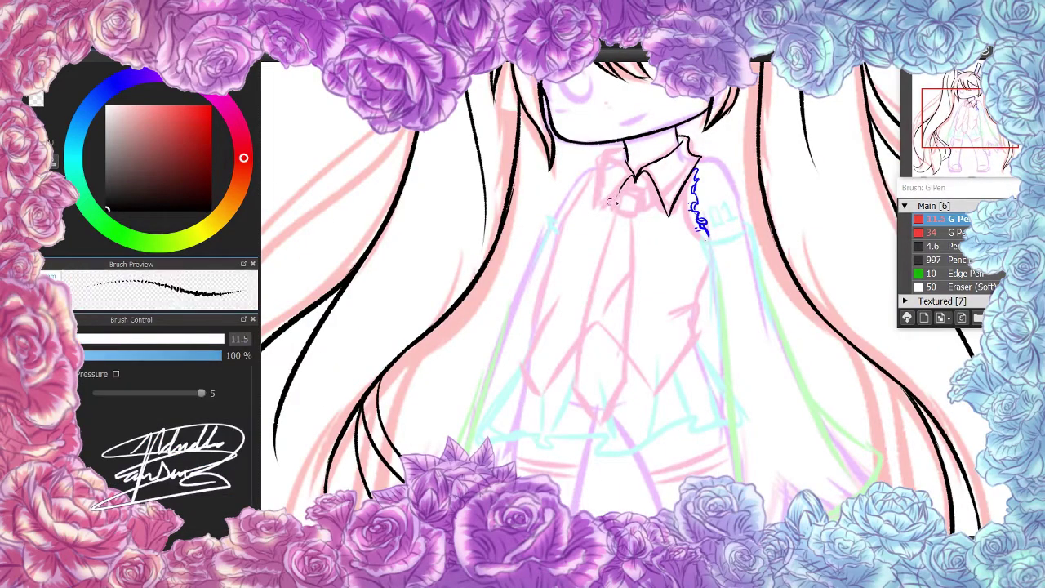
{"action": "scroll", "coordinate": [587, 236], "scroll_direction": "down", "scroll_amount": 3}
Ink the viewer's-left collar flap in black over its pink sketch with a smaller G Pen, extending the neck line to the collar opening
{"action": "key", "text": "bracketleft"}
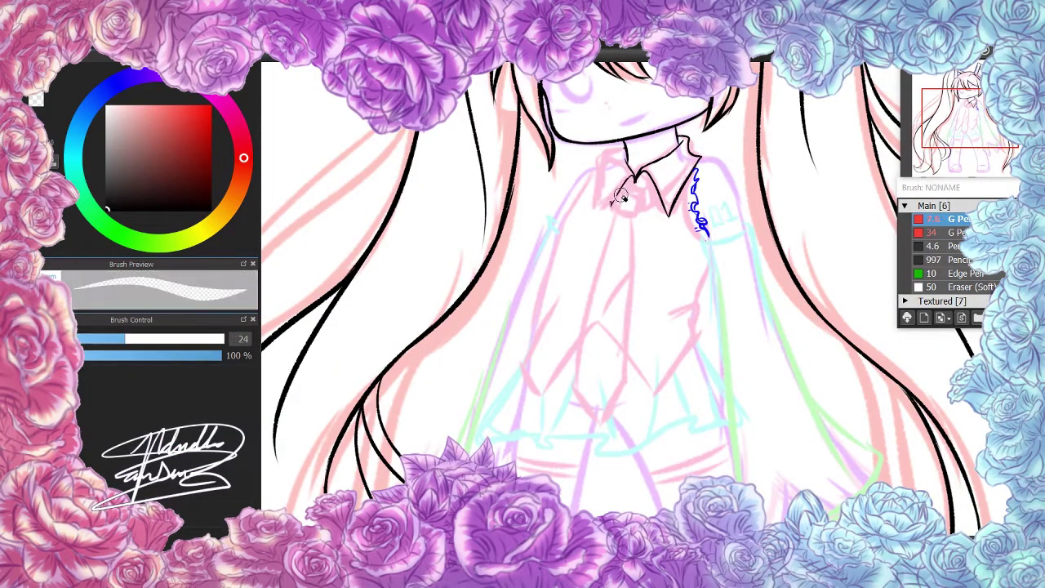
{"action": "scroll", "coordinate": [652, 365], "scroll_direction": "down", "scroll_amount": 2}
{"action": "scroll", "coordinate": [652, 365], "scroll_direction": "up", "scroll_amount": 4}
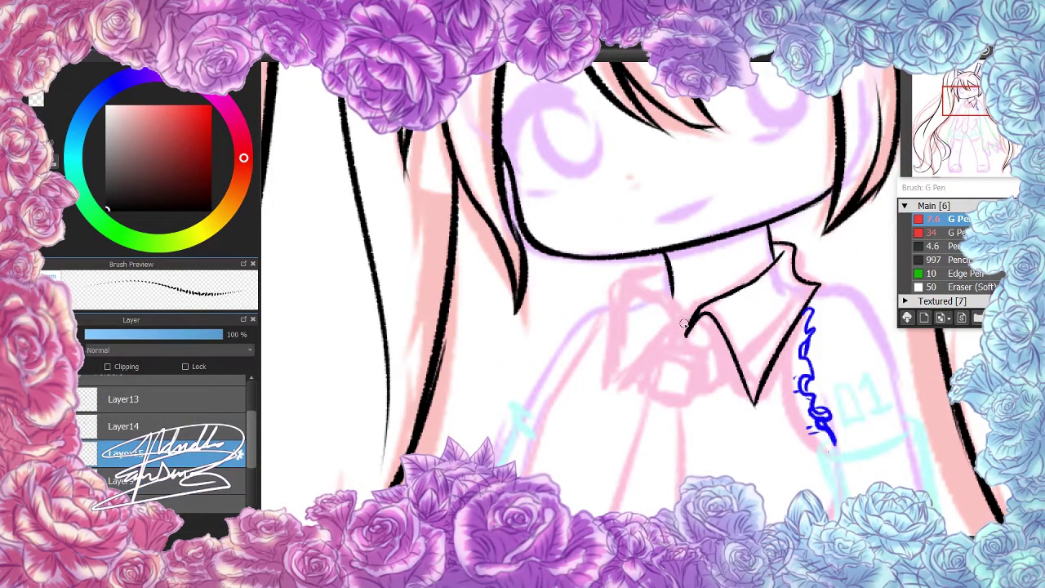
{"action": "left_click_drag", "start_coordinate": [666, 295], "coordinate": [678, 330]}
{"action": "mouse_move", "coordinate": [673, 265]}
{"action": "left_mouse_down"}
{"action": "mouse_move", "coordinate": [626, 304]}
{"action": "mouse_move", "coordinate": [608, 384]}
{"action": "left_mouse_up"}
{"action": "left_click_drag", "start_coordinate": [671, 336], "coordinate": [610, 378]}
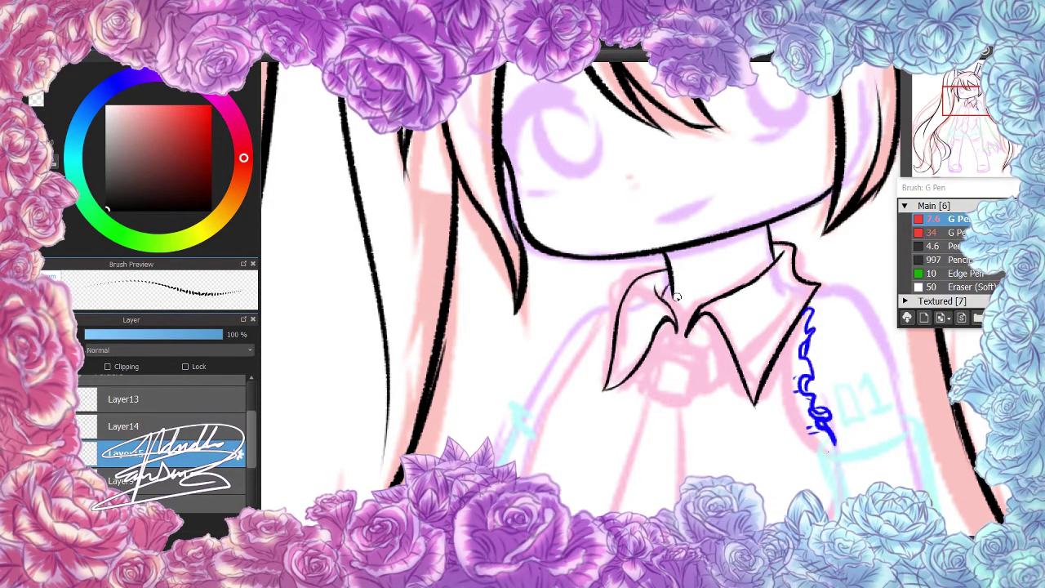
Finish the viewer's-left flap's inner edge and the V where both collar flaps meet with the G Pen at size 5.5
{"action": "scroll", "coordinate": [676, 297], "scroll_direction": "down", "scroll_amount": 5}
{"action": "scroll", "coordinate": [588, 196], "scroll_direction": "up", "scroll_amount": 5}
{"action": "key", "text": "bracketleft"}
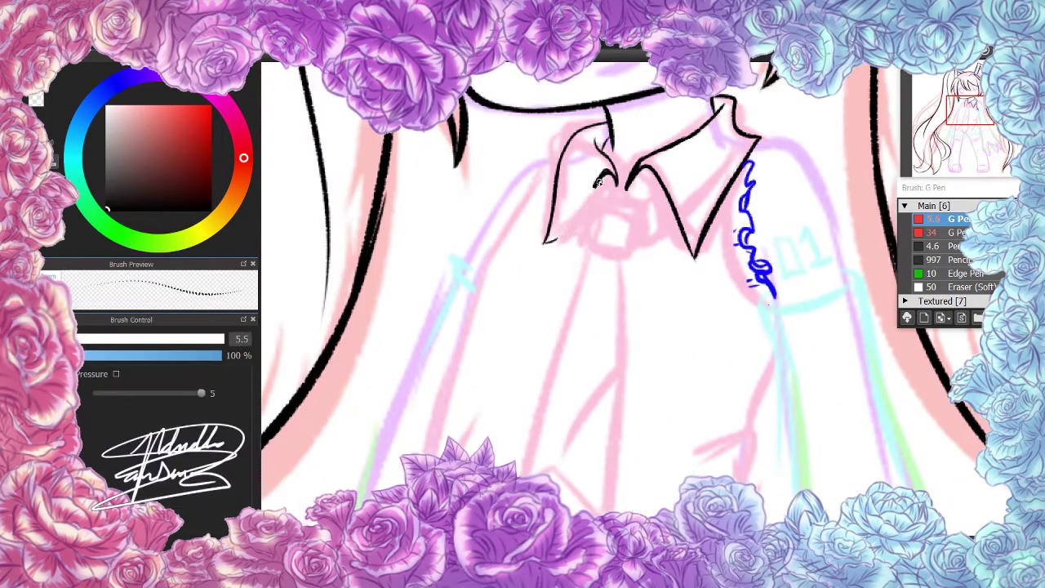
{"action": "left_click_drag", "start_coordinate": [598, 181], "coordinate": [578, 218]}
{"action": "scroll", "coordinate": [631, 186], "scroll_direction": "up", "scroll_amount": 2}
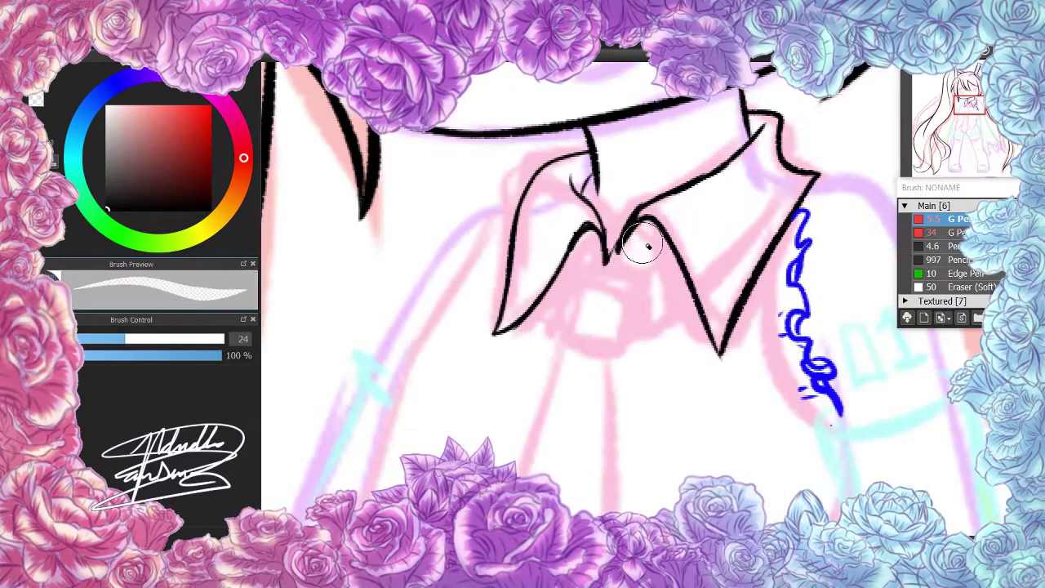
{"action": "scroll", "coordinate": [611, 343], "scroll_direction": "down", "scroll_amount": 2}
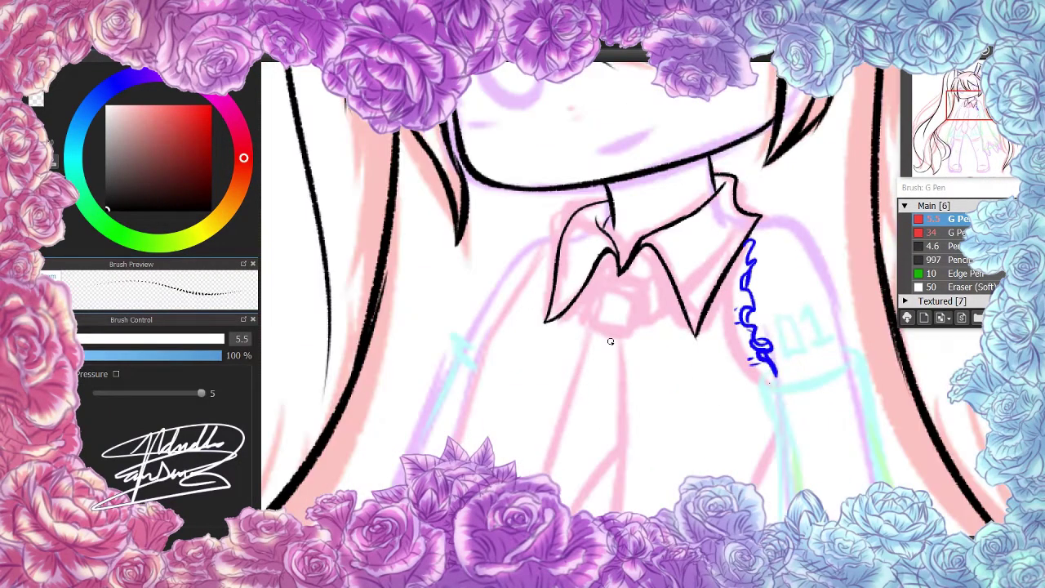
{"action": "scroll", "coordinate": [611, 341], "scroll_direction": "down", "scroll_amount": 4}
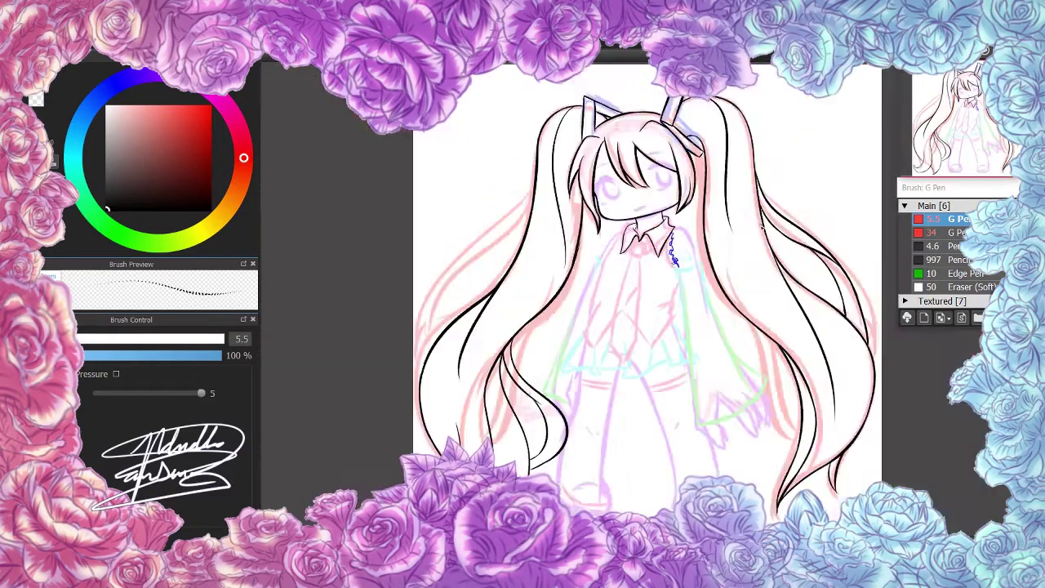
Ink the square tie knot below the collar opening with the G Pen at size 15, and add a new layer above it
{"action": "scroll", "coordinate": [669, 133], "scroll_direction": "up", "scroll_amount": 4}
{"action": "mouse_move", "coordinate": [669, 133]}
{"action": "left_mouse_down"}
{"action": "mouse_move", "coordinate": [633, 178]}
{"action": "mouse_move", "coordinate": [611, 251]}
{"action": "mouse_move", "coordinate": [622, 214]}
{"action": "left_mouse_up"}
{"action": "scroll", "coordinate": [628, 196], "scroll_direction": "down", "scroll_amount": 4}
{"action": "scroll", "coordinate": [670, 163], "scroll_direction": "up", "scroll_amount": 3}
{"action": "left_click", "coordinate": [955, 233]}
{"action": "key", "text": "b"}
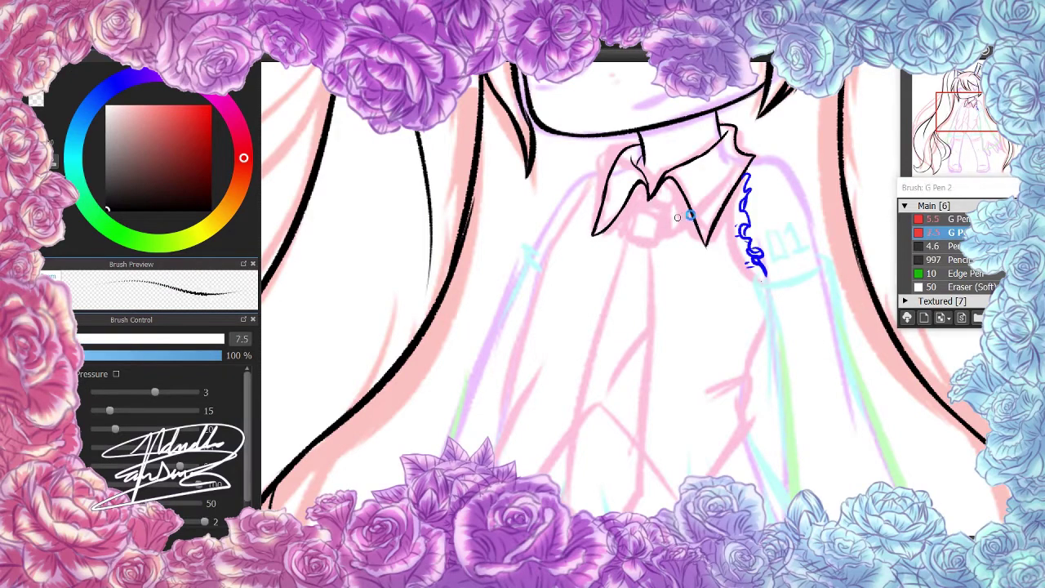
{"action": "scroll", "coordinate": [770, 198], "scroll_direction": "down", "scroll_amount": 4}
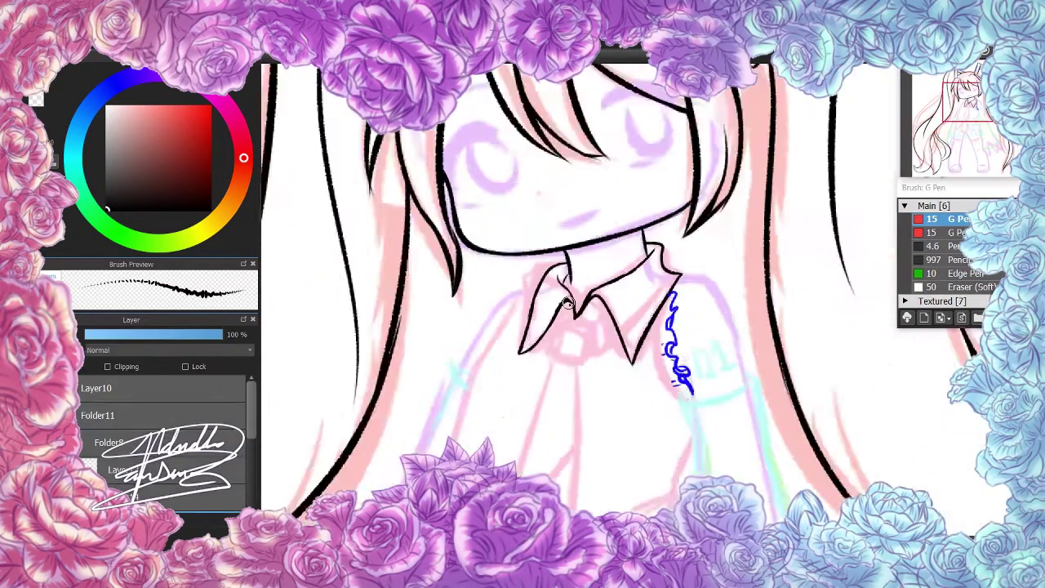
{"action": "scroll", "coordinate": [689, 208], "scroll_direction": "up", "scroll_amount": 3}
{"action": "left_click_drag", "start_coordinate": [571, 330], "coordinate": [573, 381]}
{"action": "mouse_move", "coordinate": [531, 331]}
{"action": "left_mouse_down"}
{"action": "mouse_move", "coordinate": [588, 315]}
{"action": "mouse_move", "coordinate": [661, 351]}
{"action": "mouse_move", "coordinate": [633, 390]}
{"action": "mouse_move", "coordinate": [661, 368]}
{"action": "mouse_move", "coordinate": [704, 270]}
{"action": "mouse_move", "coordinate": [656, 382]}
{"action": "mouse_move", "coordinate": [670, 392]}
{"action": "mouse_move", "coordinate": [666, 334]}
{"action": "left_mouse_up"}
{"action": "key", "text": "ctrl+shift+n"}
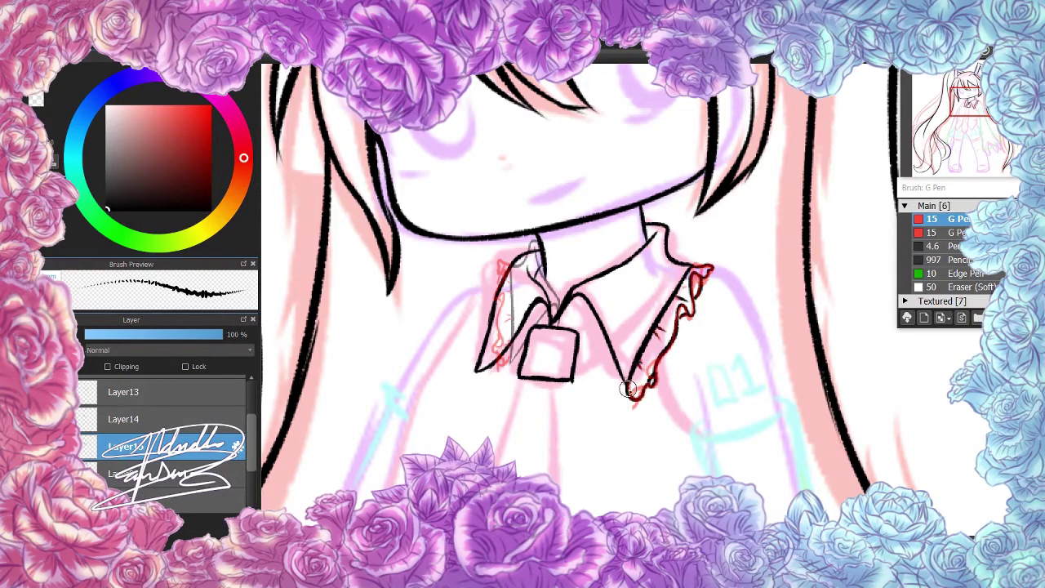
{"action": "left_click_drag", "start_coordinate": [572, 327], "coordinate": [624, 331]}
{"action": "left_click_drag", "start_coordinate": [686, 400], "coordinate": [678, 441]}
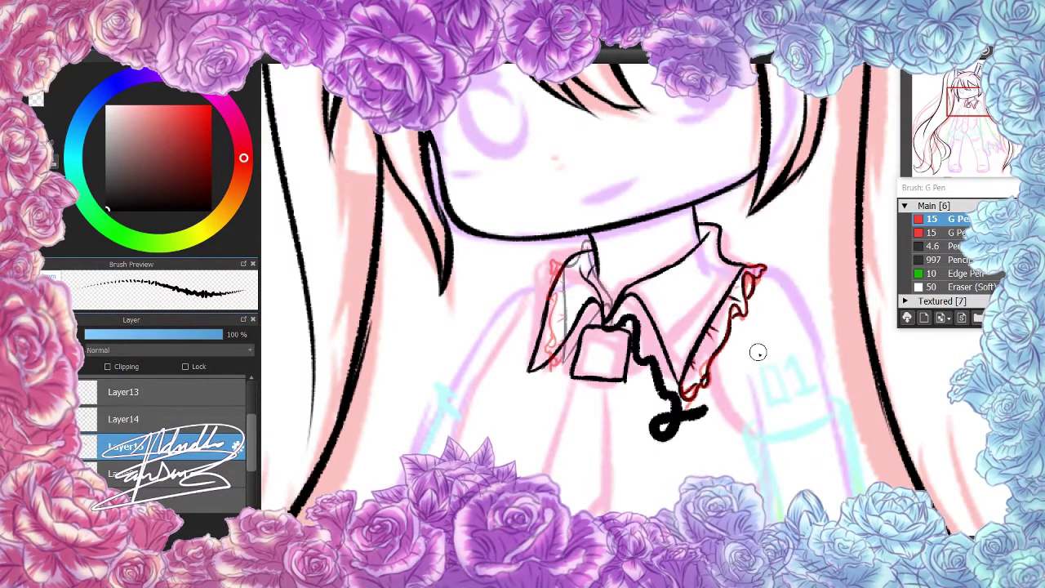
{"action": "key", "text": "ctrl+z"}
{"action": "left_click_drag", "start_coordinate": [775, 351], "coordinate": [751, 441]}
{"action": "key", "text": "ctrl+z"}
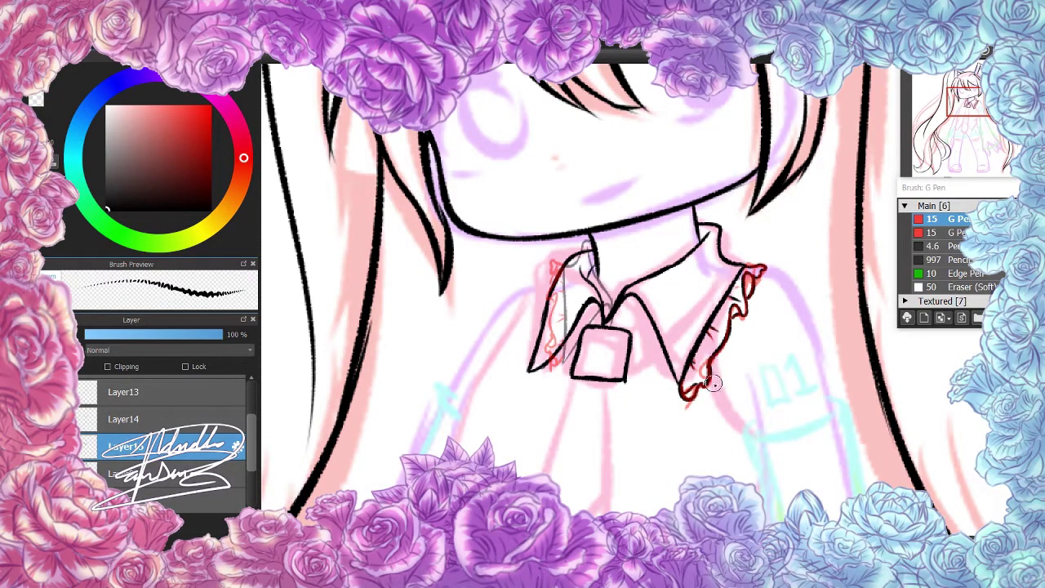
{"action": "mouse_move", "coordinate": [708, 331]}
{"action": "left_mouse_down"}
{"action": "mouse_move", "coordinate": [647, 365]}
{"action": "mouse_move", "coordinate": [633, 333]}
{"action": "mouse_move", "coordinate": [694, 317]}
{"action": "mouse_move", "coordinate": [710, 364]}
{"action": "left_mouse_up"}
{"action": "key", "text": "ctrl+z"}
{"action": "key", "text": "ctrl+z"}
{"action": "left_click_drag", "start_coordinate": [643, 327], "coordinate": [693, 351]}
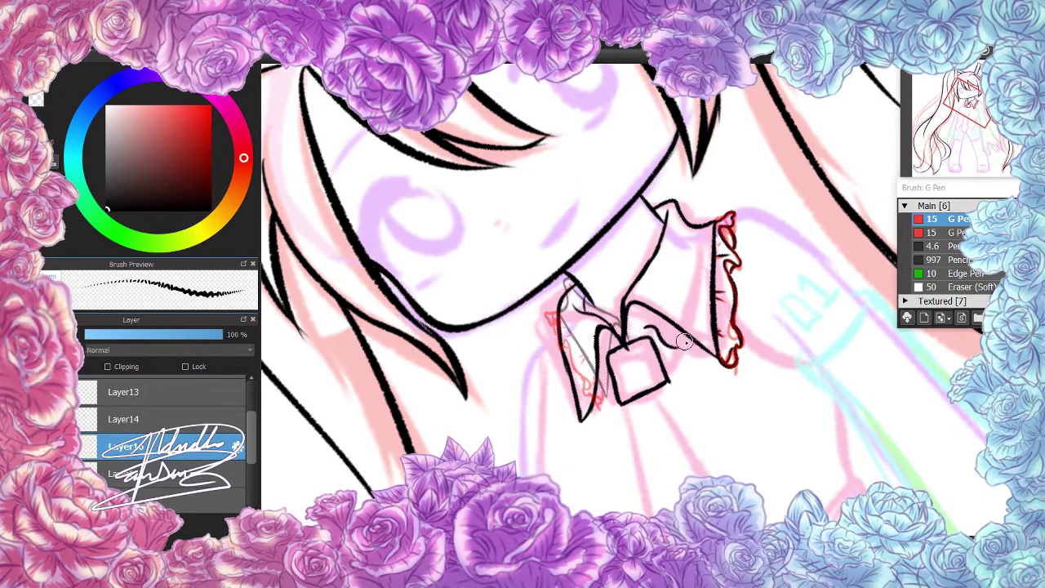
{"action": "key", "text": "ctrl+z"}
{"action": "mouse_move", "coordinate": [642, 328]}
{"action": "left_mouse_down"}
{"action": "mouse_move", "coordinate": [710, 362]}
{"action": "mouse_move", "coordinate": [669, 426]}
{"action": "mouse_move", "coordinate": [678, 441]}
{"action": "mouse_move", "coordinate": [712, 377]}
{"action": "left_mouse_up"}
{"action": "key", "text": "ctrl+z"}
{"action": "key", "text": "ctrl+z"}
{"action": "key", "text": "ctrl+z"}
Ink black ruffles with small fold marks around both collar flaps, resetting the canvas rotation and cleaning up the stroke ends
{"action": "left_click_drag", "start_coordinate": [645, 327], "coordinate": [690, 355]}
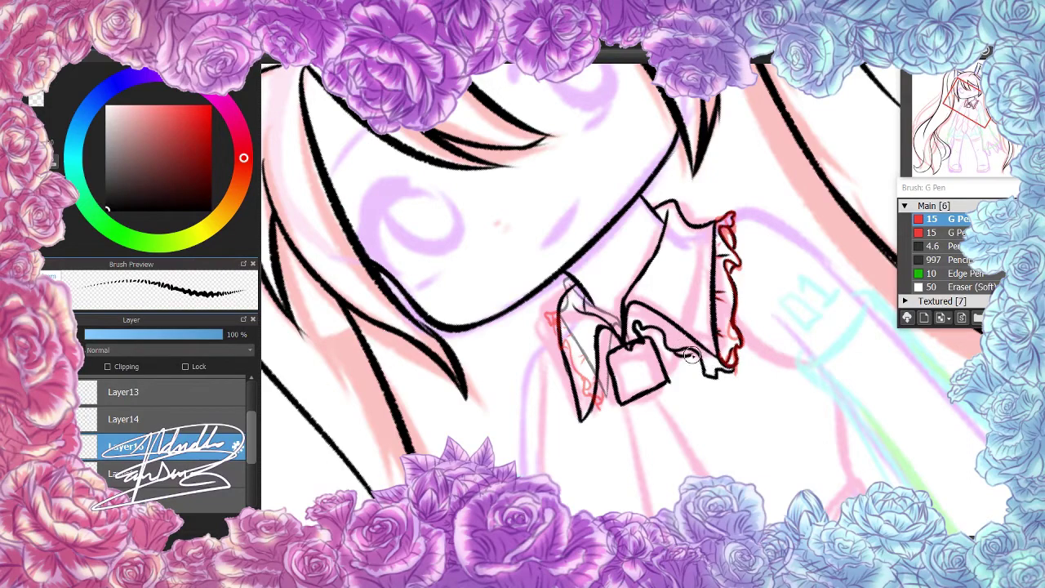
{"action": "key", "text": "r"}
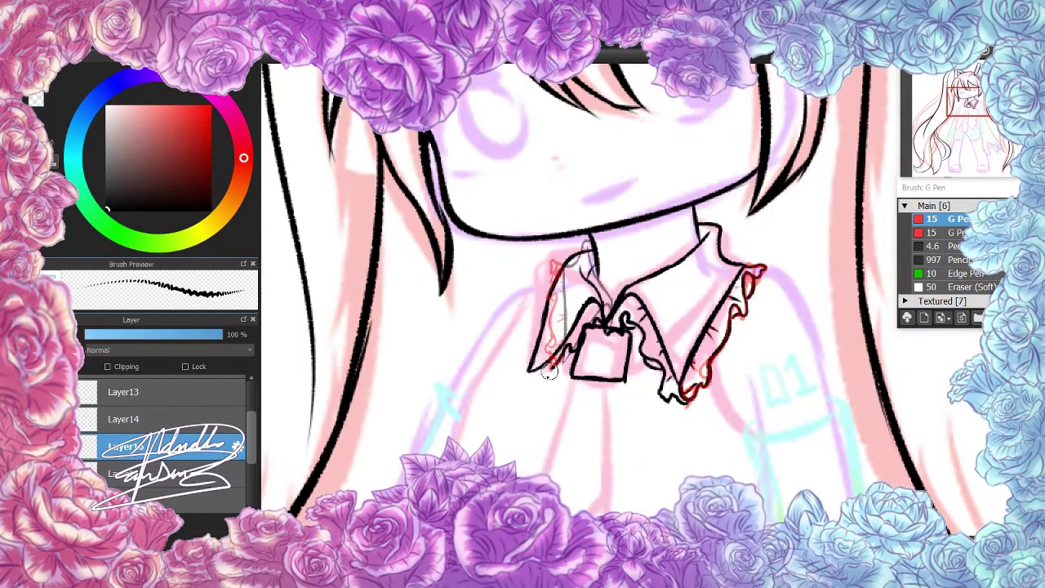
{"action": "left_click_drag", "start_coordinate": [563, 359], "coordinate": [526, 377]}
{"action": "left_click_drag", "start_coordinate": [575, 320], "coordinate": [585, 308]}
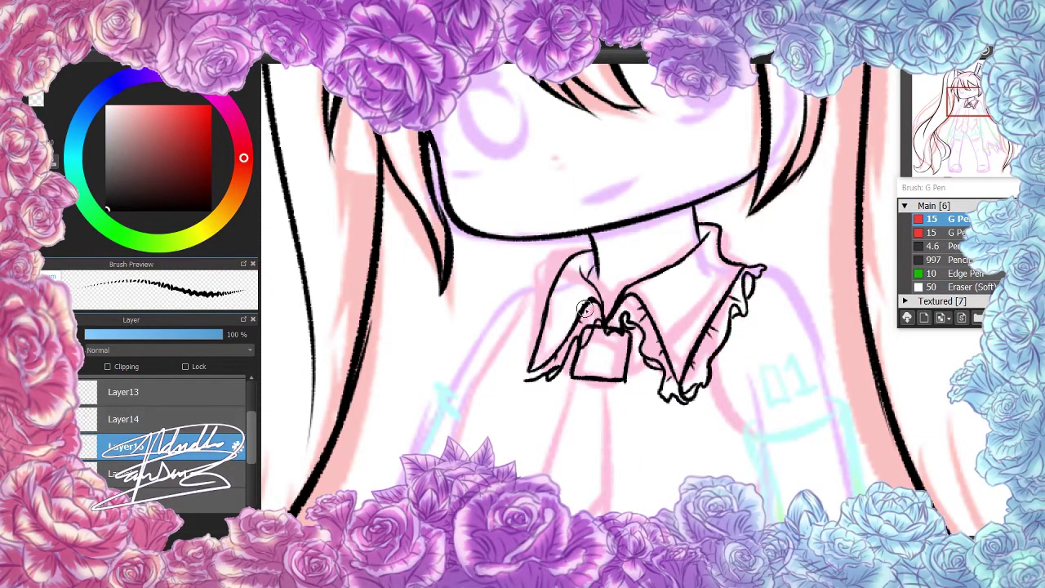
{"action": "mouse_move", "coordinate": [665, 378]}
{"action": "left_mouse_down"}
{"action": "mouse_move", "coordinate": [599, 386]}
{"action": "mouse_move", "coordinate": [714, 431]}
{"action": "mouse_move", "coordinate": [635, 388]}
{"action": "left_mouse_up"}
{"action": "key", "text": "e"}
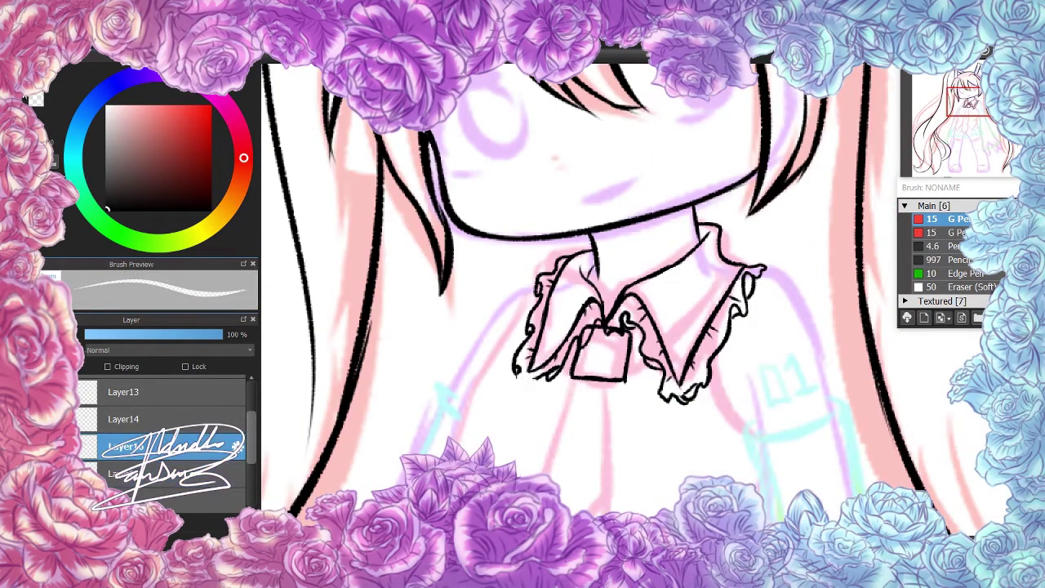
{"action": "key", "text": "b"}
On the layer below the ruffles, ink the long necktie from the knot down to its pointed tip, with a diagonal fold line
{"action": "key", "text": "ctrl+Down"}
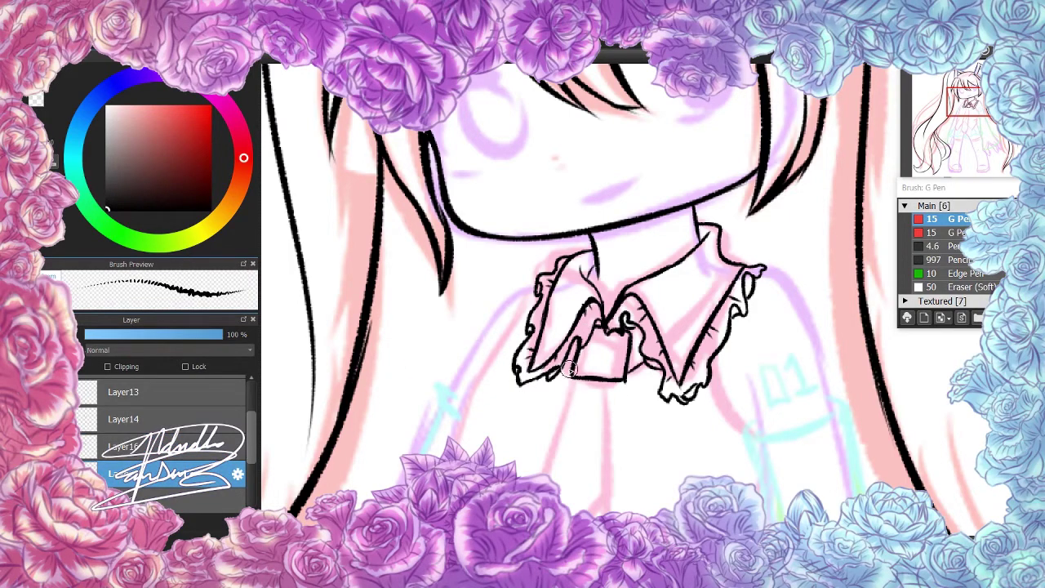
{"action": "scroll", "coordinate": [570, 369], "scroll_direction": "down", "scroll_amount": 3}
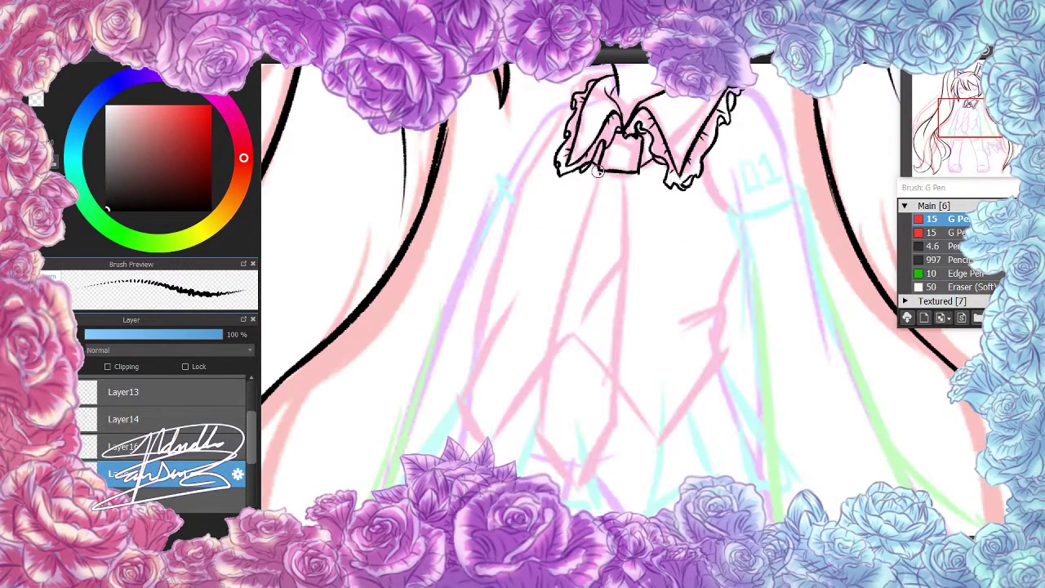
{"action": "scroll", "coordinate": [600, 171], "scroll_direction": "down", "scroll_amount": 2}
{"action": "left_click_drag", "start_coordinate": [608, 214], "coordinate": [576, 394]}
{"action": "mouse_move", "coordinate": [637, 214]}
{"action": "left_mouse_down"}
{"action": "mouse_move", "coordinate": [623, 355]}
{"action": "mouse_move", "coordinate": [638, 354]}
{"action": "left_mouse_up"}
{"action": "key", "text": "ctrl+z"}
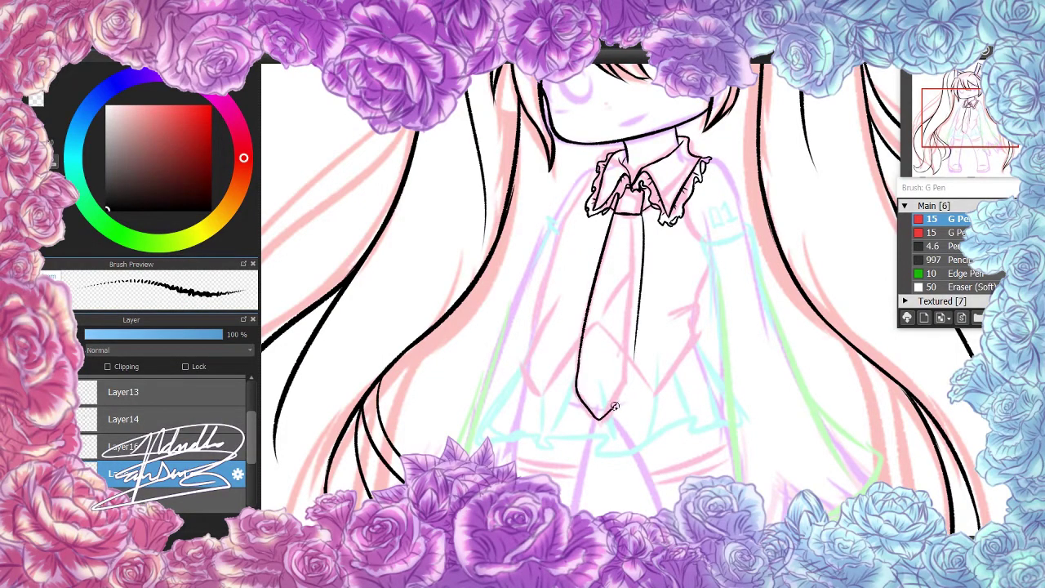
{"action": "scroll", "coordinate": [629, 395], "scroll_direction": "up", "scroll_amount": 3}
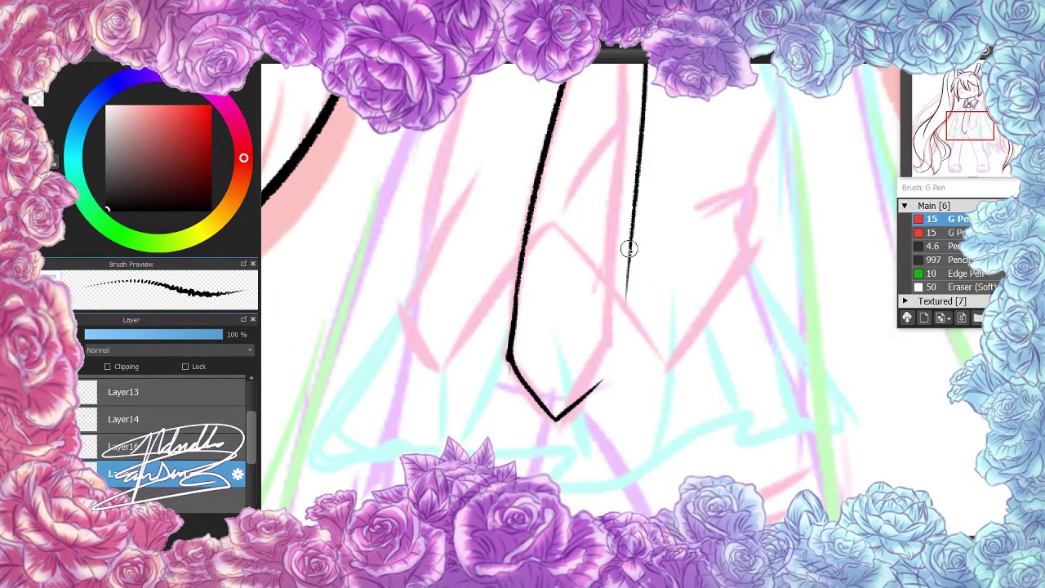
{"action": "mouse_move", "coordinate": [626, 245]}
{"action": "left_mouse_down"}
{"action": "mouse_move", "coordinate": [625, 359]}
{"action": "mouse_move", "coordinate": [591, 395]}
{"action": "left_mouse_up"}
{"action": "scroll", "coordinate": [613, 378], "scroll_direction": "down", "scroll_amount": 2}
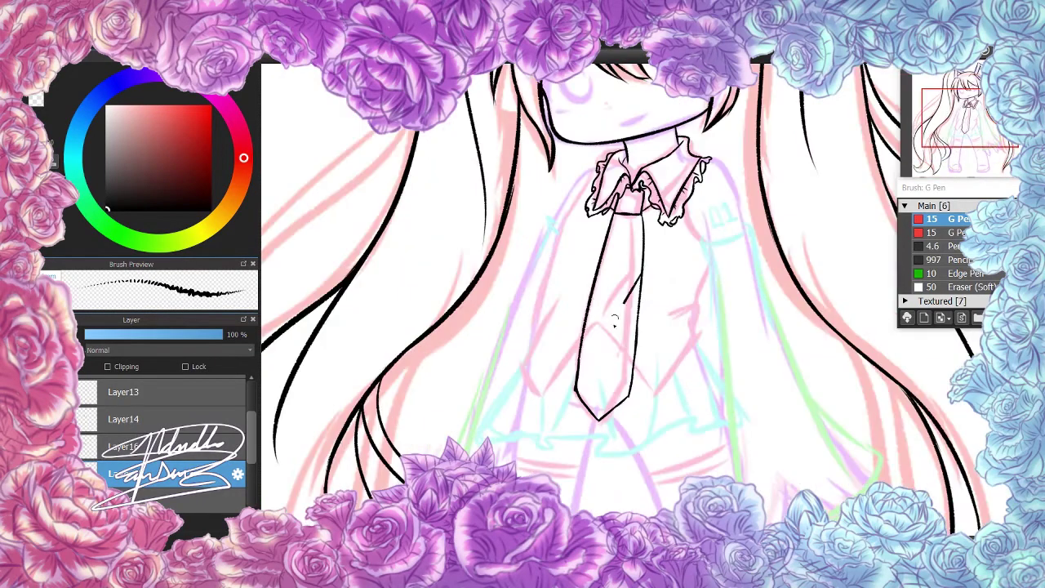
{"action": "left_click_drag", "start_coordinate": [640, 261], "coordinate": [614, 345]}
On Layer16, ink the curved band at the top of the detached sleeve on the viewer's-right arm
{"action": "left_click", "coordinate": [122, 446]}
{"action": "scroll", "coordinate": [646, 286], "scroll_direction": "up", "scroll_amount": 2}
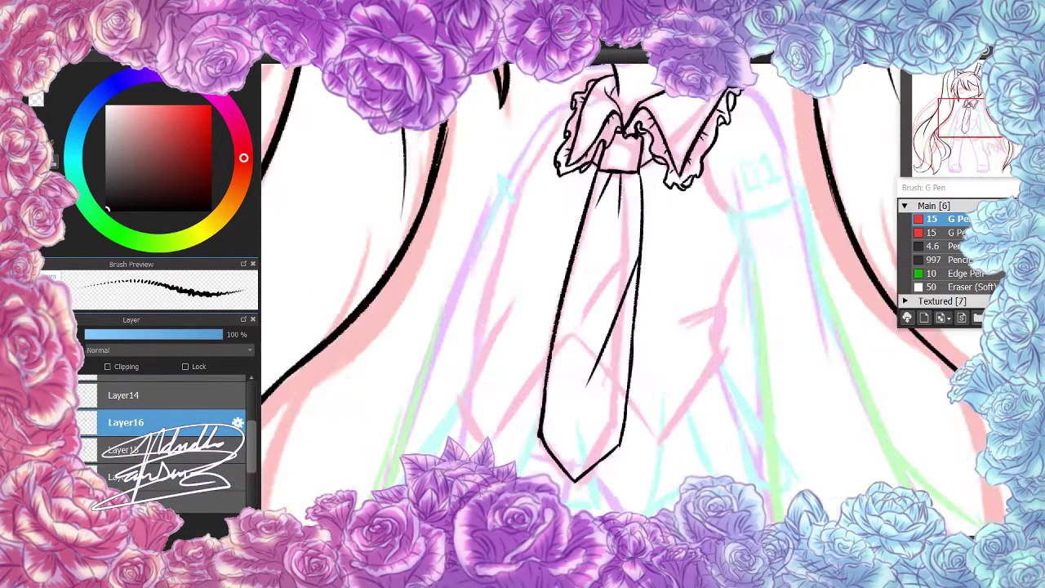
{"action": "scroll", "coordinate": [709, 245], "scroll_direction": "down", "scroll_amount": 2}
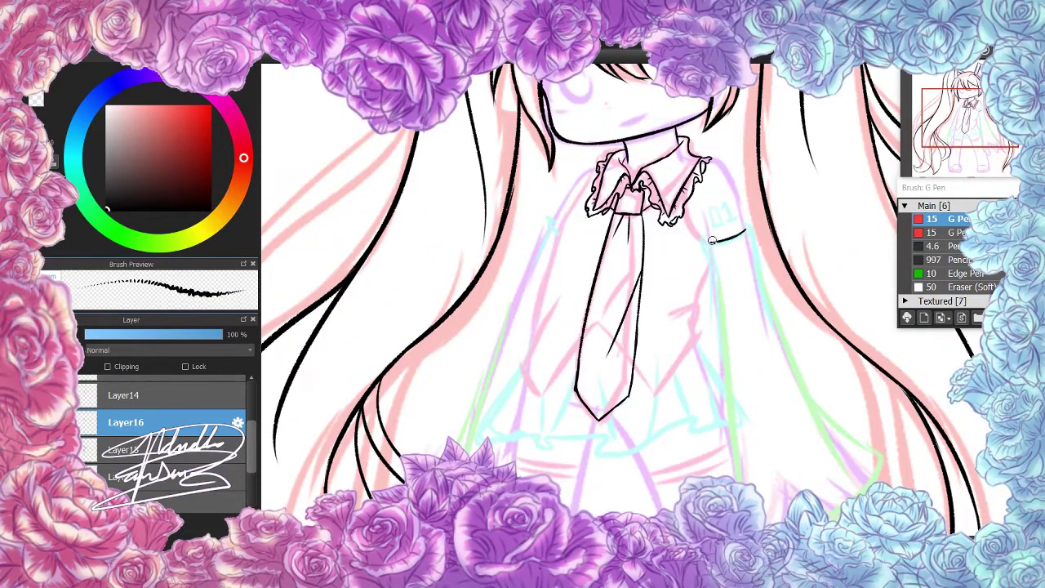
{"action": "scroll", "coordinate": [711, 241], "scroll_direction": "up", "scroll_amount": 2}
{"action": "mouse_move", "coordinate": [600, 290]}
{"action": "left_mouse_down"}
{"action": "mouse_move", "coordinate": [626, 317]}
{"action": "mouse_move", "coordinate": [684, 296]}
{"action": "left_mouse_up"}
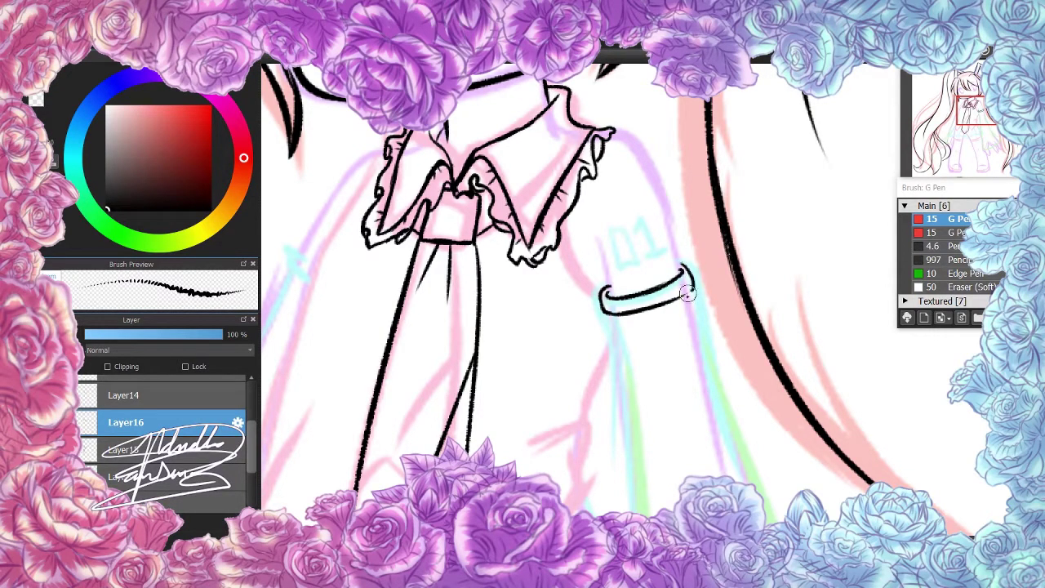
{"action": "mouse_move", "coordinate": [683, 289]}
{"action": "left_mouse_down"}
{"action": "mouse_move", "coordinate": [566, 95]}
{"action": "mouse_move", "coordinate": [577, 204]}
{"action": "left_mouse_up"}
Ink the flared viewer's-right sleeve with both side edges, the fold near the flare and the double hem line
{"action": "left_click_drag", "start_coordinate": [646, 138], "coordinate": [616, 171]}
{"action": "mouse_move", "coordinate": [604, 100]}
{"action": "left_mouse_down"}
{"action": "mouse_move", "coordinate": [683, 341]}
{"action": "mouse_move", "coordinate": [726, 432]}
{"action": "left_mouse_up"}
{"action": "left_click_drag", "start_coordinate": [667, 318], "coordinate": [796, 426]}
{"action": "left_click_drag", "start_coordinate": [977, 151], "coordinate": [980, 158]}
{"action": "mouse_move", "coordinate": [502, 131]}
{"action": "left_mouse_down"}
{"action": "mouse_move", "coordinate": [530, 425]}
{"action": "mouse_move", "coordinate": [593, 434]}
{"action": "mouse_move", "coordinate": [738, 351]}
{"action": "mouse_move", "coordinate": [664, 420]}
{"action": "mouse_move", "coordinate": [538, 461]}
{"action": "mouse_move", "coordinate": [653, 440]}
{"action": "mouse_move", "coordinate": [749, 336]}
{"action": "mouse_move", "coordinate": [646, 459]}
{"action": "mouse_move", "coordinate": [748, 343]}
{"action": "left_mouse_up"}
{"action": "key", "text": "ctrl+z"}
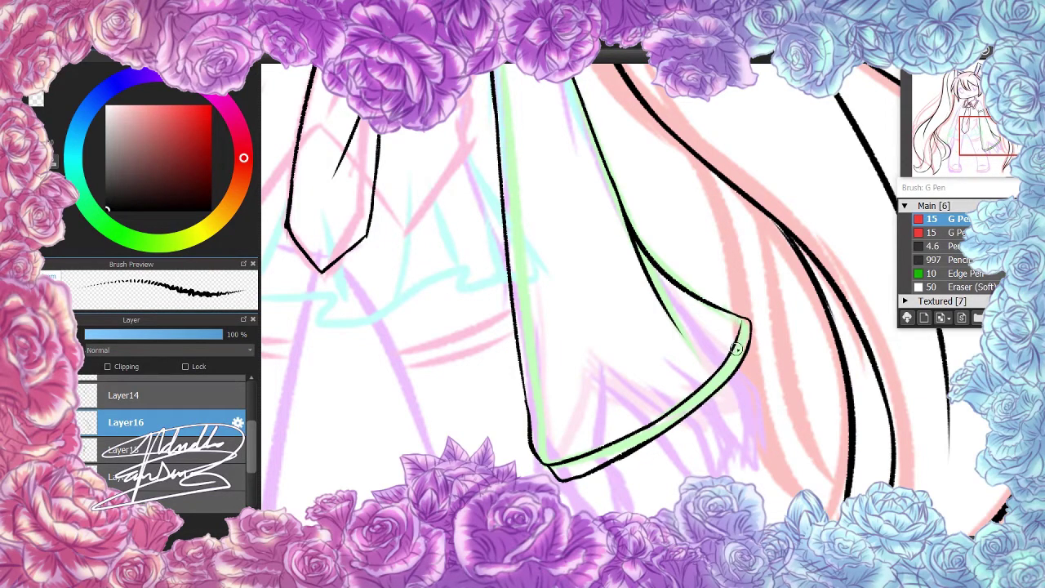
Ink the viewer's-left detached sleeve over its sketch with its top band, long outer edge and hem
{"action": "left_click_drag", "start_coordinate": [343, 245], "coordinate": [677, 429]}
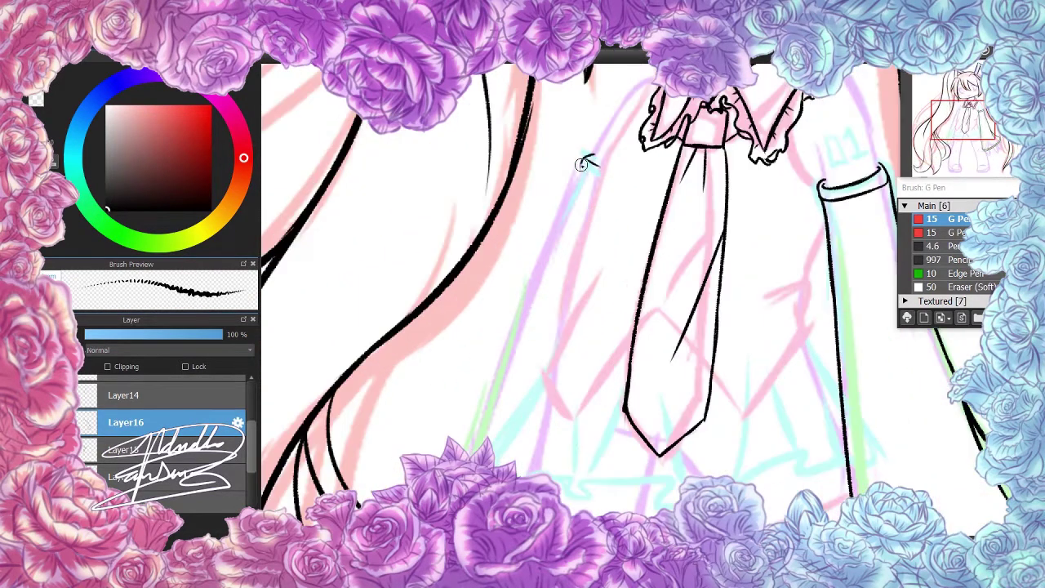
{"action": "mouse_move", "coordinate": [585, 157]}
{"action": "left_mouse_down"}
{"action": "mouse_move", "coordinate": [550, 187]}
{"action": "mouse_move", "coordinate": [479, 354]}
{"action": "mouse_move", "coordinate": [533, 383]}
{"action": "mouse_move", "coordinate": [541, 280]}
{"action": "left_mouse_up"}
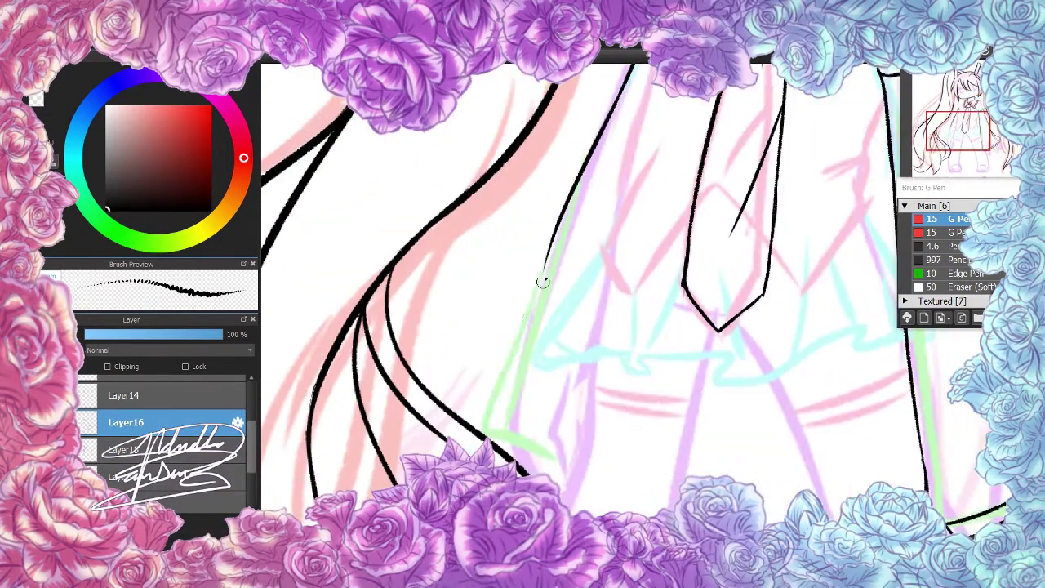
{"action": "left_click_drag", "start_coordinate": [551, 245], "coordinate": [527, 444]}
{"action": "key", "text": "ctrl+z"}
{"action": "mouse_move", "coordinate": [490, 390]}
{"action": "left_mouse_down"}
{"action": "mouse_move", "coordinate": [485, 420]}
{"action": "mouse_move", "coordinate": [538, 436]}
{"action": "mouse_move", "coordinate": [584, 477]}
{"action": "left_mouse_up"}
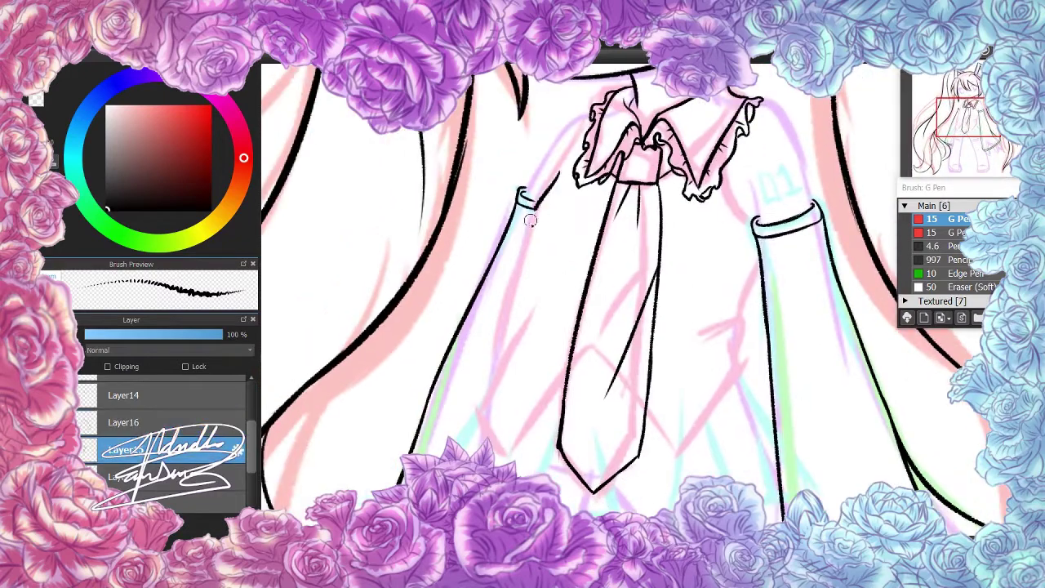
On Layer15, ink the shirt's viewer's-left side edge, pointed hem and short fold mark, redoing strokes as needed
{"action": "left_click_drag", "start_coordinate": [531, 245], "coordinate": [559, 167]}
{"action": "key", "text": "ctrl+z"}
{"action": "mouse_move", "coordinate": [539, 259]}
{"action": "left_mouse_down"}
{"action": "mouse_move", "coordinate": [555, 204]}
{"action": "mouse_move", "coordinate": [521, 266]}
{"action": "left_mouse_up"}
{"action": "key", "text": "ctrl+z"}
{"action": "left_click_drag", "start_coordinate": [537, 272], "coordinate": [556, 287]}
{"action": "mouse_move", "coordinate": [526, 245]}
{"action": "left_mouse_down"}
{"action": "mouse_move", "coordinate": [504, 368]}
{"action": "mouse_move", "coordinate": [507, 348]}
{"action": "mouse_move", "coordinate": [483, 404]}
{"action": "mouse_move", "coordinate": [487, 422]}
{"action": "mouse_move", "coordinate": [541, 401]}
{"action": "left_mouse_up"}
{"action": "key", "text": "ctrl+z"}
{"action": "mouse_move", "coordinate": [515, 451]}
{"action": "left_mouse_down"}
{"action": "mouse_move", "coordinate": [571, 367]}
{"action": "mouse_move", "coordinate": [563, 379]}
{"action": "left_mouse_up"}
{"action": "key", "text": "ctrl+minus"}
{"action": "key", "text": "ctrl+plus"}
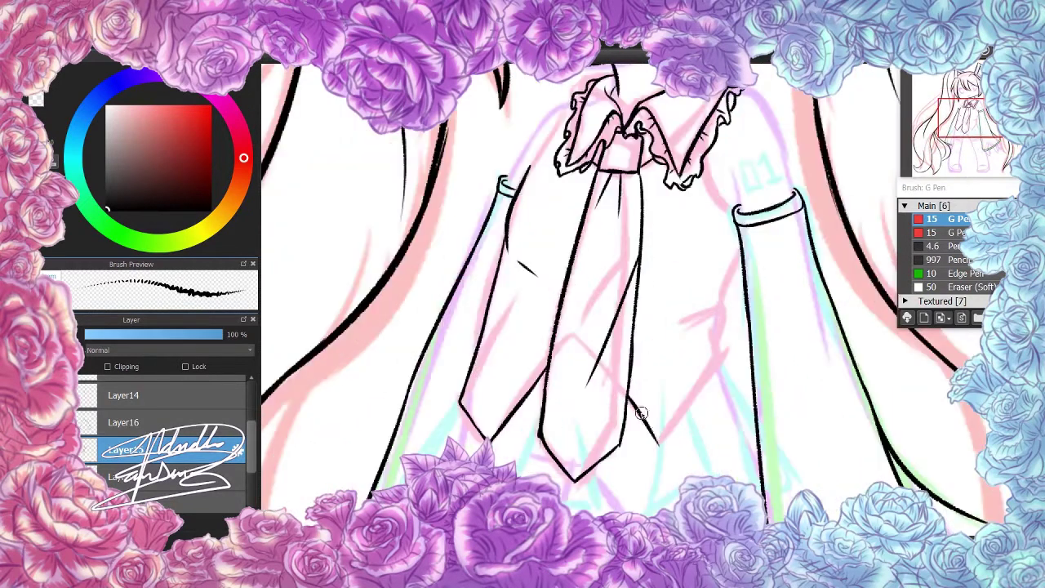
Ink the shirt's viewer's-right side edge with its waist folds and pointed hem, reworking the hem corner
{"action": "mouse_move", "coordinate": [628, 398]}
{"action": "left_mouse_down"}
{"action": "mouse_move", "coordinate": [676, 424]}
{"action": "mouse_move", "coordinate": [712, 377]}
{"action": "left_mouse_up"}
{"action": "mouse_move", "coordinate": [741, 252]}
{"action": "left_mouse_down"}
{"action": "mouse_move", "coordinate": [721, 303]}
{"action": "mouse_move", "coordinate": [684, 349]}
{"action": "left_mouse_up"}
{"action": "key", "text": "ctrl+z"}
{"action": "left_click_drag", "start_coordinate": [730, 312], "coordinate": [718, 385]}
{"action": "key", "text": "ctrl+minus"}
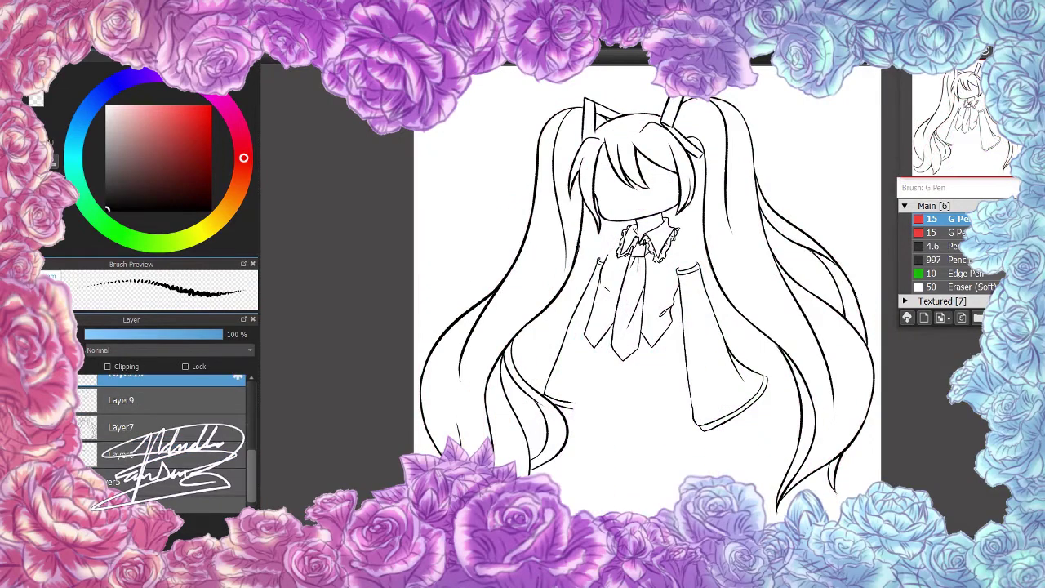
{"action": "key", "text": "ctrl+plus"}
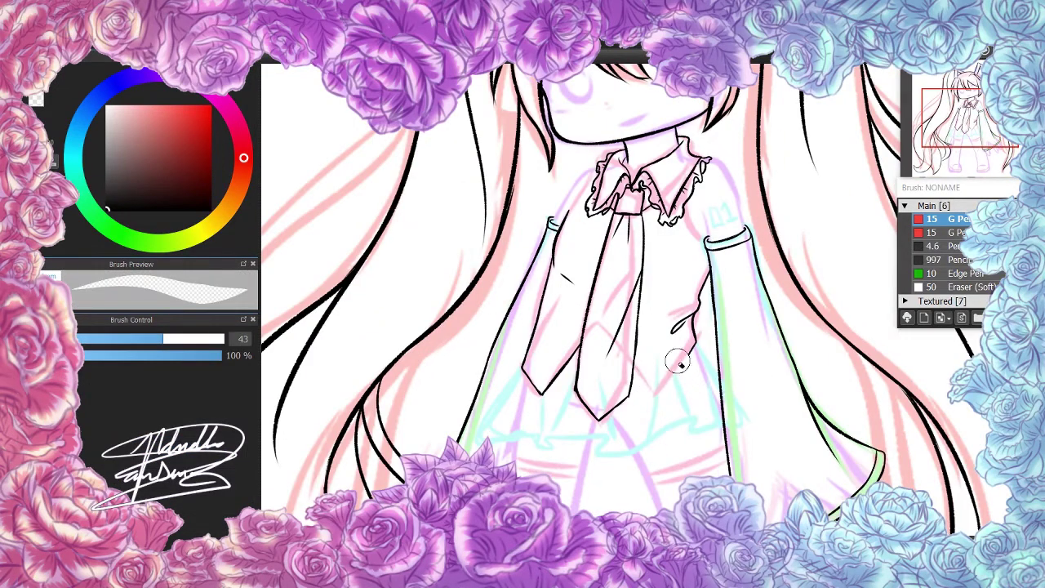
{"action": "key", "text": "b"}
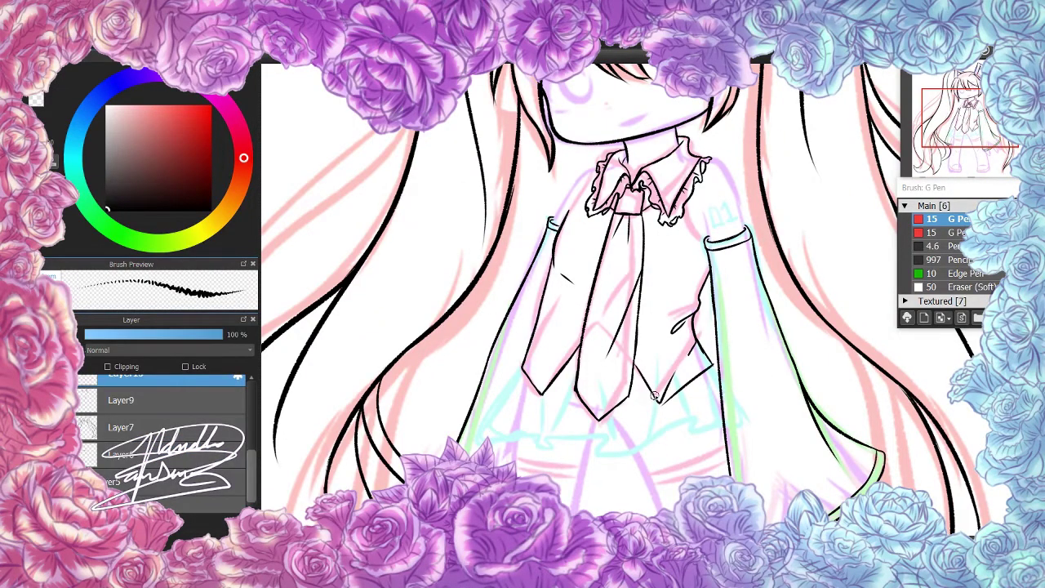
{"action": "key", "text": "ctrl+minus"}
{"action": "key", "text": "ctrl+plus"}
{"action": "key", "text": "ctrl+minus"}
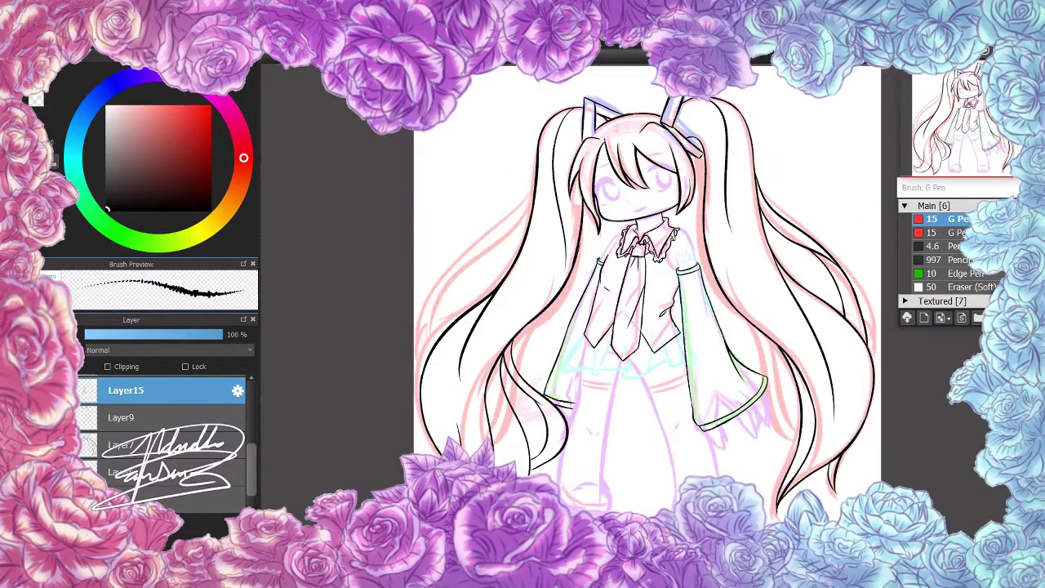
{"action": "key", "text": "ctrl+plus"}
{"action": "key", "text": "ctrl+plus"}
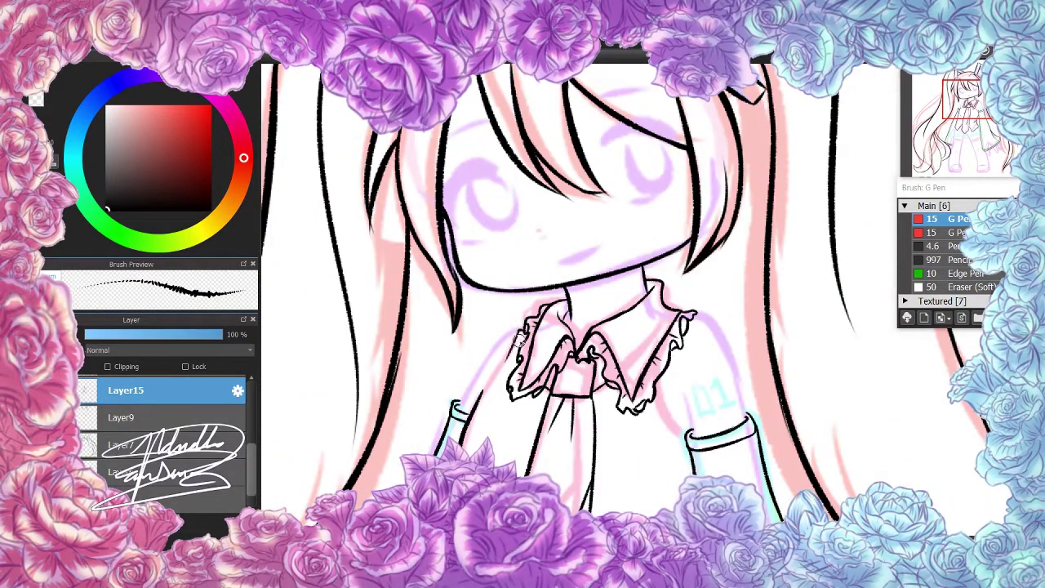
Extend the shirt's viewer's-left edge line up to the collar ruffle
{"action": "left_click_drag", "start_coordinate": [518, 341], "coordinate": [472, 418]}
{"action": "key", "text": "ctrl+minus"}
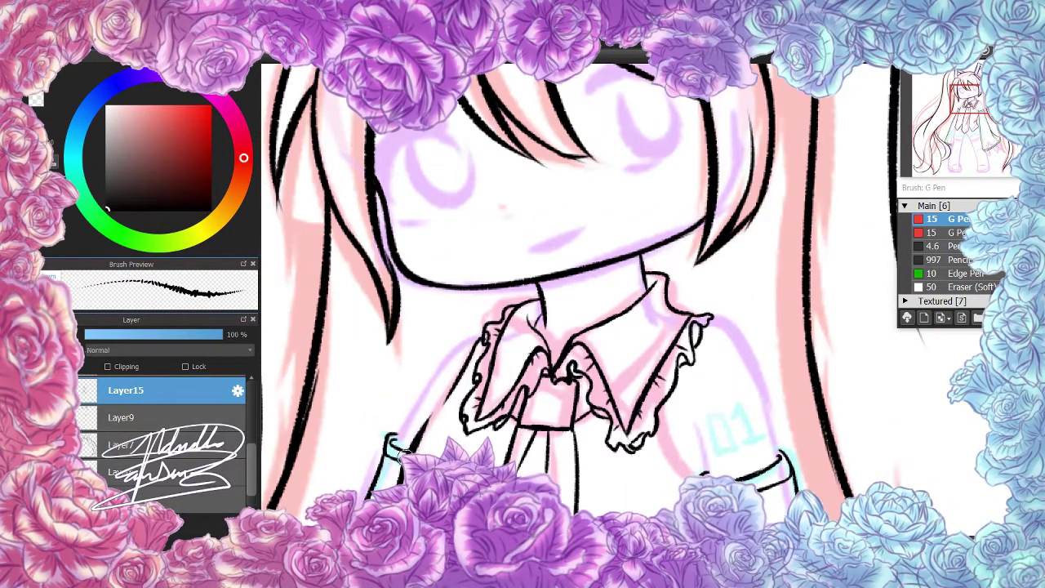
{"action": "key", "text": "ctrl+minus"}
Add Layer16 and ink the skirt below the shirt with its wavy hem, pleat lines and viewer's-left side
{"action": "key", "text": "ctrl+plus"}
{"action": "key", "text": "ctrl+plus"}
{"action": "key", "text": "ctrl+shift+n"}
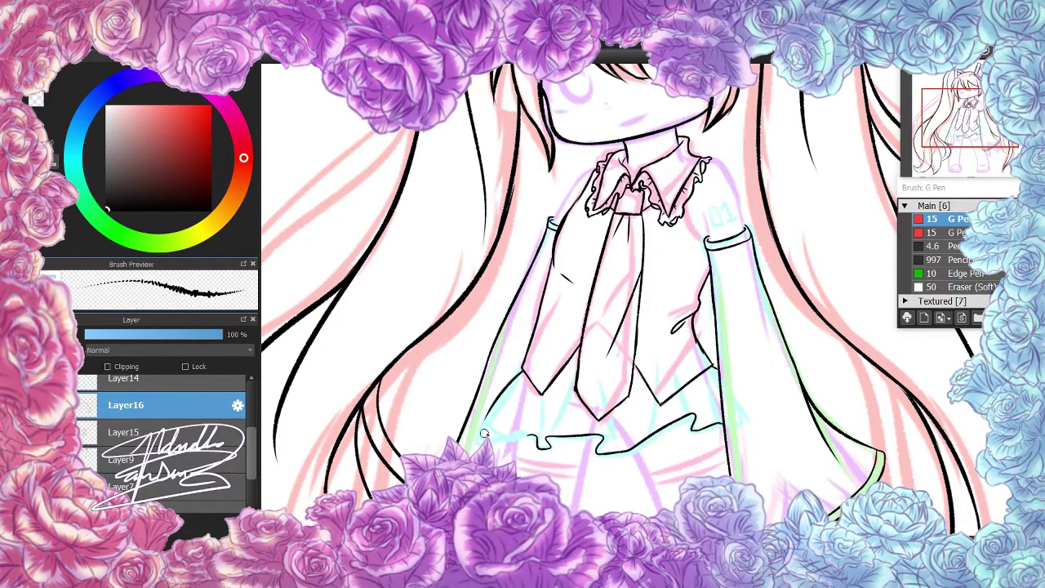
{"action": "key", "text": "ctrl+plus"}
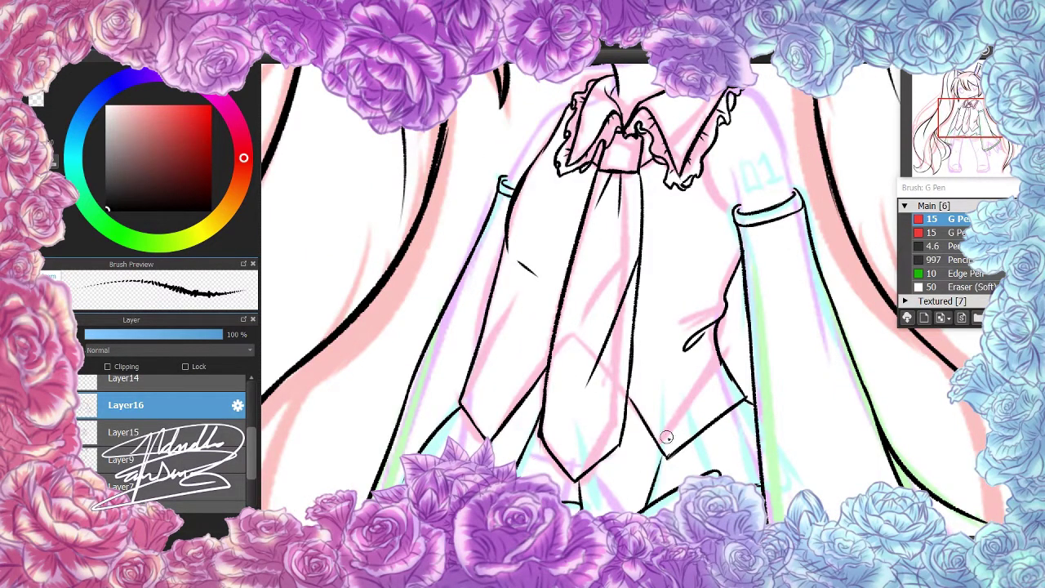
{"action": "mouse_move", "coordinate": [700, 435]}
{"action": "left_mouse_down"}
{"action": "mouse_move", "coordinate": [759, 477]}
{"action": "mouse_move", "coordinate": [747, 440]}
{"action": "mouse_move", "coordinate": [419, 368]}
{"action": "left_mouse_up"}
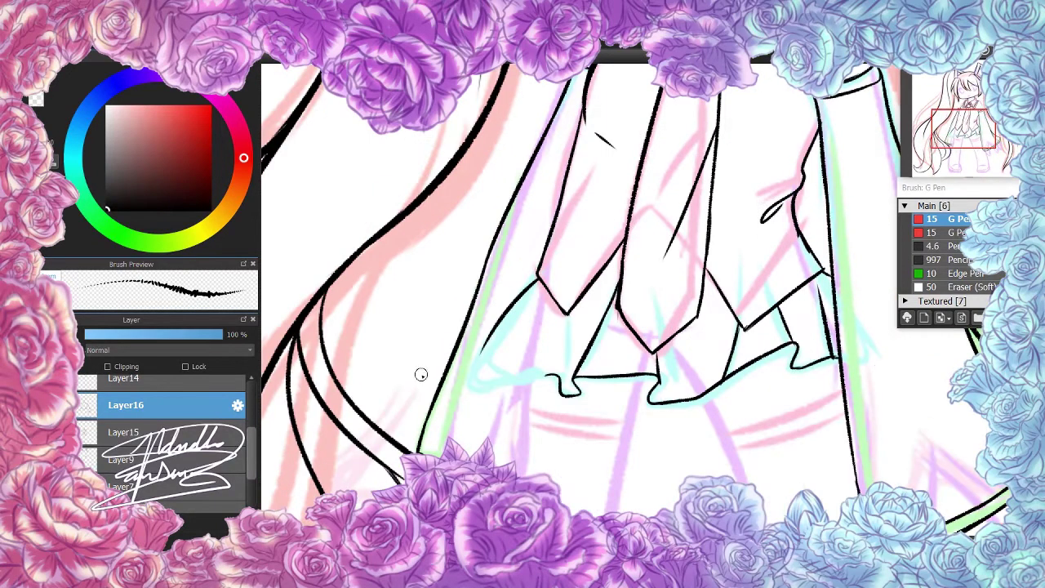
{"action": "left_click_drag", "start_coordinate": [537, 280], "coordinate": [487, 381]}
{"action": "key", "text": "ctrl+z"}
{"action": "left_click_drag", "start_coordinate": [483, 324], "coordinate": [535, 376]}
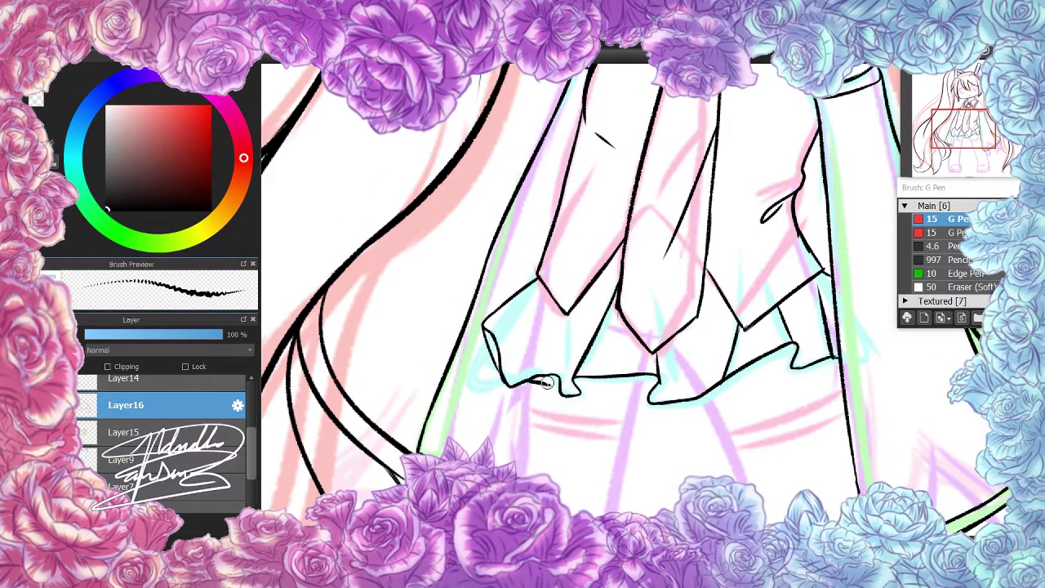
{"action": "key", "text": "ctrl+0"}
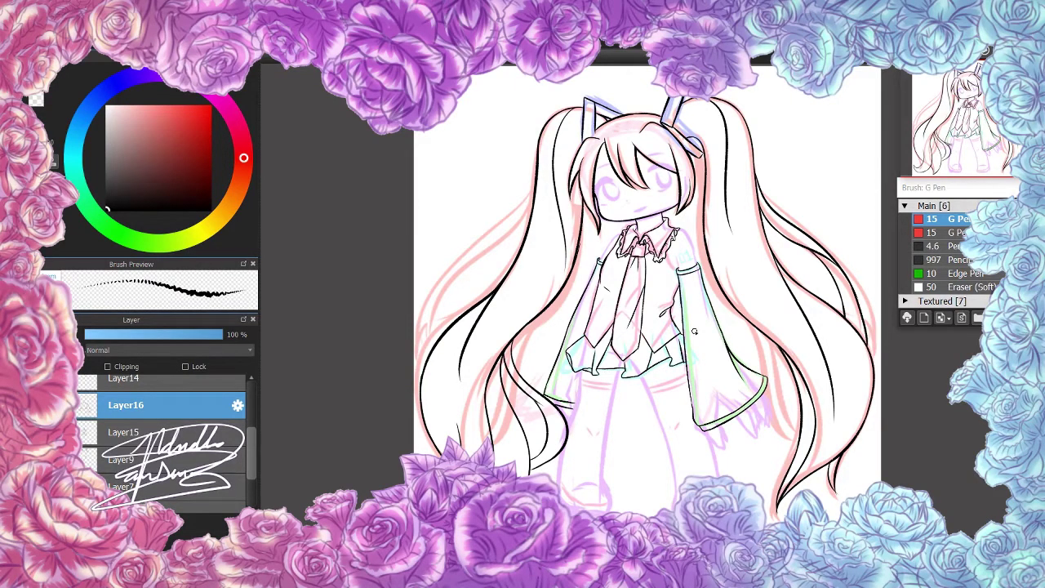
Rework the skirt's viewer's-left pleats, hem fold and folded side corner with cleaner lines
{"action": "scroll", "coordinate": [694, 331], "scroll_direction": "up", "scroll_amount": 5}
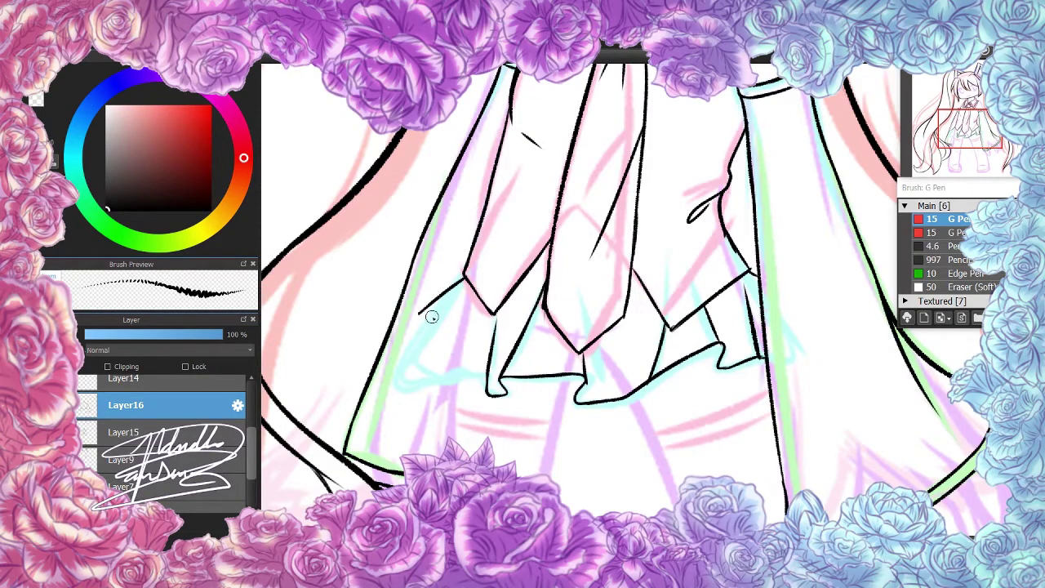
{"action": "mouse_move", "coordinate": [472, 294]}
{"action": "left_mouse_down"}
{"action": "mouse_move", "coordinate": [425, 380]}
{"action": "mouse_move", "coordinate": [449, 375]}
{"action": "left_mouse_up"}
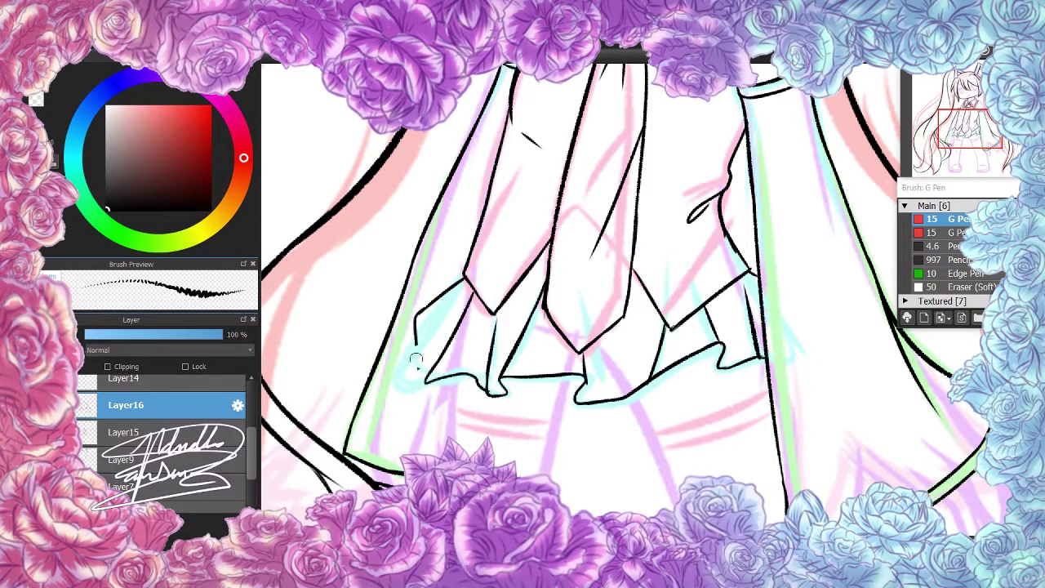
{"action": "key", "text": "ctrl+z"}
{"action": "left_click_drag", "start_coordinate": [418, 311], "coordinate": [443, 346]}
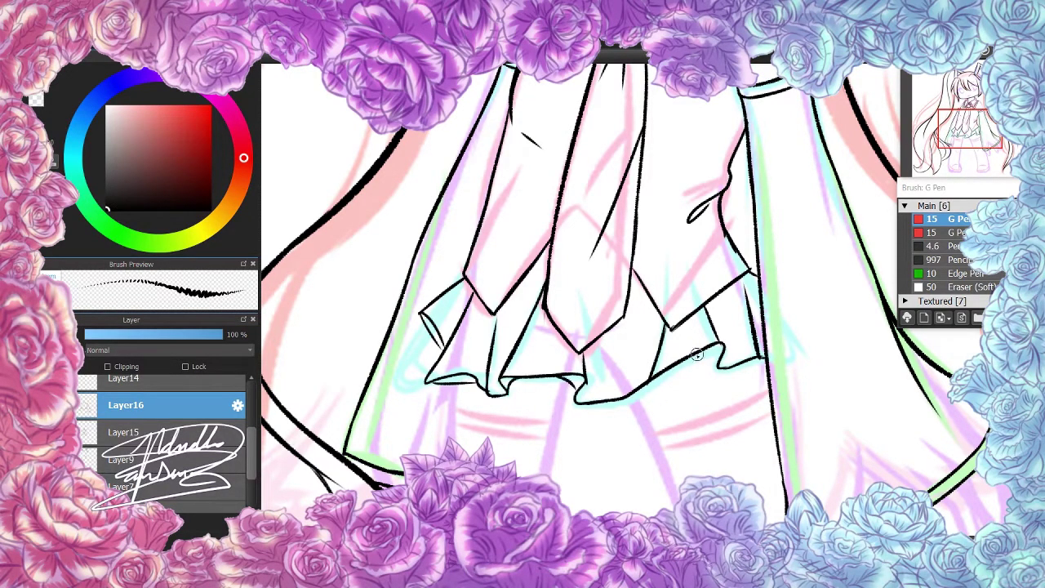
{"action": "scroll", "coordinate": [720, 373], "scroll_direction": "down", "scroll_amount": 5}
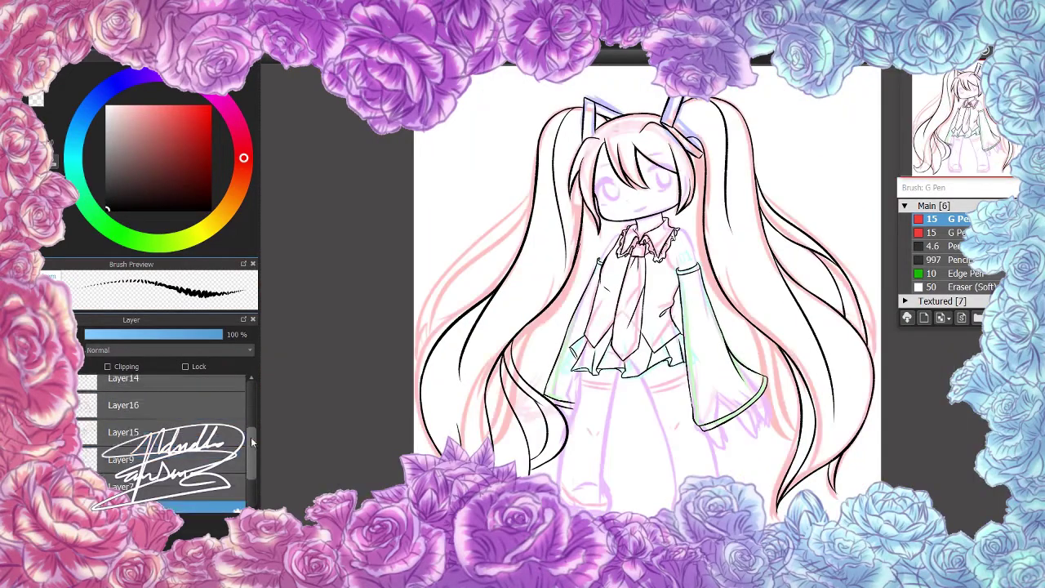
Ink the viewer's-right leg's double stocking band and its long inner edge down into the sole, redoing the inner edge
{"action": "scroll", "coordinate": [250, 441], "scroll_direction": "down", "scroll_amount": 3}
{"action": "scroll", "coordinate": [574, 252], "scroll_direction": "up", "scroll_amount": 5}
{"action": "mouse_move", "coordinate": [558, 173]}
{"action": "left_mouse_down"}
{"action": "mouse_move", "coordinate": [586, 228]}
{"action": "mouse_move", "coordinate": [556, 169]}
{"action": "mouse_move", "coordinate": [594, 262]}
{"action": "left_mouse_up"}
{"action": "scroll", "coordinate": [590, 237], "scroll_direction": "up", "scroll_amount": 2}
{"action": "left_click_drag", "start_coordinate": [515, 248], "coordinate": [518, 306]}
{"action": "mouse_move", "coordinate": [294, 165]}
{"action": "left_mouse_down"}
{"action": "mouse_move", "coordinate": [507, 166]}
{"action": "mouse_move", "coordinate": [426, 265]}
{"action": "left_mouse_up"}
{"action": "scroll", "coordinate": [571, 293], "scroll_direction": "down", "scroll_amount": 4}
{"action": "scroll", "coordinate": [572, 326], "scroll_direction": "up", "scroll_amount": 5}
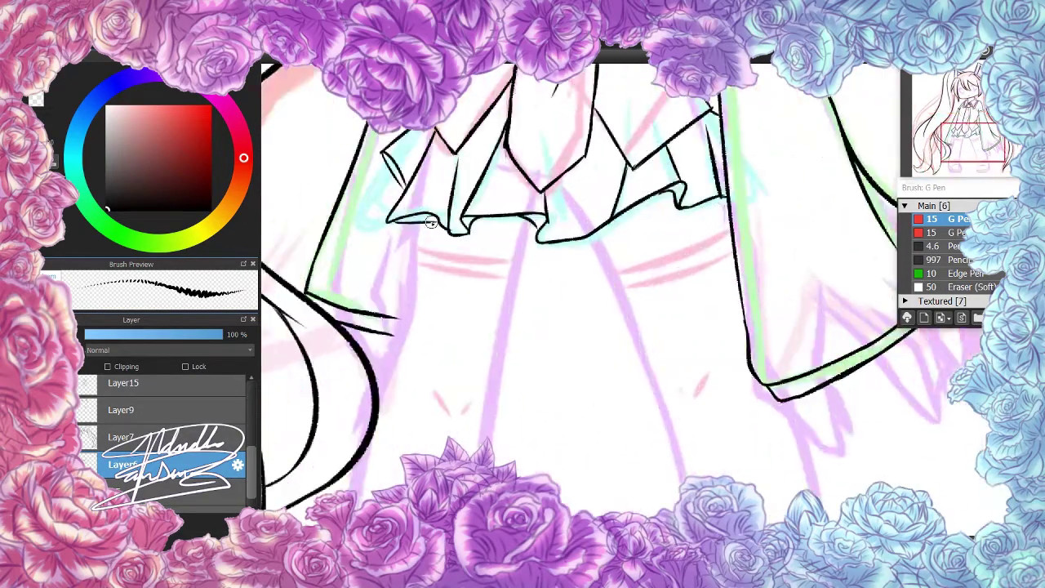
{"action": "mouse_move", "coordinate": [663, 132]}
{"action": "left_mouse_down"}
{"action": "mouse_move", "coordinate": [543, 173]}
{"action": "mouse_move", "coordinate": [604, 181]}
{"action": "mouse_move", "coordinate": [658, 161]}
{"action": "left_mouse_up"}
{"action": "mouse_move", "coordinate": [552, 196]}
{"action": "left_mouse_down"}
{"action": "mouse_move", "coordinate": [576, 262]}
{"action": "mouse_move", "coordinate": [549, 199]}
{"action": "left_mouse_up"}
{"action": "left_click_drag", "start_coordinate": [560, 222], "coordinate": [601, 392]}
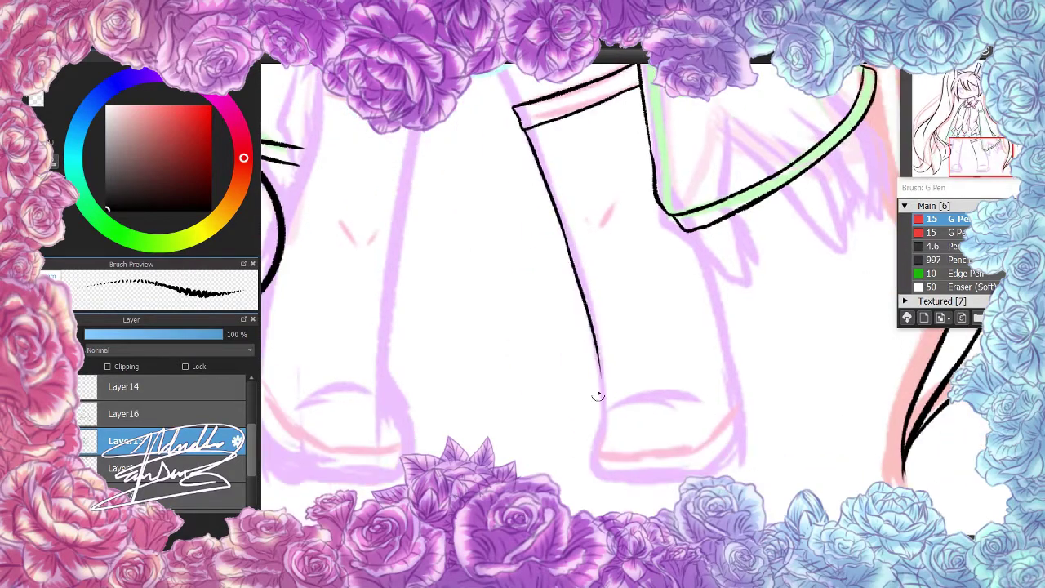
{"action": "key", "text": "ctrl+z"}
{"action": "mouse_move", "coordinate": [560, 222]}
{"action": "left_mouse_down"}
{"action": "mouse_move", "coordinate": [604, 394]}
{"action": "mouse_move", "coordinate": [601, 478]}
{"action": "mouse_move", "coordinate": [671, 485]}
{"action": "mouse_move", "coordinate": [615, 479]}
{"action": "mouse_move", "coordinate": [709, 475]}
{"action": "left_mouse_up"}
Add the viewer's-right leg's knee marks, ankle curve, outer edge and curved line above the shoe sole
{"action": "left_click_drag", "start_coordinate": [653, 327], "coordinate": [617, 327]}
{"action": "left_click_drag", "start_coordinate": [625, 404], "coordinate": [686, 403]}
{"action": "left_click_drag", "start_coordinate": [602, 226], "coordinate": [593, 217]}
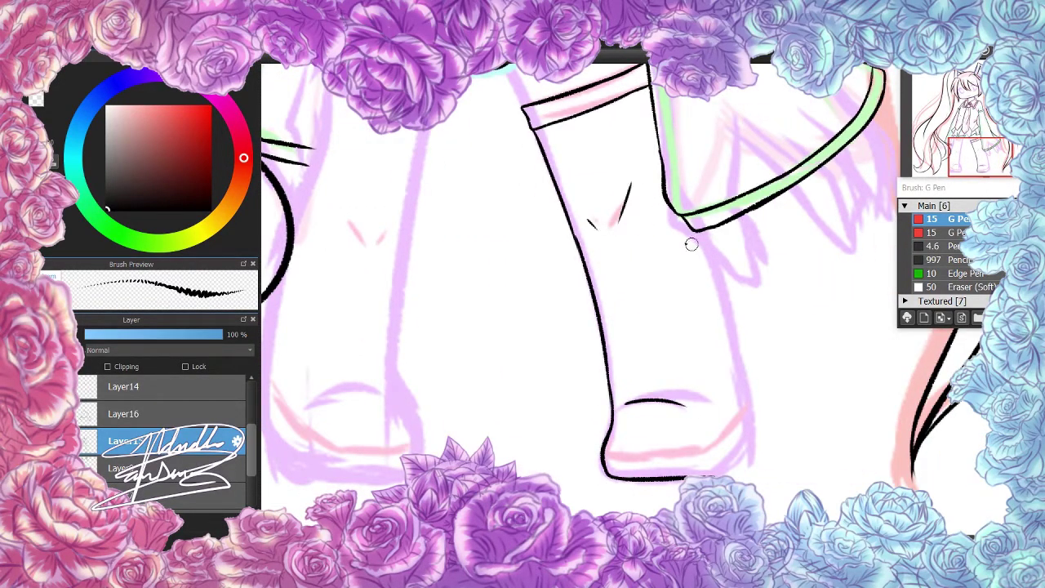
{"action": "mouse_move", "coordinate": [694, 229]}
{"action": "left_mouse_down"}
{"action": "mouse_move", "coordinate": [742, 341]}
{"action": "mouse_move", "coordinate": [749, 404]}
{"action": "mouse_move", "coordinate": [718, 472]}
{"action": "left_mouse_up"}
{"action": "mouse_move", "coordinate": [605, 450]}
{"action": "left_mouse_down"}
{"action": "mouse_move", "coordinate": [736, 418]}
{"action": "mouse_move", "coordinate": [903, 485]}
{"action": "left_mouse_up"}
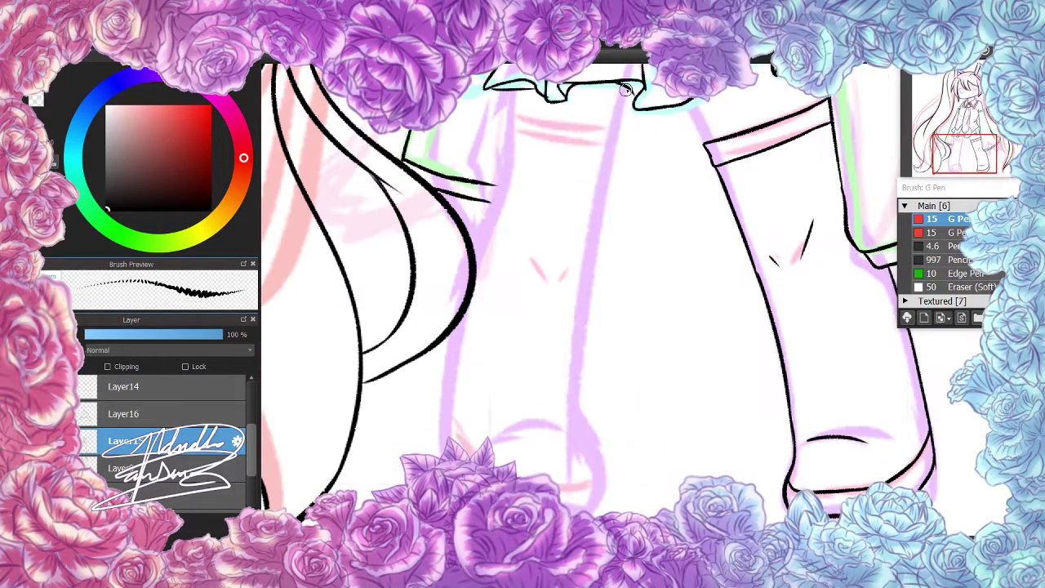
Ink the viewer's-left leg with both side edges, the foot outline and the double stocking band below the skirt
{"action": "left_click_drag", "start_coordinate": [627, 85], "coordinate": [576, 372]}
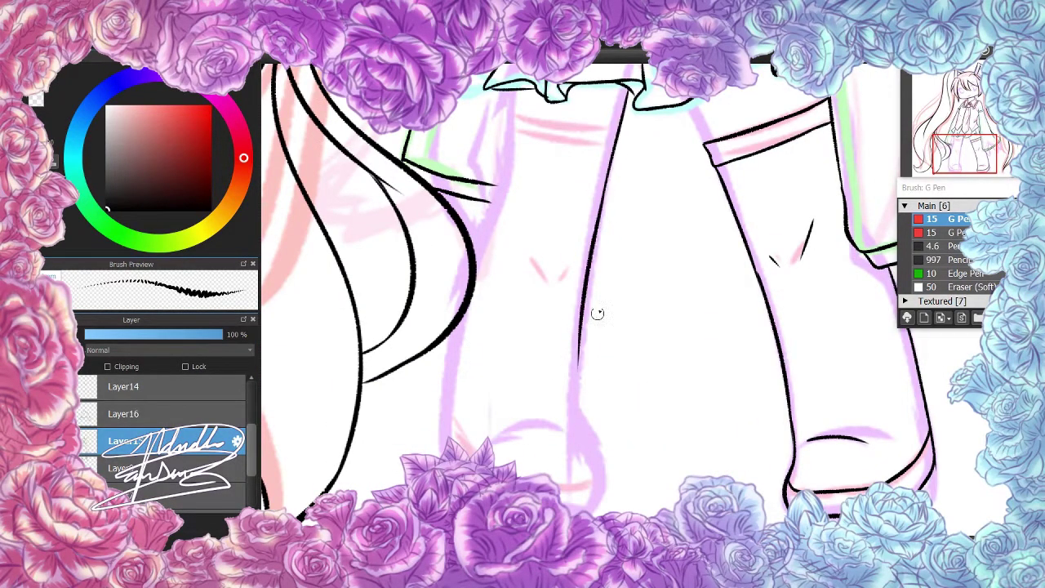
{"action": "key", "text": "ctrl+z"}
{"action": "mouse_move", "coordinate": [603, 200]}
{"action": "left_mouse_down"}
{"action": "mouse_move", "coordinate": [574, 367]}
{"action": "mouse_move", "coordinate": [581, 457]}
{"action": "mouse_move", "coordinate": [600, 502]}
{"action": "left_mouse_up"}
{"action": "left_click_drag", "start_coordinate": [512, 91], "coordinate": [484, 245]}
{"action": "left_click_drag", "start_coordinate": [457, 323], "coordinate": [441, 426]}
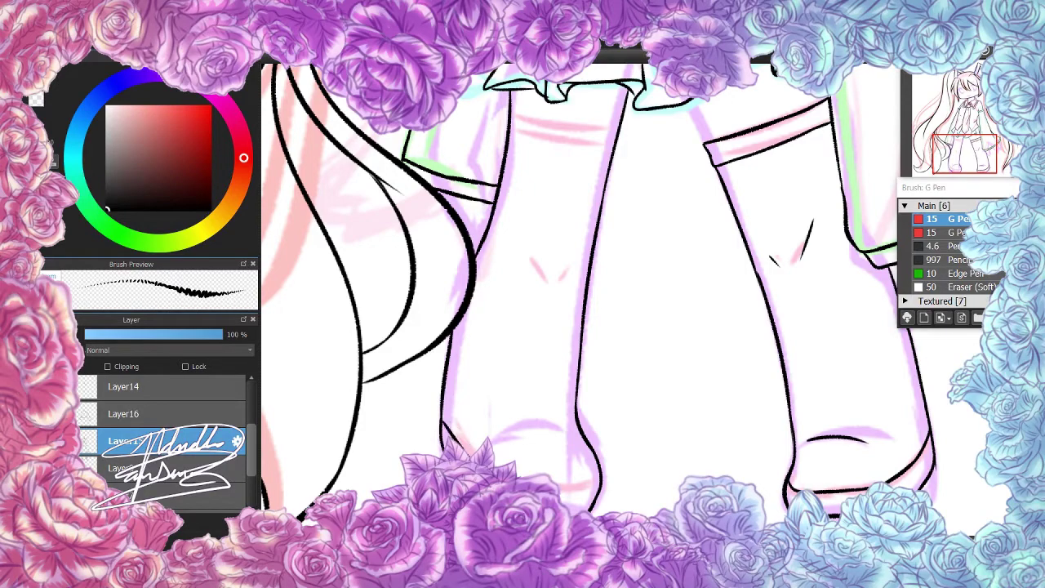
{"action": "scroll", "coordinate": [551, 434], "scroll_direction": "up", "scroll_amount": 5}
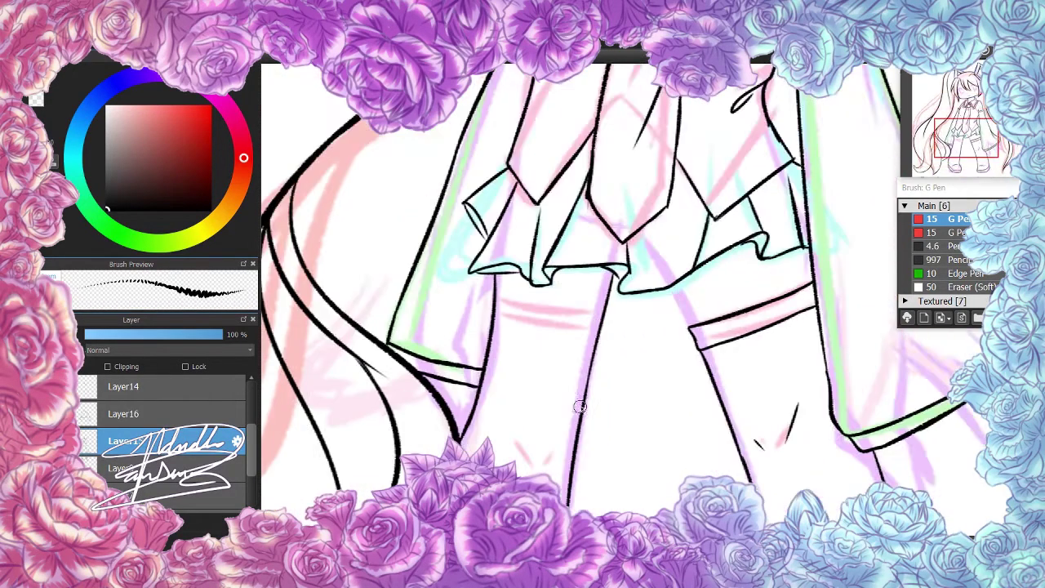
{"action": "left_click_drag", "start_coordinate": [495, 292], "coordinate": [602, 304]}
{"action": "left_click_drag", "start_coordinate": [493, 322], "coordinate": [604, 335]}
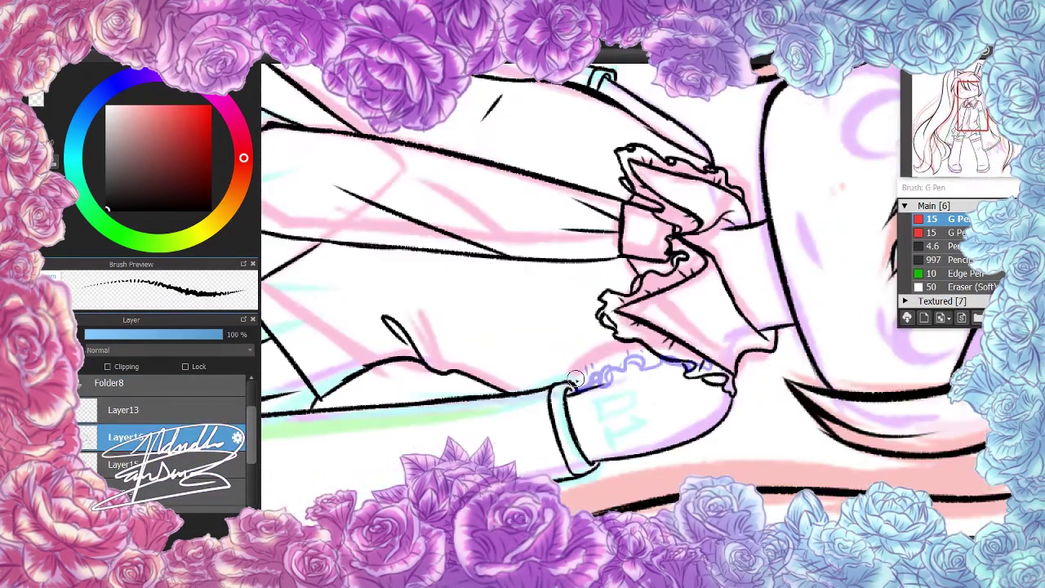
Ink the ruffled armhole trim from the collar down to the viewer's-right sleeve band on Layer16
{"action": "left_click_drag", "start_coordinate": [576, 390], "coordinate": [642, 359]}
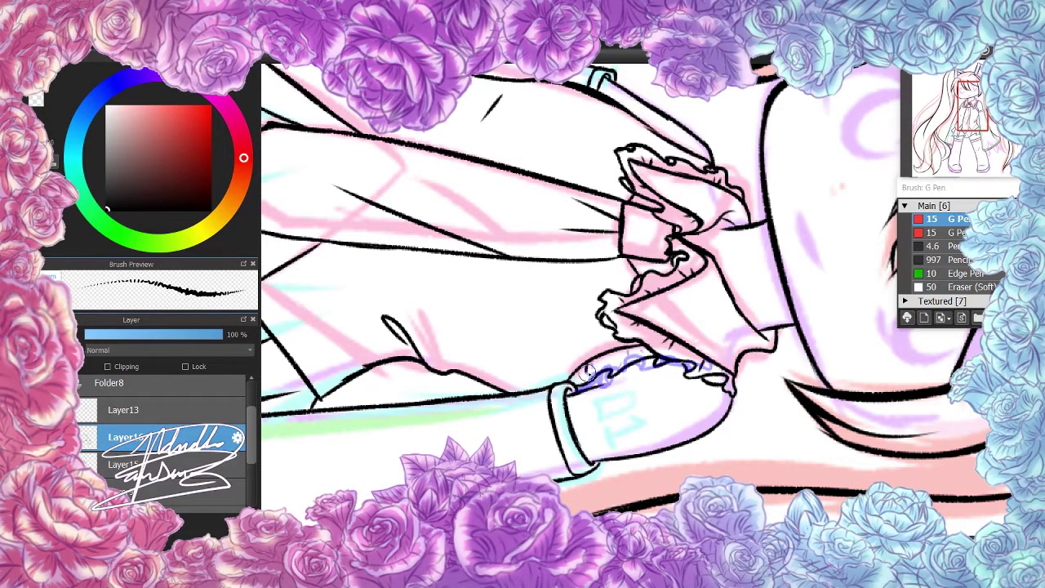
{"action": "key", "text": "ctrl+z"}
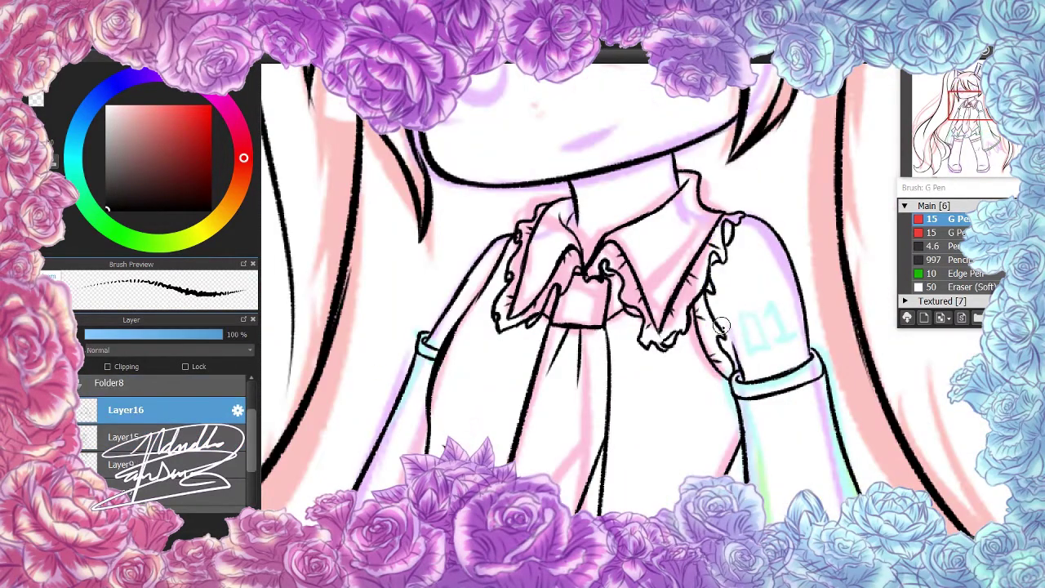
{"action": "scroll", "coordinate": [727, 351], "scroll_direction": "down", "scroll_amount": 5}
{"action": "key", "text": "ctrl+z"}
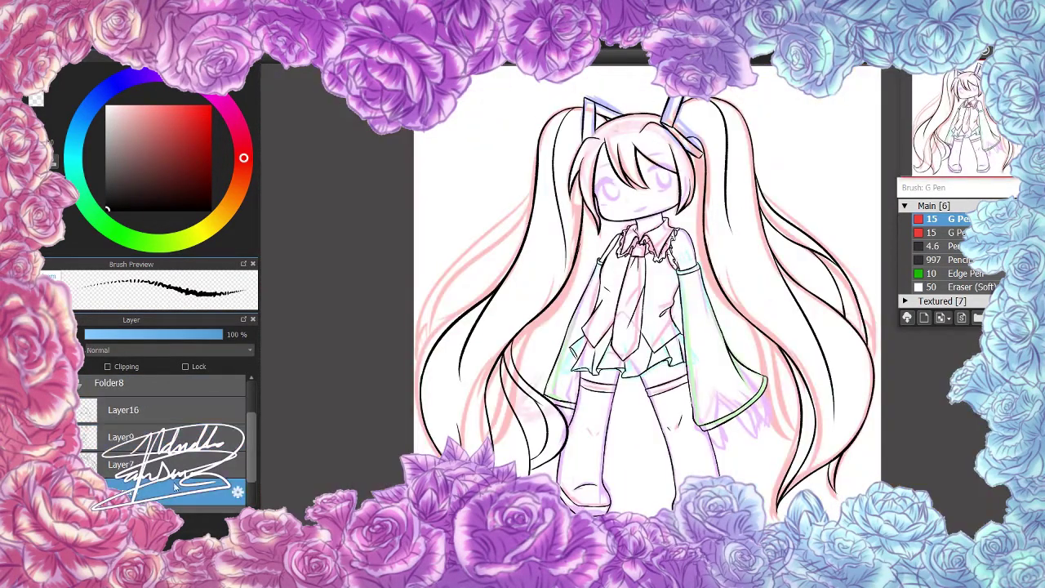
Ink the viewer's-left eye's thick upper lash line and short lower lid with the G Pen at size 21
{"action": "scroll", "coordinate": [951, 121], "scroll_direction": "up", "scroll_amount": 2}
{"action": "scroll", "coordinate": [951, 121], "scroll_direction": "up", "scroll_amount": 3}
{"action": "mouse_move", "coordinate": [496, 237]}
{"action": "left_mouse_down"}
{"action": "mouse_move", "coordinate": [542, 200]}
{"action": "mouse_move", "coordinate": [494, 249]}
{"action": "left_mouse_up"}
{"action": "key", "text": "bracketleft"}
{"action": "mouse_move", "coordinate": [522, 214]}
{"action": "left_mouse_down"}
{"action": "mouse_move", "coordinate": [488, 266]}
{"action": "mouse_move", "coordinate": [559, 199]}
{"action": "left_mouse_up"}
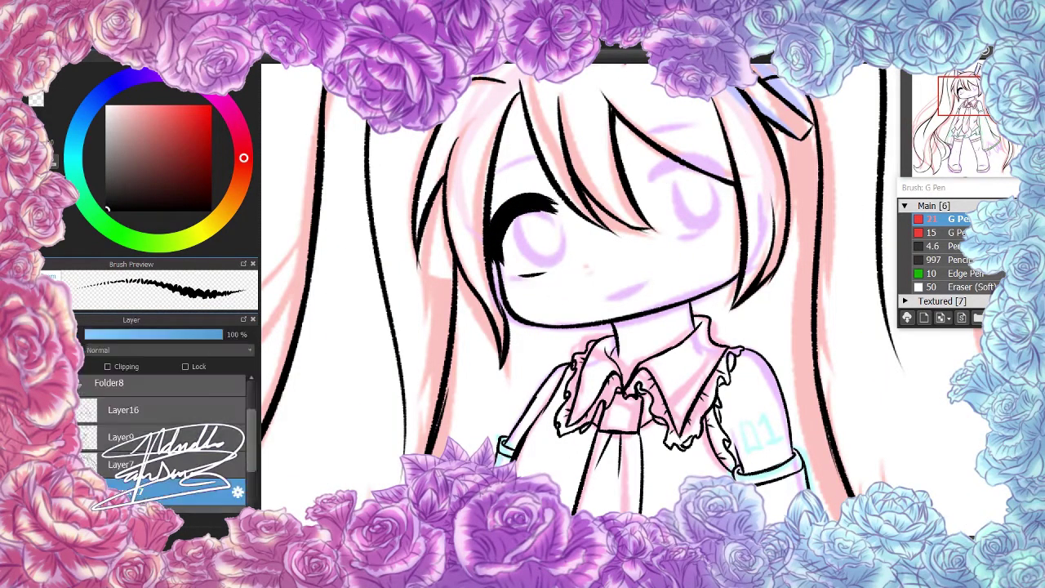
Ink the viewer's-right eye's thick upper lash line and add spiky lashes to both eyes
{"action": "key", "text": "h"}
{"action": "key", "text": "h"}
{"action": "mouse_move", "coordinate": [723, 174]}
{"action": "left_mouse_down"}
{"action": "mouse_move", "coordinate": [645, 171]}
{"action": "mouse_move", "coordinate": [722, 214]}
{"action": "left_mouse_up"}
{"action": "mouse_move", "coordinate": [695, 163]}
{"action": "left_mouse_down"}
{"action": "mouse_move", "coordinate": [643, 174]}
{"action": "mouse_move", "coordinate": [718, 190]}
{"action": "mouse_move", "coordinate": [723, 211]}
{"action": "mouse_move", "coordinate": [729, 183]}
{"action": "left_mouse_up"}
{"action": "key", "text": "e"}
{"action": "key", "text": "b"}
{"action": "mouse_move", "coordinate": [492, 198]}
{"action": "left_mouse_down"}
{"action": "mouse_move", "coordinate": [470, 236]}
{"action": "mouse_move", "coordinate": [493, 214]}
{"action": "left_mouse_up"}
{"action": "left_click_drag", "start_coordinate": [691, 129], "coordinate": [738, 204]}
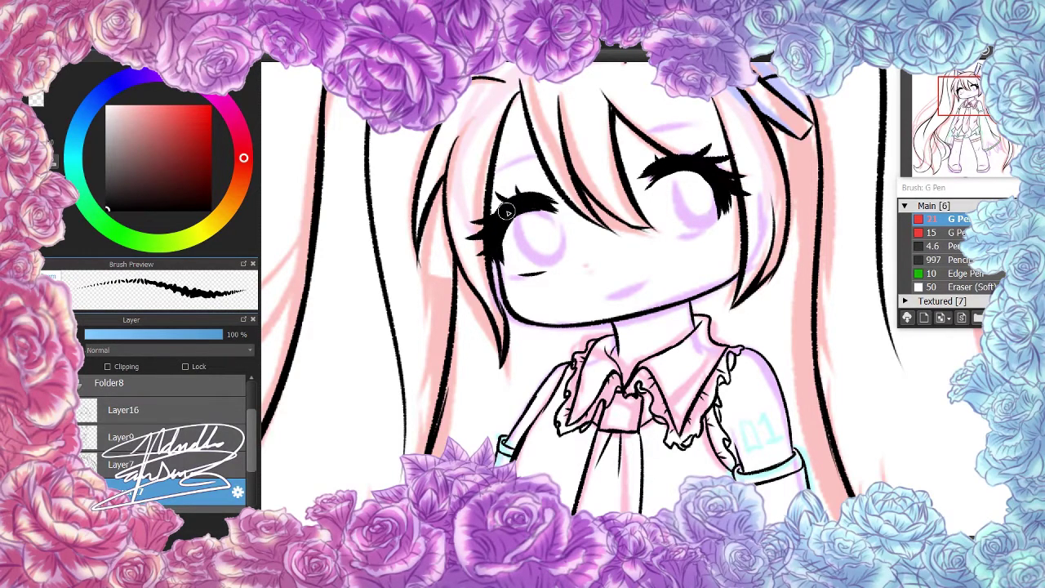
Erase thin gaps into the solid black lashes of both eyes to separate the spikes
{"action": "key", "text": "e"}
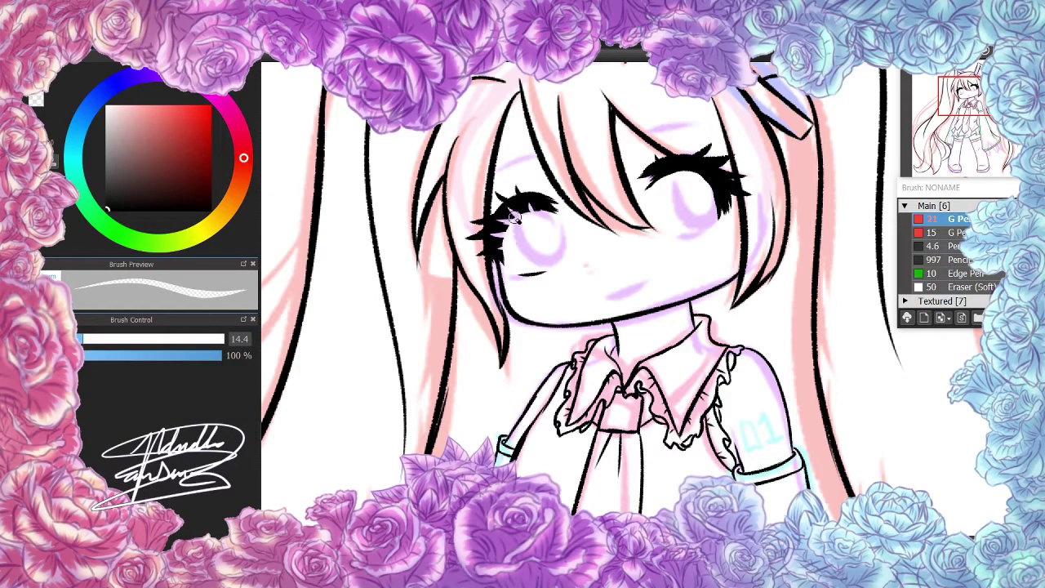
{"action": "key", "text": "ctrl+z"}
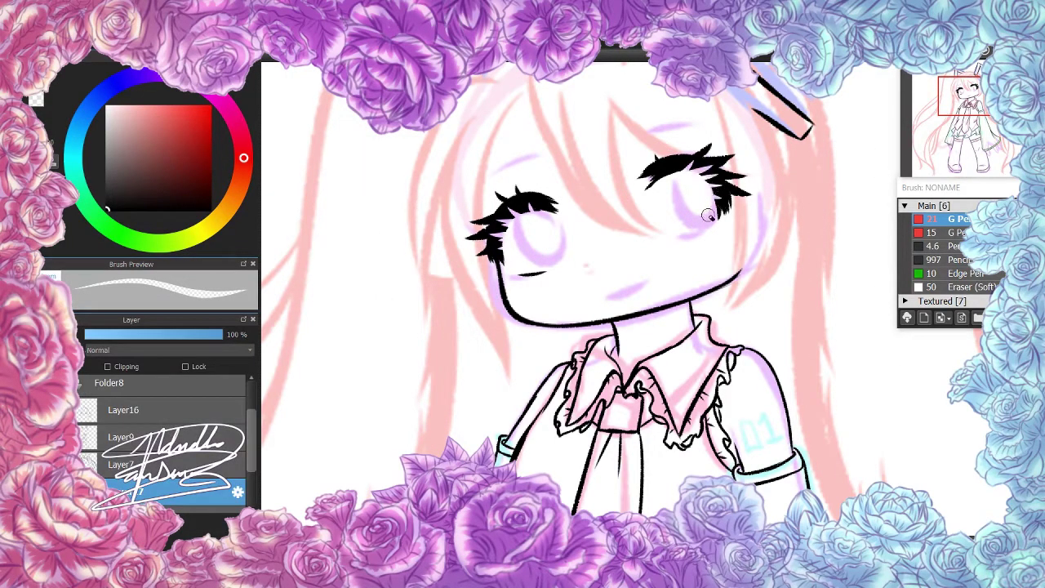
{"action": "key", "text": "ctrl+y"}
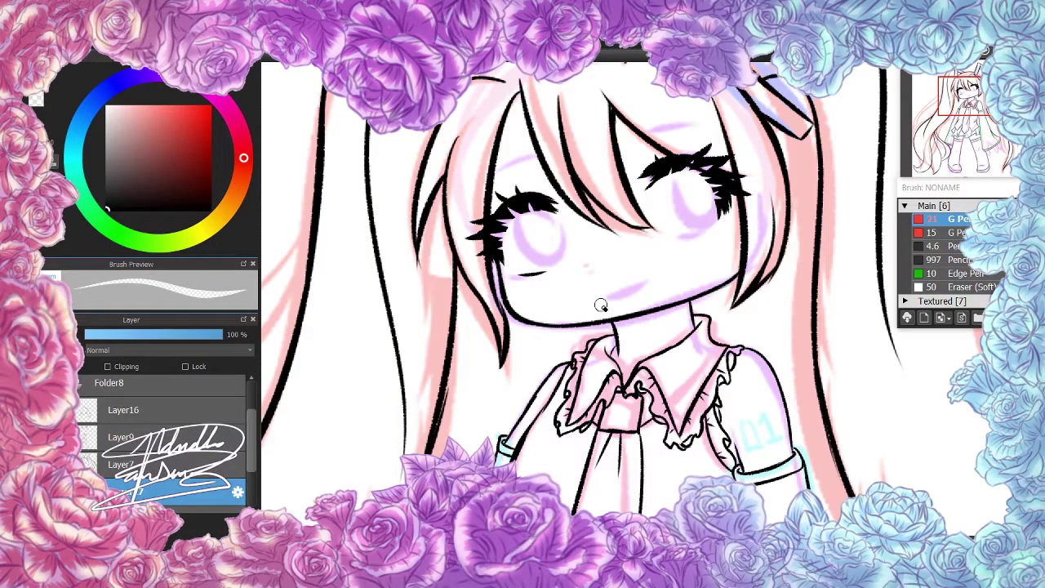
Ink the smiling mouth, the viewer's-right eye's lower lid and the viewer's-left eyebrow over the sketch
{"action": "key", "text": "b"}
{"action": "left_click_drag", "start_coordinate": [600, 296], "coordinate": [649, 283]}
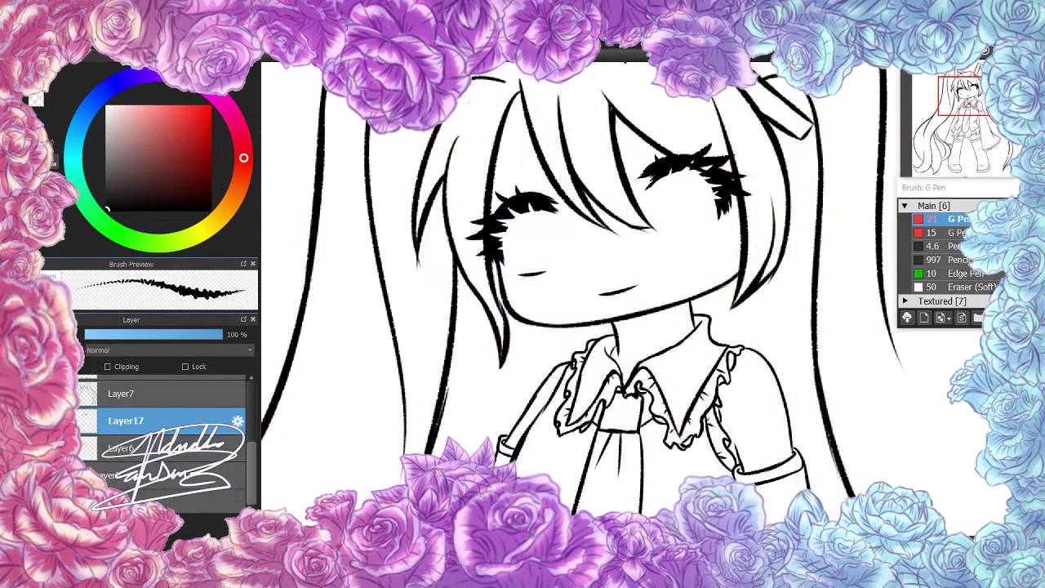
{"action": "left_click_drag", "start_coordinate": [676, 236], "coordinate": [708, 220]}
{"action": "key", "text": "ctrl+Down"}
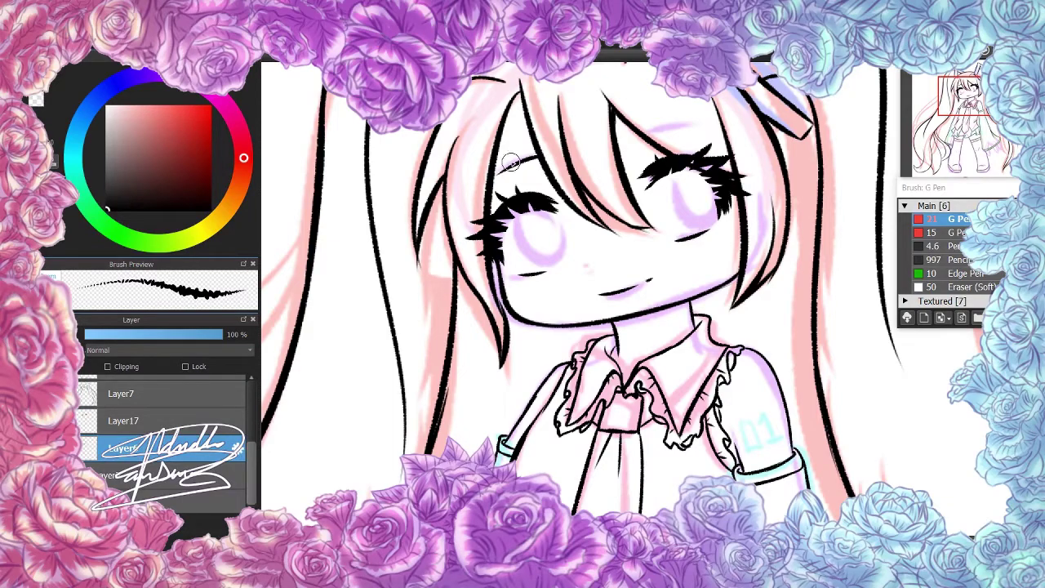
{"action": "scroll", "coordinate": [507, 165], "scroll_direction": "down", "scroll_amount": 5}
{"action": "scroll", "coordinate": [636, 343], "scroll_direction": "up", "scroll_amount": 4}
{"action": "scroll", "coordinate": [572, 204], "scroll_direction": "up", "scroll_amount": 3}
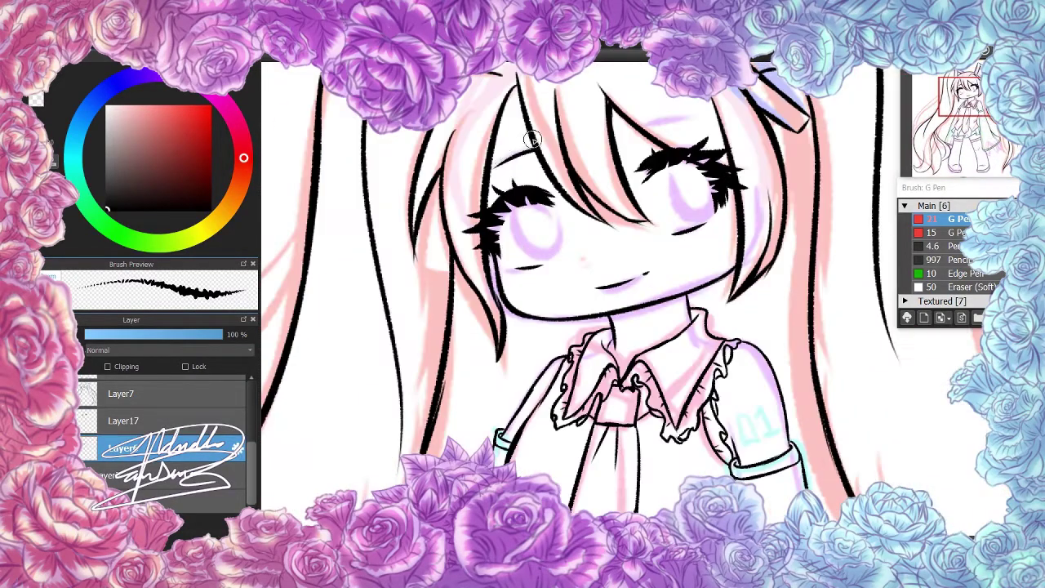
Outline the pointed hand shapes below the viewer's-right sleeve hem and fill them solid black
{"action": "scroll", "coordinate": [695, 220], "scroll_direction": "down", "scroll_amount": 5}
{"action": "key", "text": "ctrl+Down"}
{"action": "scroll", "coordinate": [645, 384], "scroll_direction": "up", "scroll_amount": 4}
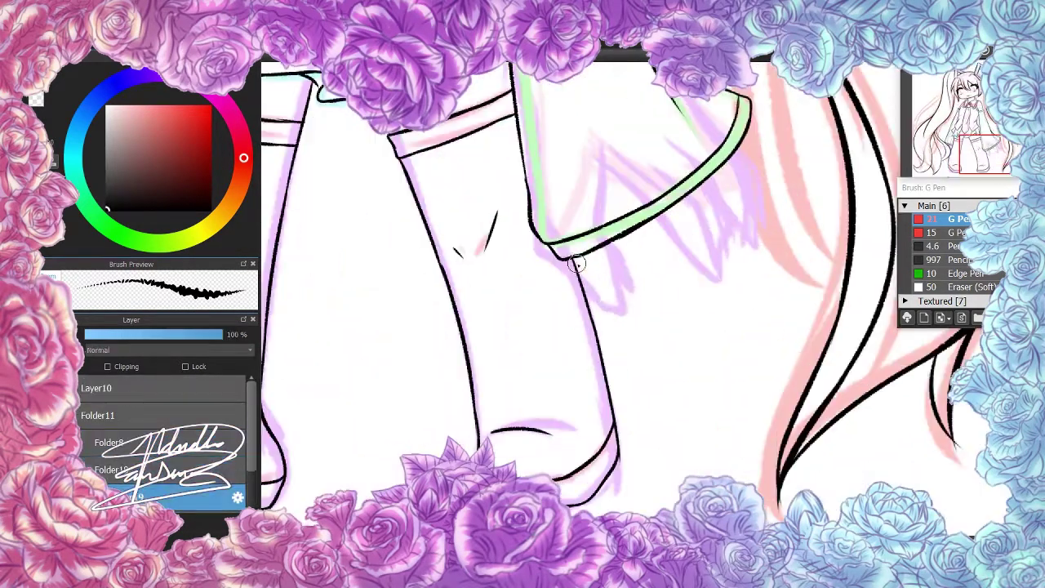
{"action": "mouse_move", "coordinate": [569, 260]}
{"action": "left_mouse_down"}
{"action": "mouse_move", "coordinate": [622, 306]}
{"action": "mouse_move", "coordinate": [612, 245]}
{"action": "left_mouse_up"}
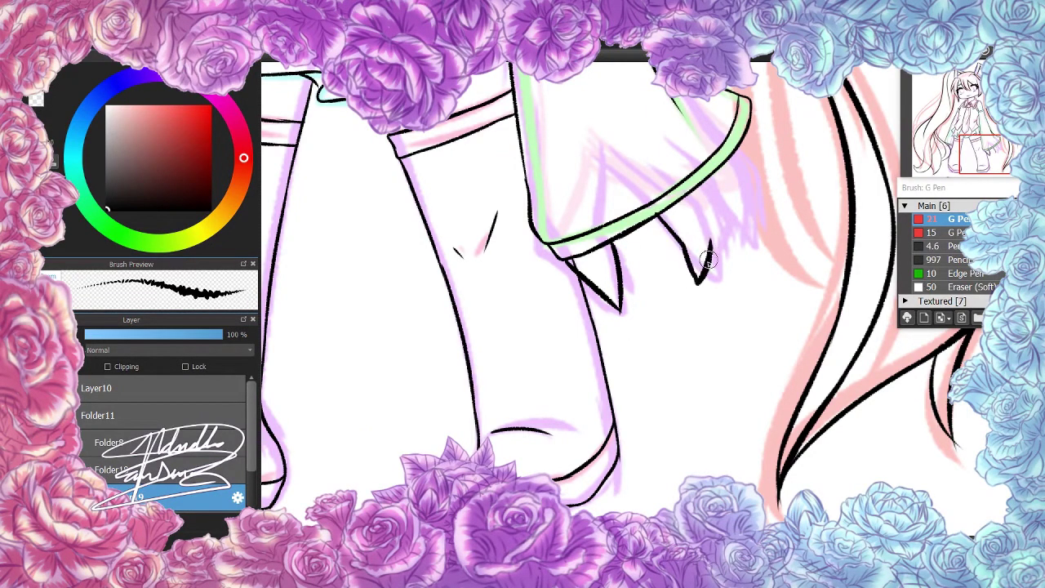
{"action": "left_click_drag", "start_coordinate": [584, 253], "coordinate": [612, 298]}
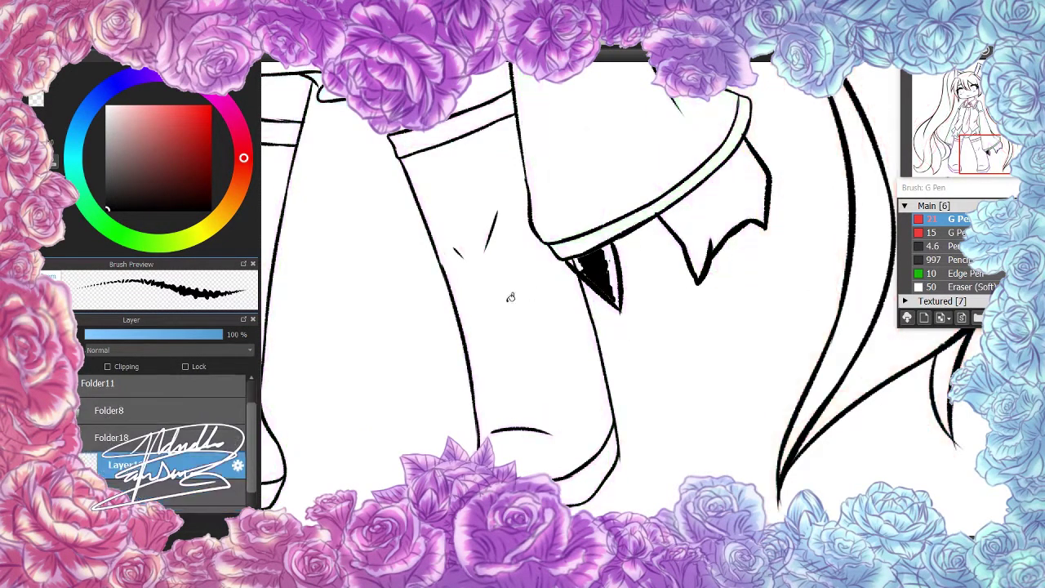
{"action": "left_click_drag", "start_coordinate": [670, 147], "coordinate": [735, 261]}
Ink the pointed hand shape below the viewer's-left sleeve hem and fill it solid black
{"action": "left_click_drag", "start_coordinate": [539, 236], "coordinate": [566, 245]}
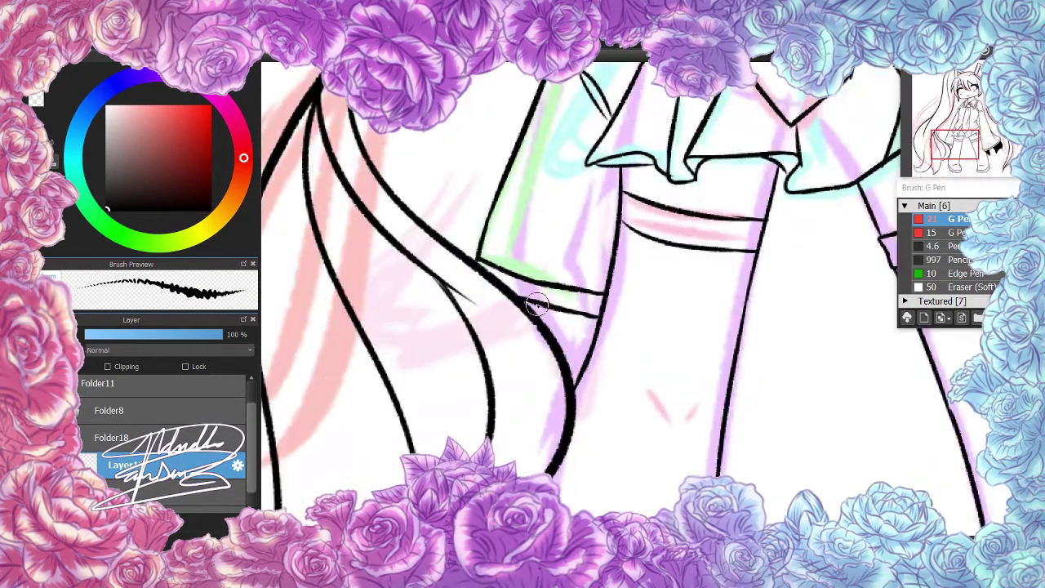
{"action": "mouse_move", "coordinate": [530, 302]}
{"action": "left_mouse_down"}
{"action": "mouse_move", "coordinate": [588, 318]}
{"action": "mouse_move", "coordinate": [559, 343]}
{"action": "left_mouse_up"}
{"action": "scroll", "coordinate": [547, 315], "scroll_direction": "down", "scroll_amount": 5}
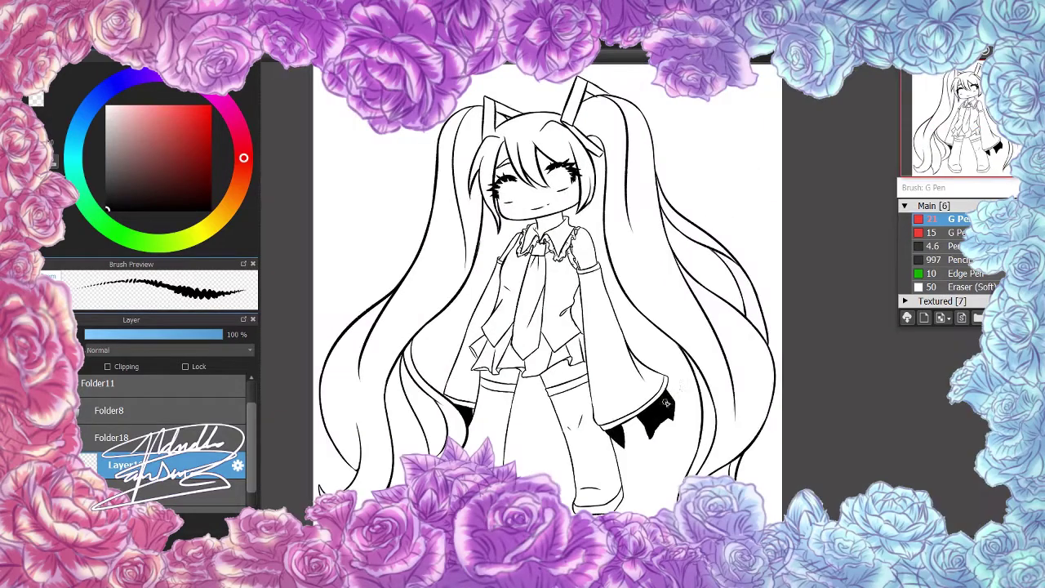
{"action": "scroll", "coordinate": [546, 315], "scroll_direction": "up", "scroll_amount": 3}
{"action": "scroll", "coordinate": [547, 315], "scroll_direction": "down", "scroll_amount": 3}
{"action": "scroll", "coordinate": [620, 245], "scroll_direction": "up", "scroll_amount": 3}
{"action": "scroll", "coordinate": [593, 401], "scroll_direction": "up", "scroll_amount": 3}
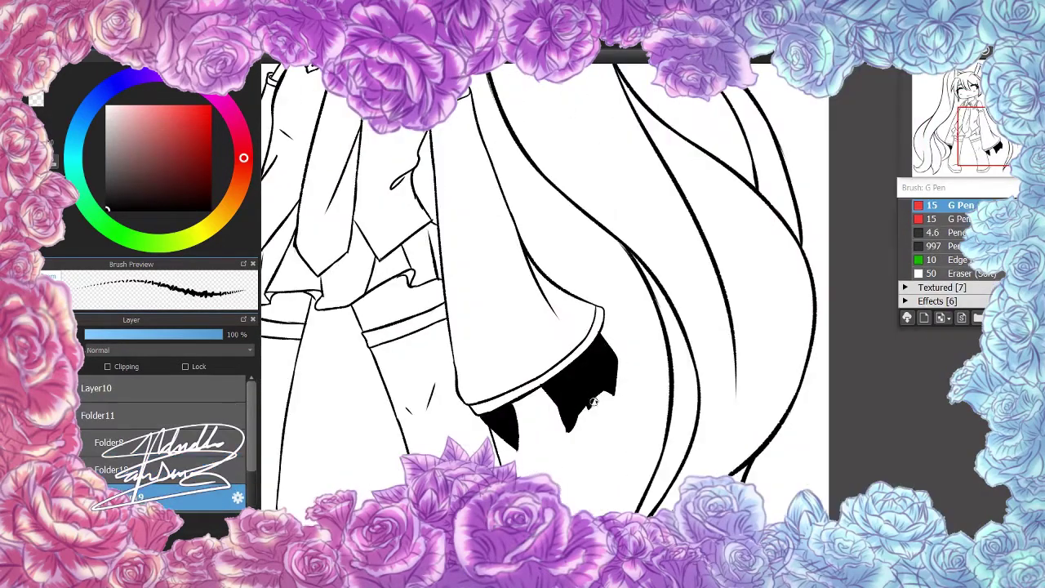
Ink a short row of spiky lower lashes along the viewer's-right eye's lower lid
{"action": "scroll", "coordinate": [601, 392], "scroll_direction": "down", "scroll_amount": 3}
{"action": "scroll", "coordinate": [466, 163], "scroll_direction": "up", "scroll_amount": 3}
{"action": "scroll", "coordinate": [457, 187], "scroll_direction": "up", "scroll_amount": 1}
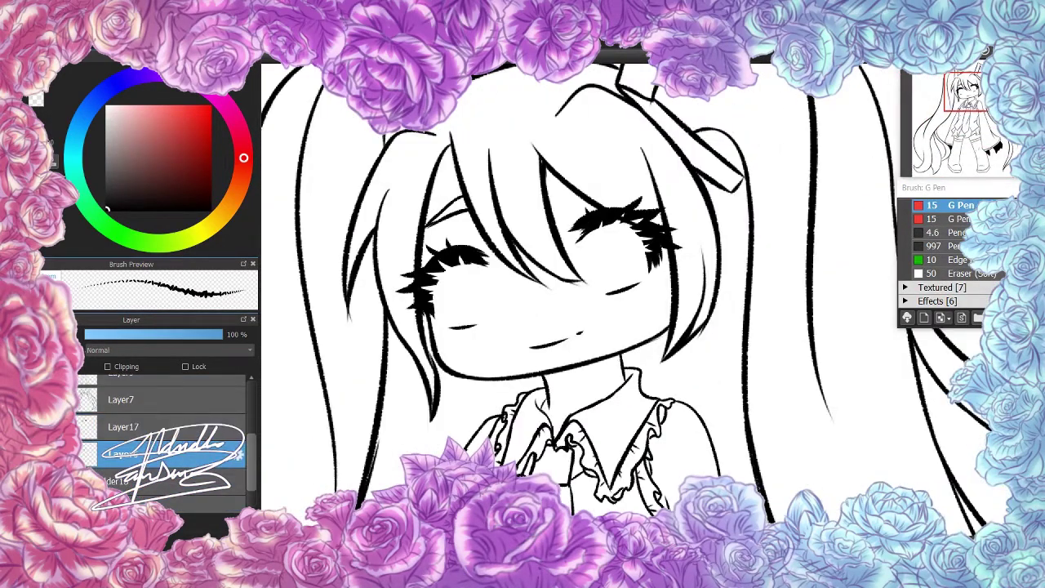
{"action": "scroll", "coordinate": [380, 347], "scroll_direction": "up", "scroll_amount": 1}
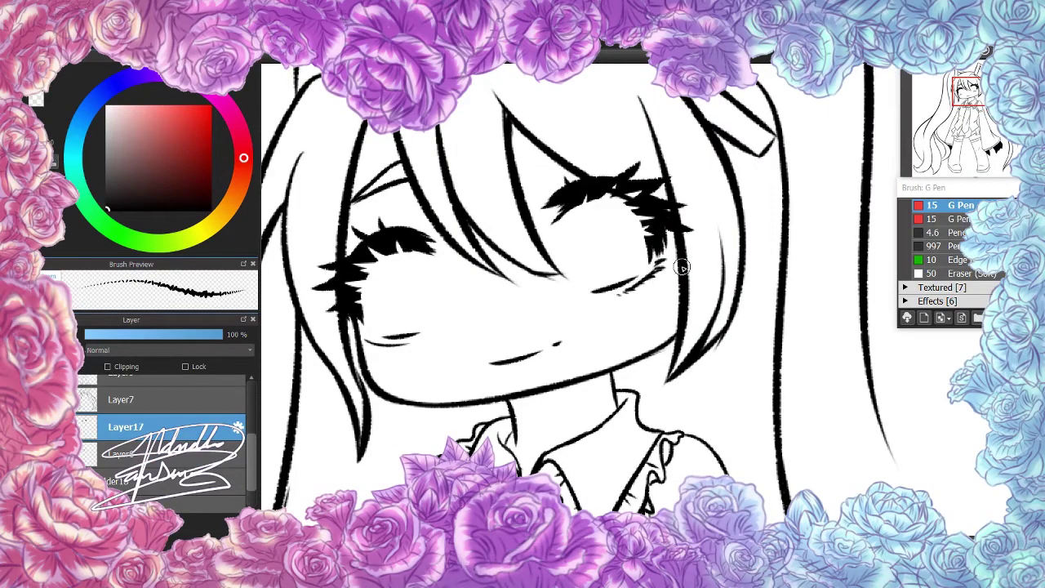
{"action": "scroll", "coordinate": [692, 283], "scroll_direction": "up", "scroll_amount": 1}
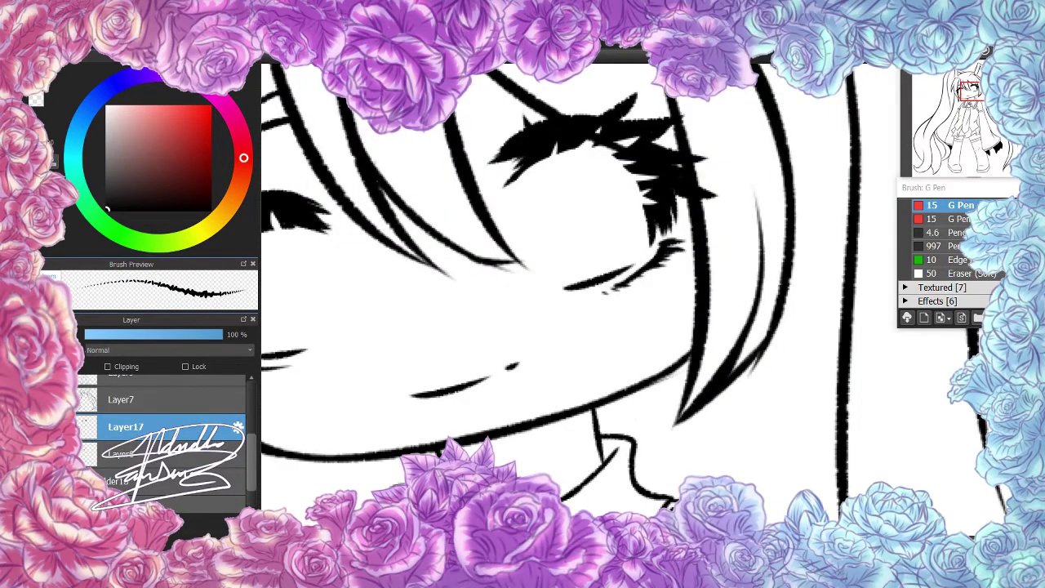
Ink the spiky lower lashes under the viewer's-left eye and trim them with the eraser
{"action": "scroll", "coordinate": [418, 356], "scroll_direction": "left", "scroll_amount": 3}
{"action": "key", "text": "e"}
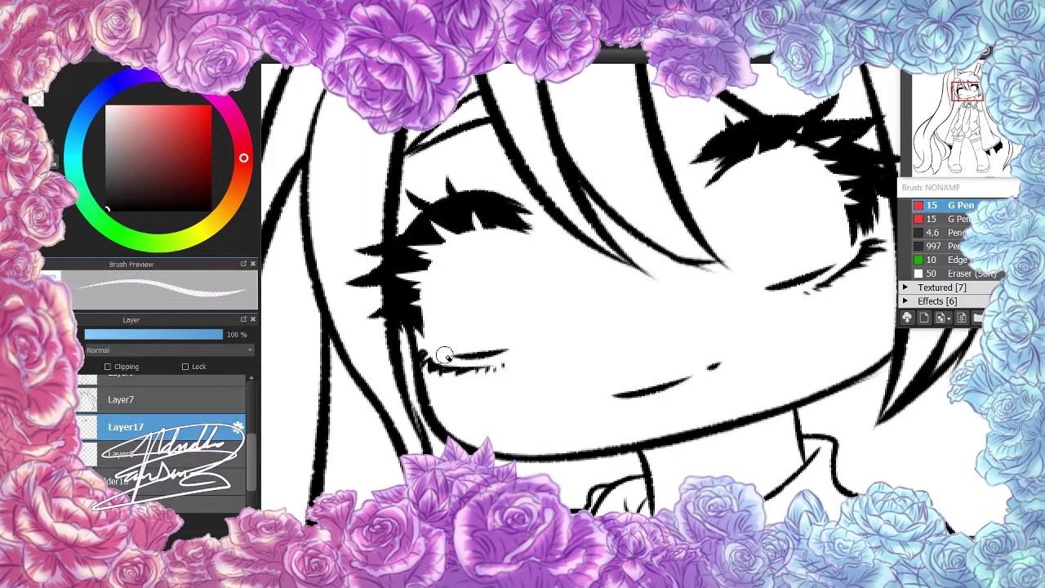
{"action": "scroll", "coordinate": [708, 287], "scroll_direction": "right", "scroll_amount": 1}
{"action": "key", "text": "b"}
{"action": "scroll", "coordinate": [669, 245], "scroll_direction": "down", "scroll_amount": 3}
{"action": "scroll", "coordinate": [501, 236], "scroll_direction": "up", "scroll_amount": 2}
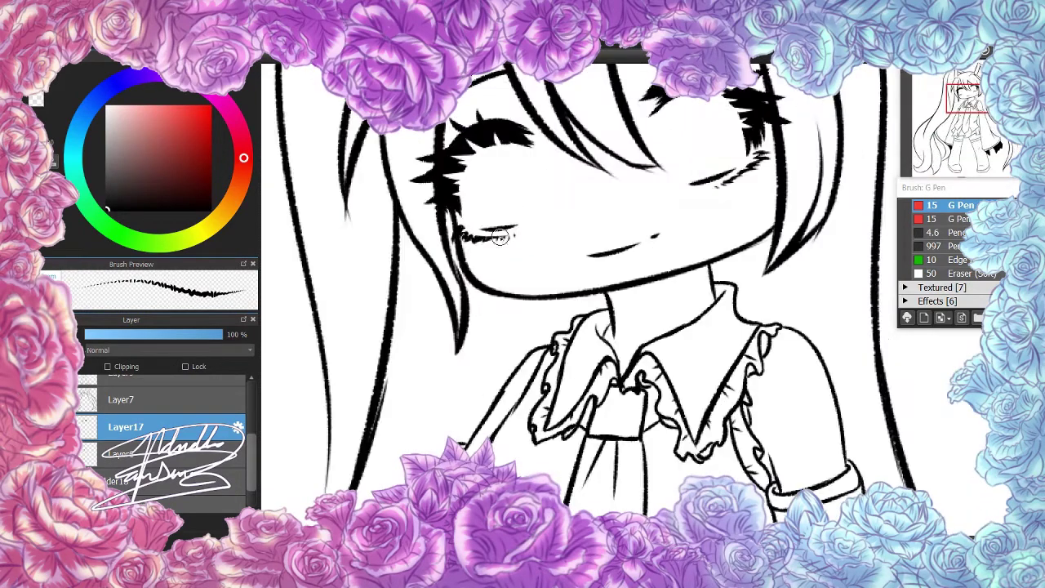
{"action": "scroll", "coordinate": [749, 180], "scroll_direction": "down", "scroll_amount": 3}
{"action": "scroll", "coordinate": [749, 180], "scroll_direction": "up", "scroll_amount": 3}
{"action": "key", "text": "e"}
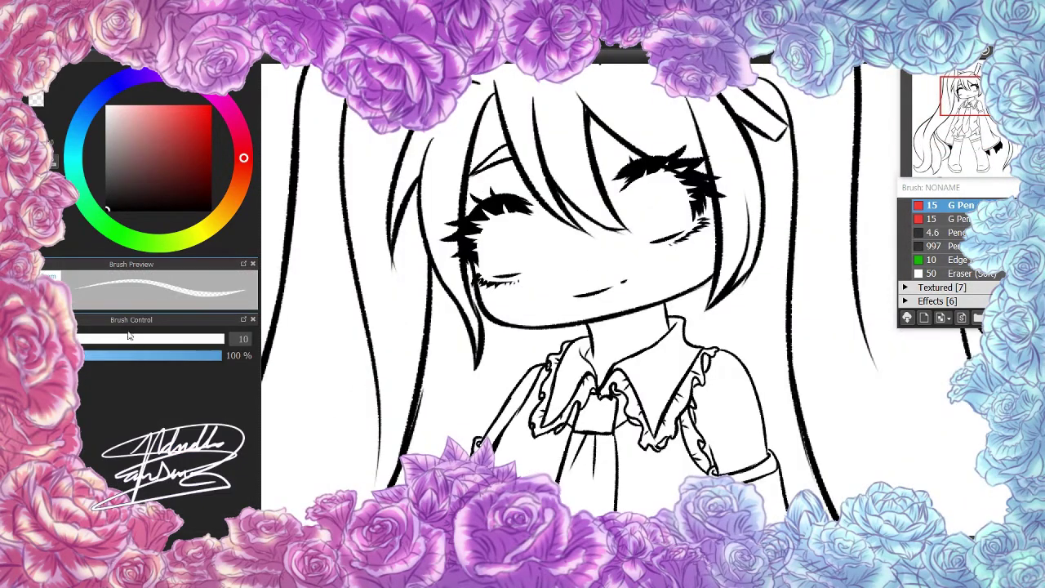
Fill the background layer beneath the line art with a pale lavender-blue
{"action": "scroll", "coordinate": [620, 285], "scroll_direction": "down", "scroll_amount": 3}
{"action": "key", "text": "b"}
{"action": "left_click", "coordinate": [121, 81]}
{"action": "left_click", "coordinate": [163, 500]}
{"action": "left_click", "coordinate": [490, 368]}
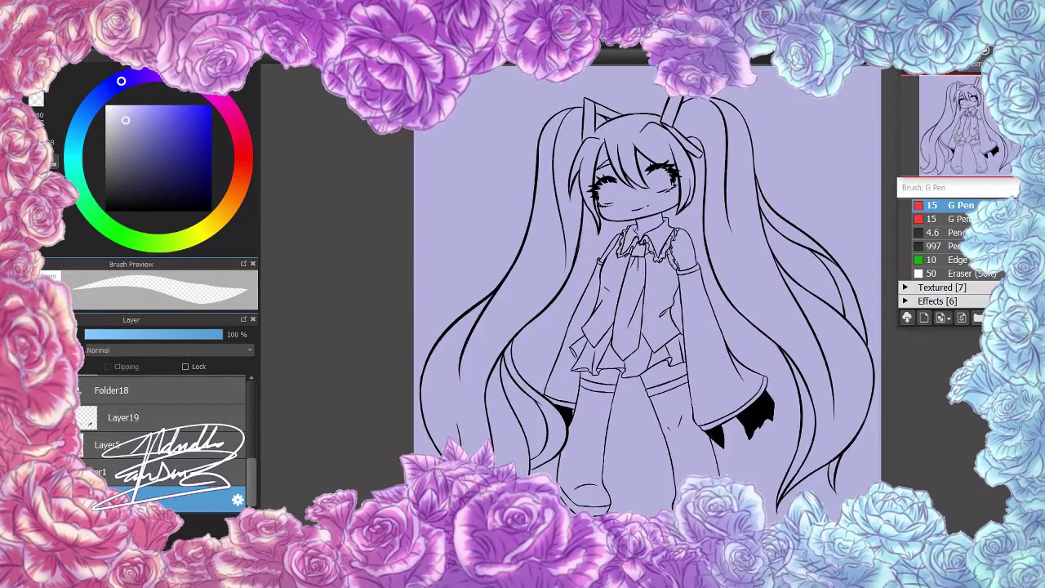
Fill both twintails, the bangs and the rest of the hair with very light sky blue
{"action": "left_click", "coordinate": [79, 391]}
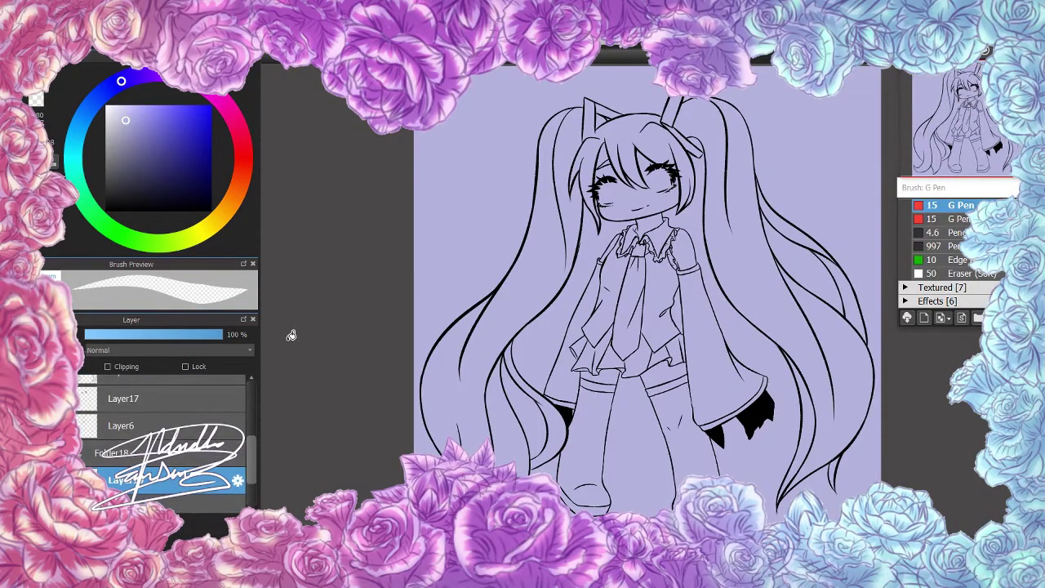
{"action": "left_click", "coordinate": [80, 124]}
{"action": "left_click", "coordinate": [128, 106]}
{"action": "left_click", "coordinate": [490, 343]}
{"action": "scroll", "coordinate": [572, 285], "scroll_direction": "up", "scroll_amount": 2}
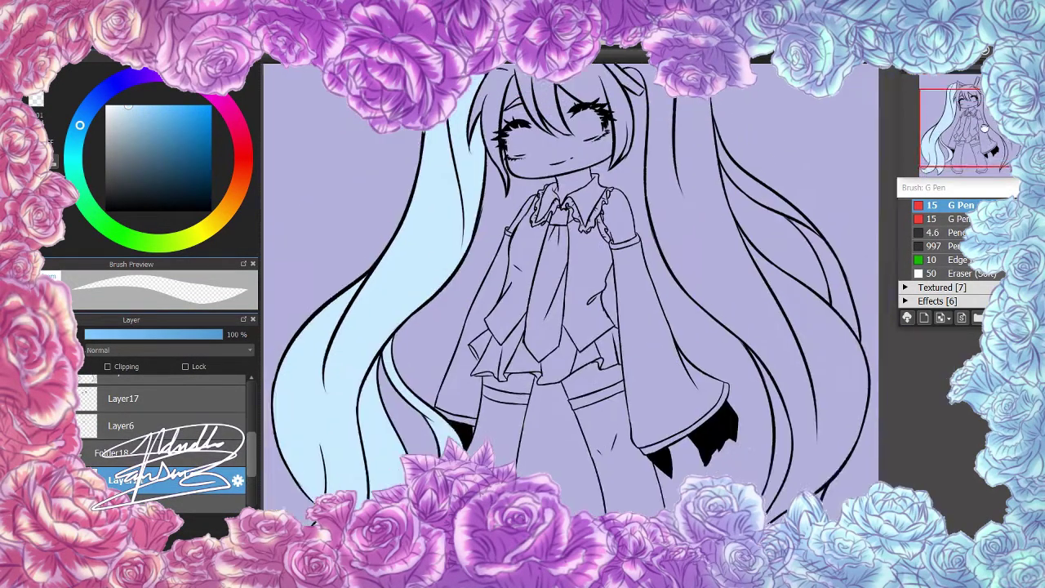
{"action": "left_click_drag", "start_coordinate": [947, 155], "coordinate": [957, 178]}
{"action": "left_click_drag", "start_coordinate": [522, 91], "coordinate": [567, 140]}
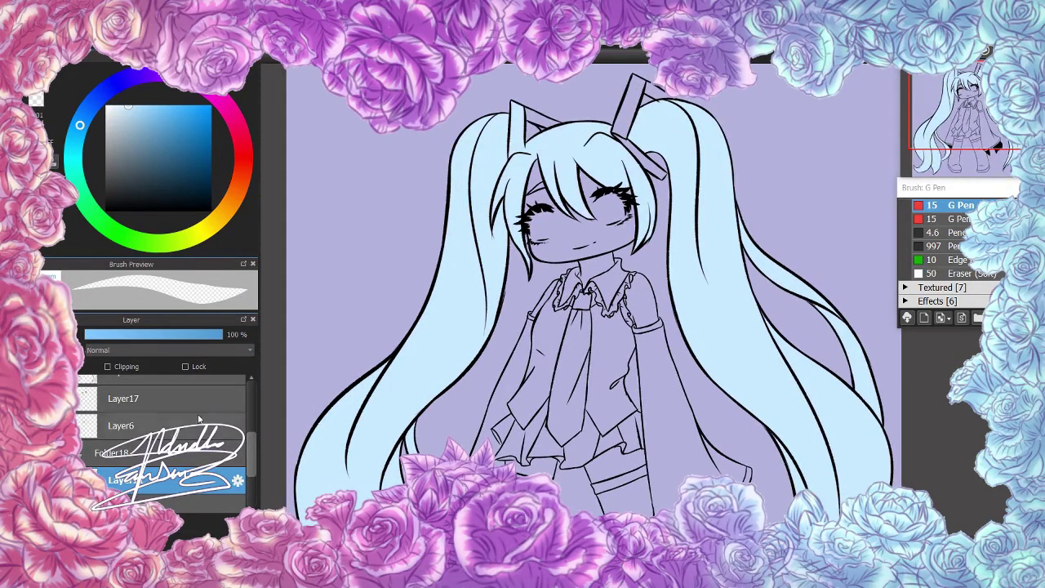
Fill both detached sleeves and both stockings with dark muted purple on a separate layer
{"action": "scroll", "coordinate": [198, 419], "scroll_direction": "down", "scroll_amount": 1}
{"action": "left_click", "coordinate": [145, 77]}
{"action": "left_click", "coordinate": [142, 158]}
{"action": "left_click", "coordinate": [653, 391]}
{"action": "left_click_drag", "start_coordinate": [653, 392], "coordinate": [625, 265]}
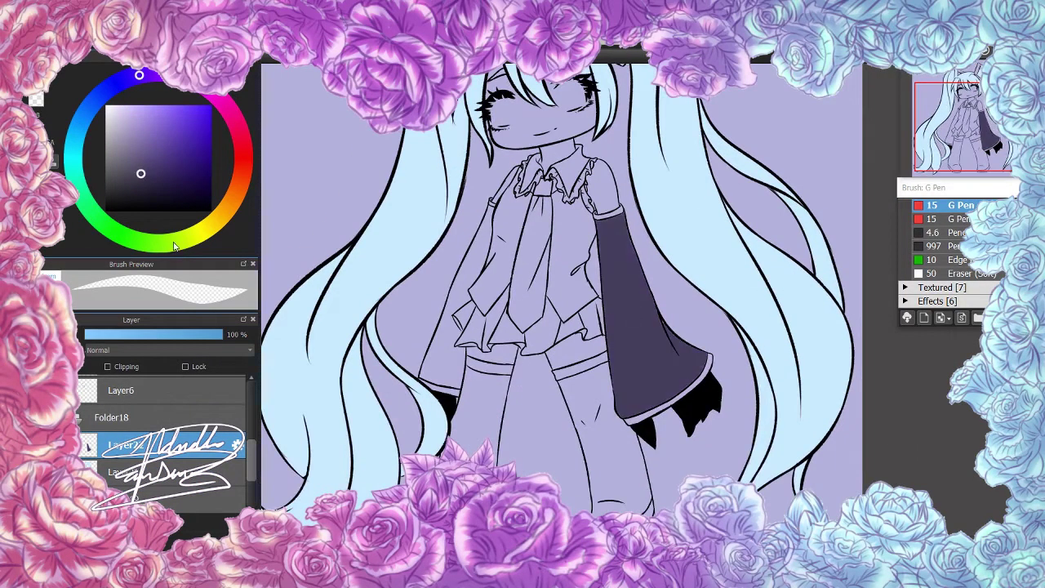
{"action": "left_click", "coordinate": [457, 285]}
{"action": "left_click", "coordinate": [473, 416]}
{"action": "left_click", "coordinate": [605, 441]}
Fill the necktie and its knot with the same very light sky blue as the hair
{"action": "left_click", "coordinate": [79, 124]}
{"action": "left_click", "coordinate": [128, 106]}
{"action": "left_click", "coordinate": [534, 245]}
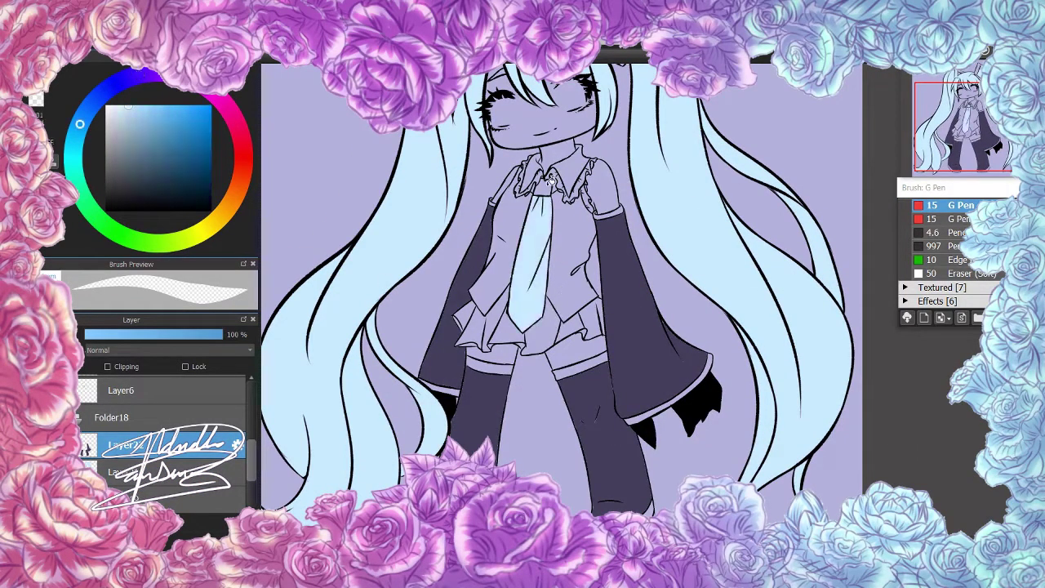
{"action": "scroll", "coordinate": [549, 178], "scroll_direction": "up", "scroll_amount": 2}
Fill the vest and the collar with a soft periwinkle blue
{"action": "left_click", "coordinate": [94, 102]}
{"action": "left_click", "coordinate": [124, 116]}
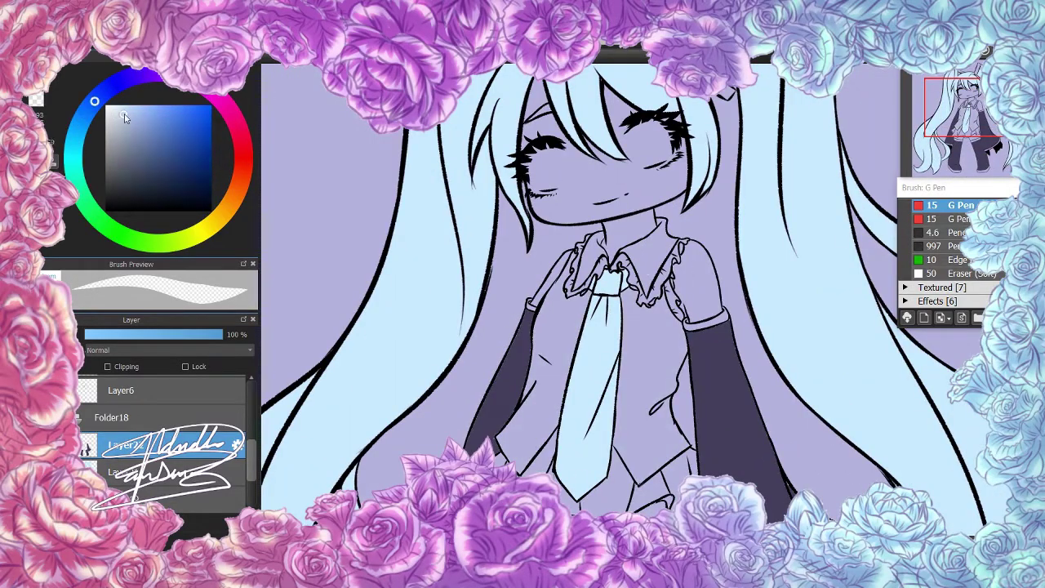
{"action": "left_click", "coordinate": [653, 383]}
{"action": "left_click", "coordinate": [539, 367]}
{"action": "scroll", "coordinate": [602, 255], "scroll_direction": "down", "scroll_amount": 3}
Lower the lavender background layer's opacity to 45 %
{"action": "left_click", "coordinate": [164, 498]}
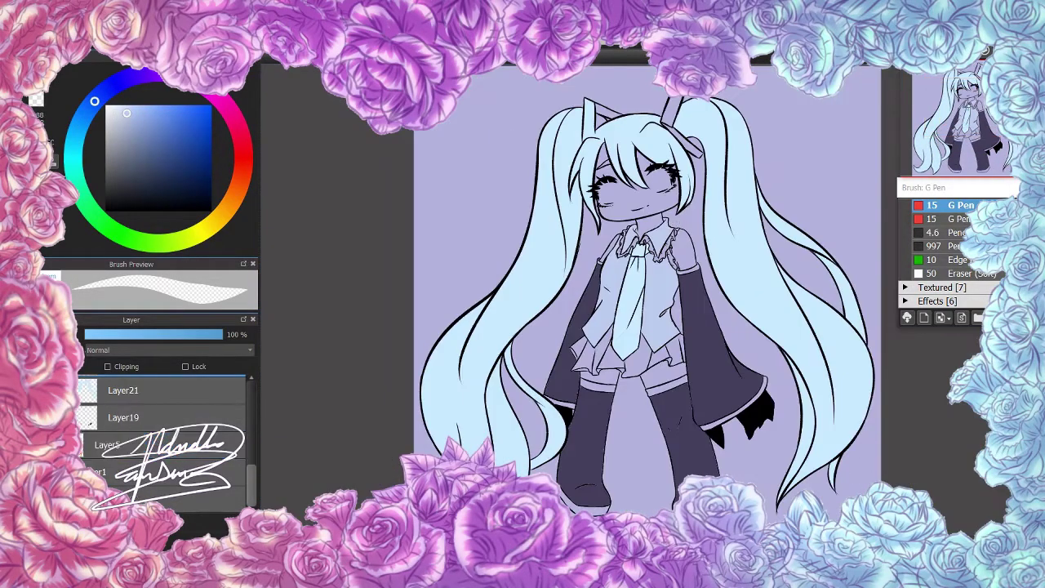
{"action": "left_click_drag", "start_coordinate": [220, 333], "coordinate": [146, 334]}
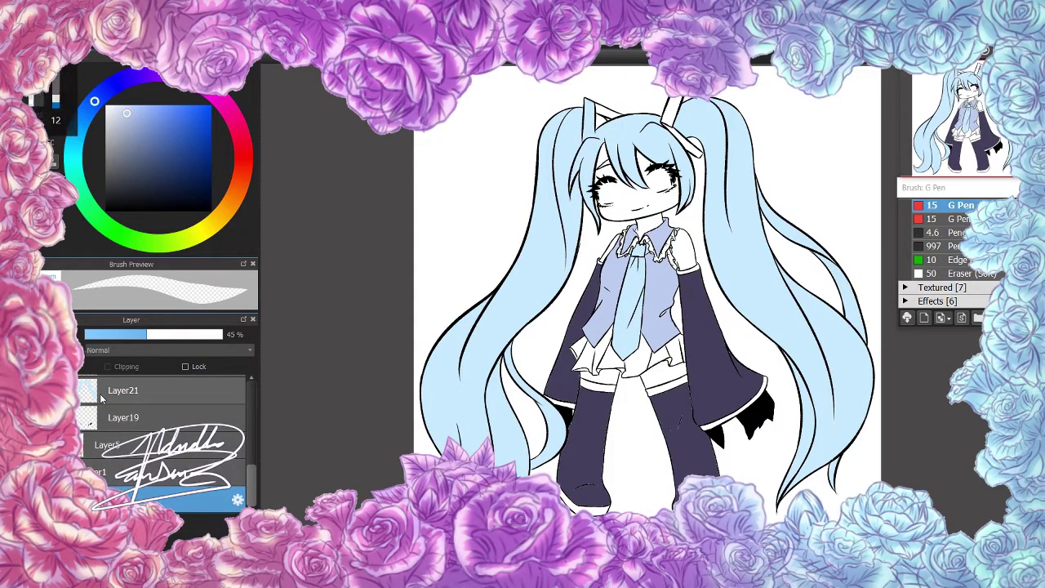
Fill the ruffles along the collar and the armhole with light aqua
{"action": "left_click_drag", "start_coordinate": [94, 103], "coordinate": [73, 143]}
{"action": "left_click", "coordinate": [163, 433]}
{"action": "scroll", "coordinate": [645, 245], "scroll_direction": "up", "scroll_amount": 5}
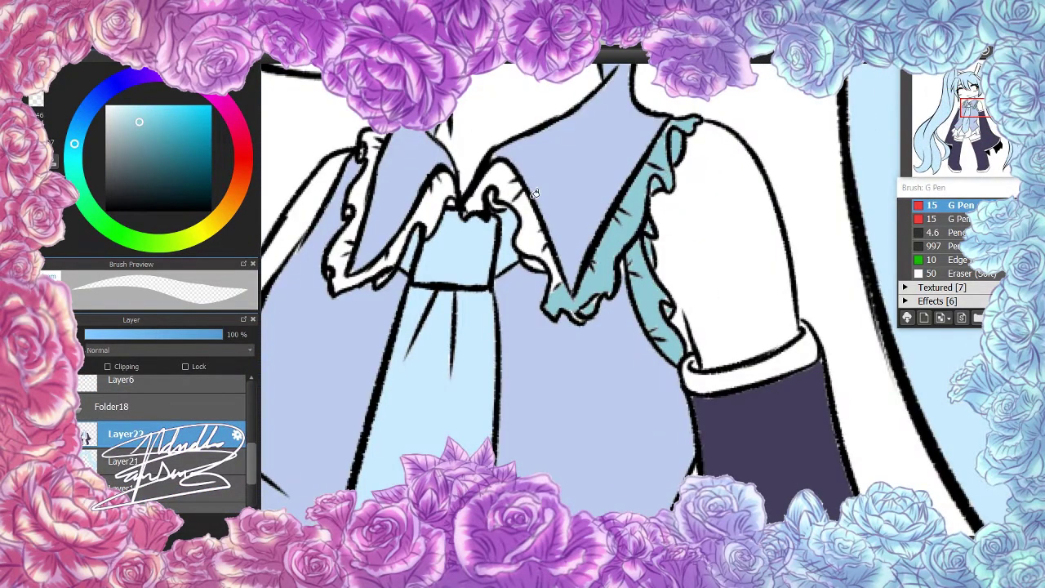
{"action": "left_click", "coordinate": [534, 193]}
{"action": "left_click", "coordinate": [367, 213]}
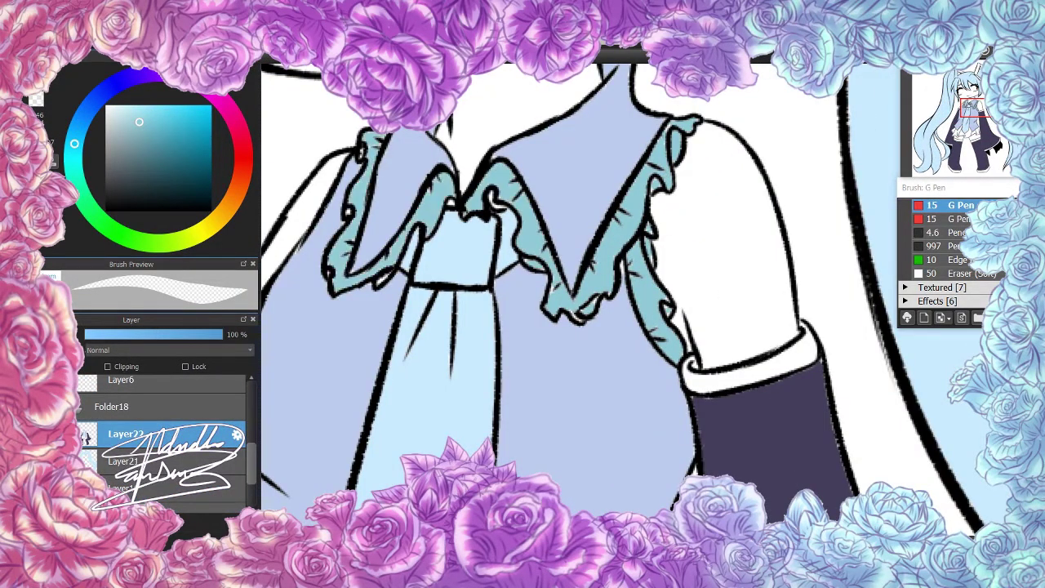
{"action": "scroll", "coordinate": [490, 285], "scroll_direction": "down", "scroll_amount": 5}
{"action": "scroll", "coordinate": [479, 368], "scroll_direction": "up", "scroll_amount": 6}
{"action": "scroll", "coordinate": [479, 367], "scroll_direction": "down", "scroll_amount": 5}
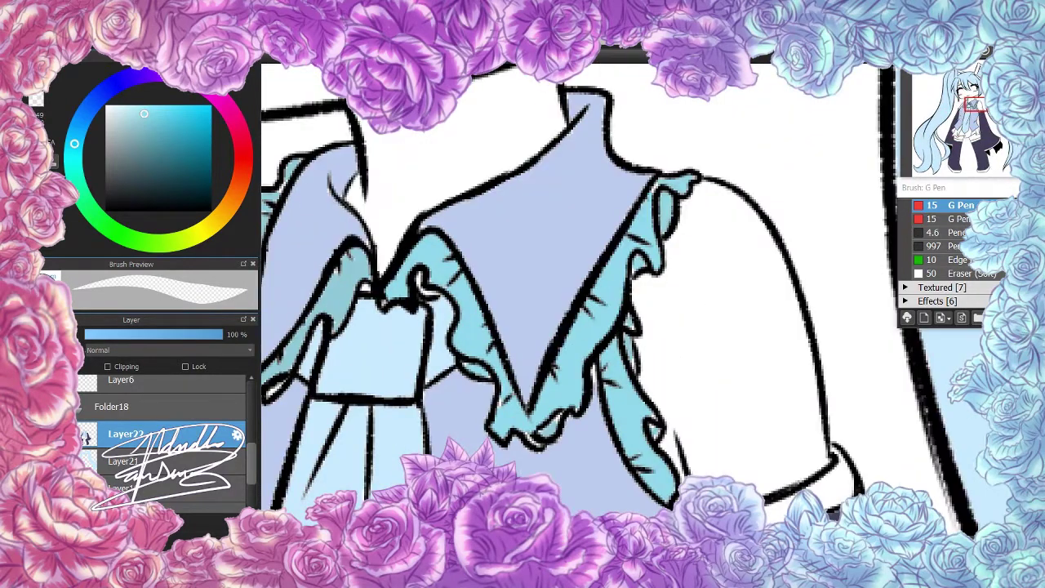
{"action": "scroll", "coordinate": [690, 463], "scroll_direction": "up", "scroll_amount": 3}
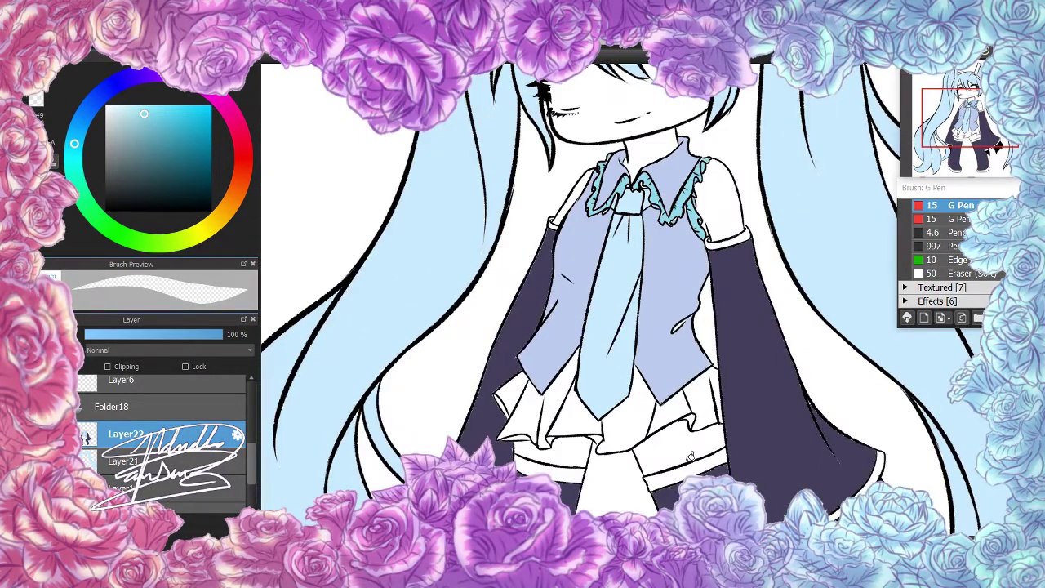
Fill the face, arms and thighs with a near-white orange-hued skin tone on a new layer beneath the hair color
{"action": "scroll", "coordinate": [677, 443], "scroll_direction": "down", "scroll_amount": 4}
{"action": "left_click", "coordinate": [163, 487]}
{"action": "left_click", "coordinate": [215, 220]}
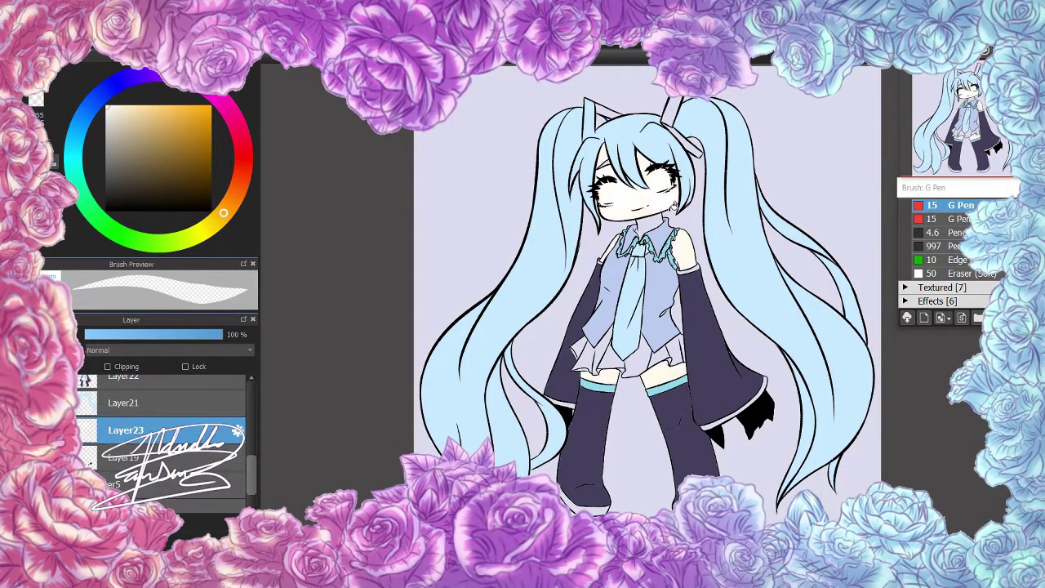
{"action": "scroll", "coordinate": [669, 302], "scroll_direction": "up", "scroll_amount": 2}
{"action": "scroll", "coordinate": [604, 327], "scroll_direction": "down", "scroll_amount": 2}
Sample the aqua of the stocking bands and fill the shoe soles with it
{"action": "left_click", "coordinate": [600, 365], "text": "ctrl"}
{"action": "left_click", "coordinate": [600, 365], "text": "alt"}
{"action": "scroll", "coordinate": [600, 365], "scroll_direction": "up", "scroll_amount": 2}
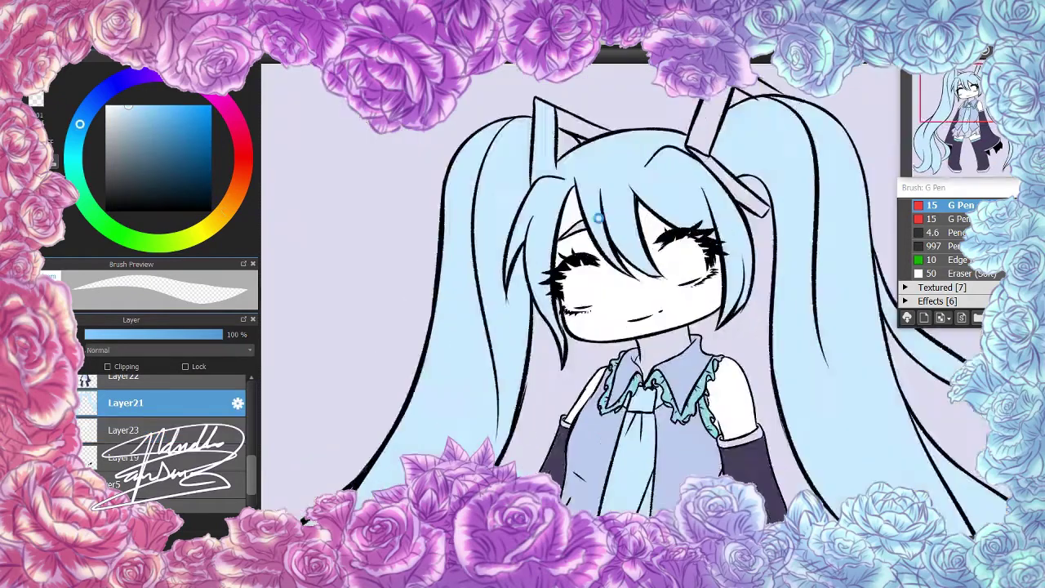
{"action": "scroll", "coordinate": [591, 279], "scroll_direction": "down", "scroll_amount": 2}
{"action": "left_click", "coordinate": [670, 361], "text": "ctrl"}
{"action": "left_click", "coordinate": [669, 362], "text": "alt"}
{"action": "left_click", "coordinate": [592, 502]}
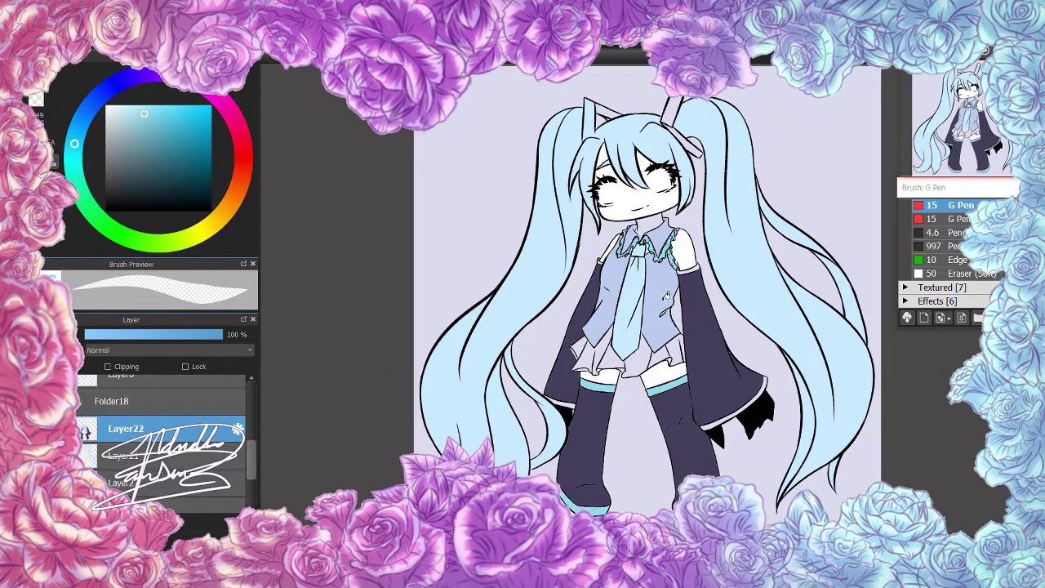
Fill the upper cuffs and lower hem bands of both sleeves with the aqua
{"action": "scroll", "coordinate": [667, 295], "scroll_direction": "up", "scroll_amount": 2}
{"action": "left_click", "coordinate": [576, 192], "text": "ctrl"}
{"action": "left_click", "coordinate": [576, 191], "text": "alt"}
{"action": "scroll", "coordinate": [469, 246], "scroll_direction": "down", "scroll_amount": 2}
{"action": "scroll", "coordinate": [722, 331], "scroll_direction": "up", "scroll_amount": 2}
{"action": "left_click", "coordinate": [722, 330], "text": "ctrl"}
{"action": "left_click", "coordinate": [722, 331], "text": "alt"}
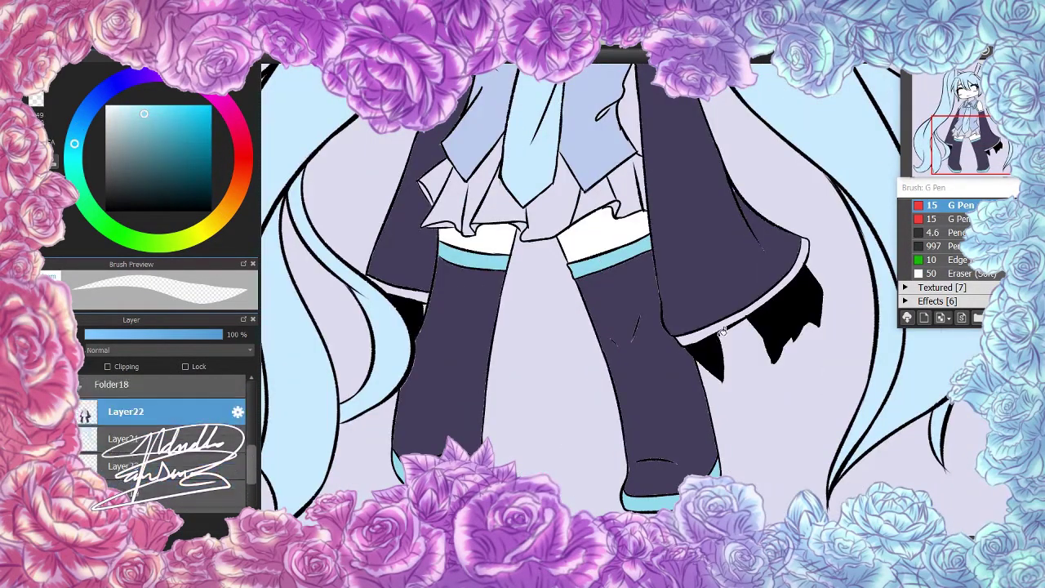
{"action": "scroll", "coordinate": [722, 331], "scroll_direction": "down", "scroll_amount": 1}
{"action": "scroll", "coordinate": [689, 244], "scroll_direction": "down", "scroll_amount": 1}
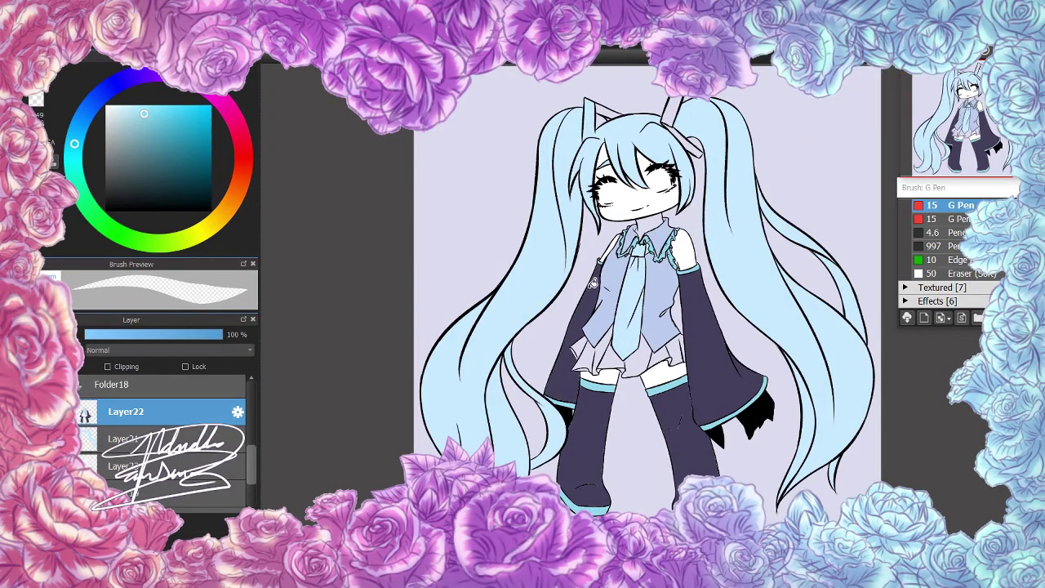
Try painting a thin aqua trim along the hems of the skirt pleats
{"action": "scroll", "coordinate": [594, 282], "scroll_direction": "up", "scroll_amount": 3}
{"action": "left_click_drag", "start_coordinate": [513, 385], "coordinate": [575, 386]}
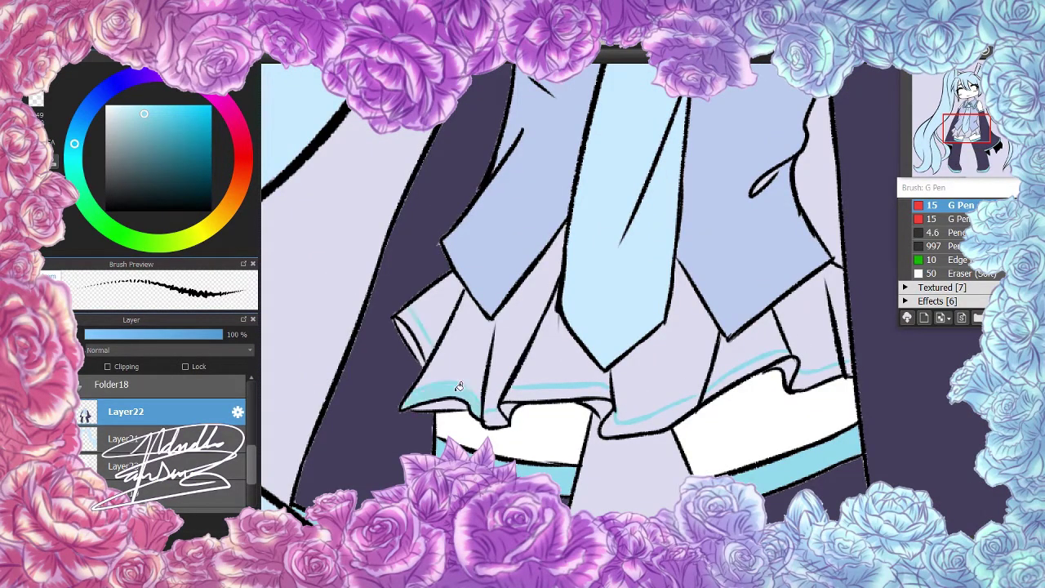
{"action": "left_click_drag", "start_coordinate": [459, 386], "coordinate": [788, 422]}
Sample the dark purple and fill the sleeves, skirt and stockings with it on a new layer
{"action": "left_click", "coordinate": [343, 367], "text": "alt"}
{"action": "left_click_drag", "start_coordinate": [441, 327], "coordinate": [555, 384]}
{"action": "scroll", "coordinate": [572, 310], "scroll_direction": "down", "scroll_amount": 2}
{"action": "scroll", "coordinate": [620, 245], "scroll_direction": "up", "scroll_amount": 2}
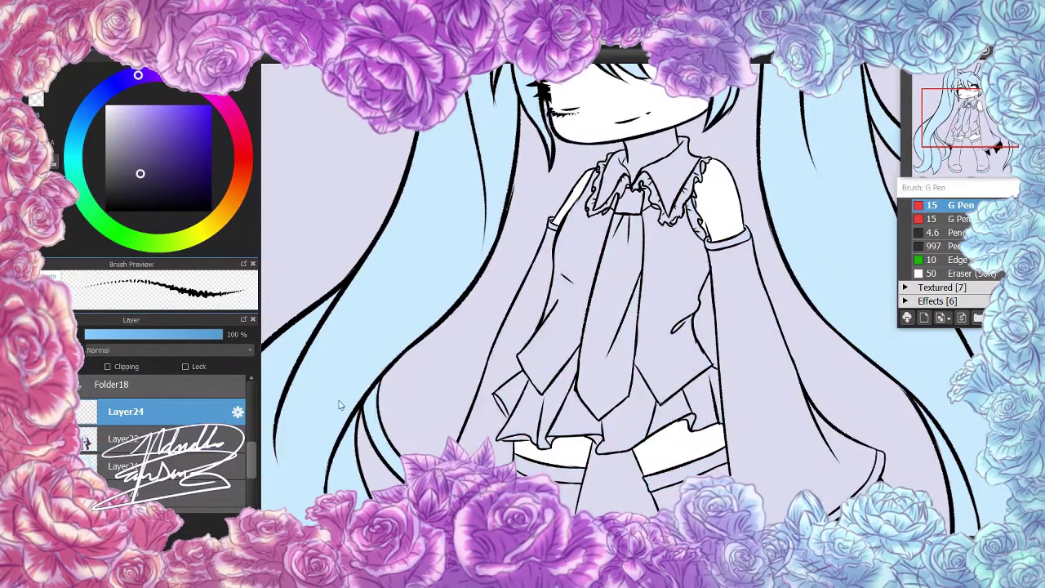
{"action": "scroll", "coordinate": [523, 367], "scroll_direction": "up", "scroll_amount": 2}
{"action": "scroll", "coordinate": [523, 326], "scroll_direction": "down", "scroll_amount": 1}
{"action": "scroll", "coordinate": [451, 414], "scroll_direction": "up", "scroll_amount": 1}
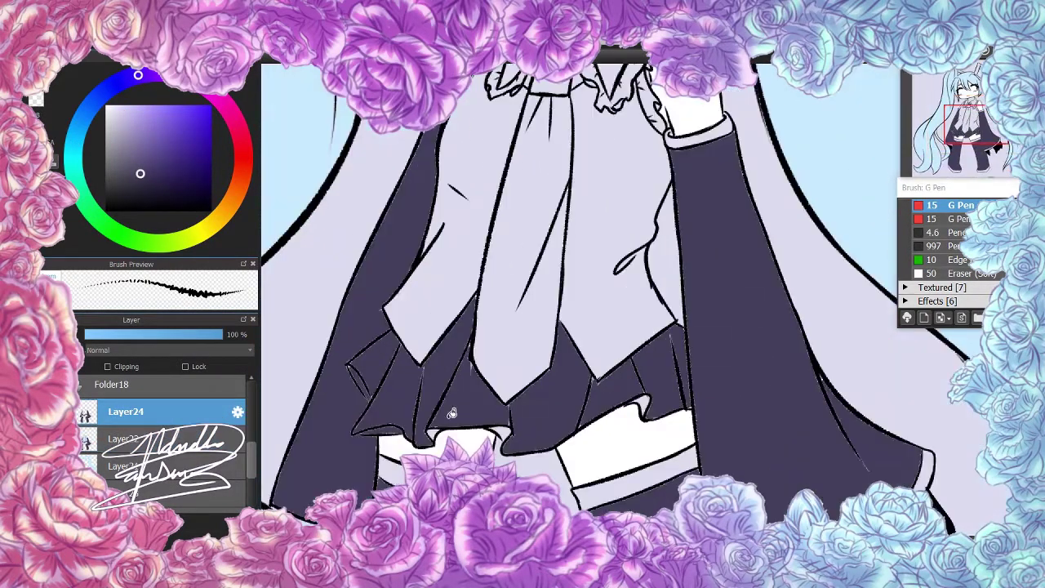
On a separate layer, refill the vest and collar with periwinkle blue and the ruffles, cuffs and stocking bands with aqua
{"action": "left_click", "coordinate": [122, 439]}
{"action": "left_click", "coordinate": [676, 161]}
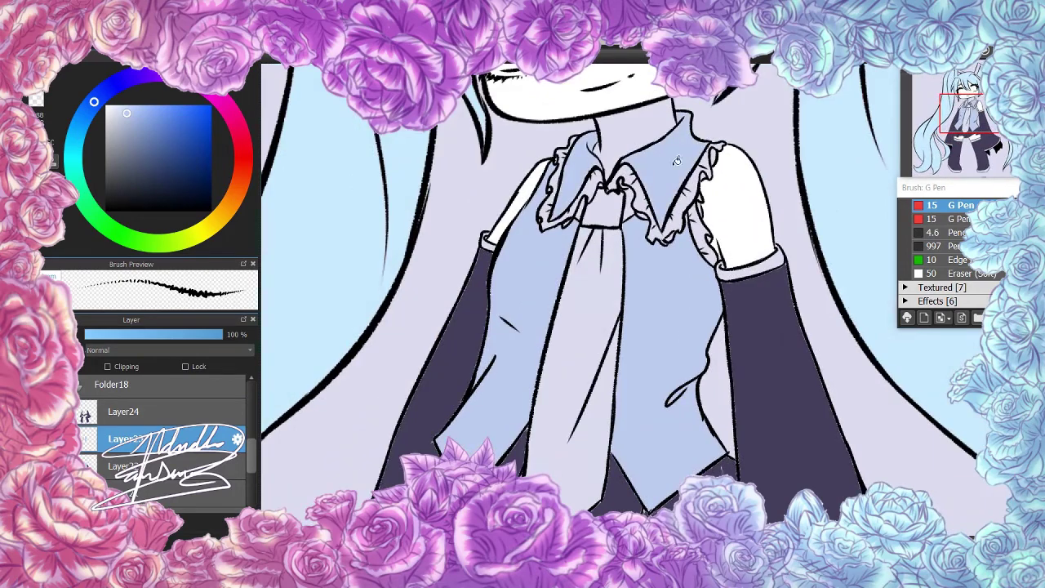
{"action": "left_click", "coordinate": [676, 161]}
{"action": "left_click", "coordinate": [750, 266]}
{"action": "left_click", "coordinate": [580, 152]}
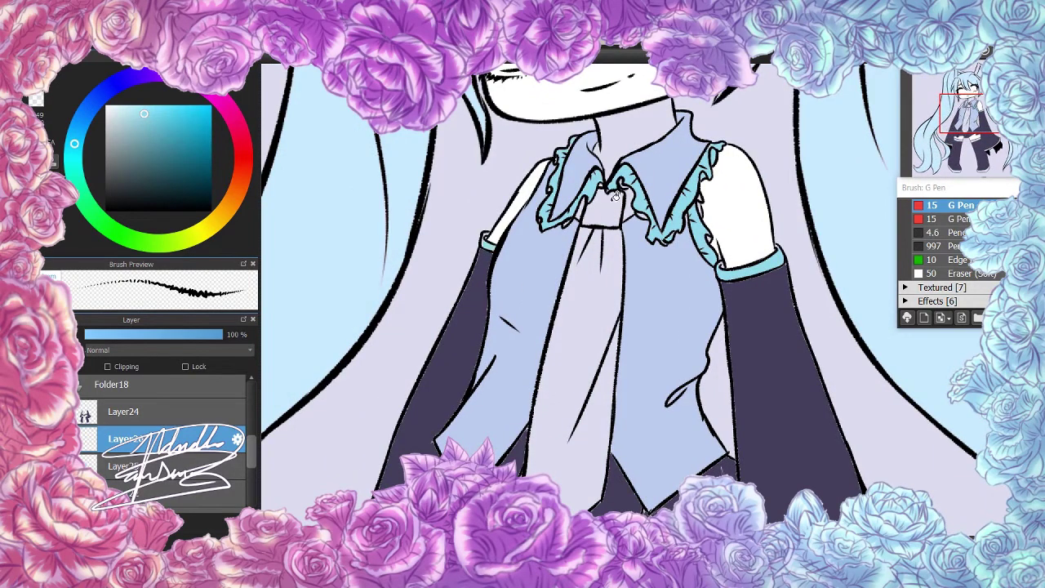
{"action": "scroll", "coordinate": [616, 196], "scroll_direction": "down", "scroll_amount": 5}
{"action": "scroll", "coordinate": [523, 326], "scroll_direction": "up", "scroll_amount": 3}
Paint an aqua trim stripe across the skirt's front pleat on a new layer, just above the hem
{"action": "scroll", "coordinate": [414, 329], "scroll_direction": "up", "scroll_amount": 2}
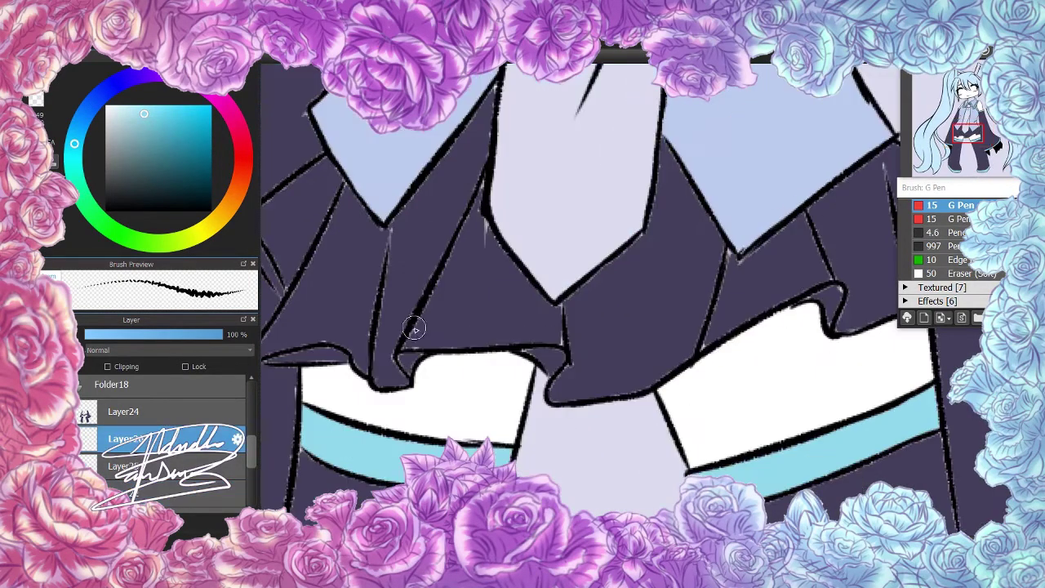
{"action": "key", "text": "ctrl+shift+n"}
{"action": "left_click_drag", "start_coordinate": [412, 326], "coordinate": [562, 325]}
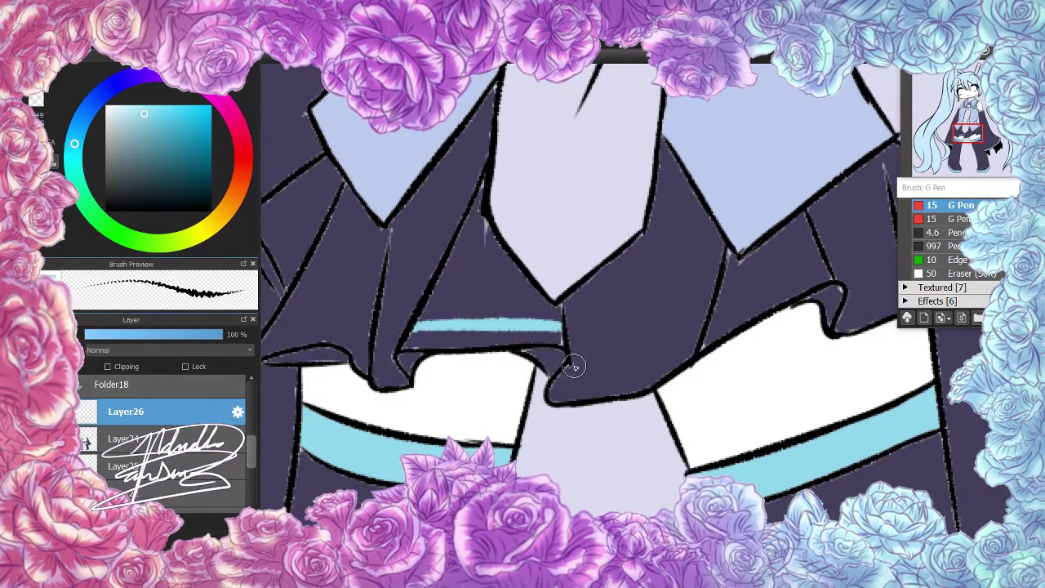
Paint a cyan trim stripe along the skirt's hem, following each pleat and fold, on Layer26
{"action": "left_click_drag", "start_coordinate": [567, 384], "coordinate": [684, 351]}
{"action": "scroll", "coordinate": [621, 359], "scroll_direction": "down", "scroll_amount": 3}
{"action": "scroll", "coordinate": [677, 347], "scroll_direction": "up", "scroll_amount": 3}
{"action": "scroll", "coordinate": [613, 378], "scroll_direction": "up", "scroll_amount": 2}
{"action": "left_click_drag", "start_coordinate": [356, 301], "coordinate": [380, 330]}
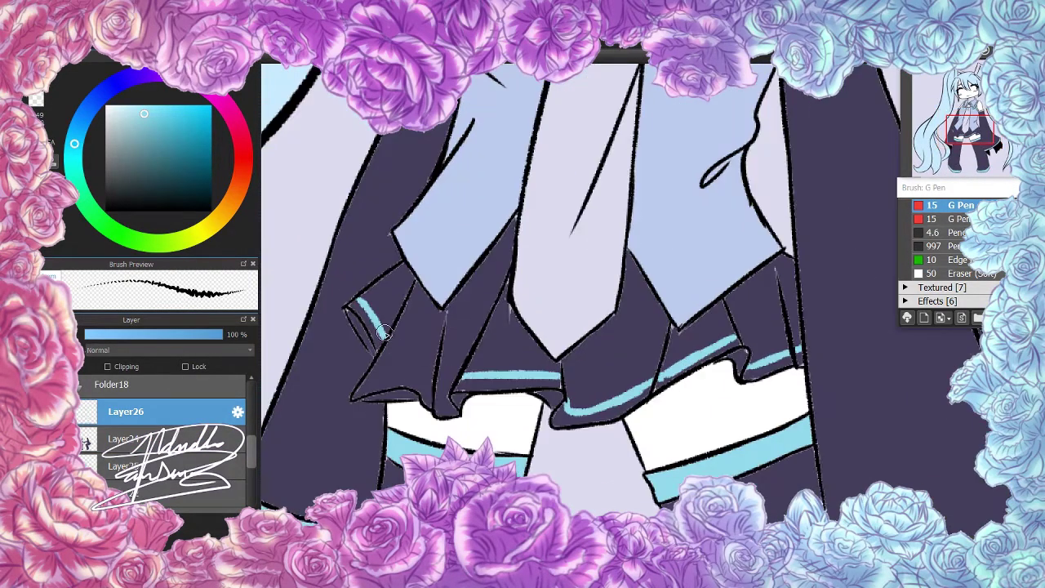
{"action": "scroll", "coordinate": [399, 377], "scroll_direction": "up", "scroll_amount": 2}
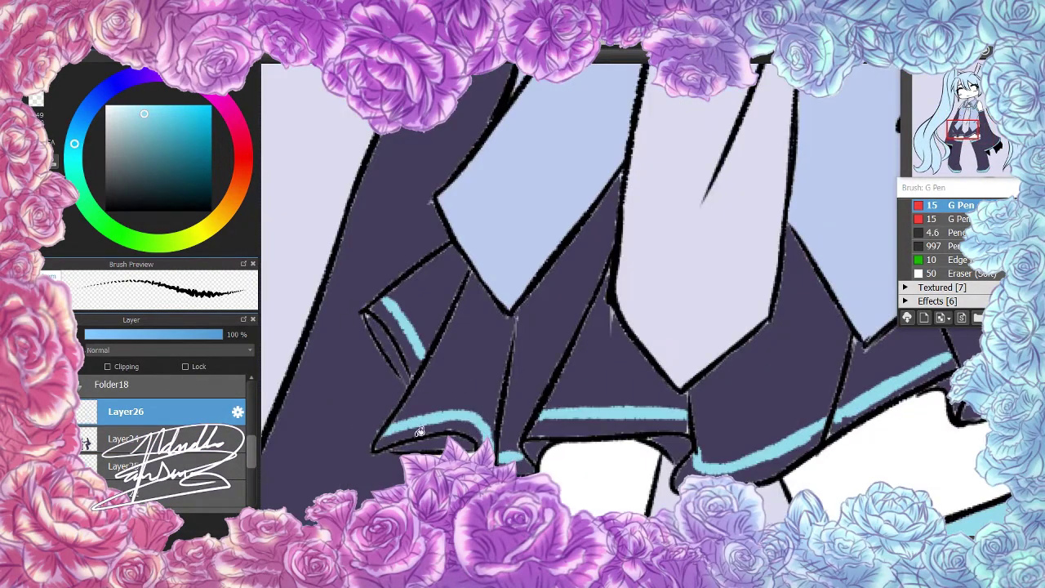
{"action": "scroll", "coordinate": [418, 431], "scroll_direction": "down", "scroll_amount": 4}
{"action": "scroll", "coordinate": [418, 431], "scroll_direction": "up", "scroll_amount": 2}
Colour the necktie light blue on the vest's colour layer
{"action": "left_click", "coordinate": [139, 465]}
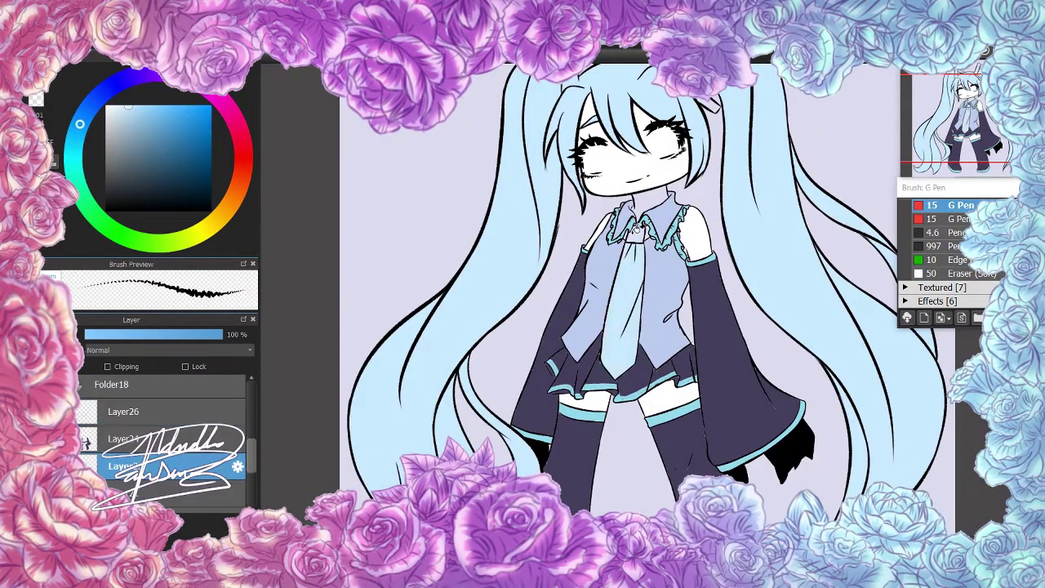
{"action": "scroll", "coordinate": [693, 292], "scroll_direction": "up", "scroll_amount": 2}
{"action": "scroll", "coordinate": [693, 292], "scroll_direction": "down", "scroll_amount": 3}
Colour the hair ornaments beside the ponytails red on Layer23, using a slightly softened red
{"action": "left_click", "coordinate": [243, 162]}
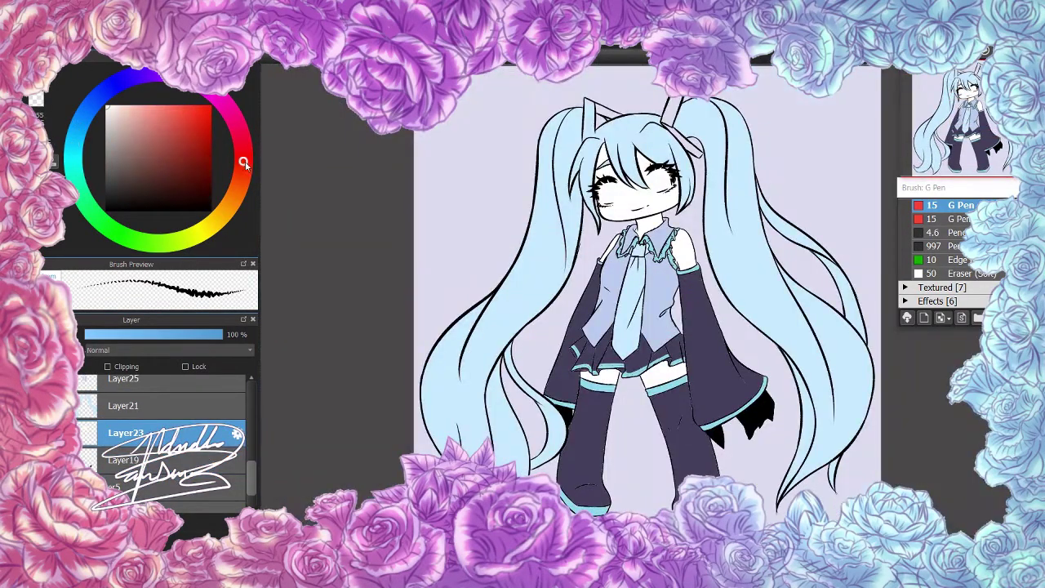
{"action": "scroll", "coordinate": [645, 285], "scroll_direction": "up", "scroll_amount": 3}
{"action": "left_click_drag", "start_coordinate": [671, 102], "coordinate": [696, 151]}
{"action": "scroll", "coordinate": [644, 285], "scroll_direction": "down", "scroll_amount": 3}
{"action": "left_click", "coordinate": [181, 106]}
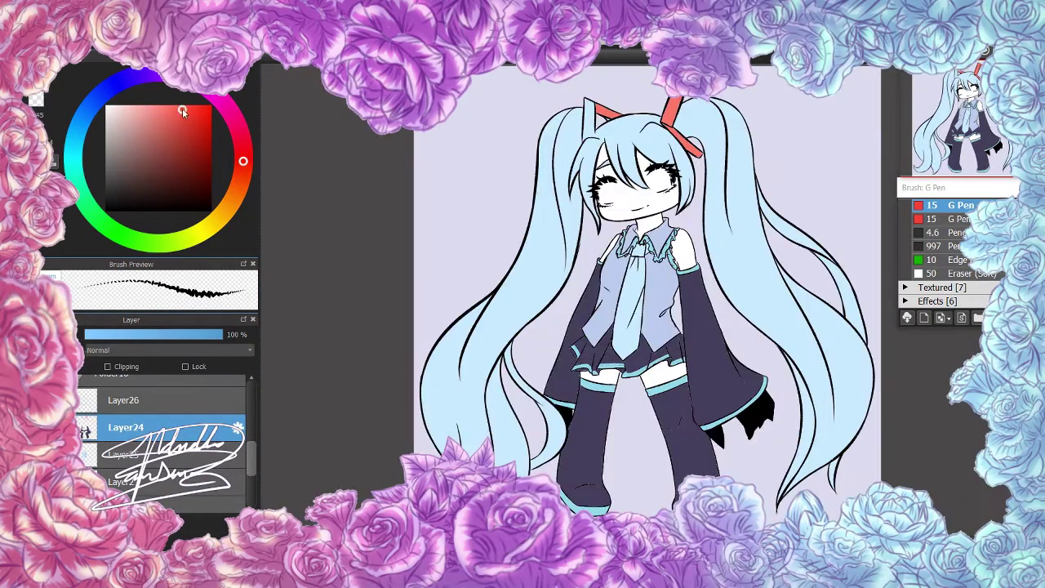
Add a clipping layer above the hair's colour layer and fill it with dark blue to expose unpainted gaps
{"action": "left_click", "coordinate": [139, 482]}
{"action": "left_click", "coordinate": [779, 124], "text": "alt"}
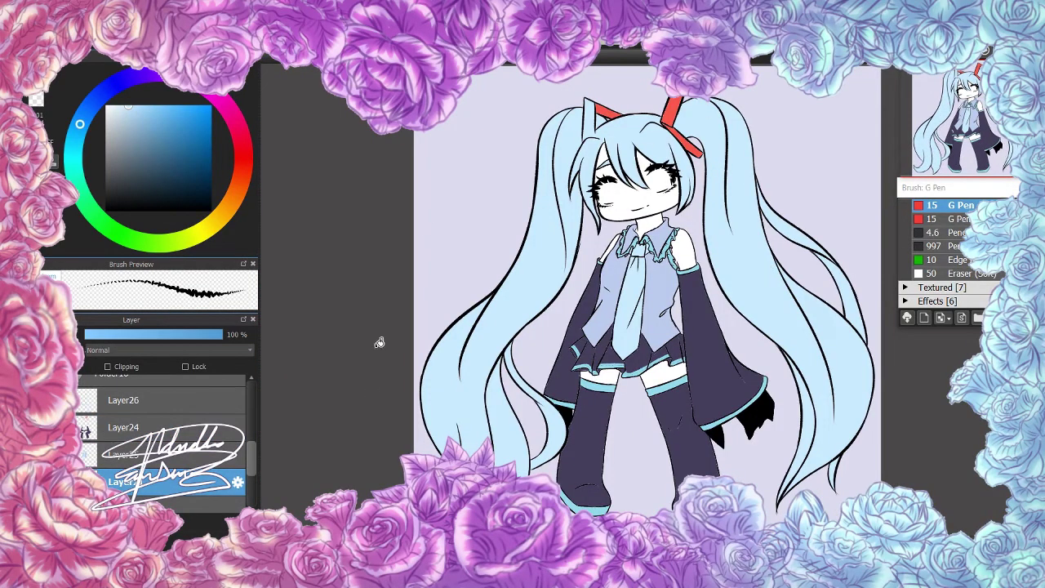
{"action": "scroll", "coordinate": [379, 343], "scroll_direction": "up", "scroll_amount": 5}
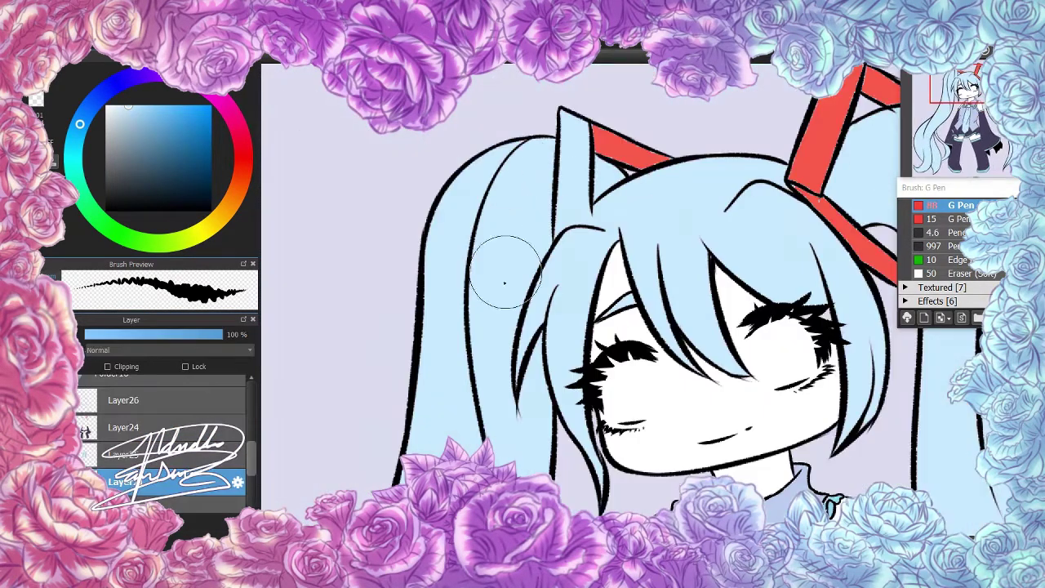
{"action": "scroll", "coordinate": [505, 283], "scroll_direction": "down", "scroll_amount": 5}
{"action": "scroll", "coordinate": [645, 294], "scroll_direction": "down", "scroll_amount": 2}
{"action": "left_click", "coordinate": [179, 168]}
{"action": "left_click", "coordinate": [106, 366]}
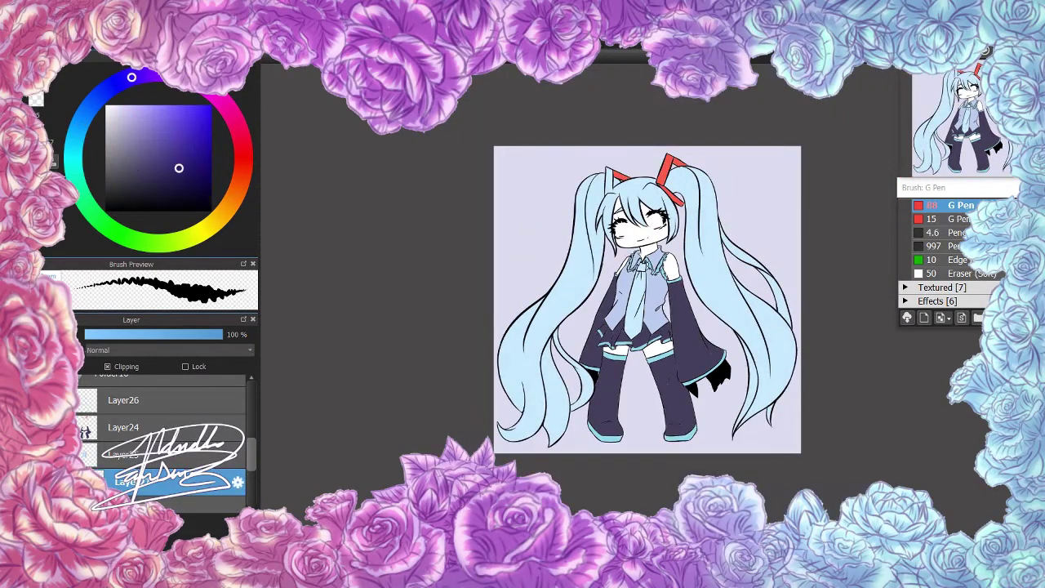
Fill the unpainted gaps along the line art of the left ponytail, down to its curled tips, on the hair layer
{"action": "scroll", "coordinate": [544, 205], "scroll_direction": "up", "scroll_amount": 5}
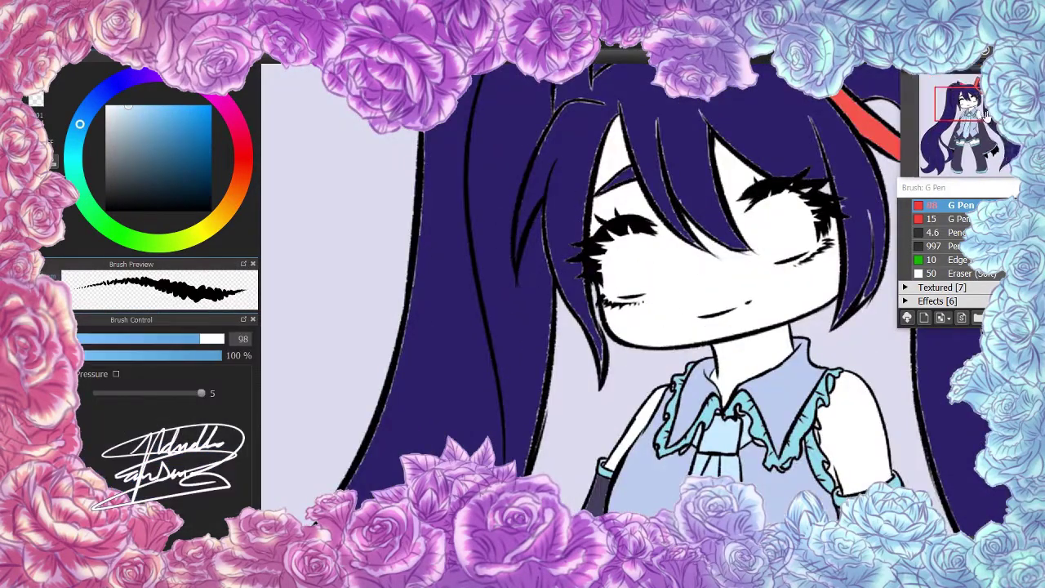
{"action": "left_click_drag", "start_coordinate": [984, 116], "coordinate": [975, 102]}
{"action": "left_click_drag", "start_coordinate": [571, 408], "coordinate": [624, 177]}
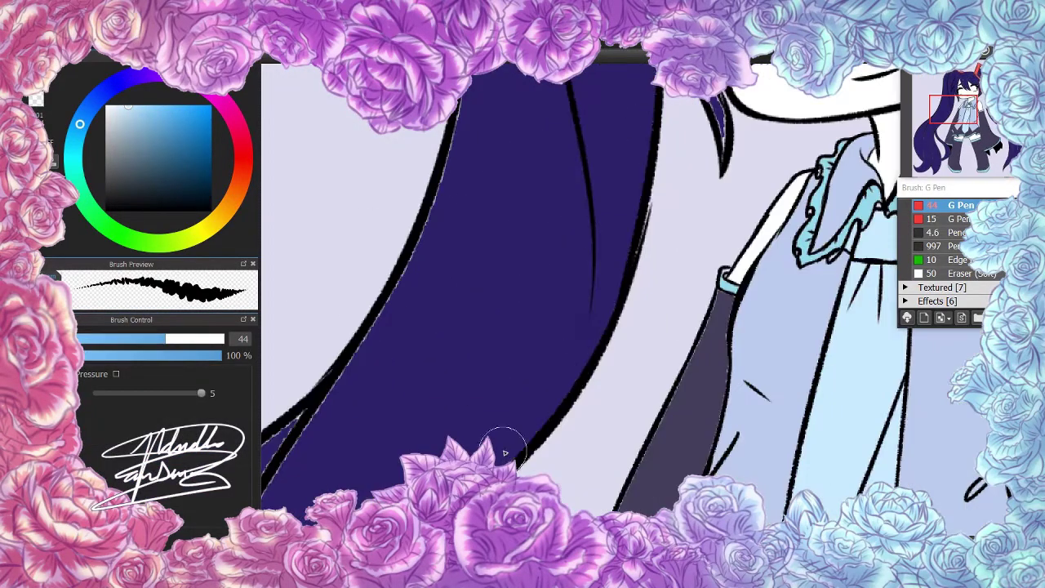
{"action": "mouse_move", "coordinate": [505, 451]}
{"action": "left_mouse_down"}
{"action": "mouse_move", "coordinate": [554, 338]}
{"action": "mouse_move", "coordinate": [439, 297]}
{"action": "mouse_move", "coordinate": [520, 452]}
{"action": "mouse_move", "coordinate": [573, 181]}
{"action": "mouse_move", "coordinate": [528, 304]}
{"action": "mouse_move", "coordinate": [500, 198]}
{"action": "mouse_move", "coordinate": [525, 419]}
{"action": "mouse_move", "coordinate": [654, 348]}
{"action": "mouse_move", "coordinate": [857, 166]}
{"action": "mouse_move", "coordinate": [509, 226]}
{"action": "mouse_move", "coordinate": [547, 285]}
{"action": "mouse_move", "coordinate": [751, 449]}
{"action": "mouse_move", "coordinate": [686, 349]}
{"action": "left_mouse_up"}
{"action": "mouse_move", "coordinate": [588, 409]}
{"action": "left_mouse_down"}
{"action": "mouse_move", "coordinate": [530, 352]}
{"action": "mouse_move", "coordinate": [558, 423]}
{"action": "left_mouse_up"}
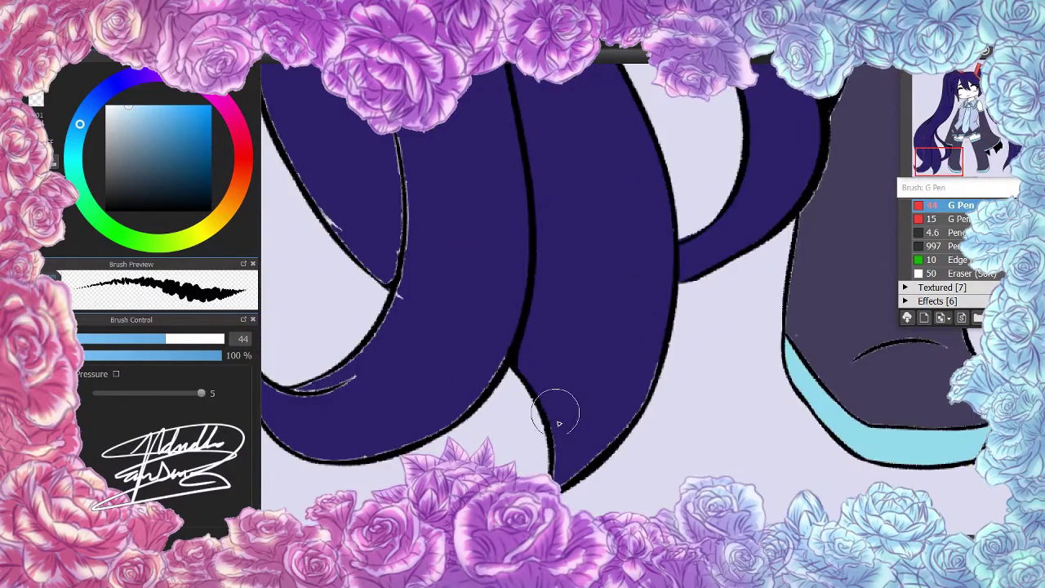
{"action": "left_click_drag", "start_coordinate": [688, 462], "coordinate": [510, 306]}
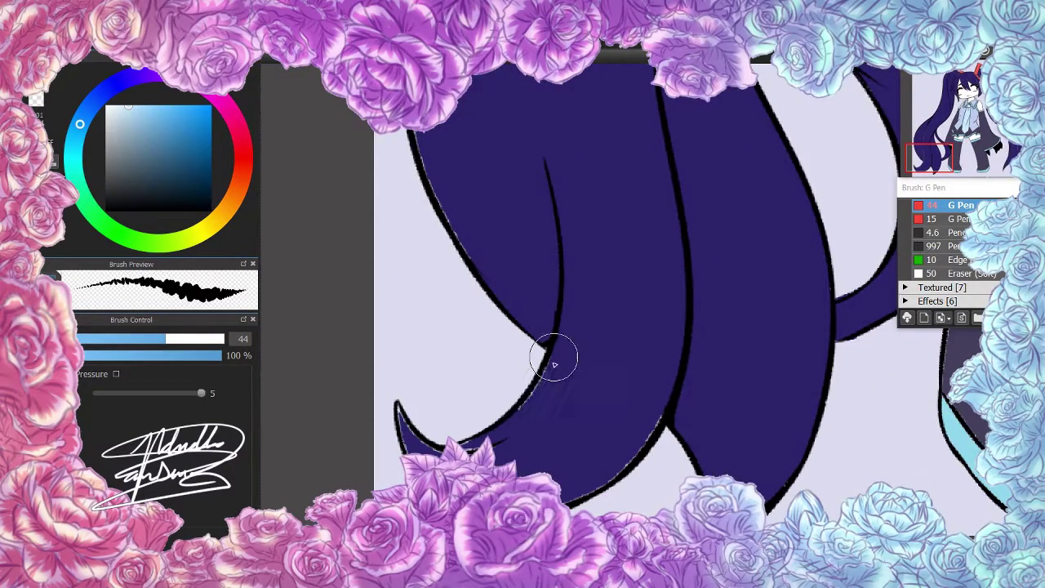
{"action": "mouse_move", "coordinate": [597, 475]}
{"action": "left_mouse_down"}
{"action": "mouse_move", "coordinate": [498, 427]}
{"action": "mouse_move", "coordinate": [408, 434]}
{"action": "left_mouse_up"}
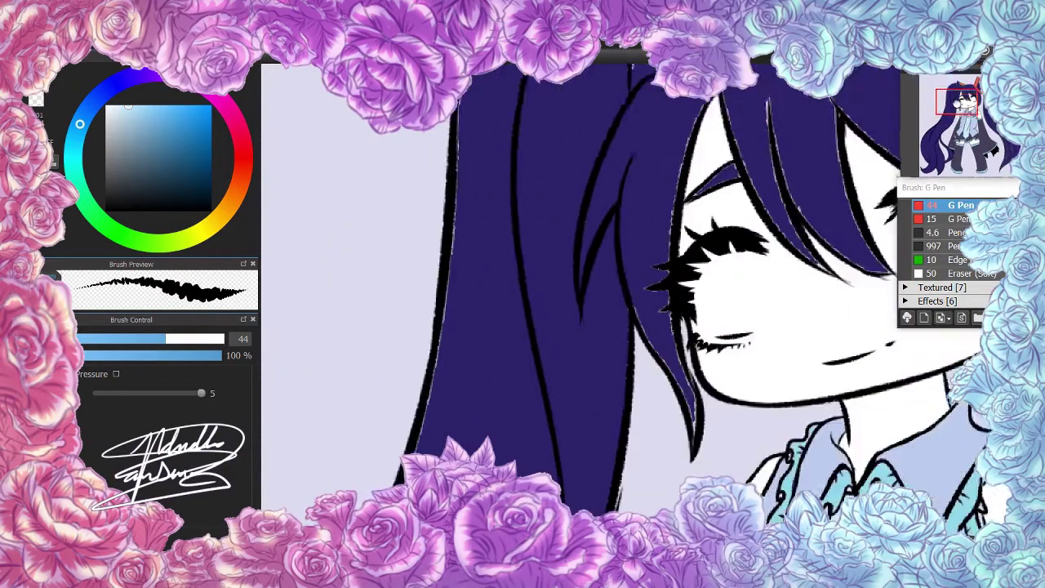
Fill the gaps at the top of the left ponytail and erase hair colour spilling beneath the left ornament
{"action": "left_click_drag", "start_coordinate": [408, 175], "coordinate": [384, 240]}
{"action": "left_click_drag", "start_coordinate": [425, 139], "coordinate": [555, 228]}
{"action": "key", "text": "e"}
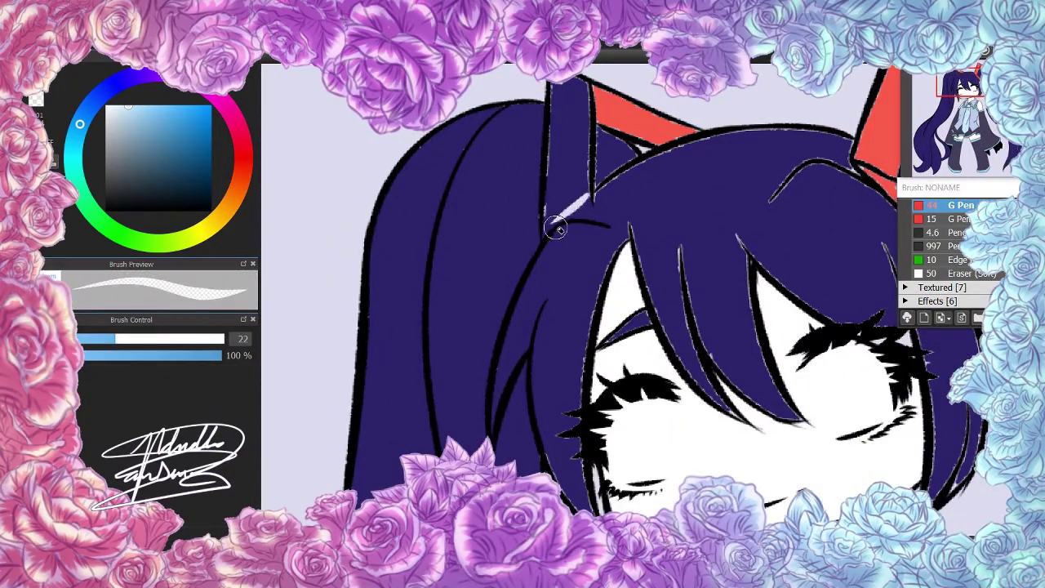
{"action": "key", "text": "b"}
{"action": "left_click_drag", "start_coordinate": [568, 390], "coordinate": [499, 296]}
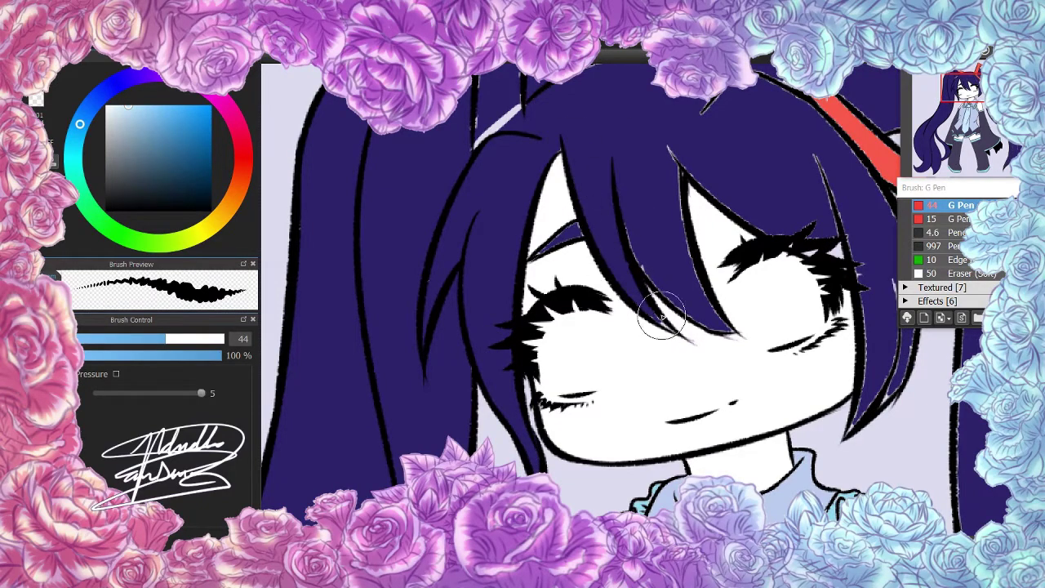
Fill the remaining gaps along the outlines of the bangs and the crown of the head
{"action": "left_click_drag", "start_coordinate": [669, 57], "coordinate": [506, 175]}
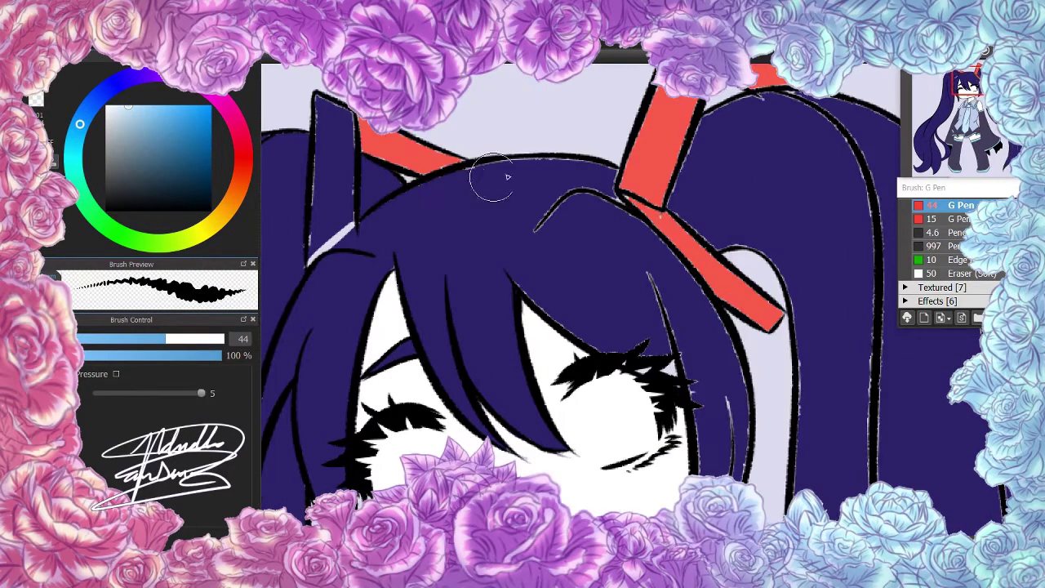
{"action": "left_click_drag", "start_coordinate": [535, 230], "coordinate": [609, 199]}
{"action": "left_click_drag", "start_coordinate": [646, 271], "coordinate": [692, 363]}
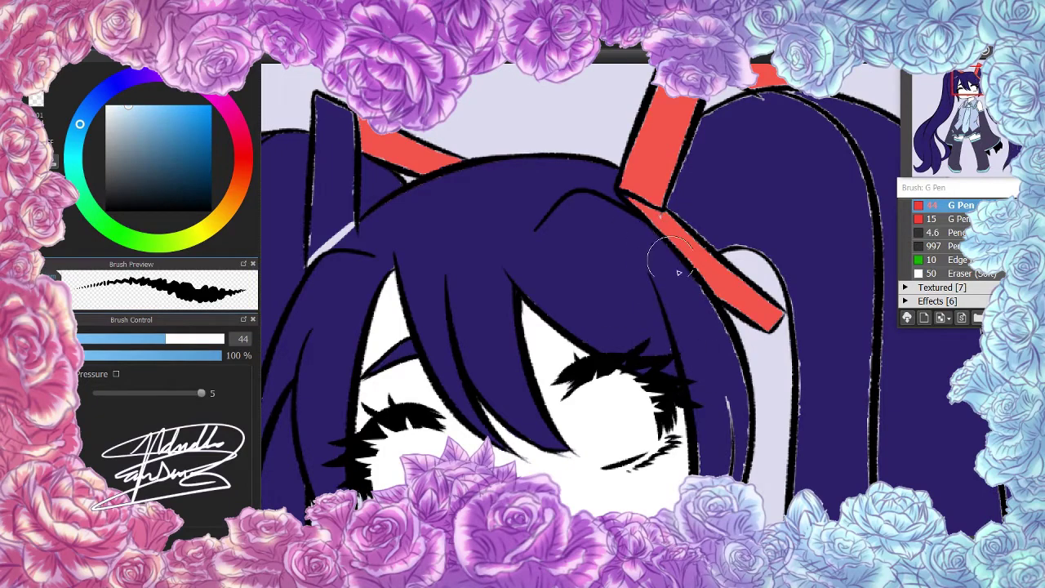
{"action": "scroll", "coordinate": [718, 310], "scroll_direction": "down", "scroll_amount": 3}
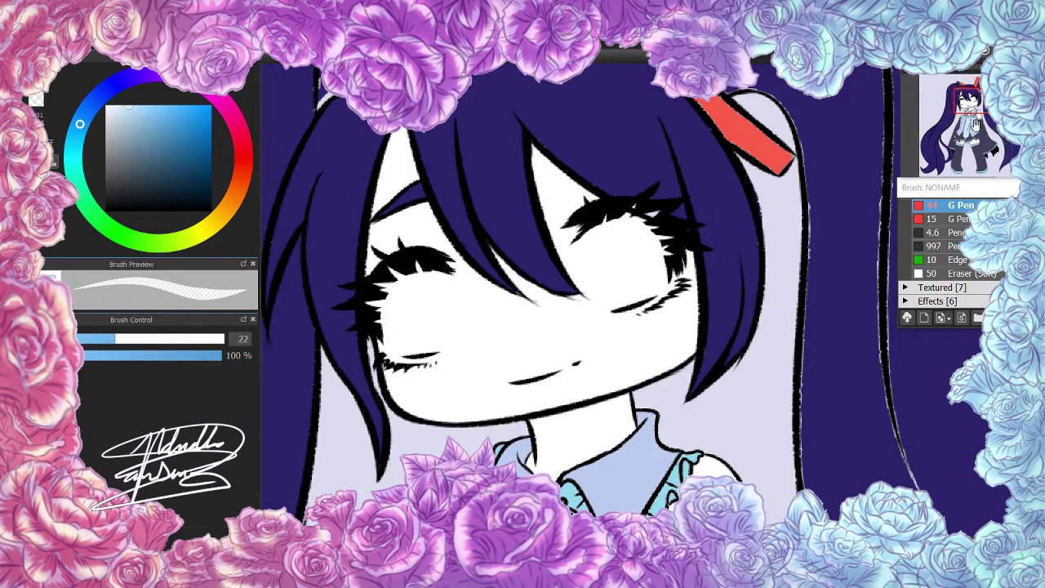
Fill the gaps along the outlines of the right ponytail's upper part, beside the red ornament
{"action": "scroll", "coordinate": [653, 204], "scroll_direction": "up", "scroll_amount": 3}
{"action": "left_click_drag", "start_coordinate": [612, 144], "coordinate": [669, 380]}
{"action": "left_click_drag", "start_coordinate": [481, 164], "coordinate": [588, 359]}
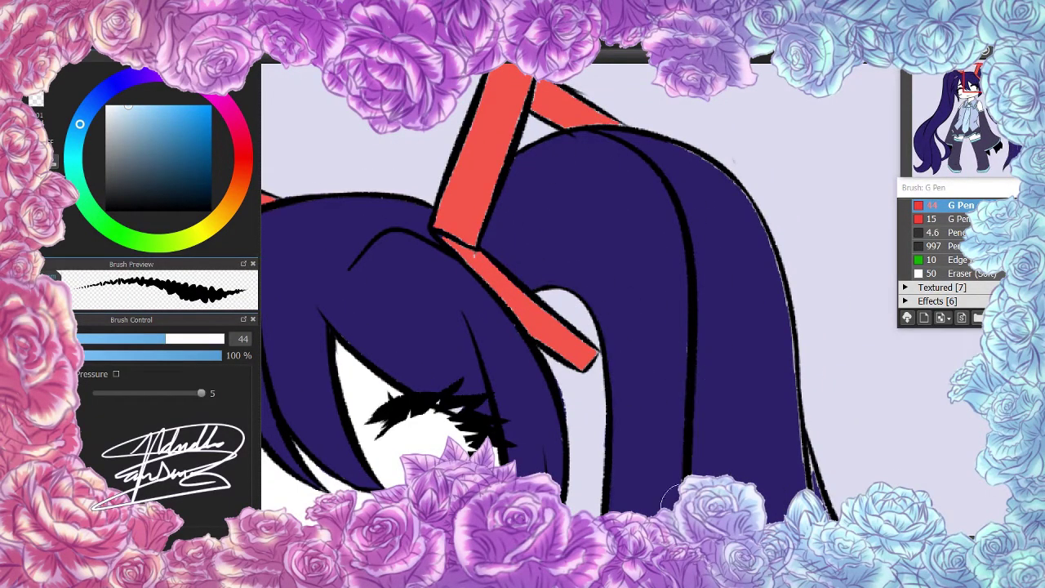
{"action": "scroll", "coordinate": [730, 236], "scroll_direction": "down", "scroll_amount": 2}
{"action": "left_click_drag", "start_coordinate": [660, 149], "coordinate": [711, 234]}
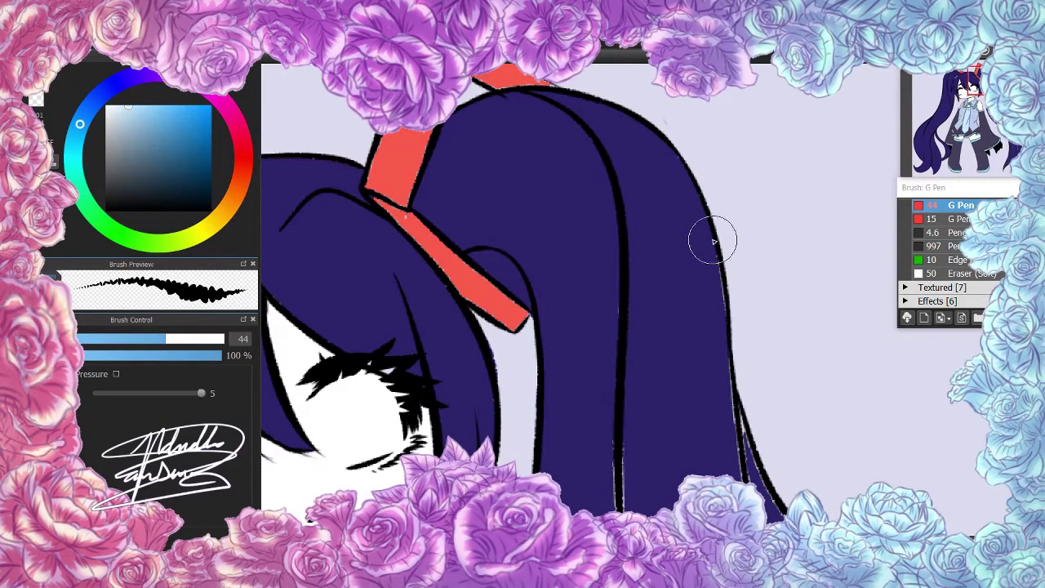
Fill the gaps along the middle of the right ponytail and its loose side strands
{"action": "scroll", "coordinate": [735, 212], "scroll_direction": "down", "scroll_amount": 3}
{"action": "scroll", "coordinate": [763, 189], "scroll_direction": "down", "scroll_amount": 2}
{"action": "scroll", "coordinate": [419, 361], "scroll_direction": "up", "scroll_amount": 2}
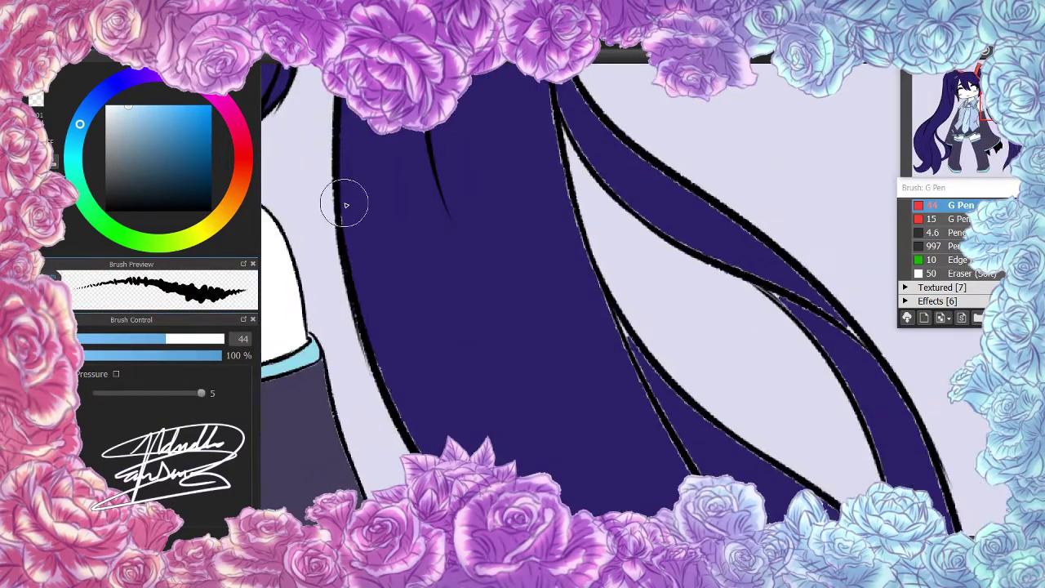
{"action": "left_click_drag", "start_coordinate": [539, 106], "coordinate": [647, 397]}
{"action": "scroll", "coordinate": [647, 397], "scroll_direction": "down", "scroll_amount": 2}
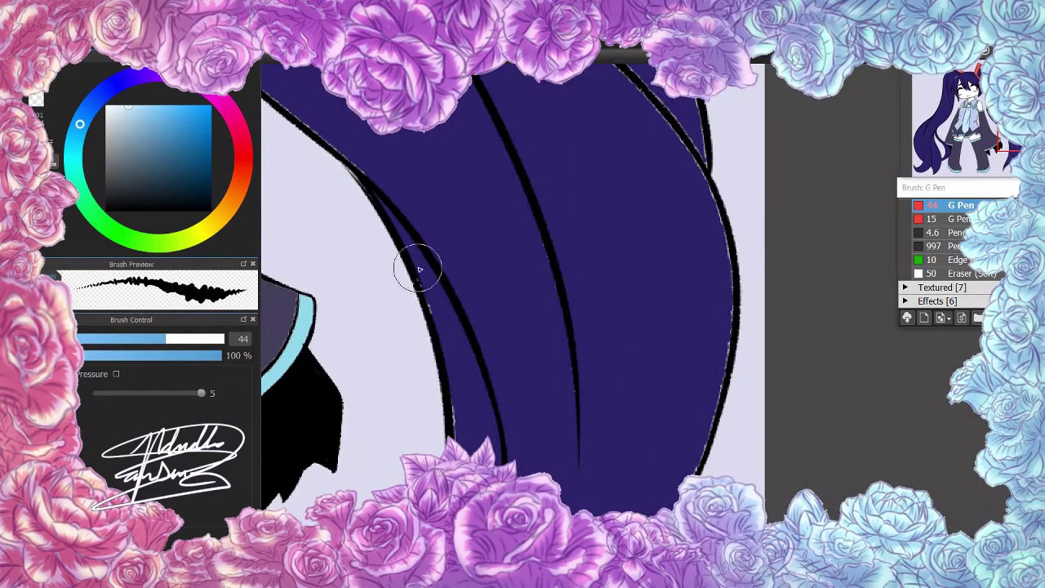
{"action": "scroll", "coordinate": [413, 264], "scroll_direction": "up", "scroll_amount": 2}
{"action": "scroll", "coordinate": [528, 277], "scroll_direction": "down", "scroll_amount": 2}
{"action": "scroll", "coordinate": [523, 270], "scroll_direction": "up", "scroll_amount": 2}
{"action": "scroll", "coordinate": [495, 247], "scroll_direction": "down", "scroll_amount": 2}
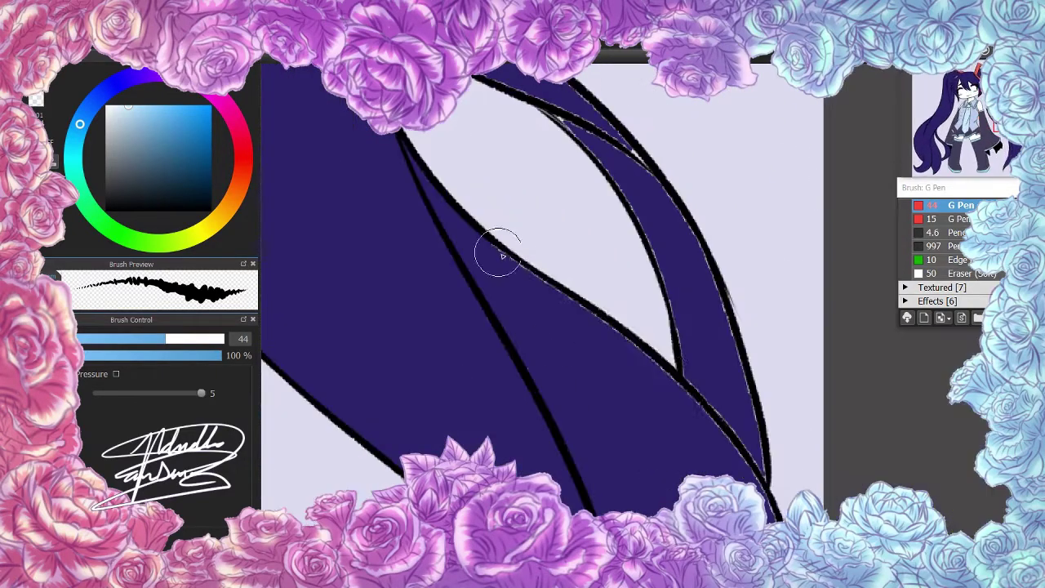
Fill the gaps at the lower end of the right ponytail, including its small separate tip
{"action": "scroll", "coordinate": [683, 367], "scroll_direction": "up", "scroll_amount": 2}
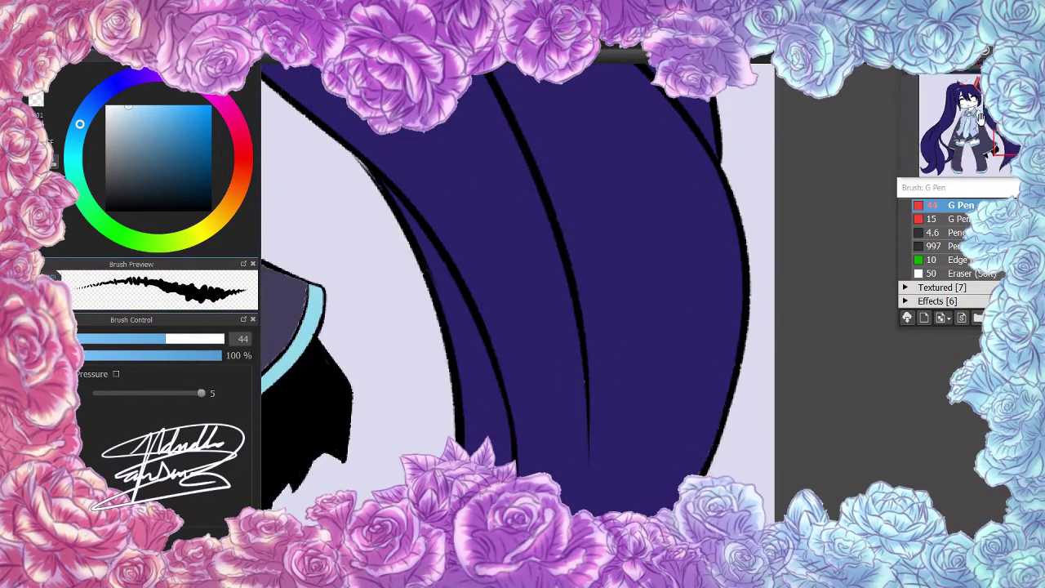
{"action": "scroll", "coordinate": [526, 382], "scroll_direction": "down", "scroll_amount": 2}
{"action": "scroll", "coordinate": [527, 382], "scroll_direction": "down", "scroll_amount": 2}
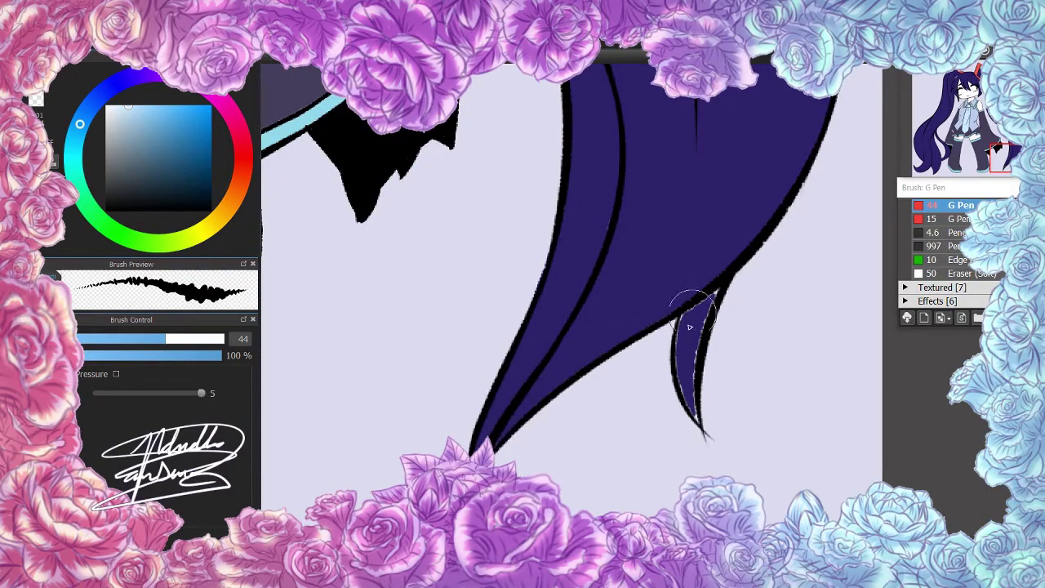
{"action": "scroll", "coordinate": [700, 396], "scroll_direction": "down", "scroll_amount": 2}
{"action": "scroll", "coordinate": [552, 280], "scroll_direction": "up", "scroll_amount": 2}
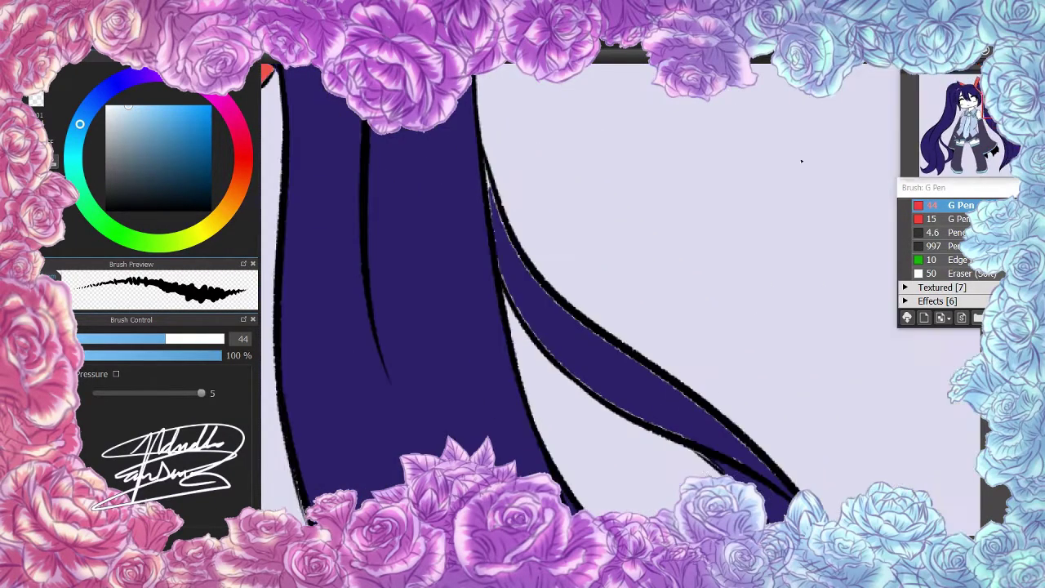
{"action": "scroll", "coordinate": [595, 386], "scroll_direction": "down", "scroll_amount": 2}
Move the dark blue clipping layer directly above Layer25 so it covers the vest and tie
{"action": "scroll", "coordinate": [483, 175], "scroll_direction": "down", "scroll_amount": 5}
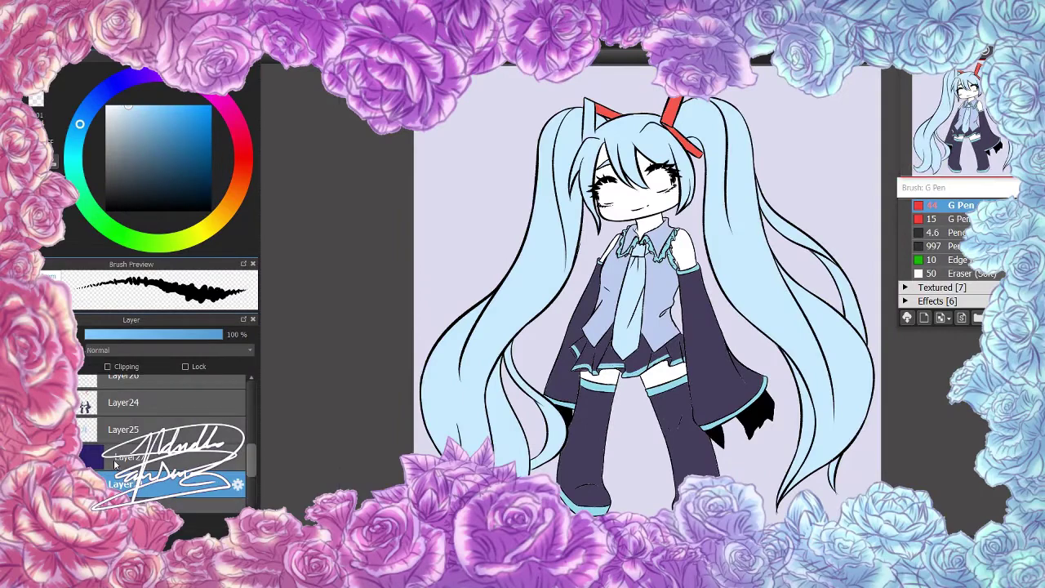
{"action": "left_click_drag", "start_coordinate": [116, 464], "coordinate": [116, 424]}
{"action": "scroll", "coordinate": [572, 286], "scroll_direction": "up", "scroll_amount": 3}
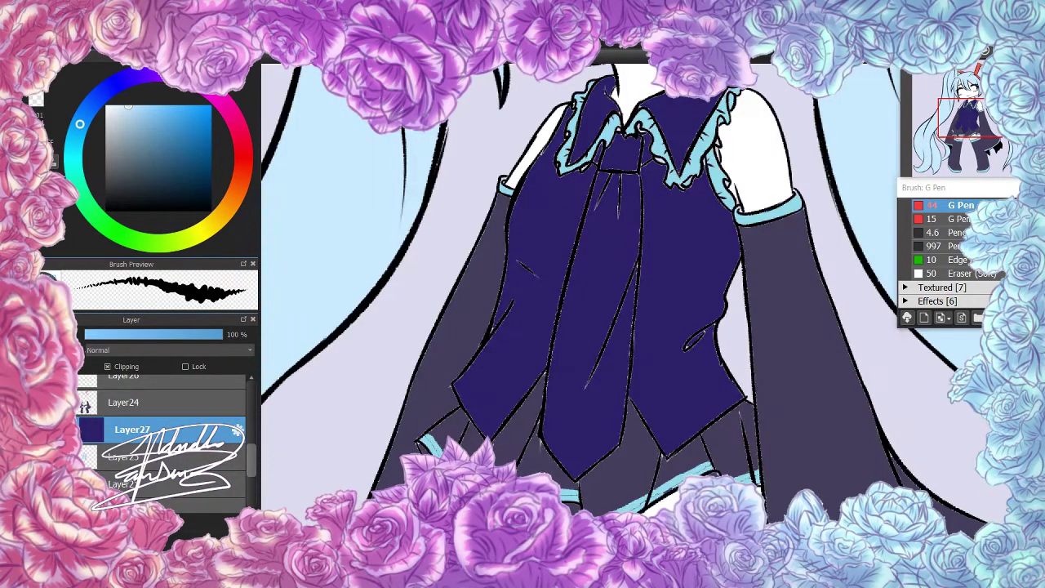
Fill the unpainted gaps along the line art of the vest, collar and tie on Layer25
{"action": "scroll", "coordinate": [299, 397], "scroll_direction": "up", "scroll_amount": 4}
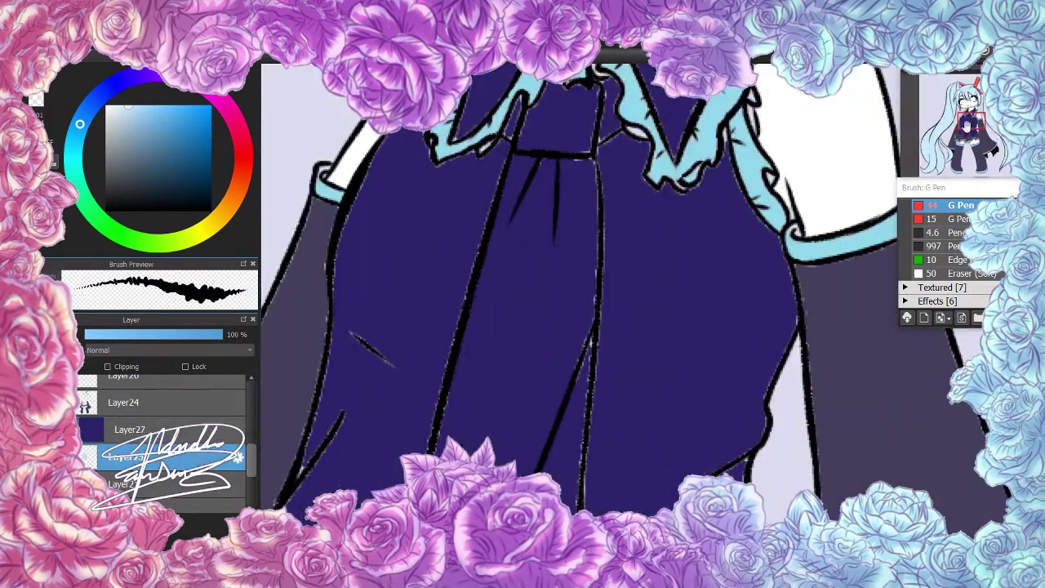
{"action": "scroll", "coordinate": [552, 240], "scroll_direction": "down", "scroll_amount": 4}
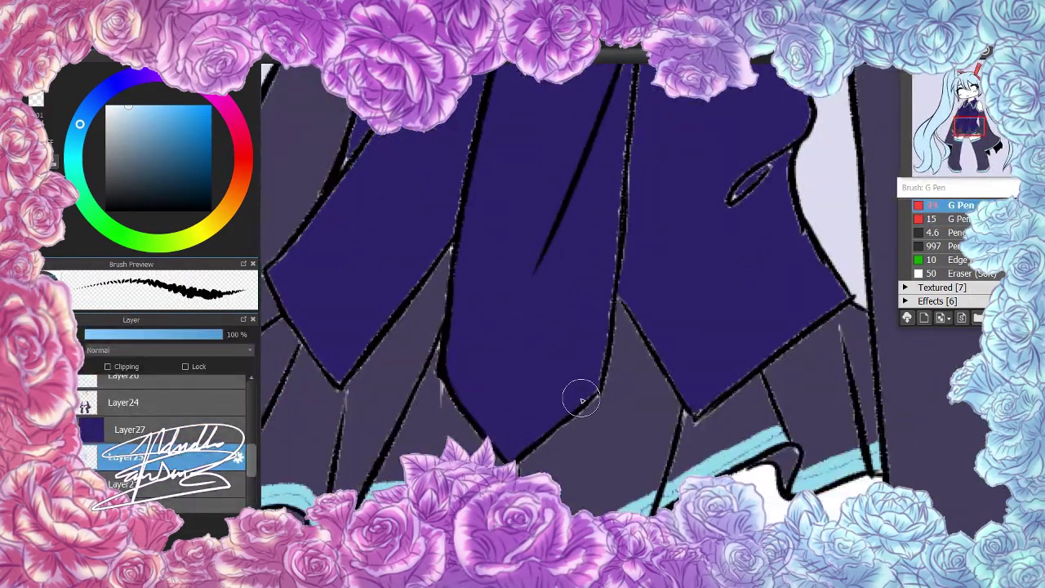
{"action": "scroll", "coordinate": [351, 318], "scroll_direction": "down", "scroll_amount": 3}
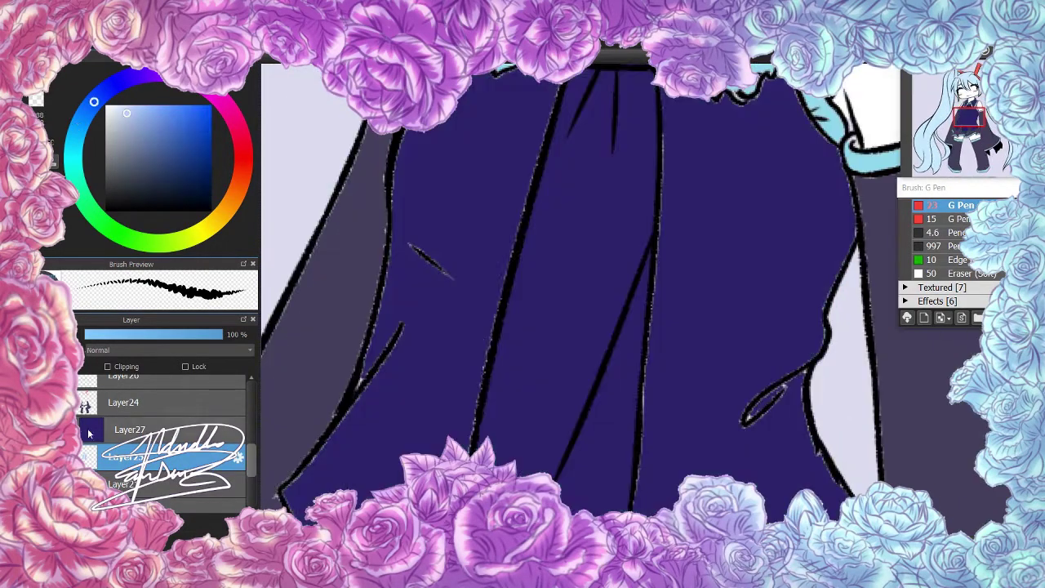
{"action": "left_click_drag", "start_coordinate": [402, 325], "coordinate": [313, 462]}
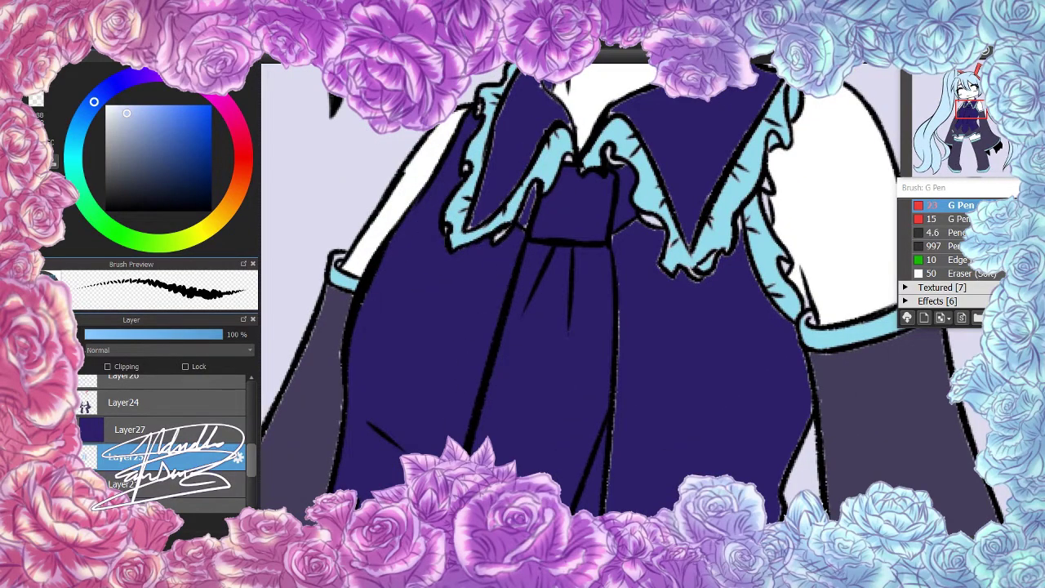
{"action": "left_click", "coordinate": [576, 169], "text": "alt"}
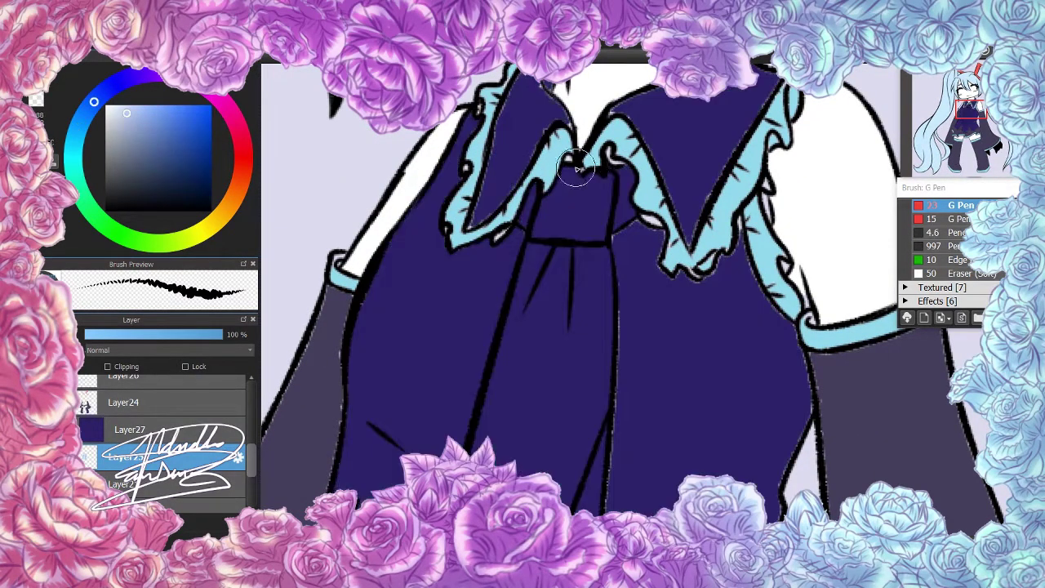
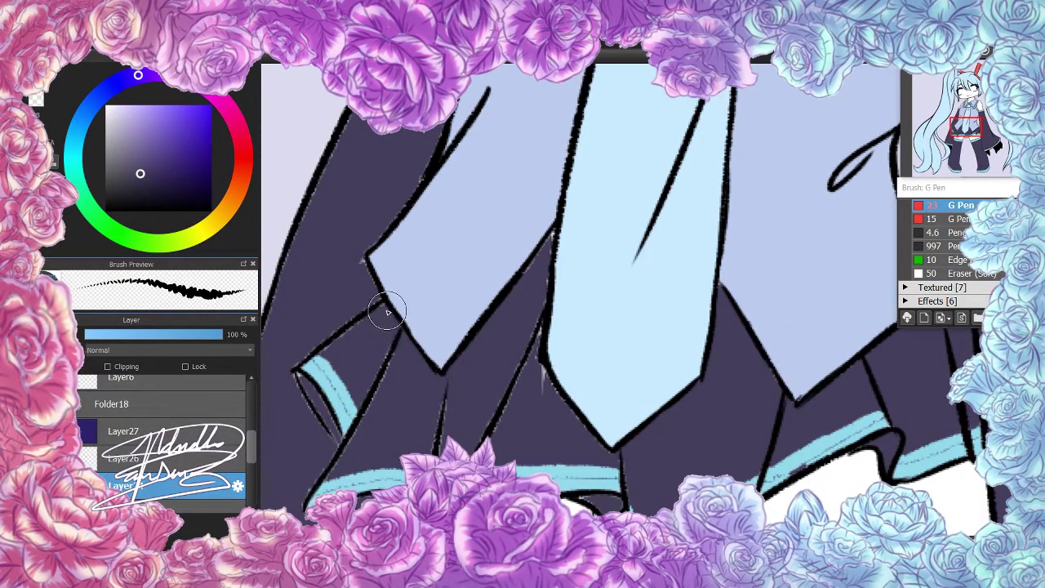
Fill the unpainted gaps along the line art of the dark skirt, boot and sleeve
{"action": "left_click_drag", "start_coordinate": [331, 347], "coordinate": [365, 408]}
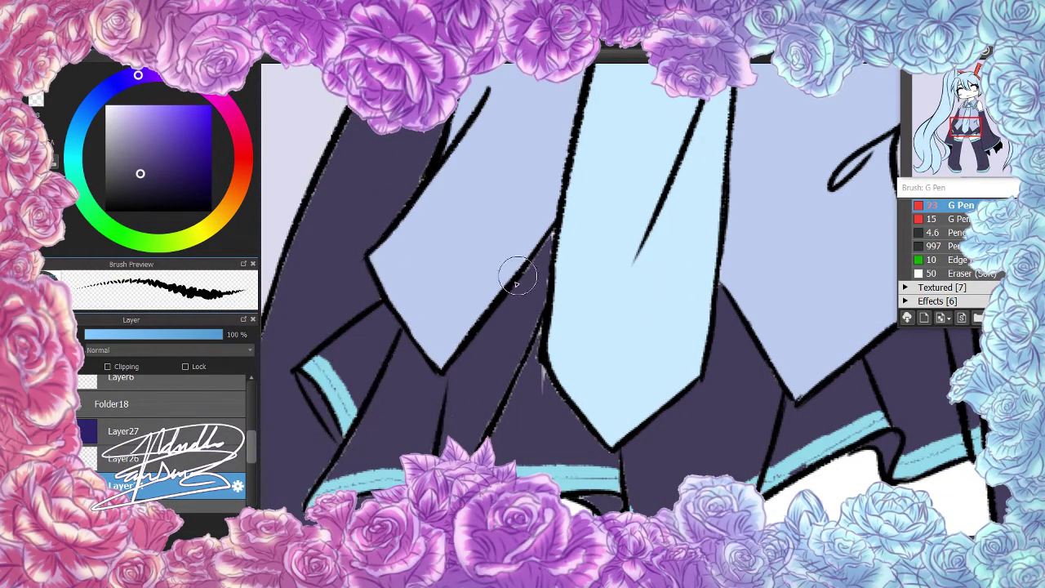
{"action": "left_click_drag", "start_coordinate": [547, 268], "coordinate": [480, 448]}
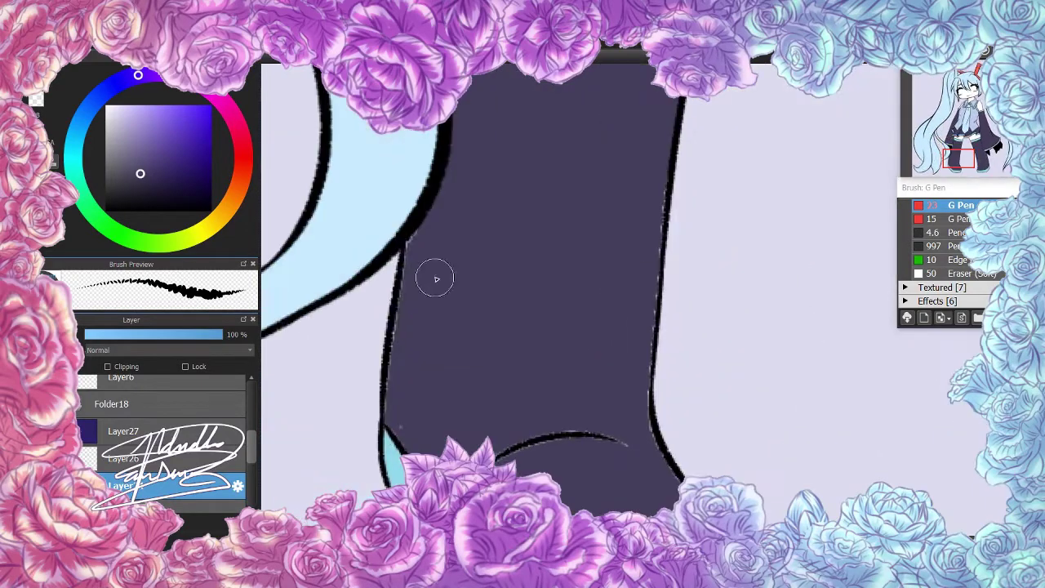
{"action": "left_click_drag", "start_coordinate": [495, 455], "coordinate": [630, 443]}
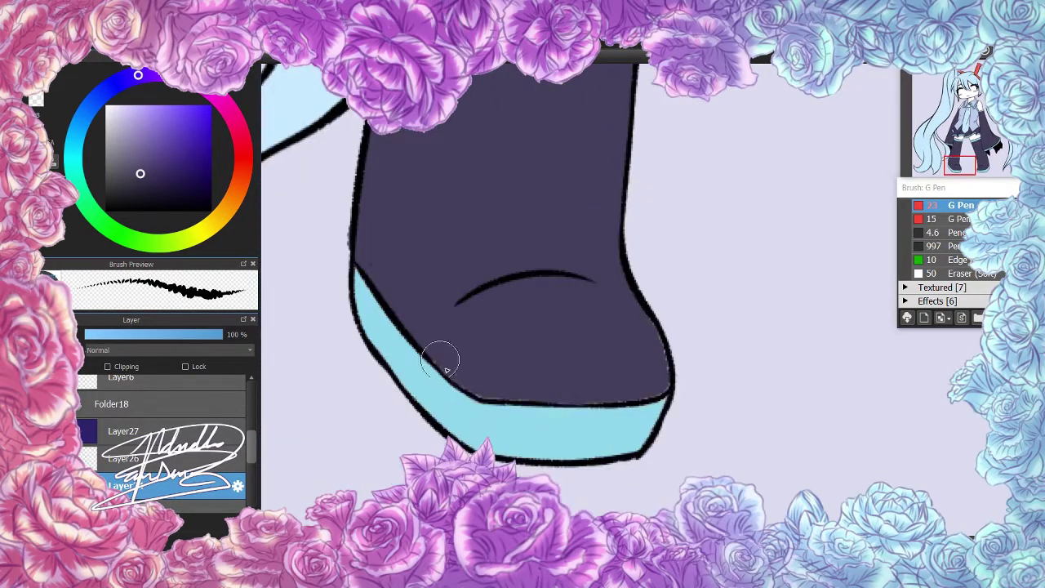
{"action": "left_click_drag", "start_coordinate": [443, 361], "coordinate": [655, 380]}
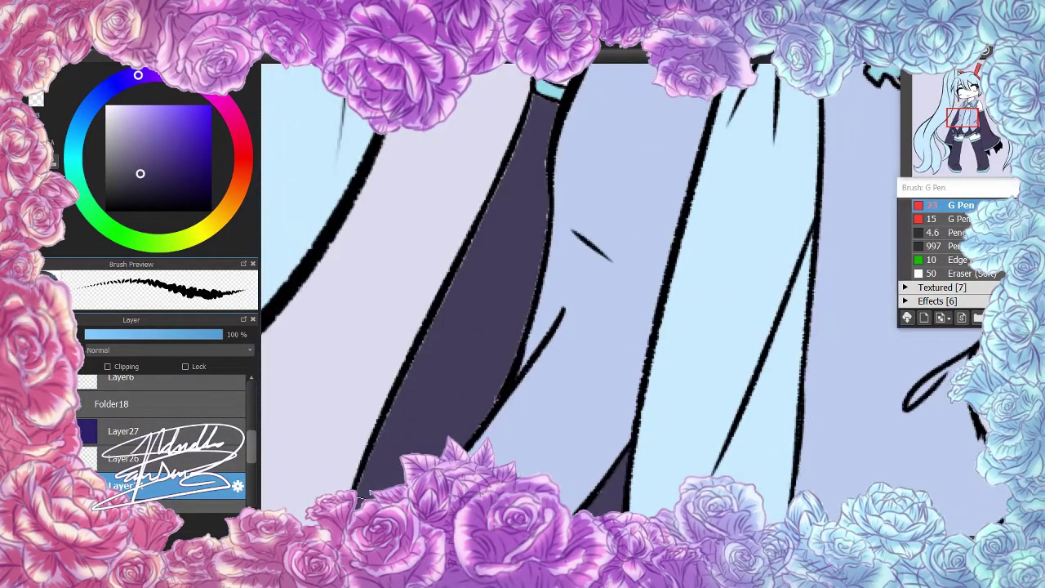
{"action": "left_click_drag", "start_coordinate": [407, 364], "coordinate": [517, 153]}
{"action": "mouse_move", "coordinate": [539, 104]}
{"action": "left_mouse_down"}
{"action": "mouse_move", "coordinate": [539, 242]}
{"action": "mouse_move", "coordinate": [525, 285]}
{"action": "left_mouse_up"}
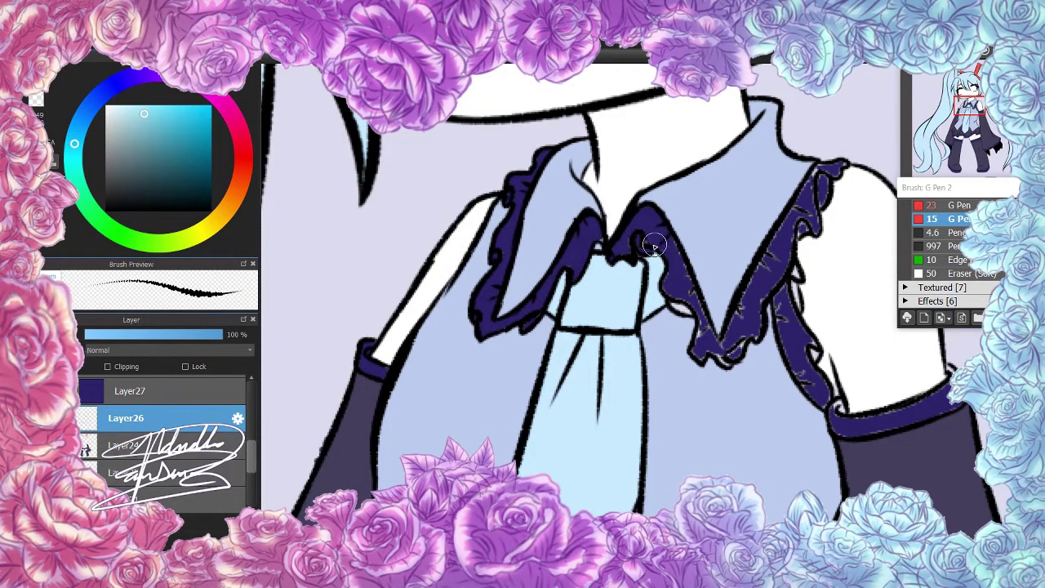
Fill the gaps in the collar ruffles, armhole frill and cuff trim on Layer26 with the G Pen 2
{"action": "mouse_move", "coordinate": [696, 349]}
{"action": "left_mouse_down"}
{"action": "mouse_move", "coordinate": [614, 360]}
{"action": "mouse_move", "coordinate": [657, 320]}
{"action": "mouse_move", "coordinate": [731, 180]}
{"action": "left_mouse_up"}
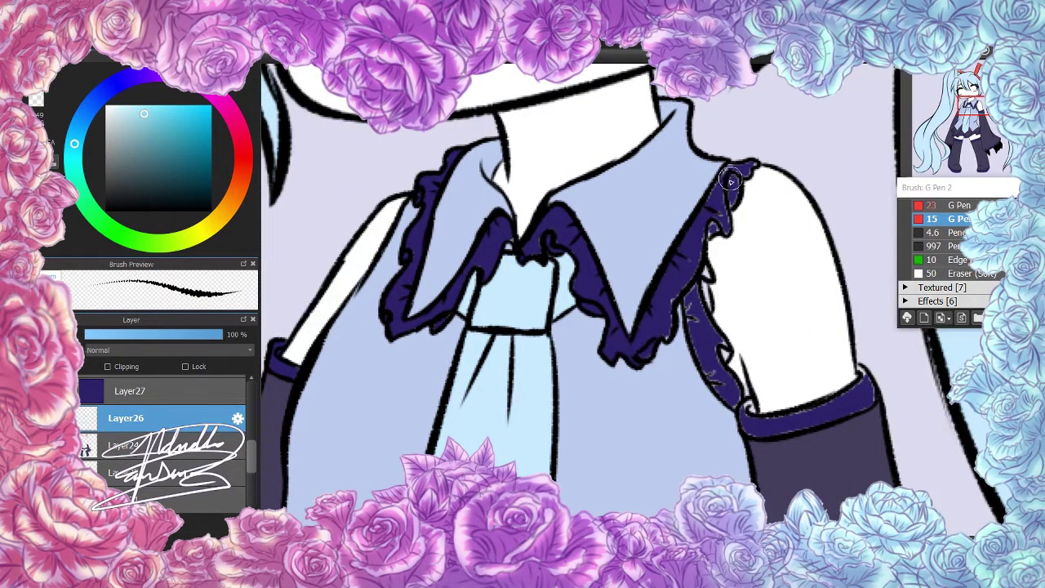
{"action": "left_click_drag", "start_coordinate": [693, 335], "coordinate": [725, 346]}
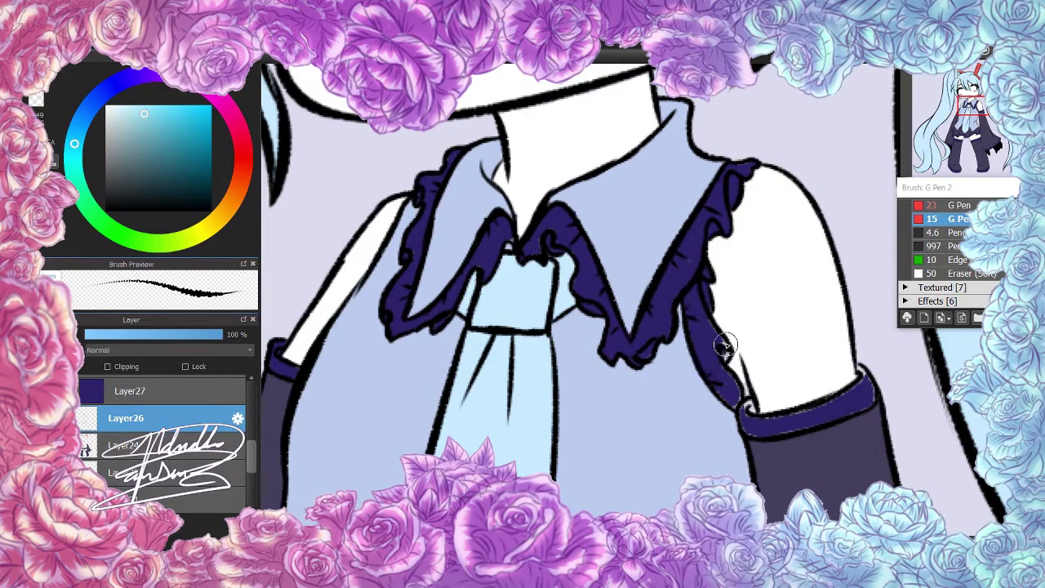
{"action": "mouse_move", "coordinate": [746, 414]}
{"action": "left_mouse_down"}
{"action": "mouse_move", "coordinate": [877, 374]}
{"action": "mouse_move", "coordinate": [459, 302]}
{"action": "left_mouse_up"}
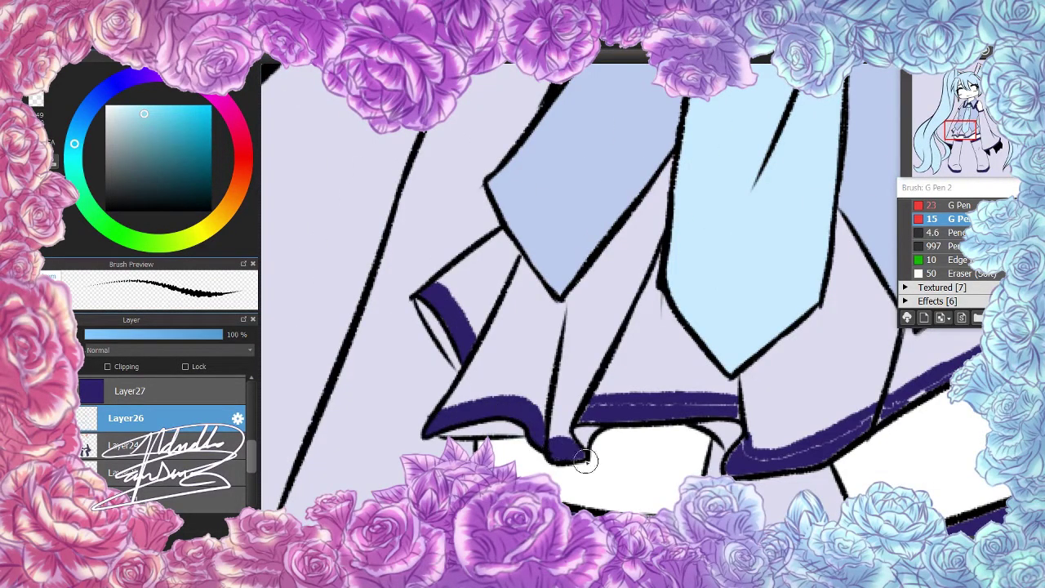
Fill the gaps in the trim along the skirt hem and in the stocking band below it
{"action": "scroll", "coordinate": [677, 408], "scroll_direction": "right", "scroll_amount": 3}
{"action": "scroll", "coordinate": [751, 367], "scroll_direction": "right", "scroll_amount": 3}
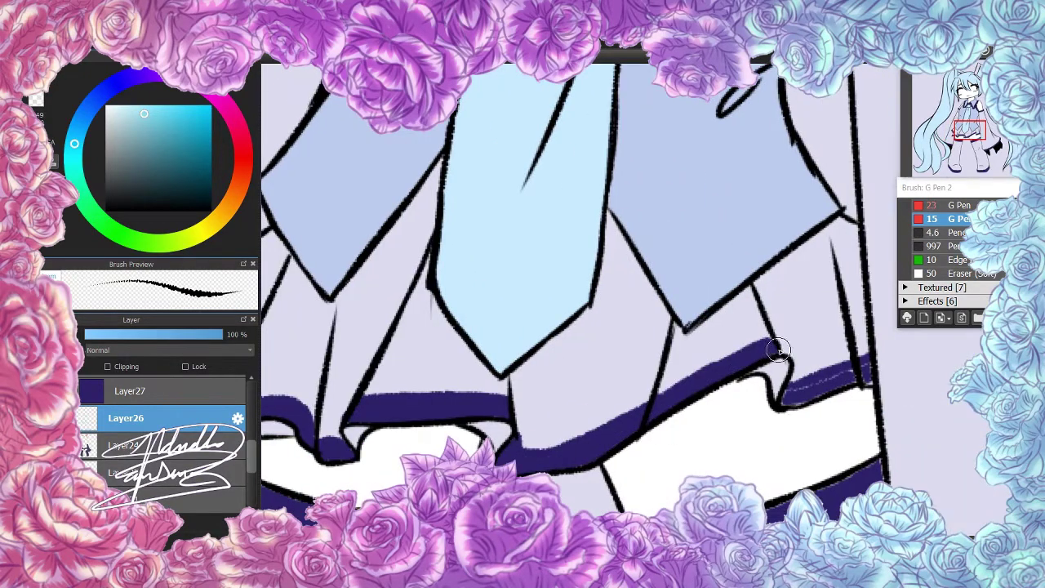
{"action": "mouse_move", "coordinate": [778, 349]}
{"action": "left_mouse_down"}
{"action": "mouse_move", "coordinate": [798, 391]}
{"action": "mouse_move", "coordinate": [868, 373]}
{"action": "left_mouse_up"}
{"action": "scroll", "coordinate": [350, 305], "scroll_direction": "down", "scroll_amount": 3}
{"action": "scroll", "coordinate": [350, 306], "scroll_direction": "left", "scroll_amount": 2}
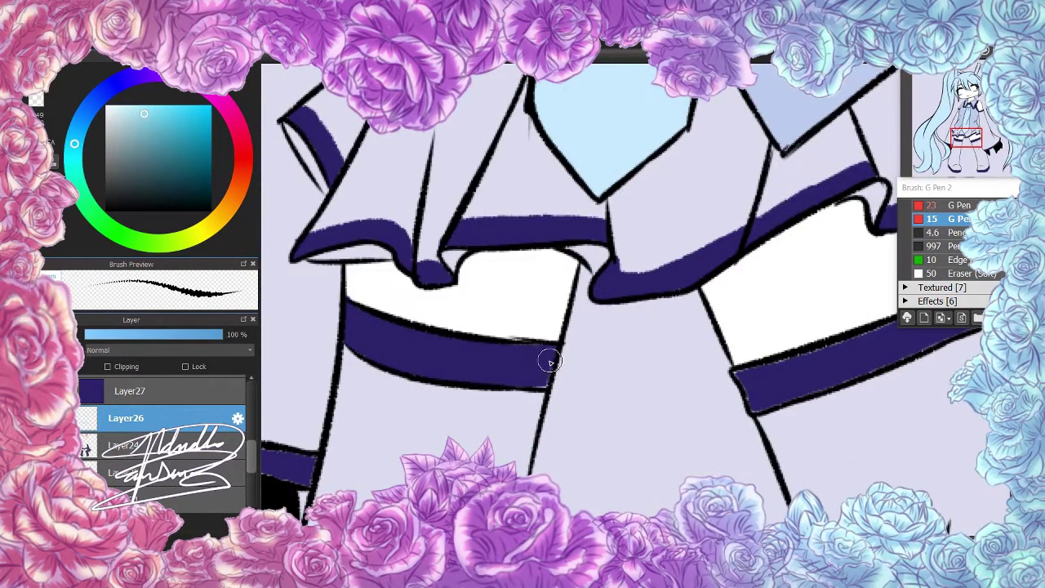
Fill the gaps in the trim along the hems of both wide sleeves
{"action": "scroll", "coordinate": [549, 361], "scroll_direction": "right", "scroll_amount": 3}
{"action": "scroll", "coordinate": [858, 250], "scroll_direction": "up", "scroll_amount": 3}
{"action": "mouse_move", "coordinate": [571, 400]}
{"action": "left_mouse_down"}
{"action": "mouse_move", "coordinate": [681, 345]}
{"action": "mouse_move", "coordinate": [819, 200]}
{"action": "left_mouse_up"}
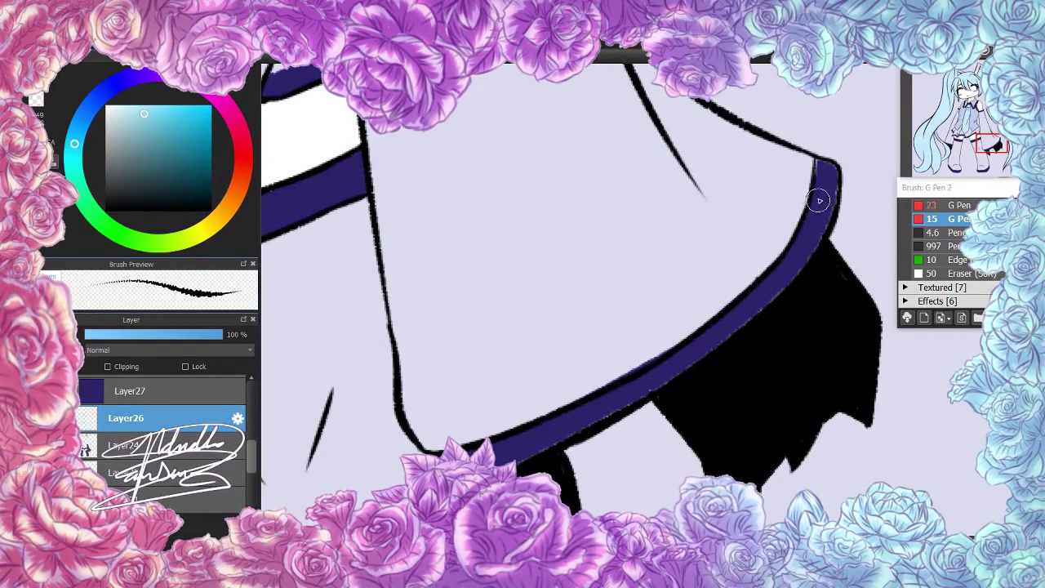
{"action": "scroll", "coordinate": [496, 226], "scroll_direction": "down", "scroll_amount": 3}
{"action": "left_click_drag", "start_coordinate": [496, 227], "coordinate": [681, 280]}
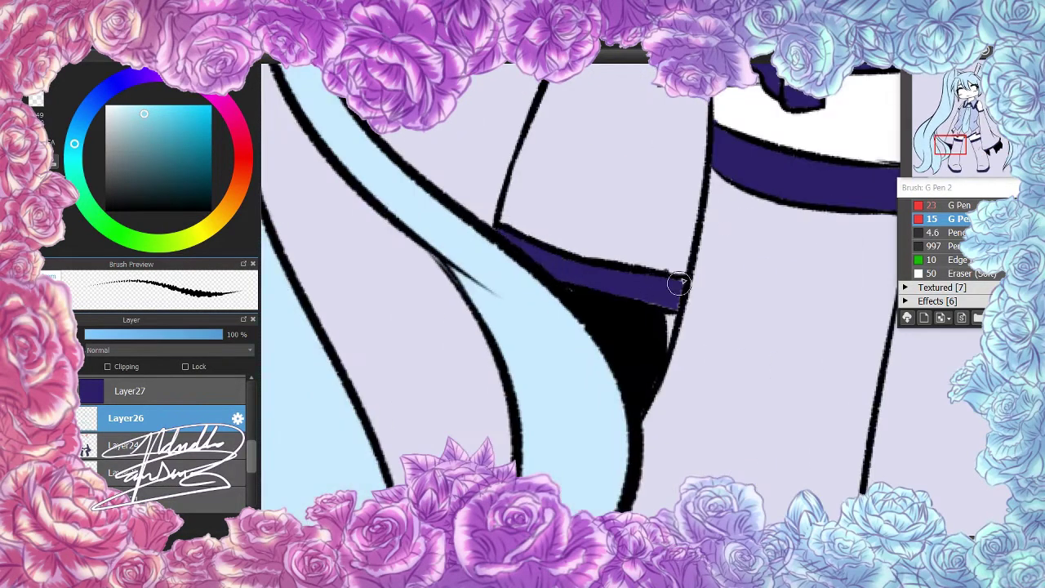
Fill the remaining gaps in the soles of both boots
{"action": "scroll", "coordinate": [680, 280], "scroll_direction": "down", "scroll_amount": 3}
{"action": "scroll", "coordinate": [571, 327], "scroll_direction": "up", "scroll_amount": 3}
{"action": "scroll", "coordinate": [458, 286], "scroll_direction": "left", "scroll_amount": 2}
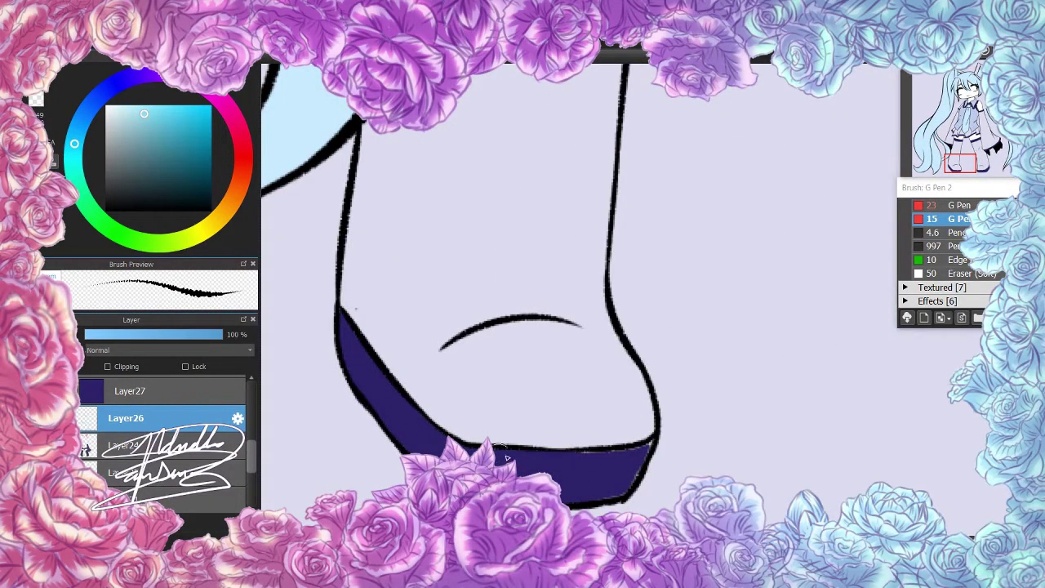
{"action": "scroll", "coordinate": [596, 461], "scroll_direction": "down", "scroll_amount": 2}
{"action": "scroll", "coordinate": [513, 366], "scroll_direction": "up", "scroll_amount": 2}
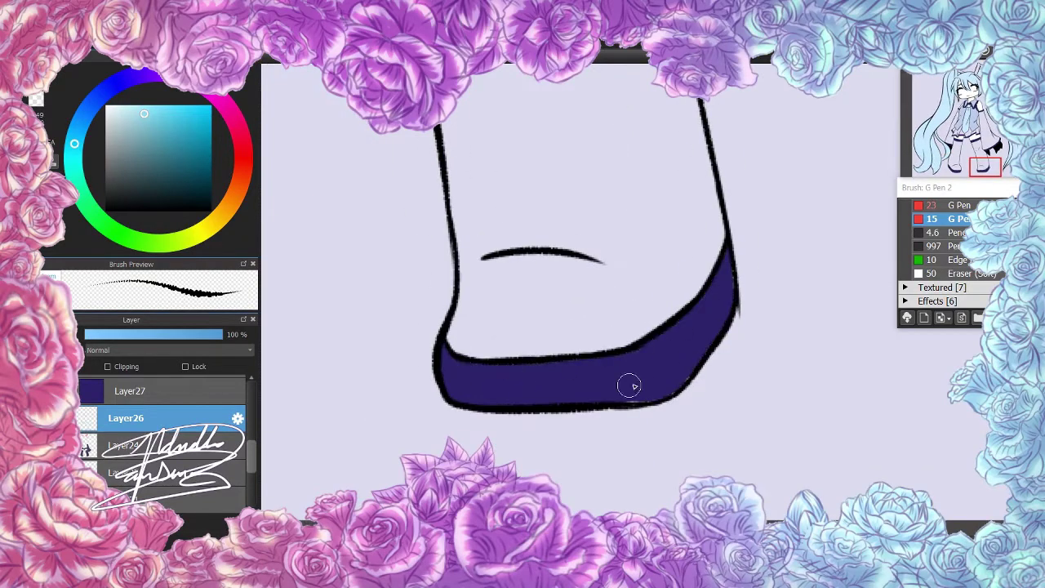
{"action": "scroll", "coordinate": [629, 384], "scroll_direction": "down", "scroll_amount": 5}
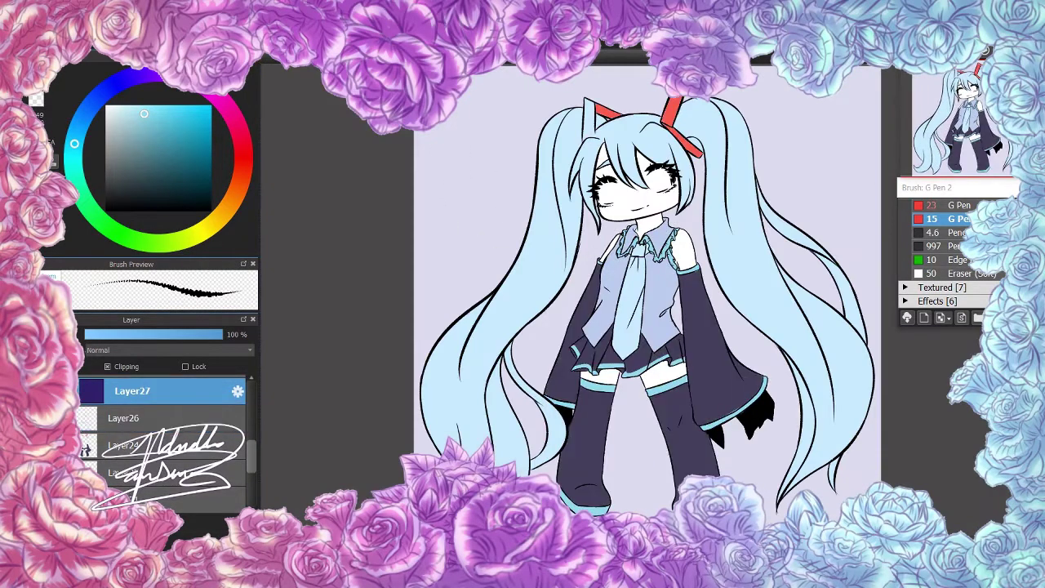
Paint the unfilled upright of the left hair ornament red and fill the gaps in both ornaments
{"action": "scroll", "coordinate": [621, 180], "scroll_direction": "up", "scroll_amount": 3}
{"action": "scroll", "coordinate": [424, 240], "scroll_direction": "up", "scroll_amount": 5}
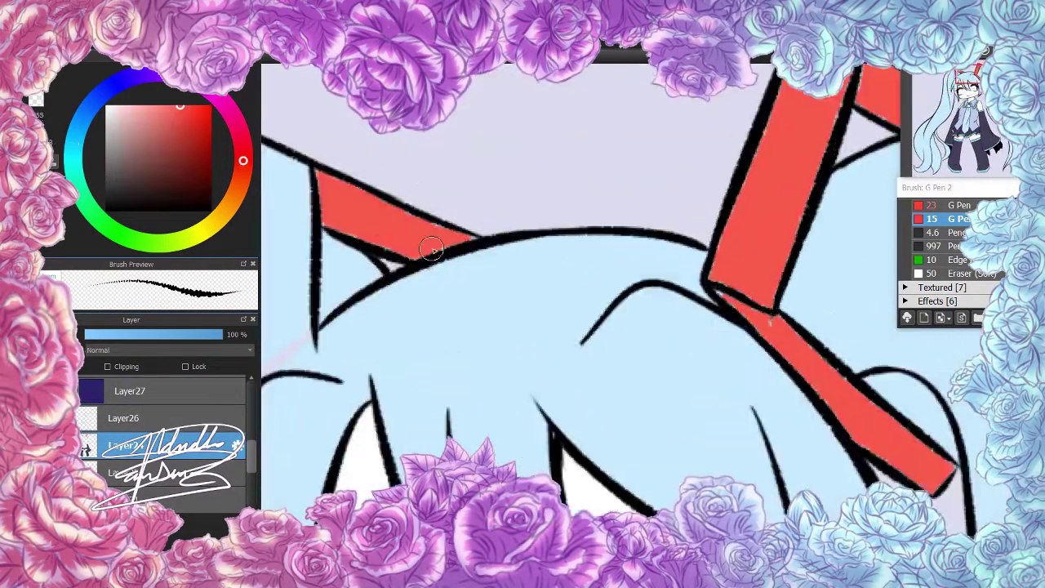
{"action": "left_click", "coordinate": [396, 269]}
{"action": "key", "text": "b"}
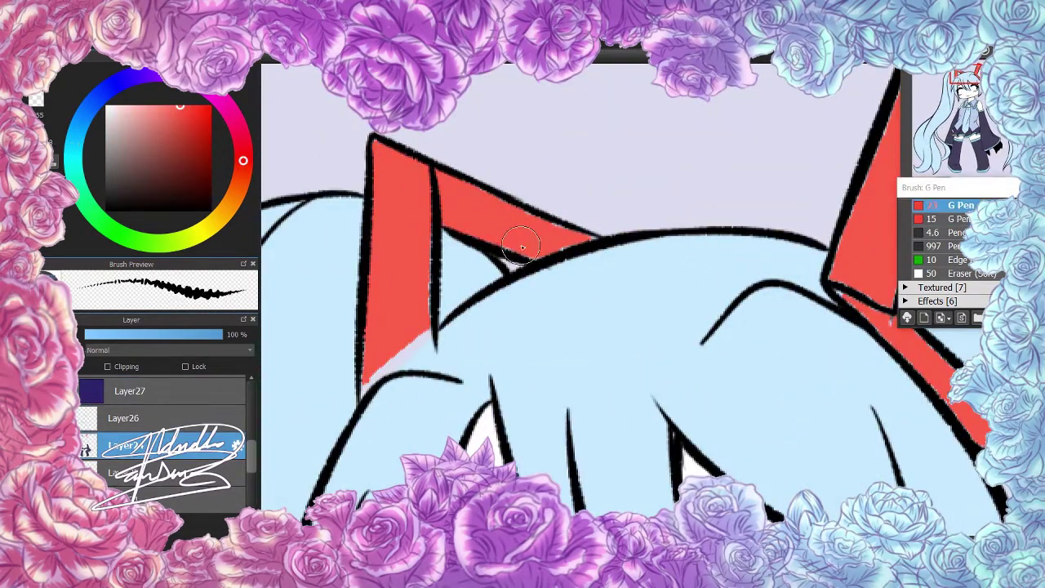
{"action": "left_click_drag", "start_coordinate": [428, 318], "coordinate": [360, 404]}
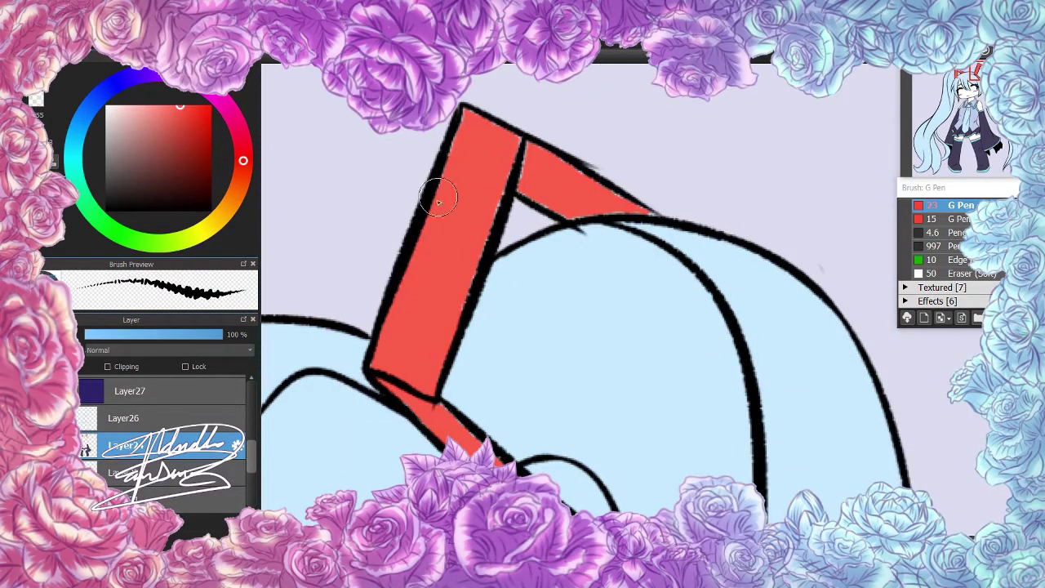
{"action": "left_click_drag", "start_coordinate": [448, 106], "coordinate": [421, 213]}
{"action": "left_click_drag", "start_coordinate": [518, 188], "coordinate": [629, 220]}
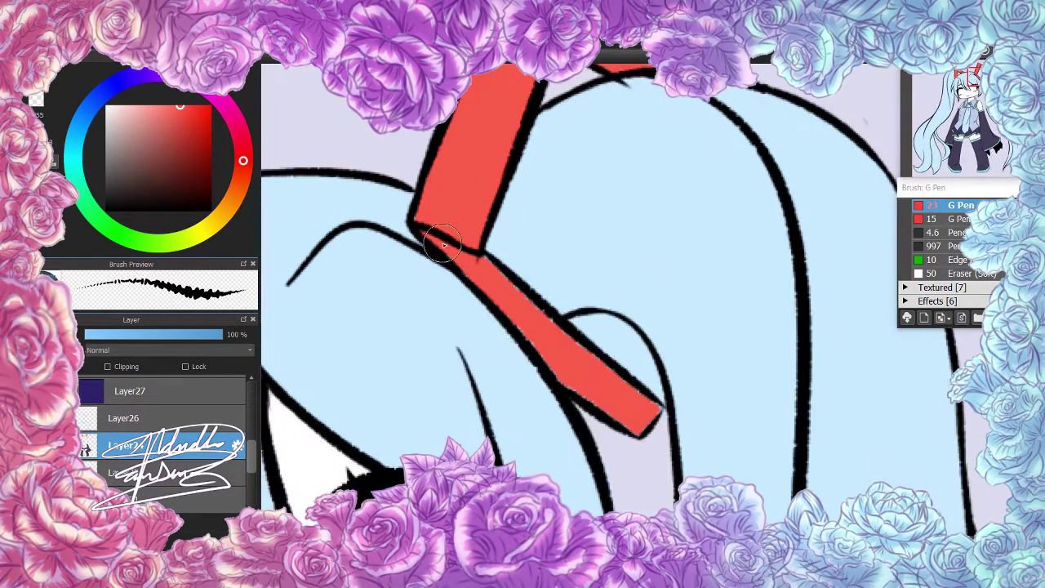
{"action": "scroll", "coordinate": [637, 392], "scroll_direction": "down", "scroll_amount": 5}
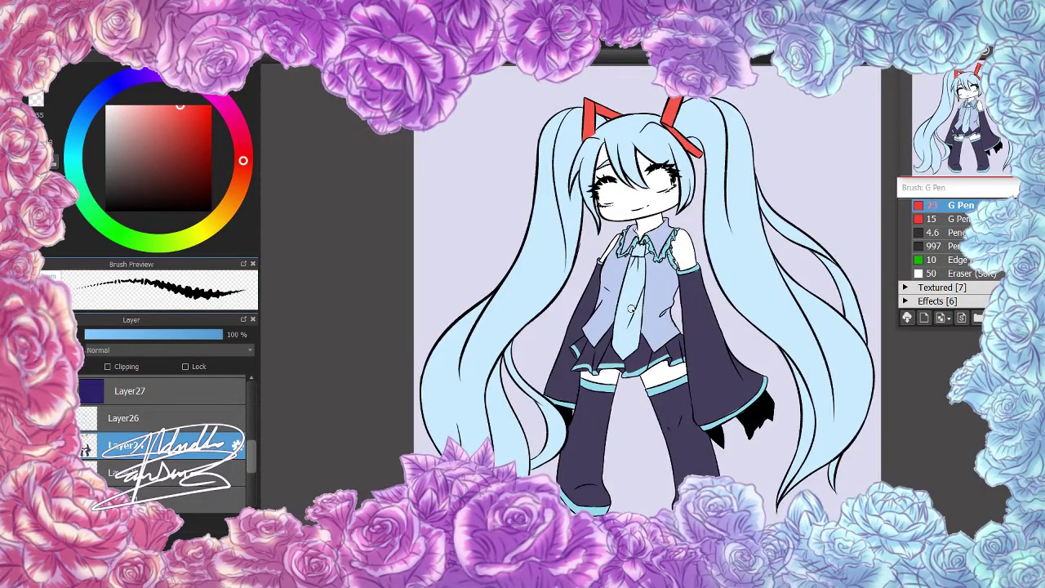
Paint dark blue stripes along the edges of the left red hair ornament on Layer26
{"action": "left_click", "coordinate": [728, 357], "text": "alt"}
{"action": "scroll", "coordinate": [709, 237], "scroll_direction": "up", "scroll_amount": 5}
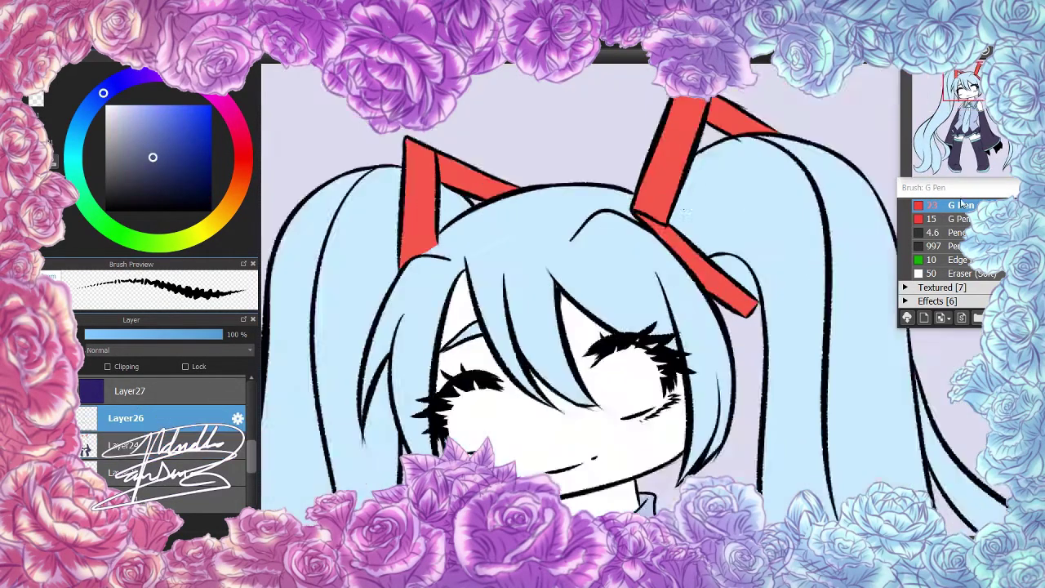
{"action": "left_click_drag", "start_coordinate": [565, 186], "coordinate": [572, 333]}
{"action": "scroll", "coordinate": [572, 333], "scroll_direction": "up", "scroll_amount": 2}
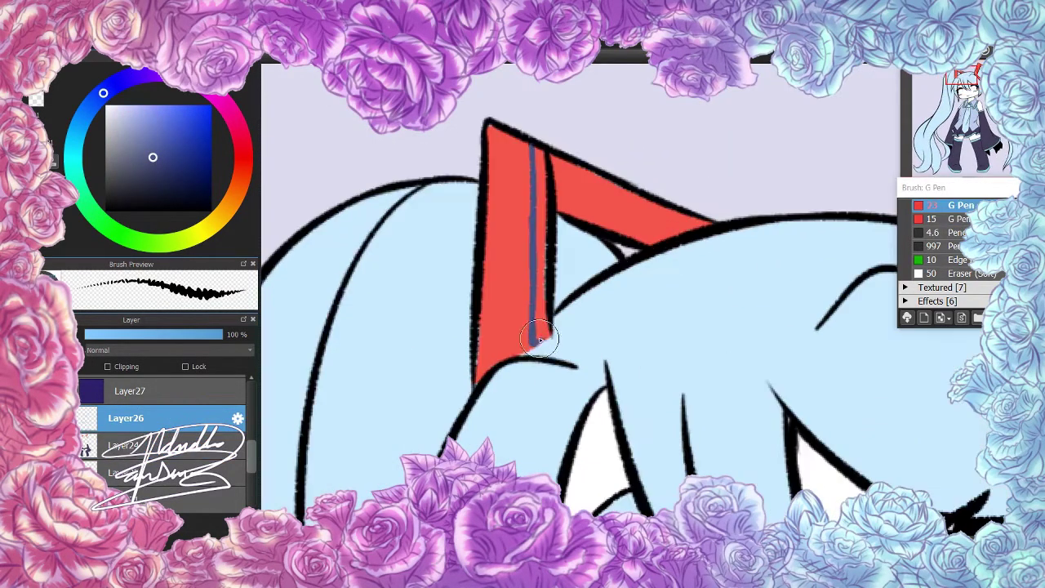
{"action": "left_click_drag", "start_coordinate": [540, 160], "coordinate": [542, 331]}
{"action": "mouse_move", "coordinate": [487, 127]}
{"action": "left_mouse_down"}
{"action": "mouse_move", "coordinate": [480, 342]}
{"action": "mouse_move", "coordinate": [499, 226]}
{"action": "mouse_move", "coordinate": [478, 379]}
{"action": "left_mouse_up"}
{"action": "mouse_move", "coordinate": [550, 147]}
{"action": "left_mouse_down"}
{"action": "mouse_move", "coordinate": [671, 214]}
{"action": "mouse_move", "coordinate": [572, 204]}
{"action": "left_mouse_up"}
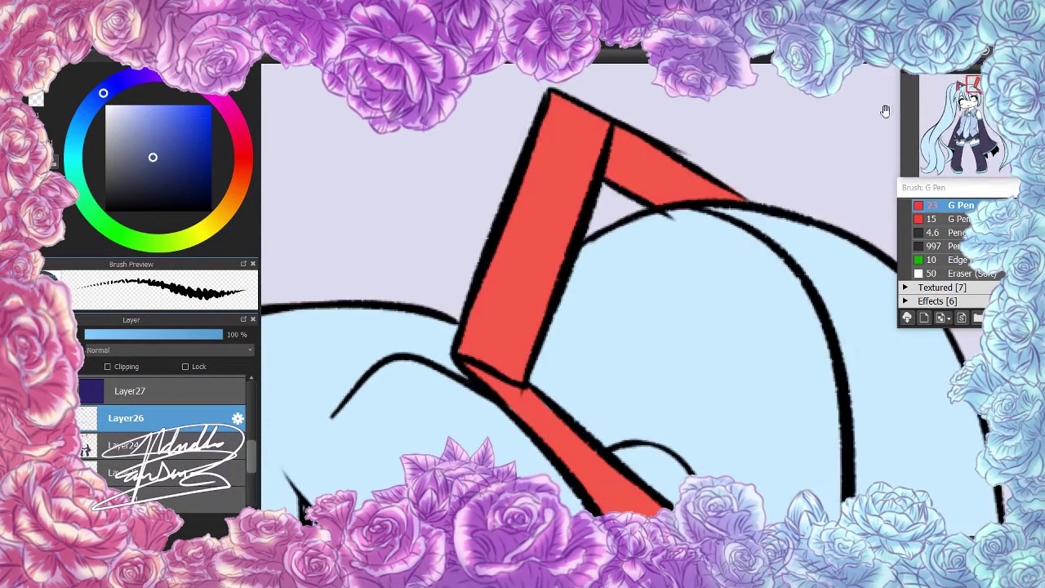
Paint matching dark blue edge stripes on the right hair ornament, including its folded band and lower strip
{"action": "mouse_move", "coordinate": [567, 91]}
{"action": "left_mouse_down"}
{"action": "mouse_move", "coordinate": [499, 216]}
{"action": "mouse_move", "coordinate": [467, 344]}
{"action": "mouse_move", "coordinate": [571, 102]}
{"action": "left_mouse_up"}
{"action": "left_click_drag", "start_coordinate": [593, 145], "coordinate": [518, 360]}
{"action": "left_click_drag", "start_coordinate": [590, 167], "coordinate": [517, 375]}
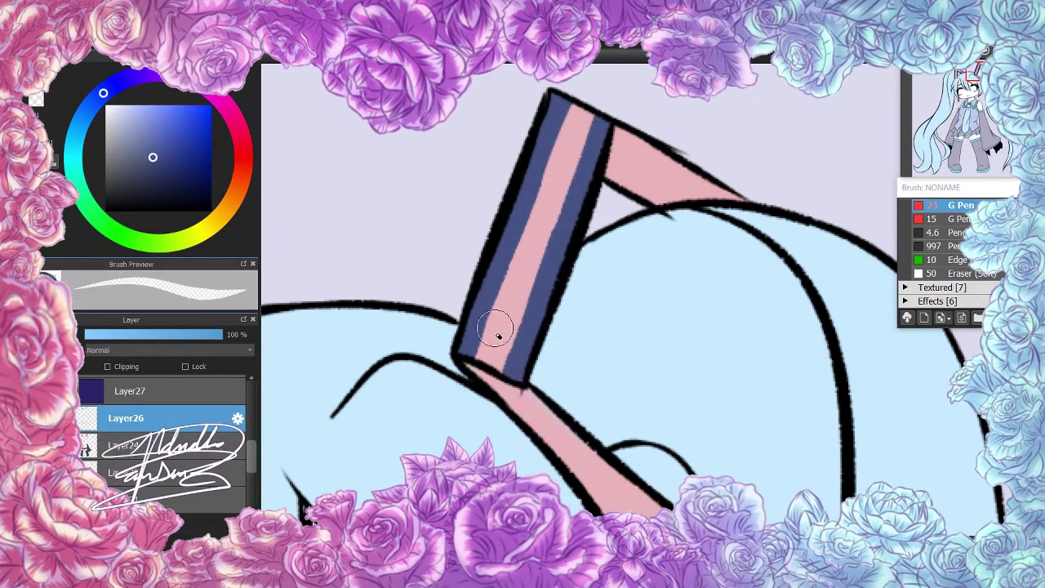
{"action": "mouse_move", "coordinate": [613, 134]}
{"action": "left_mouse_down"}
{"action": "mouse_move", "coordinate": [744, 207]}
{"action": "mouse_move", "coordinate": [693, 178]}
{"action": "mouse_move", "coordinate": [613, 177]}
{"action": "mouse_move", "coordinate": [641, 190]}
{"action": "left_mouse_up"}
{"action": "scroll", "coordinate": [641, 190], "scroll_direction": "down", "scroll_amount": 3}
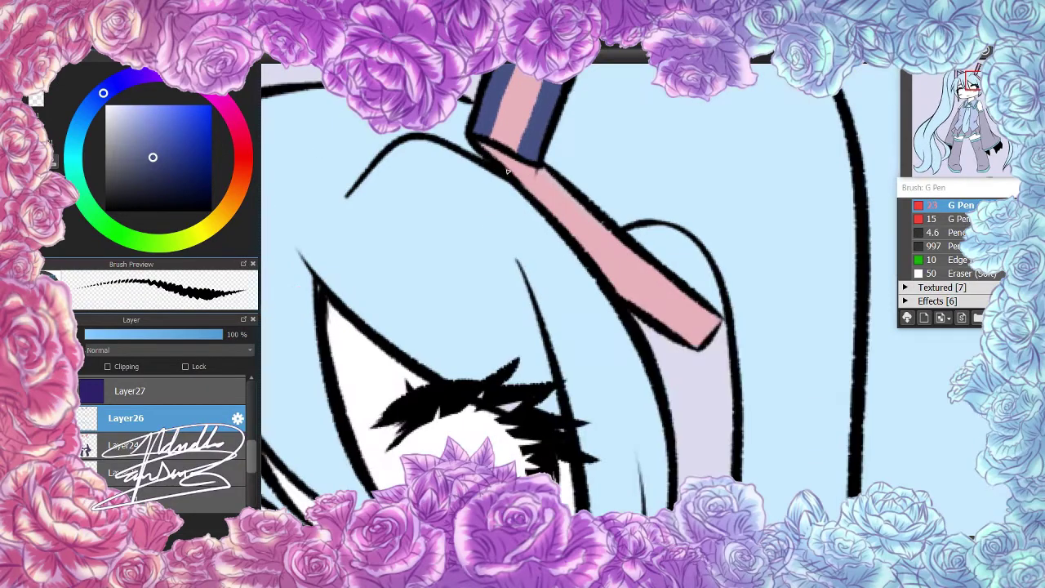
{"action": "mouse_move", "coordinate": [482, 139]}
{"action": "left_mouse_down"}
{"action": "mouse_move", "coordinate": [644, 261]}
{"action": "mouse_move", "coordinate": [706, 325]}
{"action": "mouse_move", "coordinate": [653, 287]}
{"action": "mouse_move", "coordinate": [678, 339]}
{"action": "left_mouse_up"}
{"action": "key", "text": "ctrl+0"}
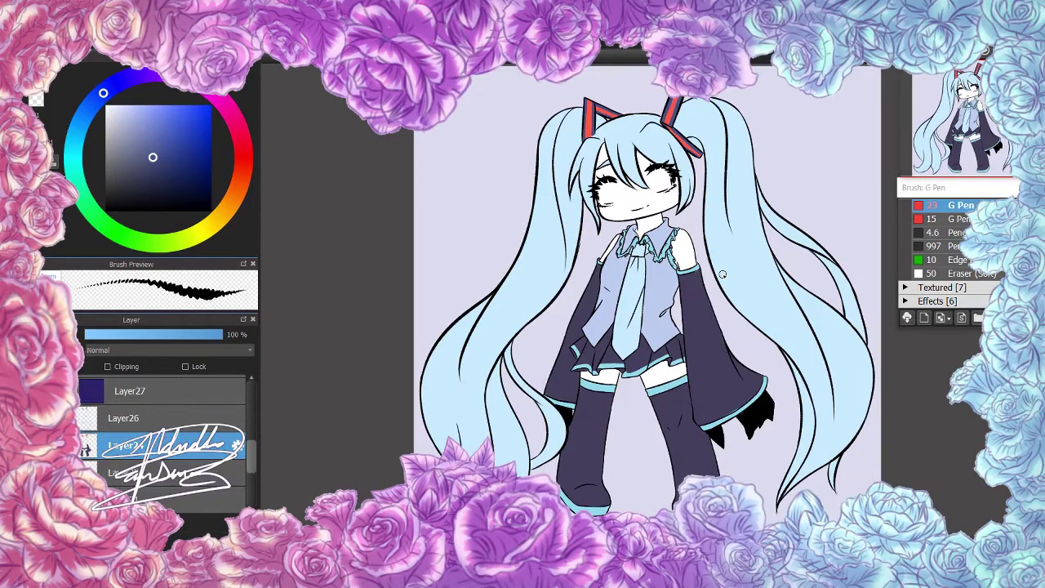
Try to draw a small red 01 directly on the bare upper arm with the G Pen 2 on Layer26
{"action": "left_click", "coordinate": [163, 417]}
{"action": "left_click", "coordinate": [939, 218]}
{"action": "scroll", "coordinate": [682, 261], "scroll_direction": "up", "scroll_amount": 5}
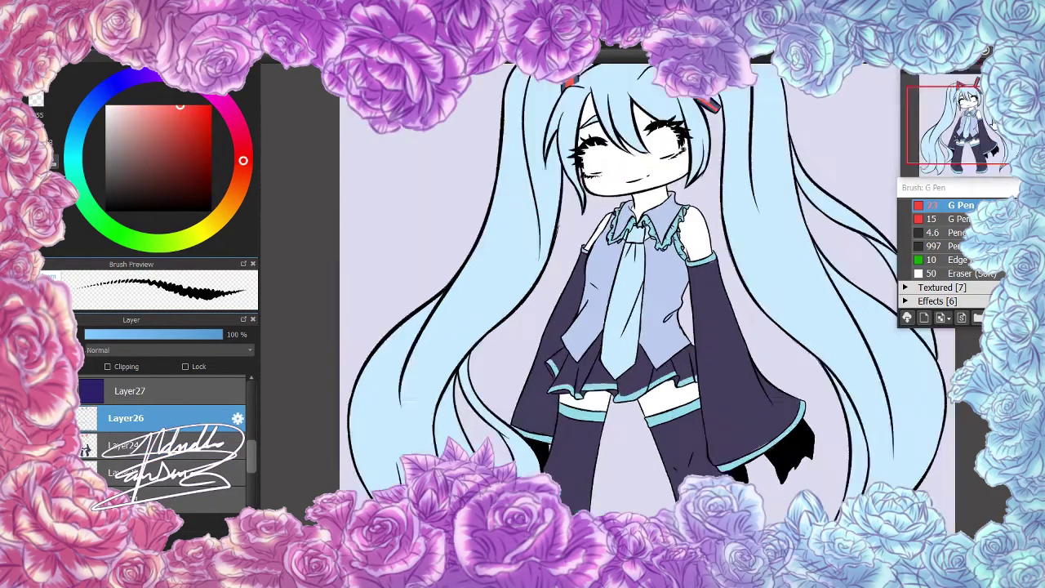
{"action": "mouse_move", "coordinate": [553, 308]}
{"action": "left_mouse_down"}
{"action": "mouse_move", "coordinate": [539, 327]}
{"action": "mouse_move", "coordinate": [554, 305]}
{"action": "mouse_move", "coordinate": [572, 312]}
{"action": "left_mouse_up"}
{"action": "key", "text": "ctrl+z"}
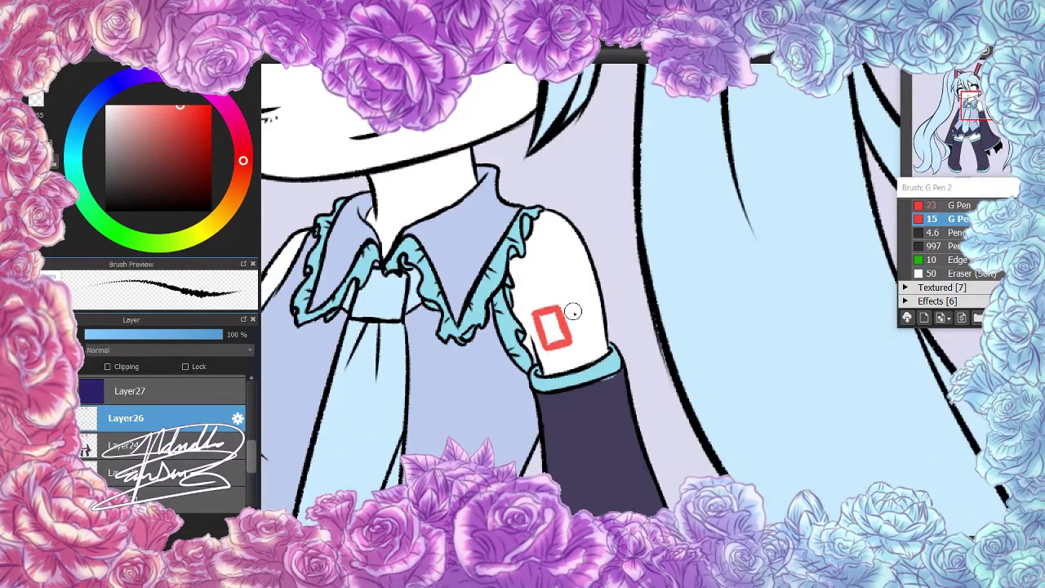
{"action": "scroll", "coordinate": [600, 298], "scroll_direction": "down", "scroll_amount": 5}
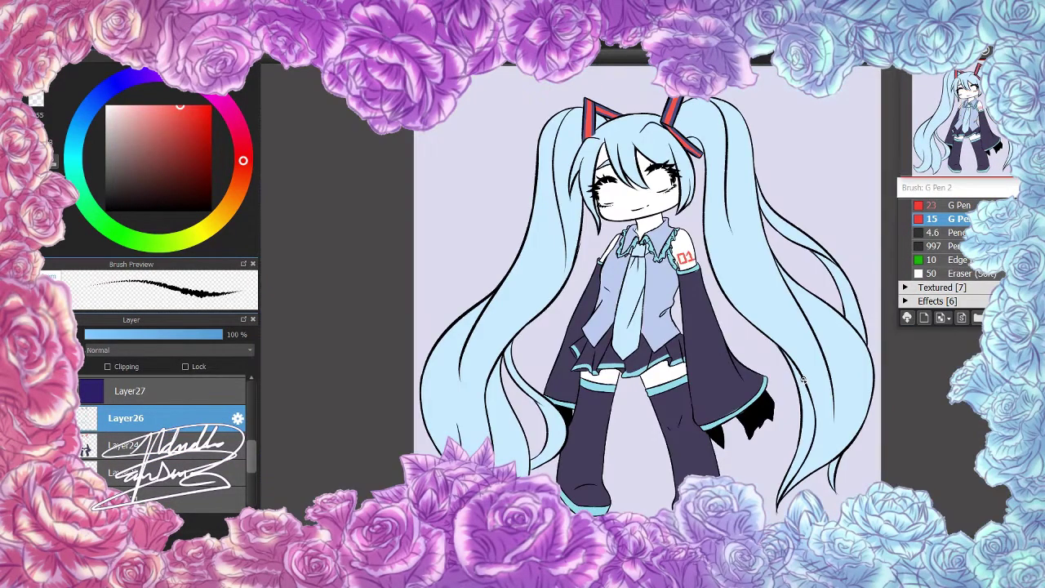
Draw a large red 01 with the G Pen on a new layer, in the empty background beside the head
{"action": "key", "text": "ctrl+shift+n"}
{"action": "left_click", "coordinate": [951, 205]}
{"action": "mouse_move", "coordinate": [462, 223]}
{"action": "left_mouse_down"}
{"action": "mouse_move", "coordinate": [503, 222]}
{"action": "mouse_move", "coordinate": [493, 231]}
{"action": "left_mouse_up"}
{"action": "key", "text": "ctrl+z"}
{"action": "left_click_drag", "start_coordinate": [495, 181], "coordinate": [517, 230]}
{"action": "left_click_drag", "start_coordinate": [495, 231], "coordinate": [547, 230]}
{"action": "scroll", "coordinate": [461, 221], "scroll_direction": "up", "scroll_amount": 4}
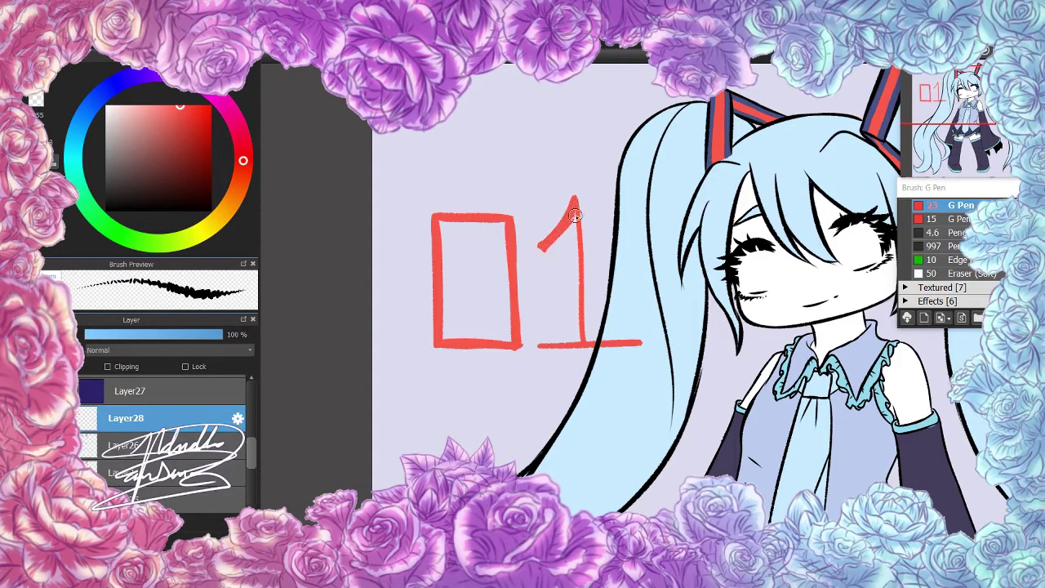
{"action": "left_click_drag", "start_coordinate": [575, 215], "coordinate": [577, 340]}
{"action": "scroll", "coordinate": [635, 338], "scroll_direction": "down", "scroll_amount": 4}
Shrink and tilt the 01 to fit the bare upper arm, and merge its layer down into Layer26
{"action": "left_click_drag", "start_coordinate": [506, 278], "coordinate": [711, 233]}
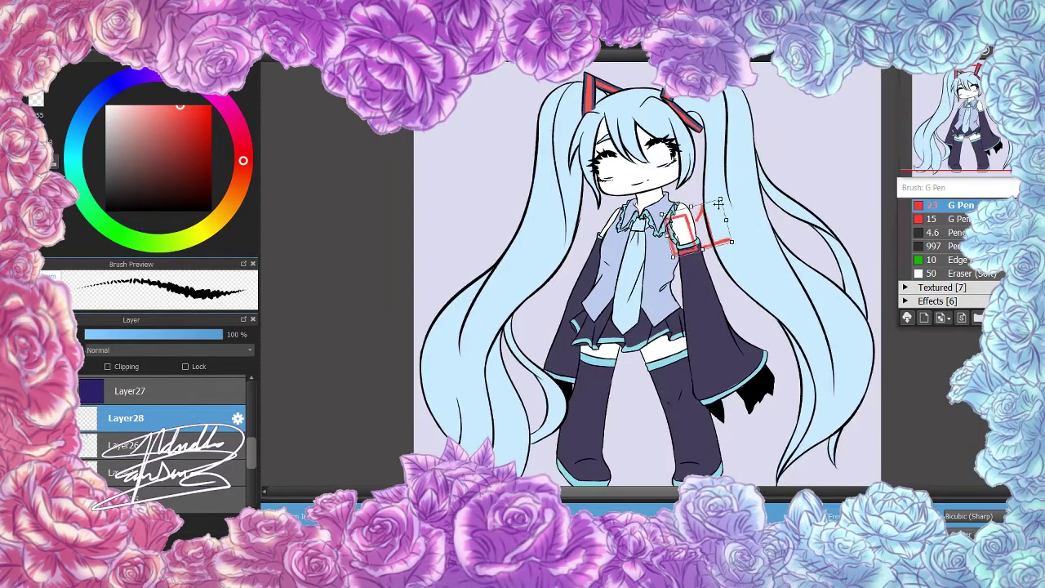
{"action": "scroll", "coordinate": [648, 200], "scroll_direction": "up", "scroll_amount": 5}
{"action": "scroll", "coordinate": [648, 200], "scroll_direction": "up", "scroll_amount": 2}
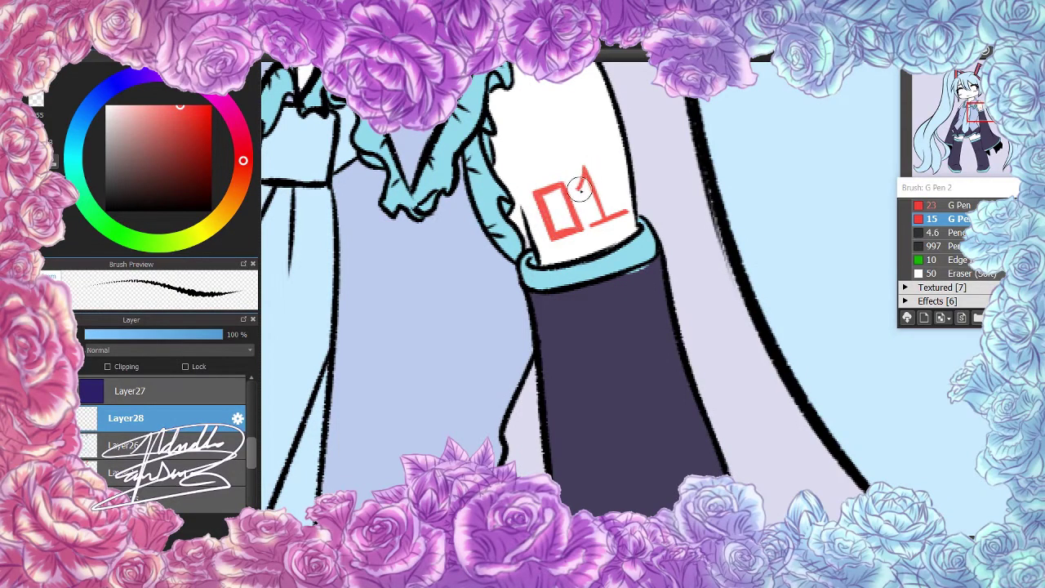
{"action": "key", "text": "ctrl+e"}
{"action": "scroll", "coordinate": [670, 264], "scroll_direction": "down", "scroll_amount": 4}
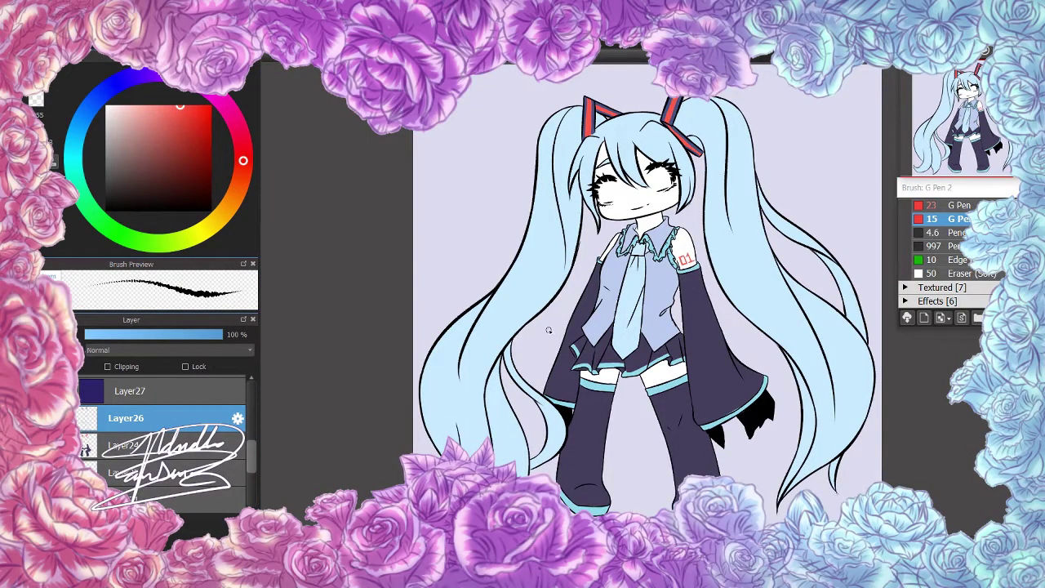
Draw a two-part rectangular tie clip outline across the lower tie with the black G Pen at size 19 on Layer16
{"action": "scroll", "coordinate": [548, 330], "scroll_direction": "up", "scroll_amount": 4}
{"action": "scroll", "coordinate": [163, 432], "scroll_direction": "up", "scroll_amount": 3}
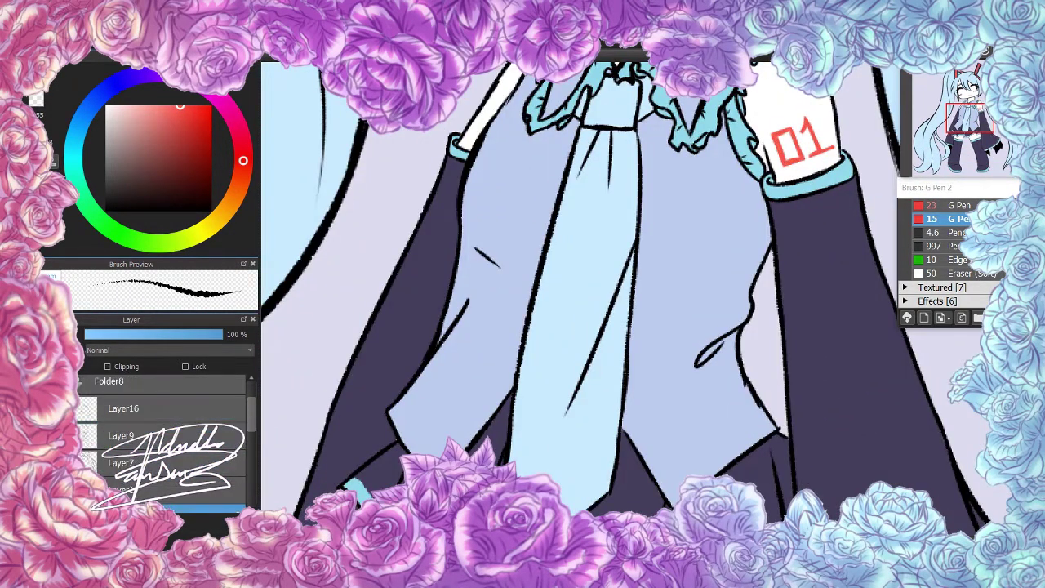
{"action": "left_click", "coordinate": [163, 408]}
{"action": "scroll", "coordinate": [555, 311], "scroll_direction": "up", "scroll_amount": 2}
{"action": "scroll", "coordinate": [553, 310], "scroll_direction": "down", "scroll_amount": 2}
{"action": "scroll", "coordinate": [508, 287], "scroll_direction": "up", "scroll_amount": 2}
{"action": "key", "text": "b"}
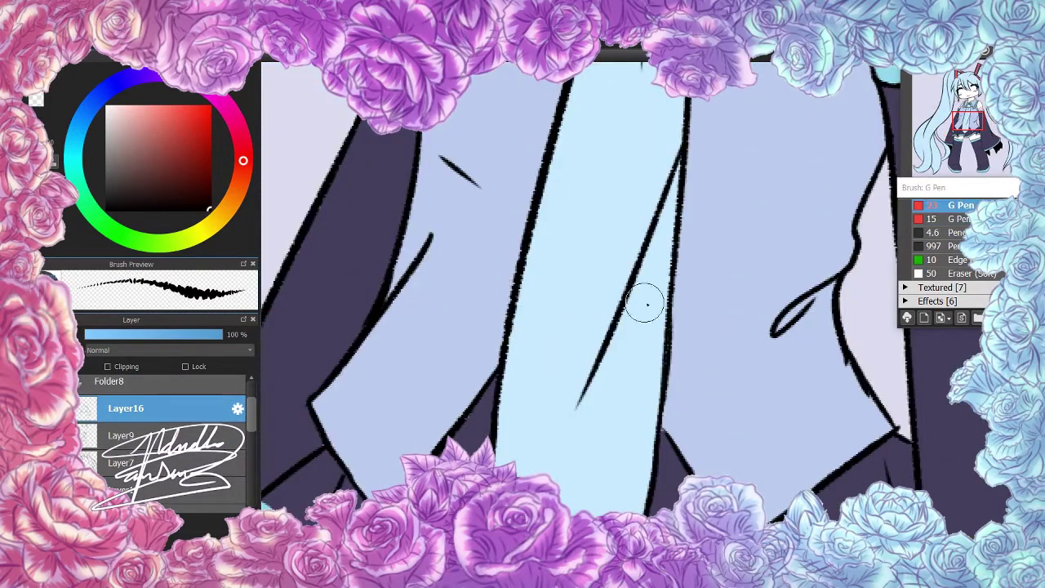
{"action": "scroll", "coordinate": [646, 304], "scroll_direction": "down", "scroll_amount": 2}
{"action": "left_click_drag", "start_coordinate": [547, 297], "coordinate": [547, 322]}
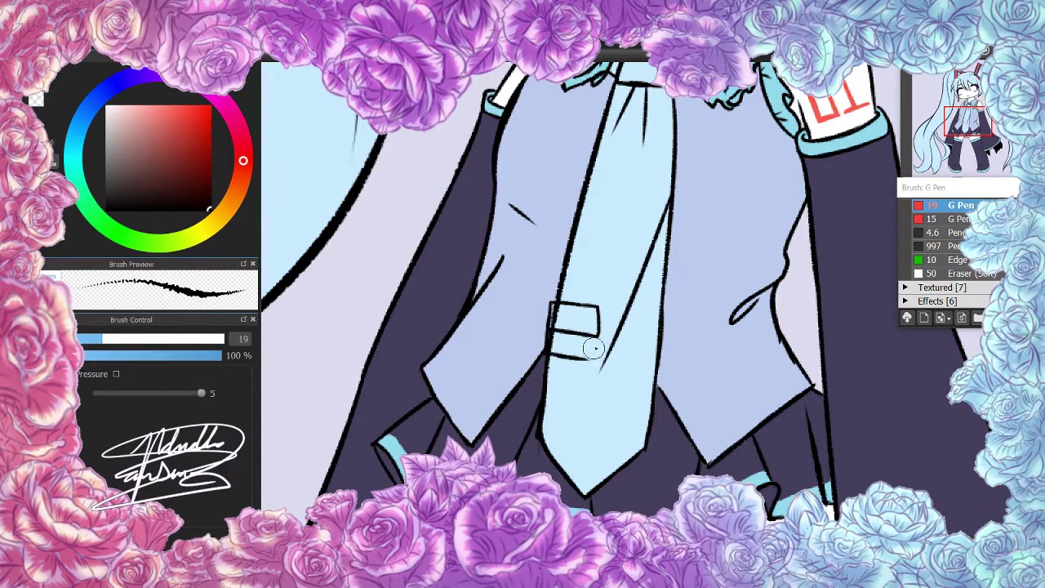
{"action": "scroll", "coordinate": [620, 325], "scroll_direction": "up", "scroll_amount": 2}
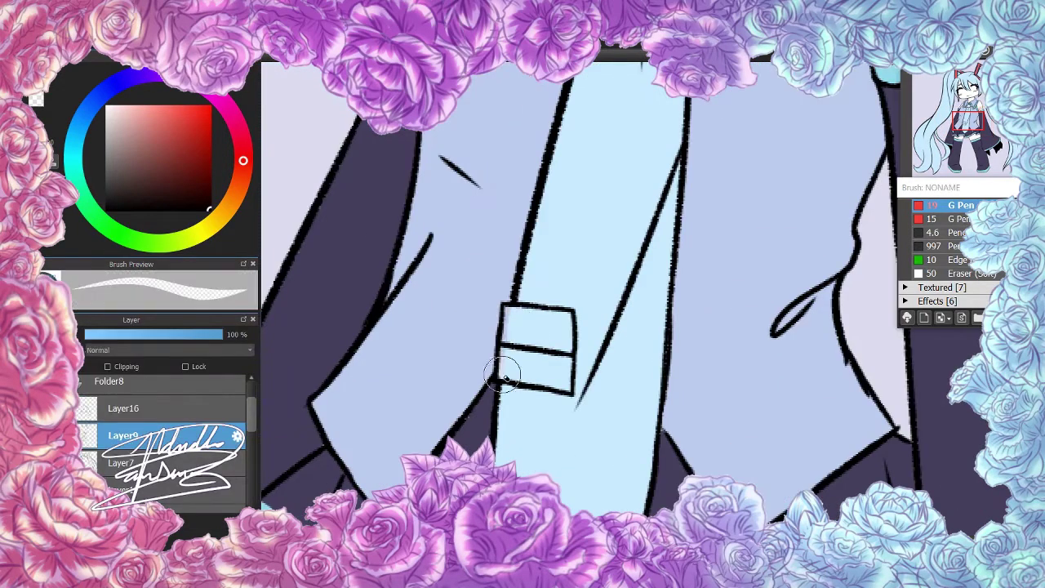
Fill both parts of the tie clip with the clothing's dark purple-blue on Layer24
{"action": "left_click", "coordinate": [124, 397]}
{"action": "left_click", "coordinate": [528, 336]}
{"action": "left_click", "coordinate": [523, 369]}
{"action": "key", "text": "b"}
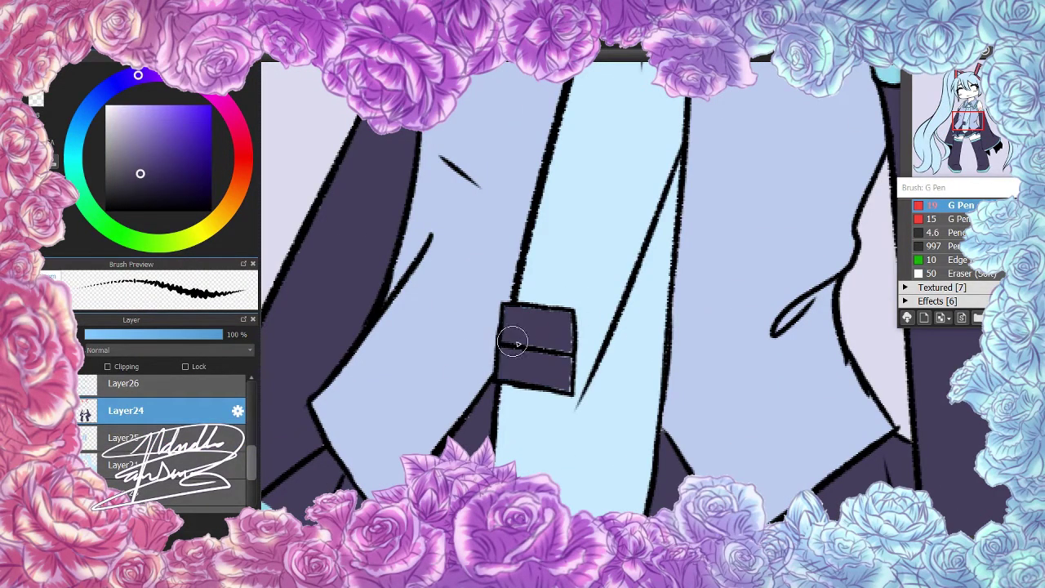
{"action": "scroll", "coordinate": [664, 306], "scroll_direction": "down", "scroll_amount": 4}
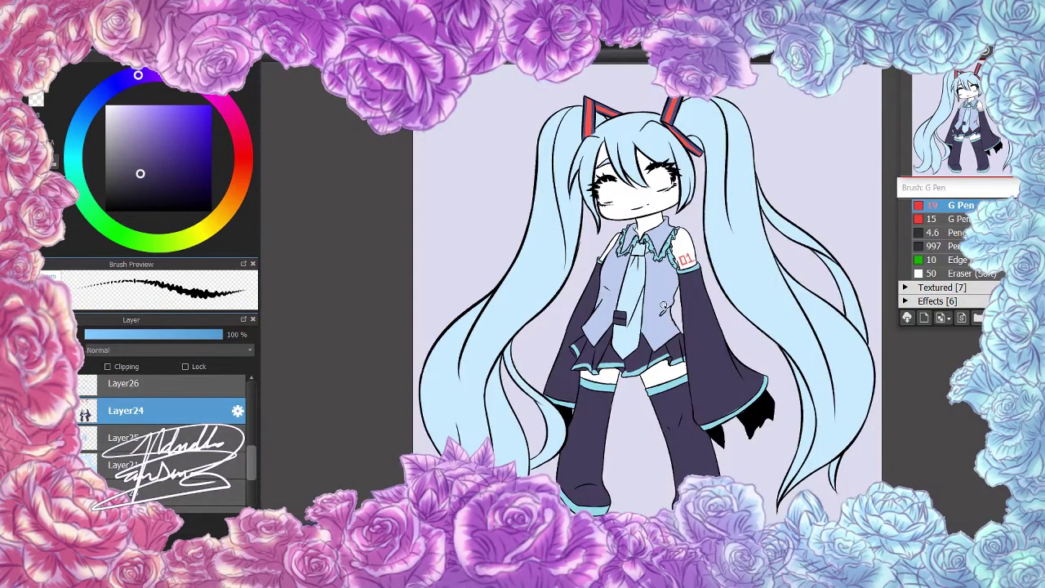
Paint two columns of small black blocks on the sleeve cuff below the 01 with the G Pen on a new layer
{"action": "scroll", "coordinate": [663, 306], "scroll_direction": "up", "scroll_amount": 2}
{"action": "key", "text": "ctrl+shift+n"}
{"action": "scroll", "coordinate": [506, 278], "scroll_direction": "up", "scroll_amount": 3}
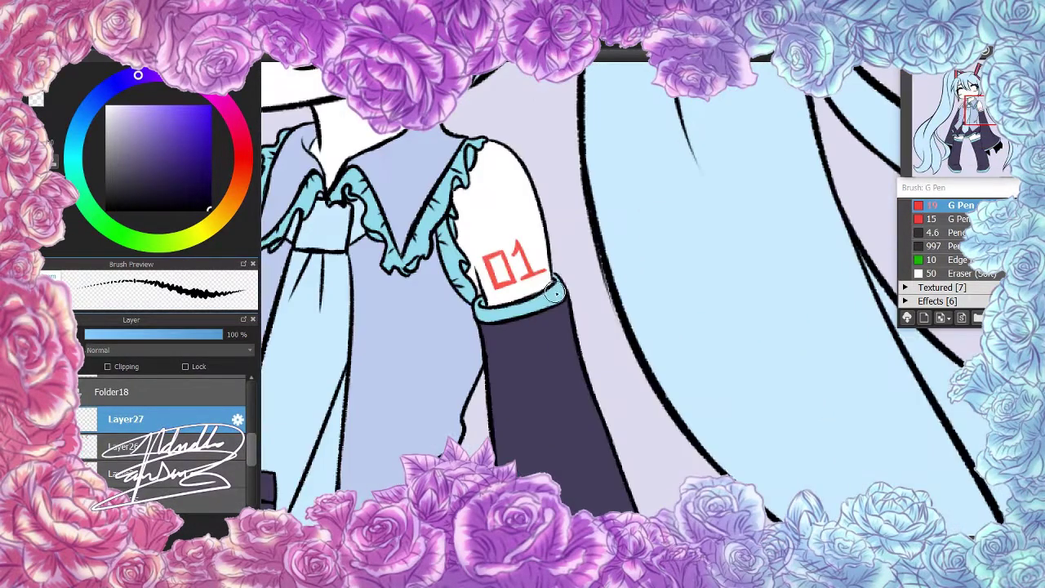
{"action": "scroll", "coordinate": [526, 300], "scroll_direction": "up", "scroll_amount": 2}
{"action": "mouse_move", "coordinate": [563, 282]}
{"action": "left_mouse_down"}
{"action": "mouse_move", "coordinate": [577, 304]}
{"action": "mouse_move", "coordinate": [560, 292]}
{"action": "mouse_move", "coordinate": [555, 371]}
{"action": "left_mouse_up"}
{"action": "mouse_move", "coordinate": [573, 336]}
{"action": "left_mouse_down"}
{"action": "mouse_move", "coordinate": [576, 369]}
{"action": "mouse_move", "coordinate": [611, 243]}
{"action": "mouse_move", "coordinate": [604, 282]}
{"action": "left_mouse_up"}
{"action": "left_click_drag", "start_coordinate": [625, 245], "coordinate": [645, 268]}
{"action": "scroll", "coordinate": [653, 278], "scroll_direction": "down", "scroll_amount": 5}
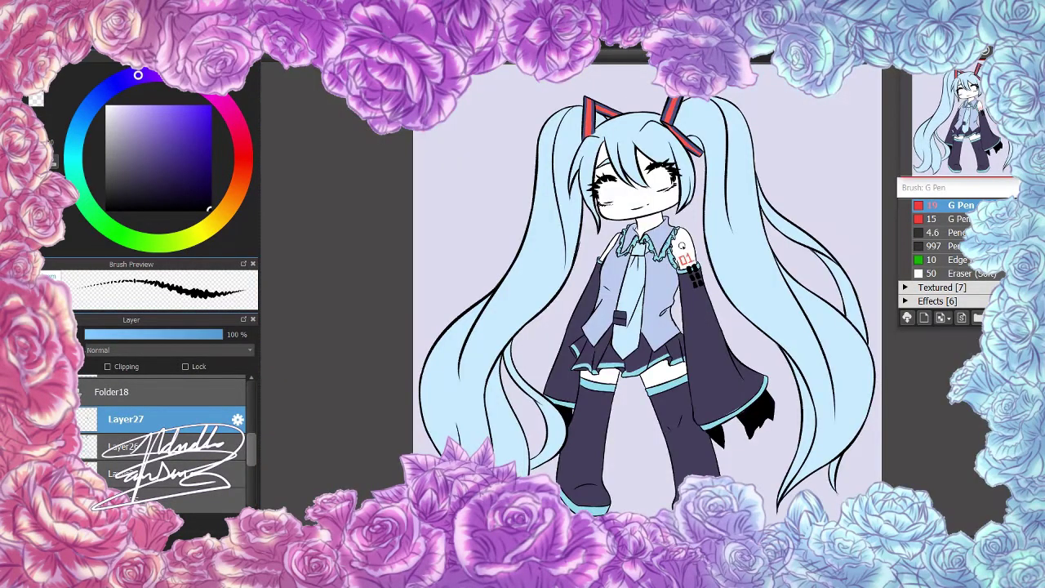
Draw a black curve behind the side hair below the right hair ornament with G Pen 2 on a new layer, erasing the overlap
{"action": "scroll", "coordinate": [683, 246], "scroll_direction": "up", "scroll_amount": 4}
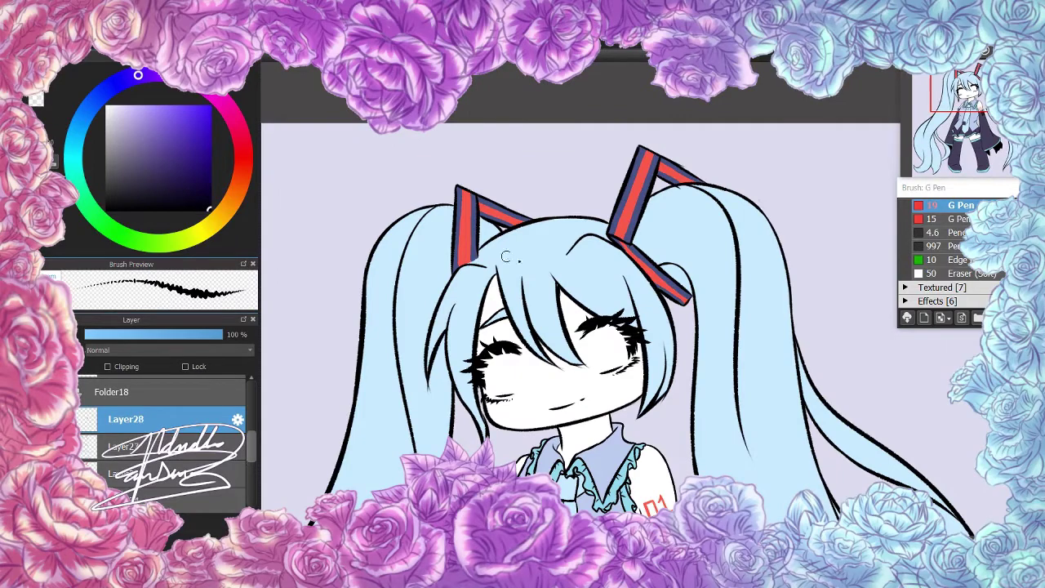
{"action": "left_click", "coordinate": [673, 292], "text": "alt"}
{"action": "left_click", "coordinate": [401, 372], "text": "ctrl"}
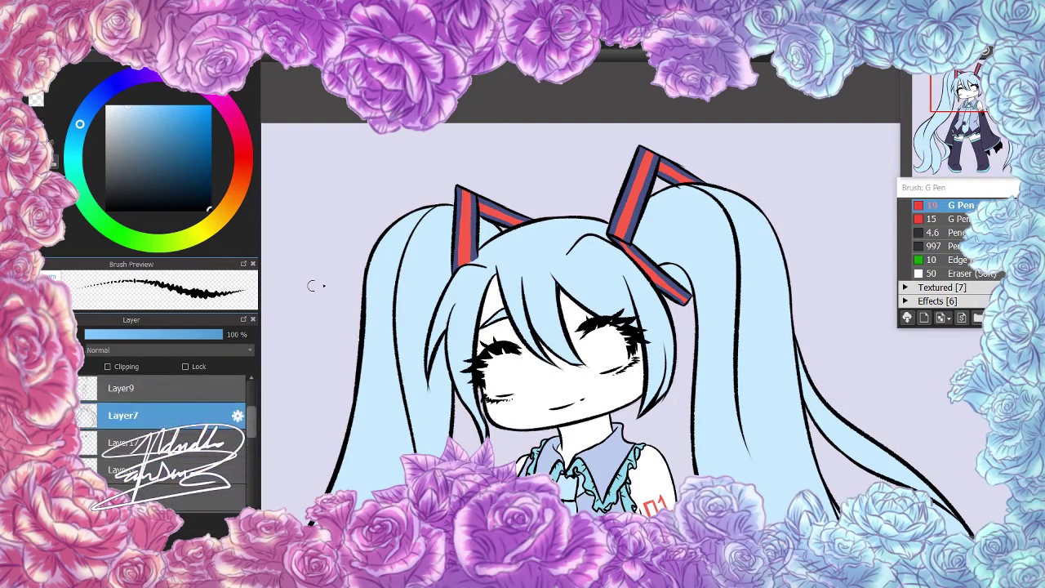
{"action": "key", "text": "2"}
{"action": "scroll", "coordinate": [690, 309], "scroll_direction": "down", "scroll_amount": 4}
{"action": "scroll", "coordinate": [702, 302], "scroll_direction": "up", "scroll_amount": 6}
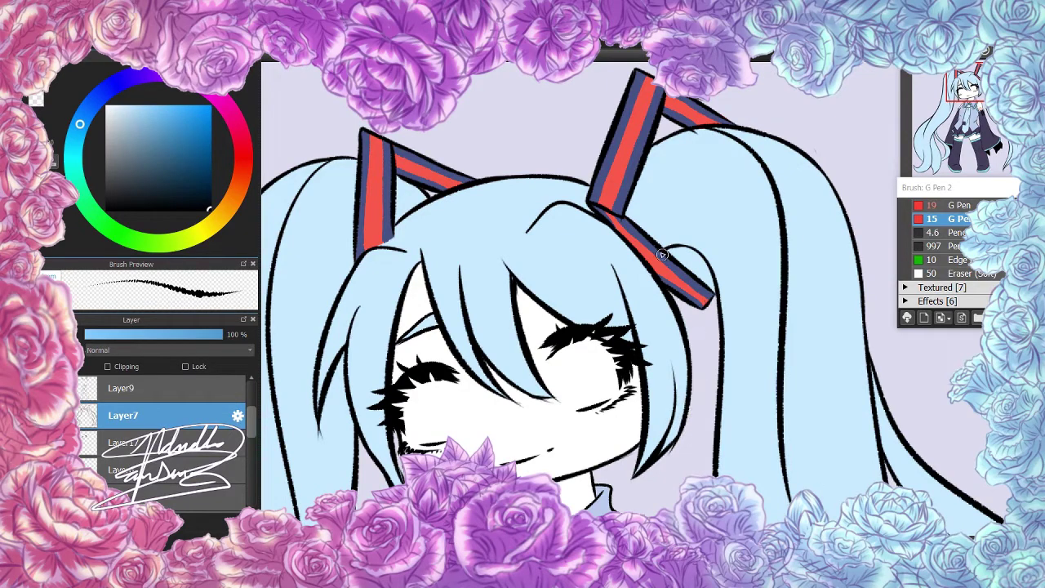
{"action": "key", "text": "ctrl+shift+n"}
{"action": "mouse_move", "coordinate": [627, 202]}
{"action": "left_mouse_down"}
{"action": "mouse_move", "coordinate": [703, 392]}
{"action": "mouse_move", "coordinate": [698, 322]}
{"action": "left_mouse_up"}
{"action": "key", "text": "e"}
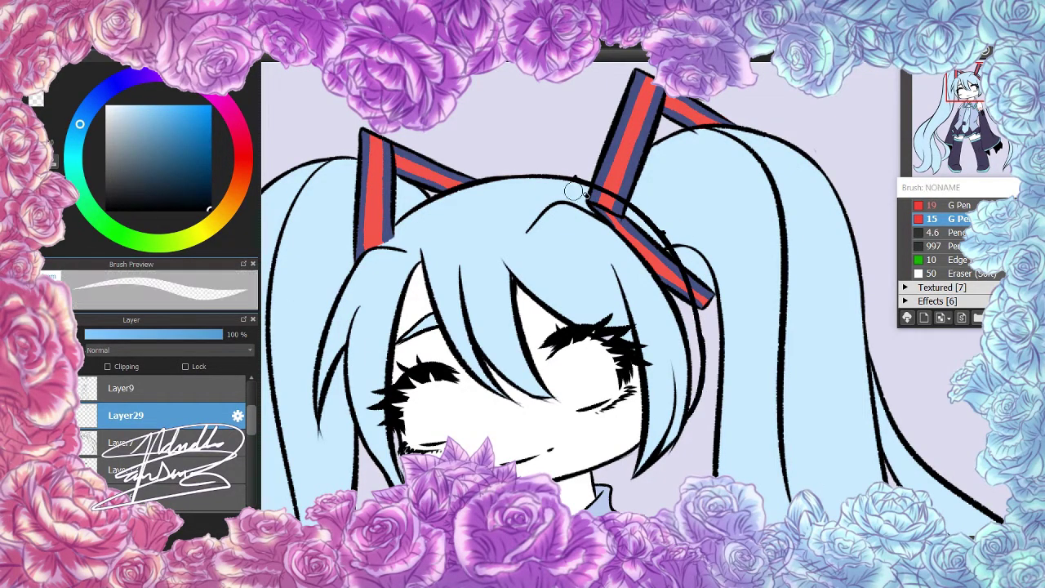
{"action": "left_click_drag", "start_coordinate": [629, 204], "coordinate": [704, 294]}
{"action": "scroll", "coordinate": [602, 240], "scroll_direction": "down", "scroll_amount": 3}
{"action": "scroll", "coordinate": [602, 240], "scroll_direction": "up", "scroll_amount": 3}
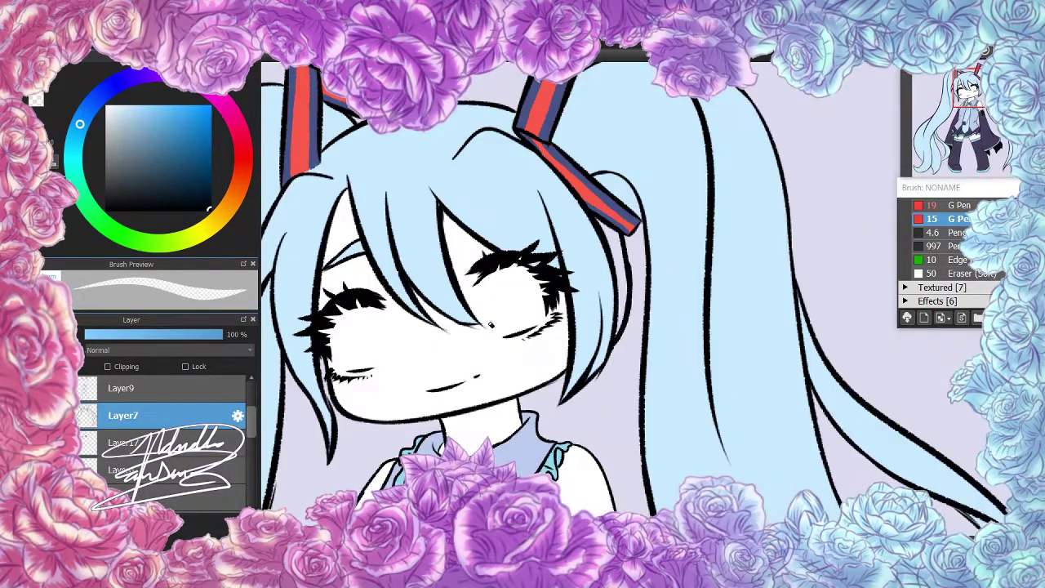
Draw a black headphone ear cup below the right hair ornament and paint its inner panel in the ornament's red
{"action": "key", "text": "b"}
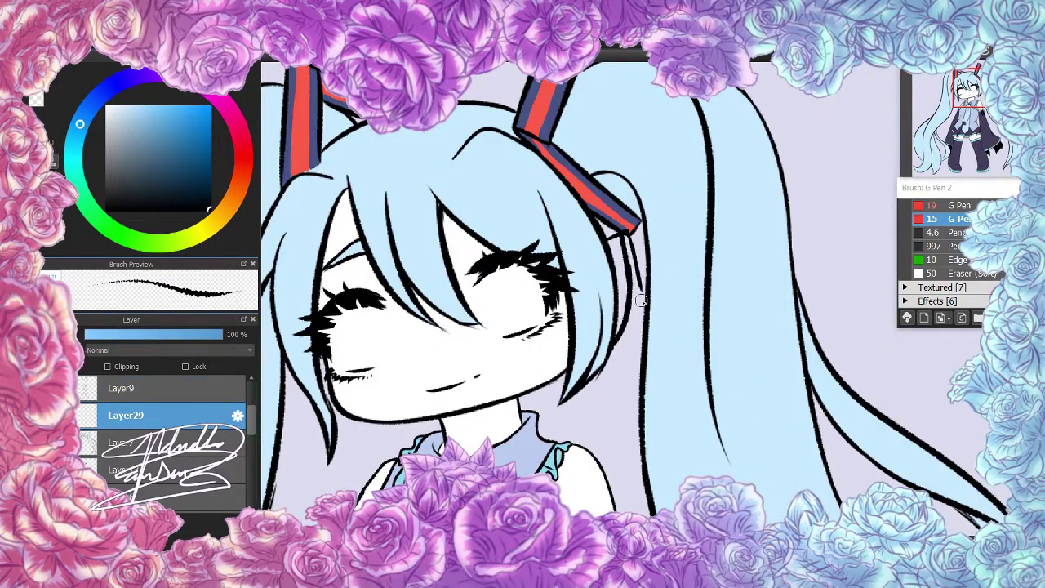
{"action": "scroll", "coordinate": [645, 260], "scroll_direction": "up", "scroll_amount": 2}
{"action": "scroll", "coordinate": [618, 248], "scroll_direction": "down", "scroll_amount": 2}
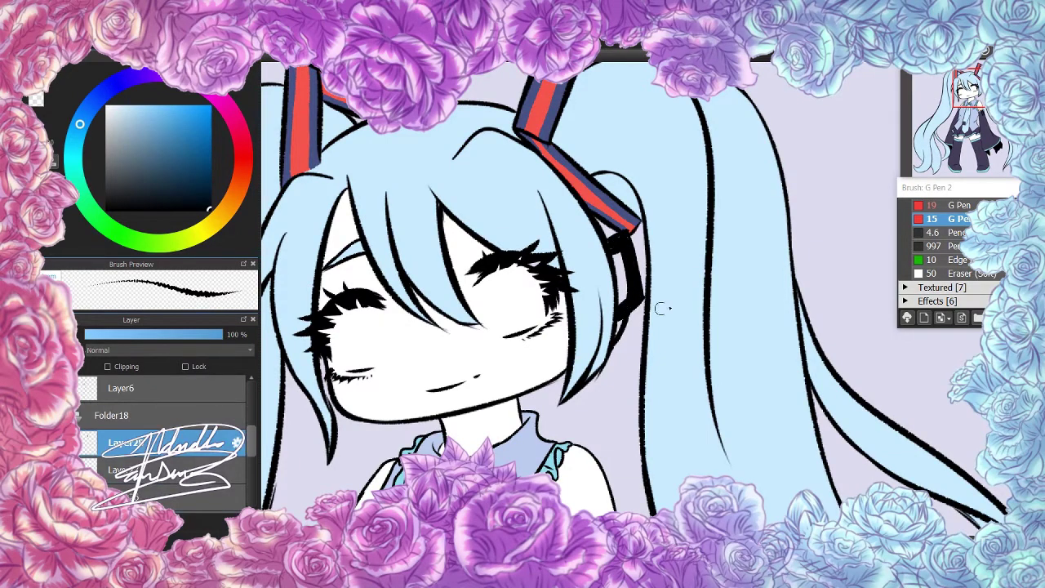
{"action": "left_click", "coordinate": [539, 107], "text": "alt"}
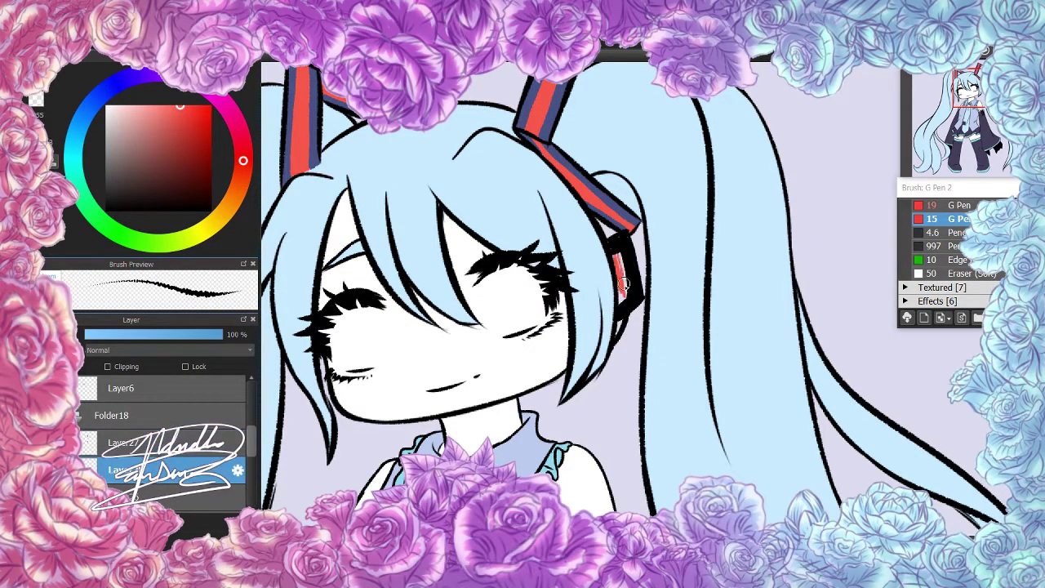
{"action": "left_click_drag", "start_coordinate": [618, 253], "coordinate": [627, 298]}
{"action": "key", "text": "2"}
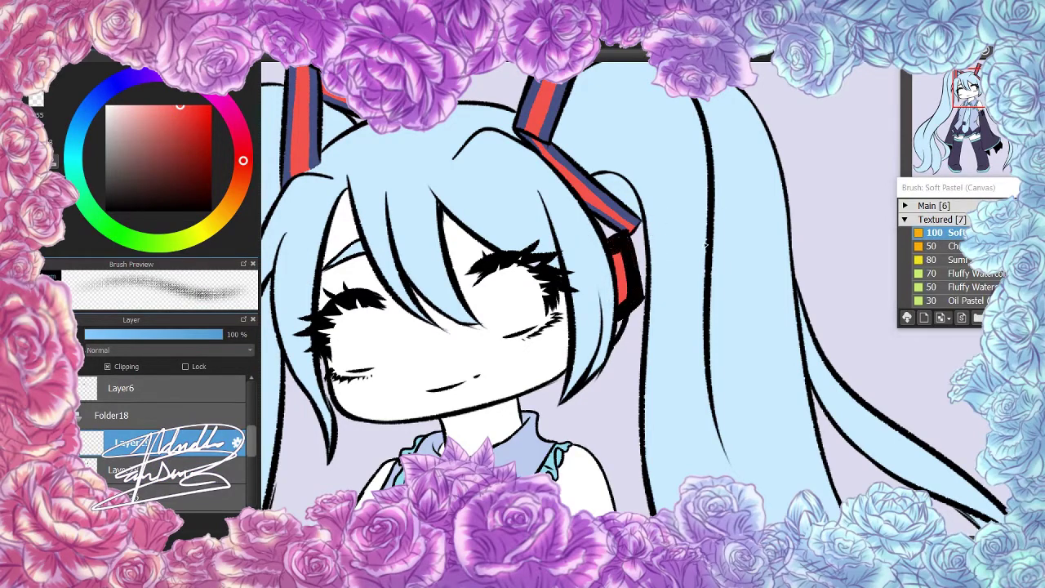
Shade the ear cup's red panel in black with the Soft Pastel at size 29 on a clipped layer
{"action": "key", "text": "alt+["}
{"action": "key", "text": "1"}
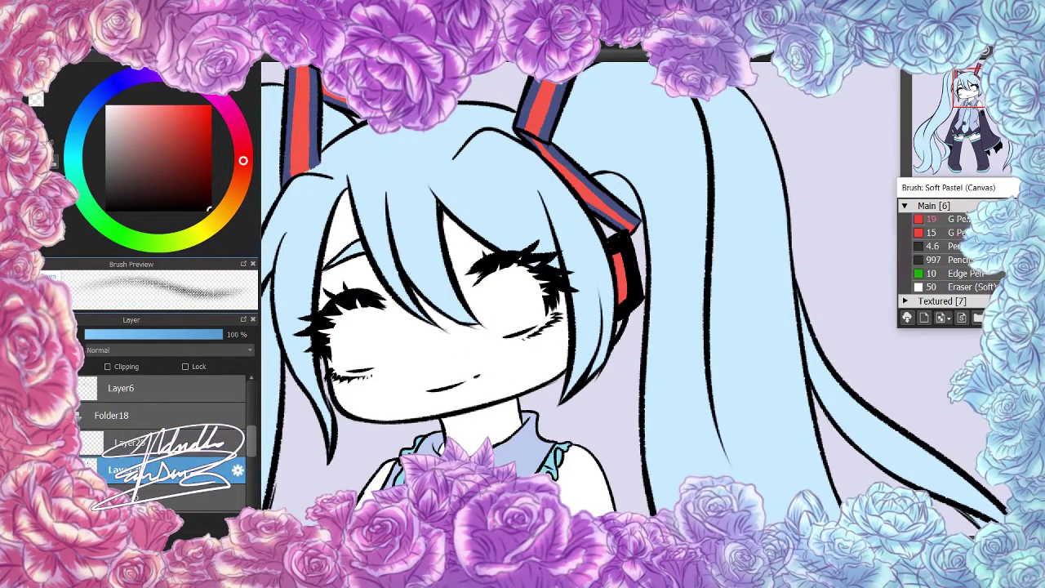
{"action": "key", "text": "2"}
{"action": "key", "text": "alt+]"}
{"action": "left_click_drag", "start_coordinate": [618, 249], "coordinate": [627, 310]}
{"action": "scroll", "coordinate": [627, 294], "scroll_direction": "up", "scroll_amount": 2}
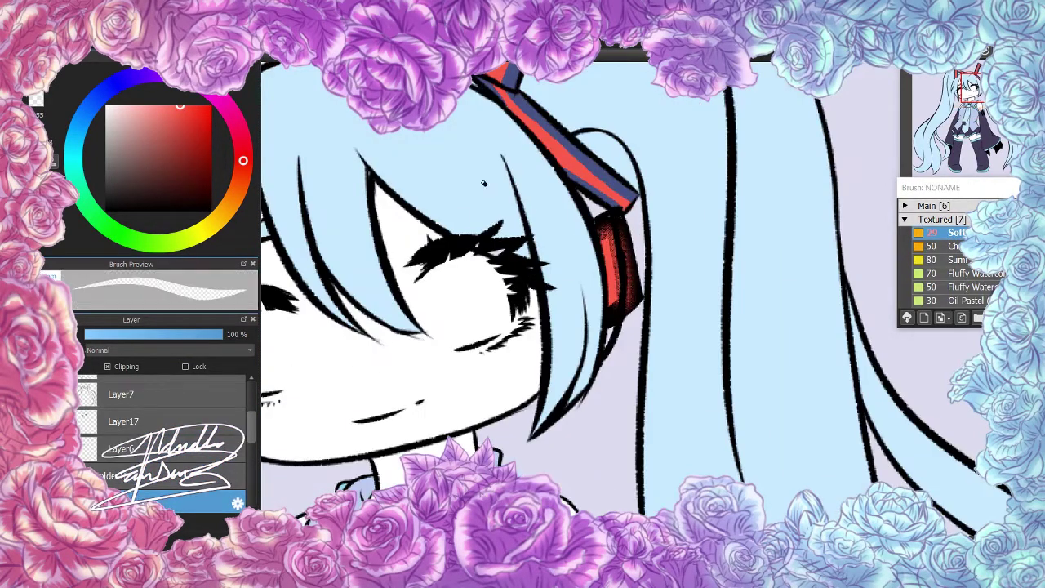
{"action": "left_click_drag", "start_coordinate": [614, 228], "coordinate": [625, 302]}
{"action": "key", "text": "2"}
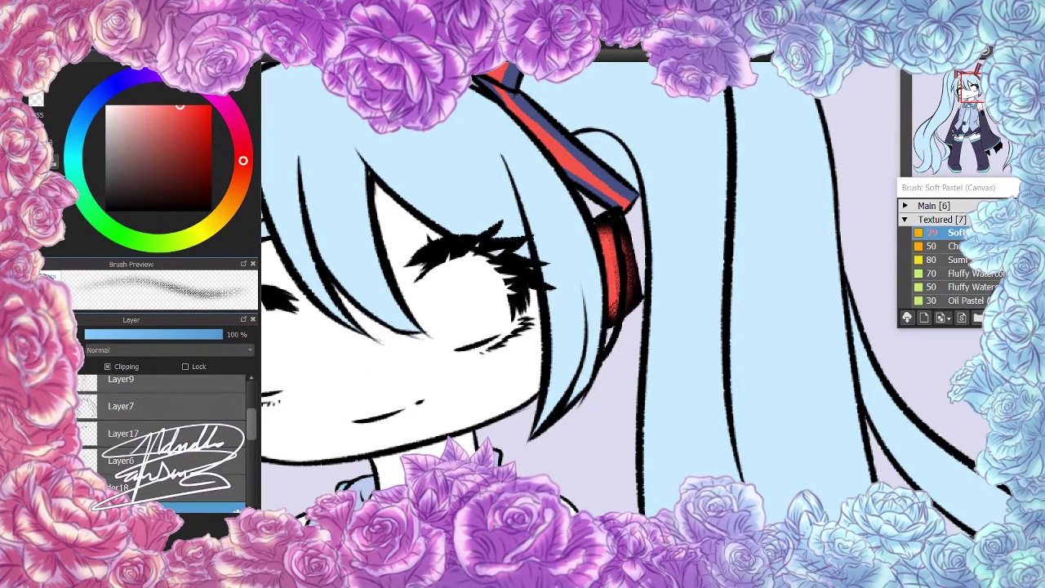
Undo the last shading stroke and rework the dark edge shading on the ear cup's red panel with the Soft Pastel
{"action": "key", "text": "ctrl+z"}
{"action": "key", "text": "alt+["}
{"action": "key", "text": "1"}
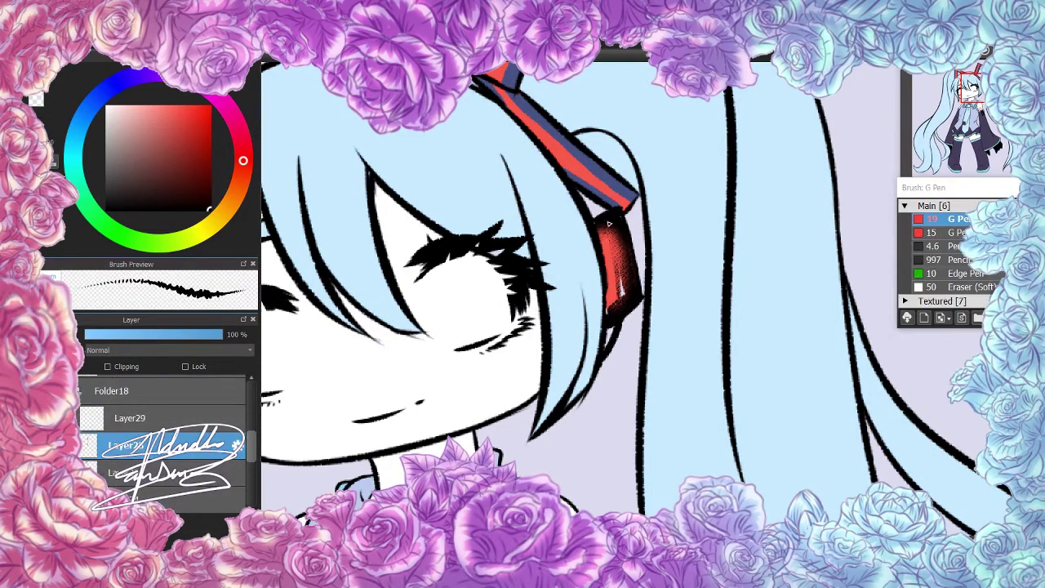
{"action": "key", "text": "alt+]"}
{"action": "key", "text": "2"}
{"action": "scroll", "coordinate": [621, 296], "scroll_direction": "down", "scroll_amount": 2}
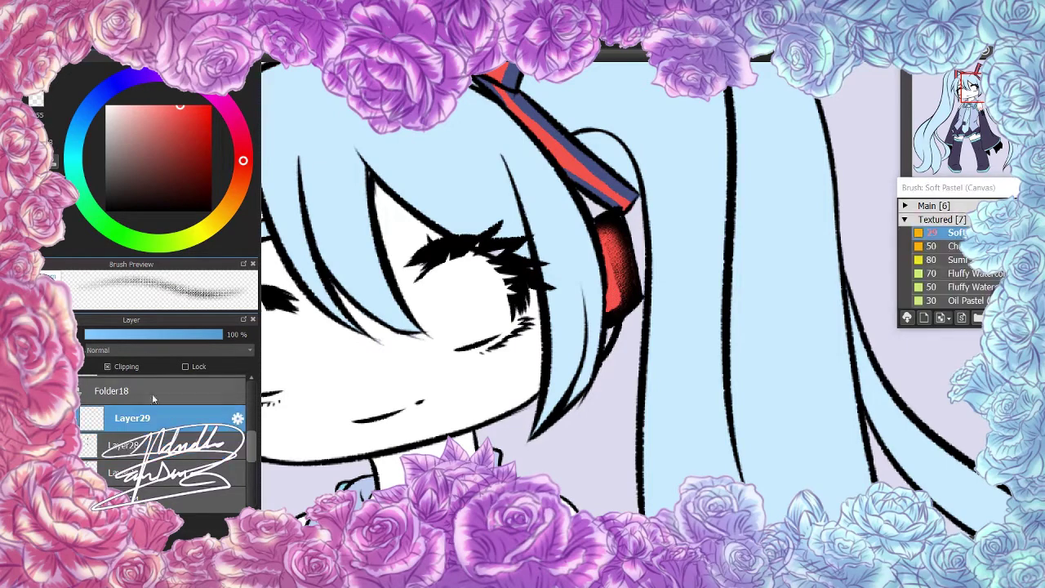
{"action": "mouse_move", "coordinate": [616, 237]}
{"action": "left_mouse_down"}
{"action": "mouse_move", "coordinate": [620, 302]}
{"action": "mouse_move", "coordinate": [616, 245]}
{"action": "left_mouse_up"}
{"action": "scroll", "coordinate": [619, 270], "scroll_direction": "down", "scroll_amount": 2}
{"action": "scroll", "coordinate": [620, 269], "scroll_direction": "up", "scroll_amount": 2}
{"action": "scroll", "coordinate": [618, 269], "scroll_direction": "up", "scroll_amount": 2}
{"action": "key", "text": "alt+["}
{"action": "key", "text": "1"}
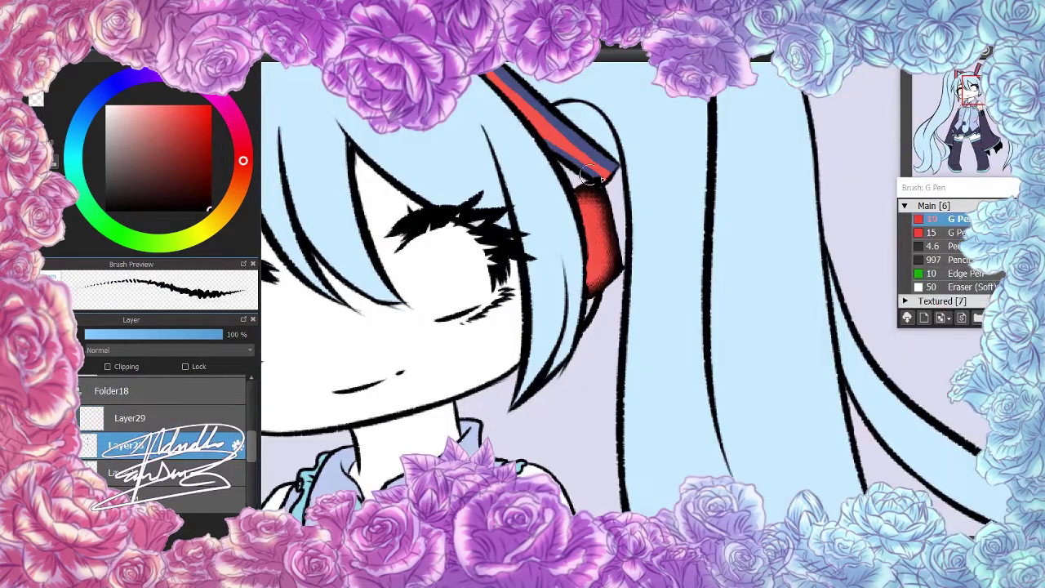
Draw a black headset microphone curving along the jaw below the left cheek with the G Pen at size 19 on Layer28
{"action": "scroll", "coordinate": [731, 213], "scroll_direction": "down", "scroll_amount": 2}
{"action": "scroll", "coordinate": [730, 213], "scroll_direction": "down", "scroll_amount": 1}
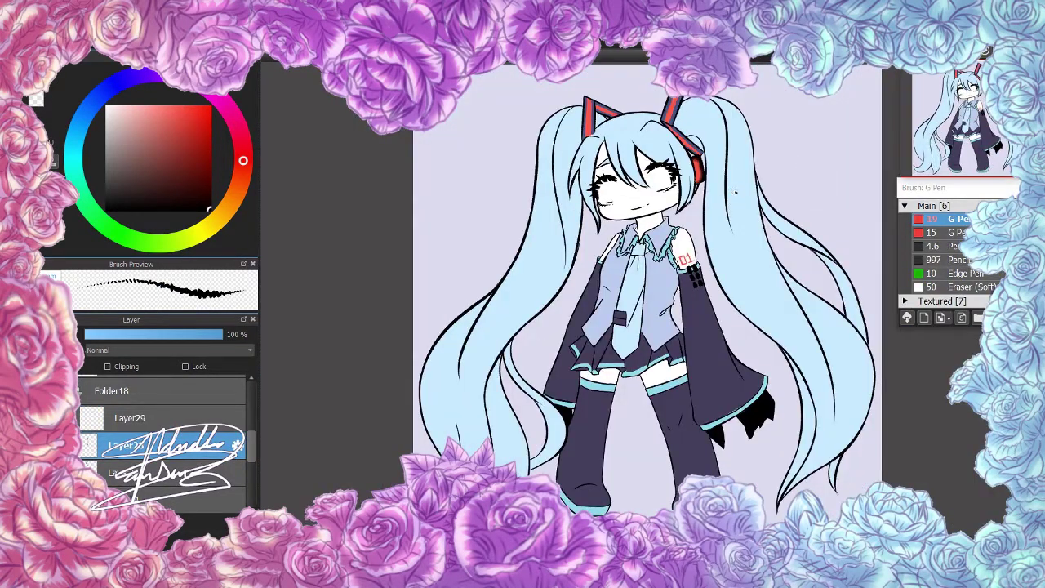
{"action": "key", "text": "alt+]"}
{"action": "key", "text": "2"}
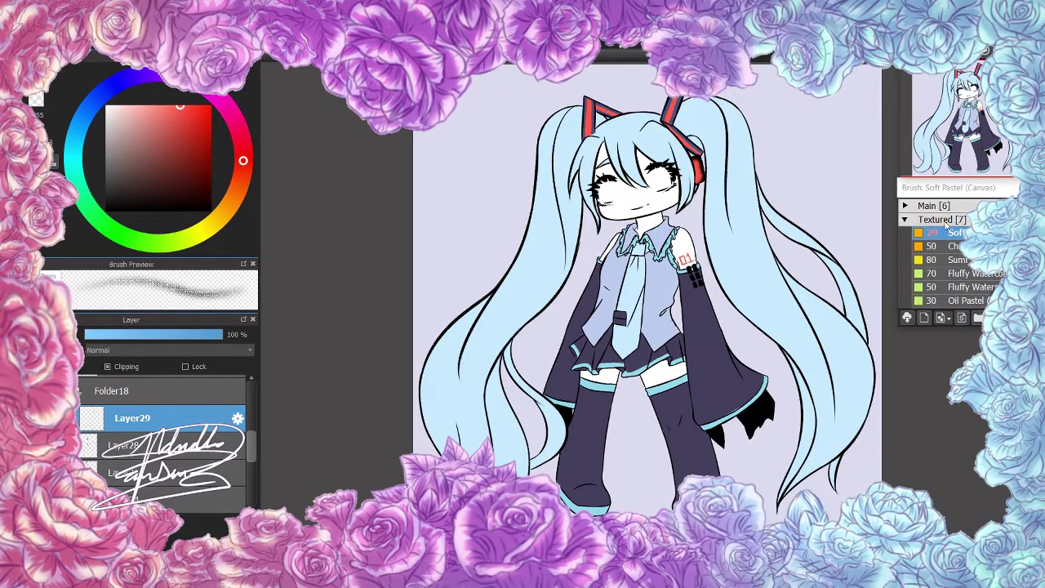
{"action": "key", "text": "alt+["}
{"action": "key", "text": "1"}
{"action": "scroll", "coordinate": [565, 231], "scroll_direction": "up", "scroll_amount": 3}
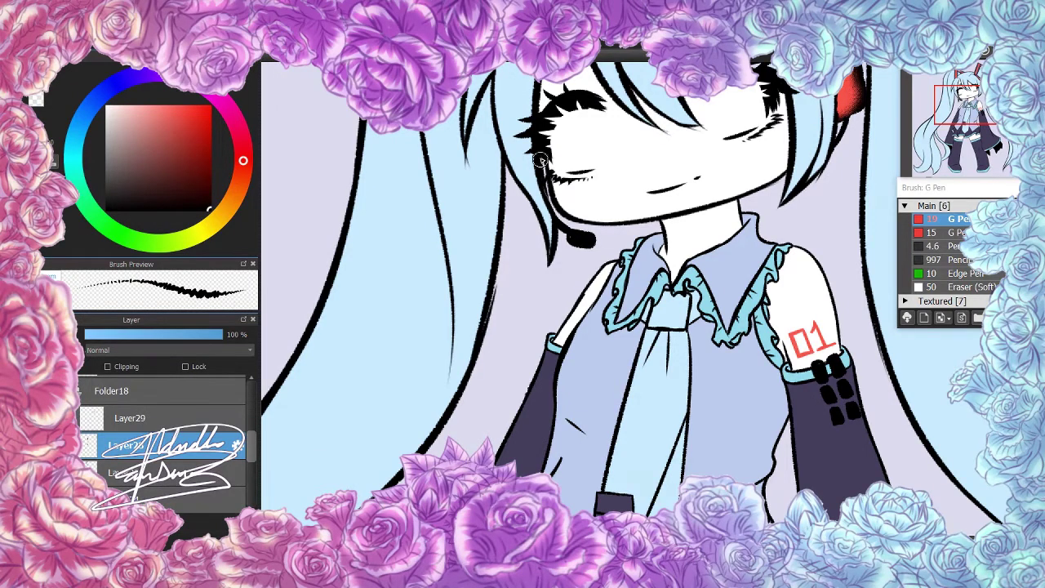
{"action": "key", "text": "ctrl+0"}
Touch up the hair between the right ornament and the ear cup in light blue with the G Pen
{"action": "key", "text": "alt+["}
{"action": "scroll", "coordinate": [645, 245], "scroll_direction": "up", "scroll_amount": 3}
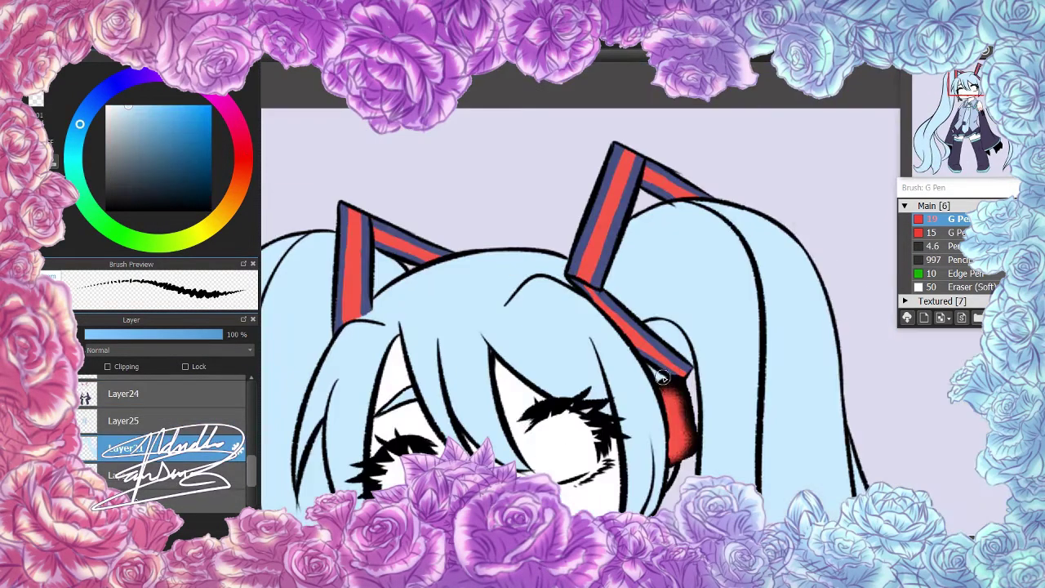
{"action": "key", "text": "ctrl+0"}
Add a new layer directly beneath Layer16 for extra clothing line work
{"action": "scroll", "coordinate": [973, 151], "scroll_direction": "up", "scroll_amount": 2}
{"action": "scroll", "coordinate": [973, 151], "scroll_direction": "up", "scroll_amount": 2}
{"action": "key", "text": "alt+["}
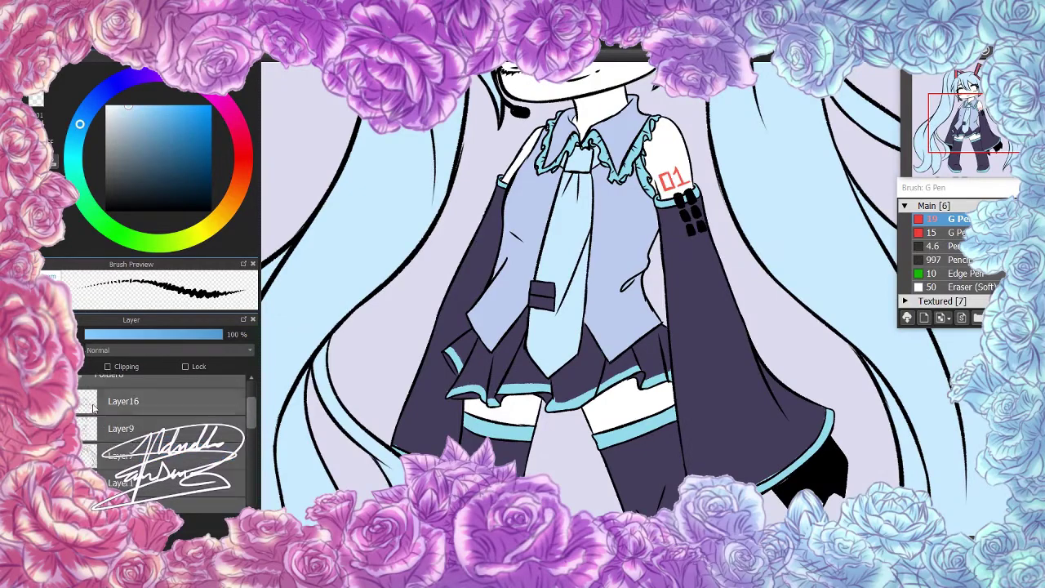
{"action": "key", "text": "alt+["}
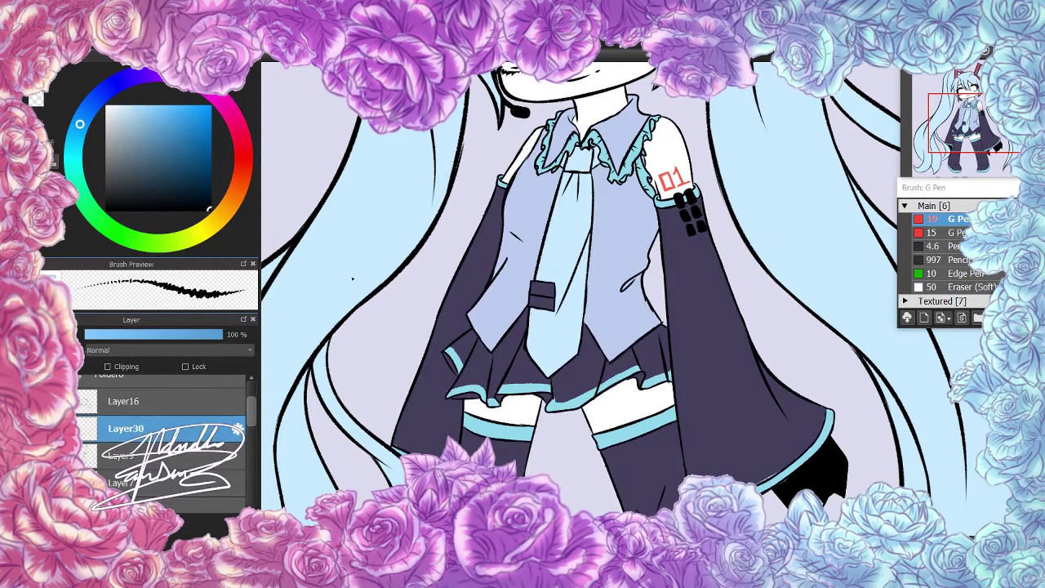
{"action": "left_click_drag", "start_coordinate": [604, 294], "coordinate": [597, 341]}
{"action": "left_click_drag", "start_coordinate": [645, 302], "coordinate": [679, 392]}
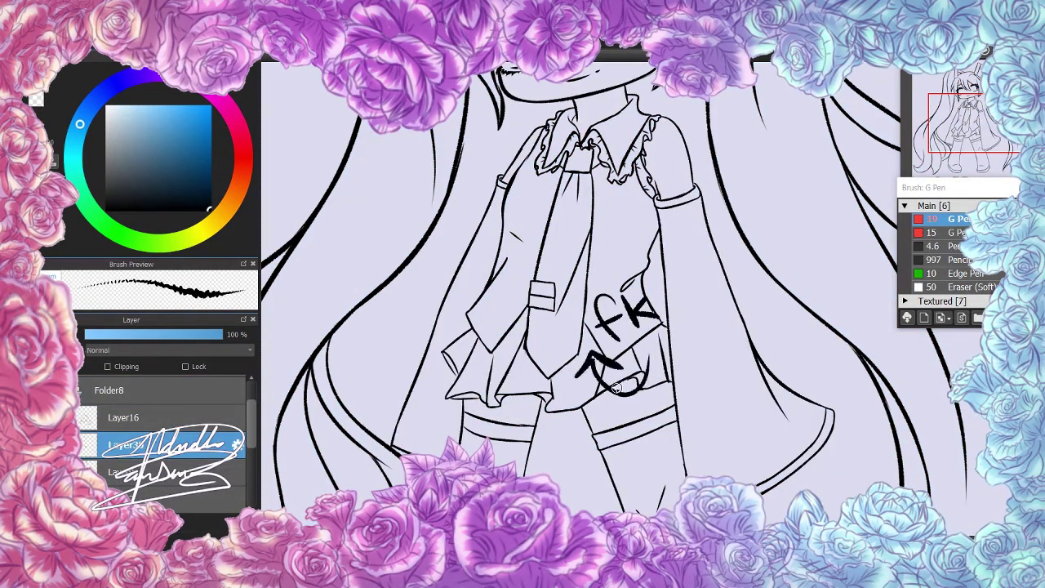
{"action": "key", "text": "ctrl+z"}
{"action": "key", "text": "ctrl+z"}
{"action": "key", "text": "ctrl+z"}
Draw ruffled trim below both pointed halves of the shirt hem with G Pen 2 on Layer30
{"action": "scroll", "coordinate": [620, 327], "scroll_direction": "up", "scroll_amount": 2}
{"action": "key", "text": "2"}
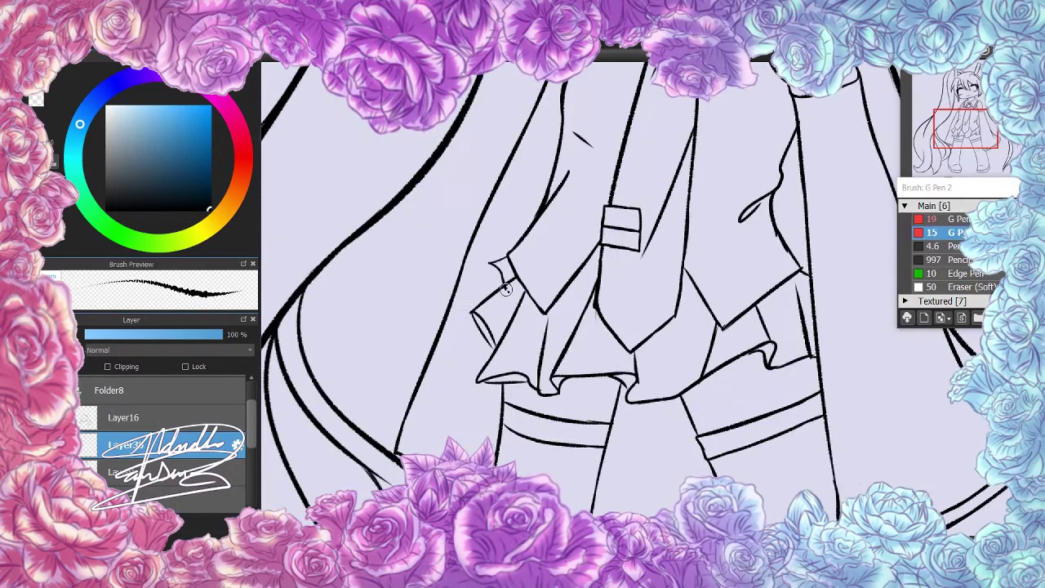
{"action": "key", "text": "ctrl+z"}
{"action": "key", "text": "ctrl+z"}
{"action": "mouse_move", "coordinate": [524, 316]}
{"action": "left_mouse_down"}
{"action": "mouse_move", "coordinate": [545, 333]}
{"action": "mouse_move", "coordinate": [598, 263]}
{"action": "left_mouse_up"}
{"action": "scroll", "coordinate": [633, 281], "scroll_direction": "right", "scroll_amount": 2}
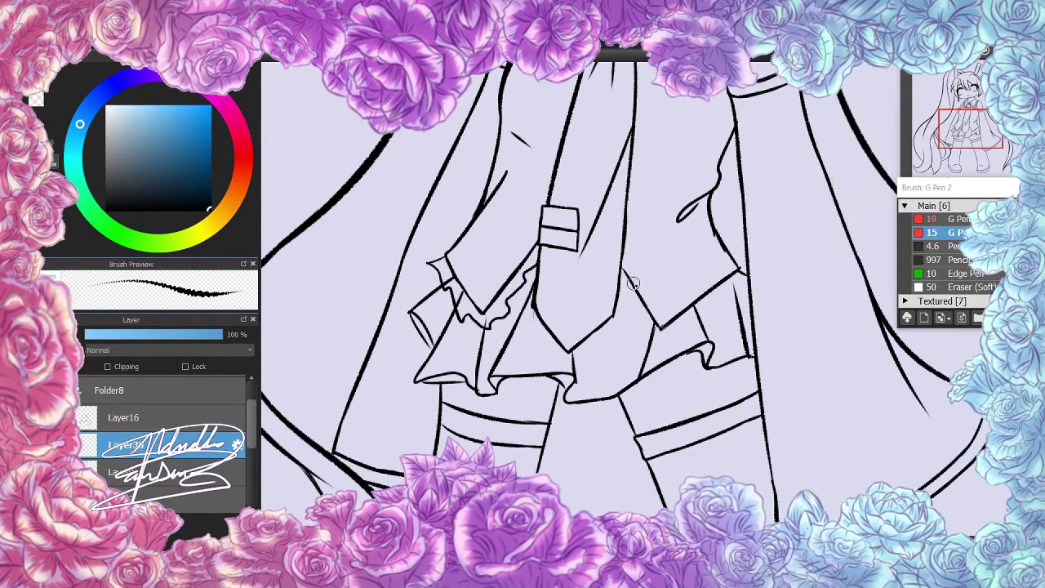
{"action": "scroll", "coordinate": [676, 318], "scroll_direction": "down", "scroll_amount": 1}
{"action": "left_click", "coordinate": [154, 425]}
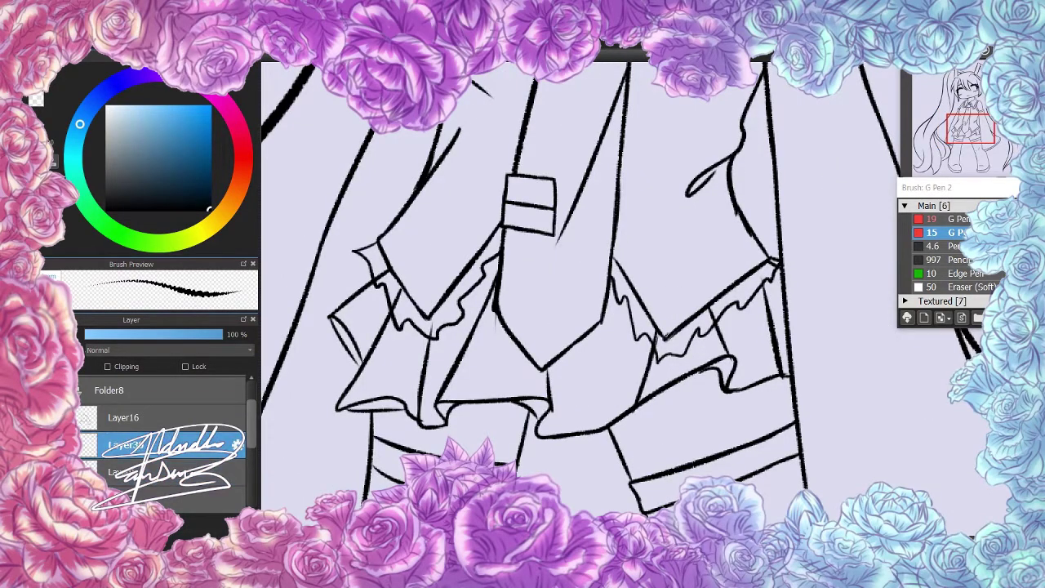
Draw short fold lines inside the ruffled trim below both shirt hem points with G Pen 2 on Layer30
{"action": "key", "text": "ctrl+0"}
{"action": "scroll", "coordinate": [153, 429], "scroll_direction": "up", "scroll_amount": 3}
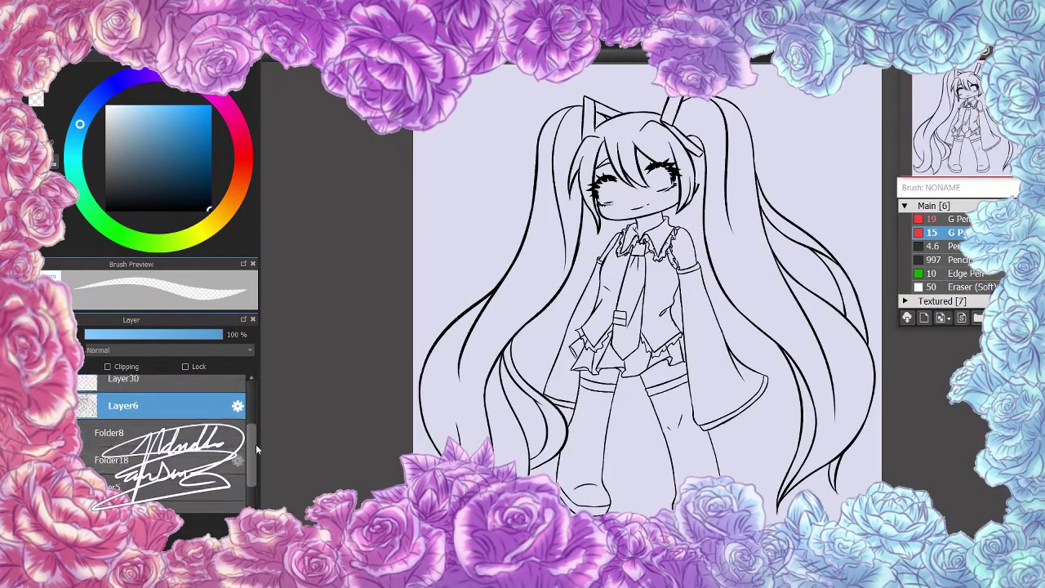
{"action": "left_click", "coordinate": [123, 392]}
{"action": "left_click", "coordinate": [164, 456]}
{"action": "scroll", "coordinate": [420, 304], "scroll_direction": "up", "scroll_amount": 5}
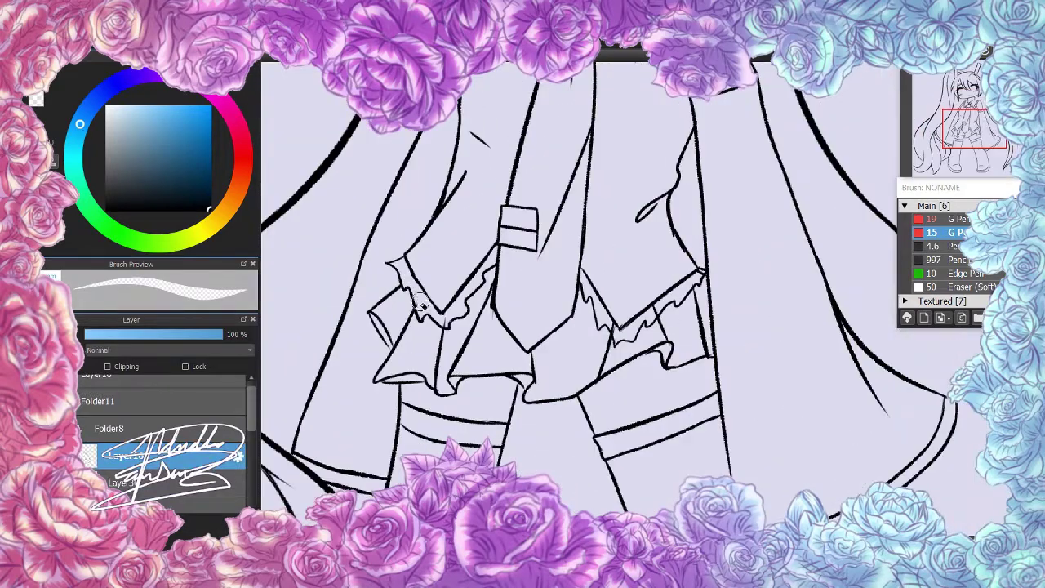
{"action": "key", "text": "ctrl+Down"}
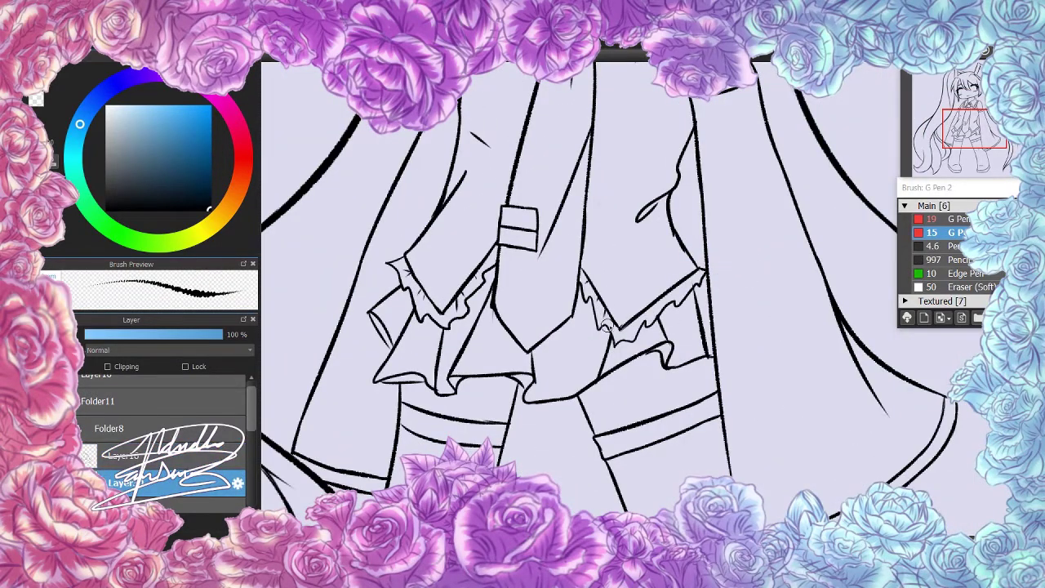
{"action": "scroll", "coordinate": [605, 326], "scroll_direction": "down", "scroll_amount": 5}
{"action": "scroll", "coordinate": [648, 472], "scroll_direction": "up", "scroll_amount": 6}
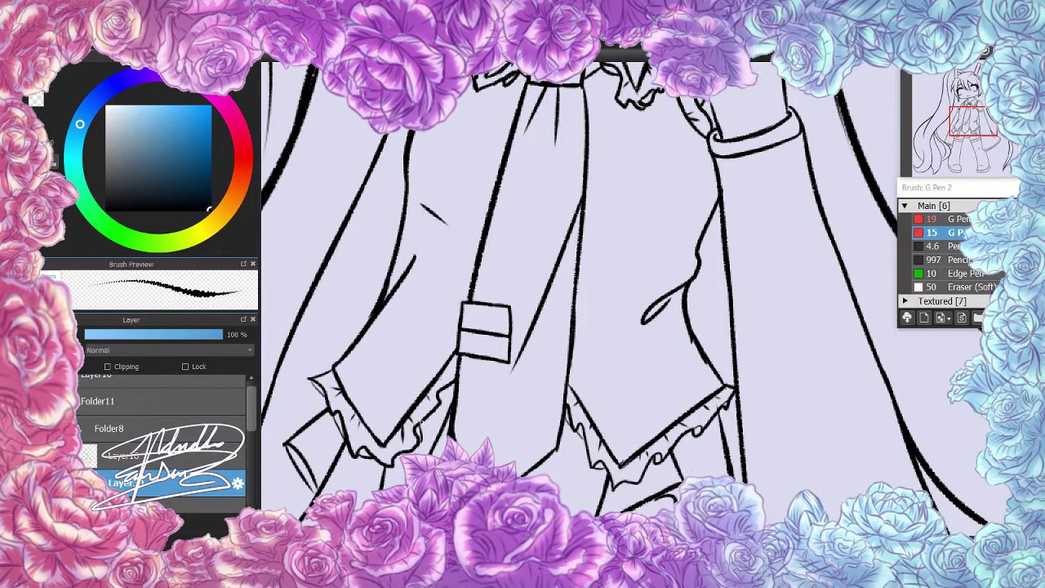
Colour the hem ruffles under both shirt points turquoise on Layer26 with G Pen 2
{"action": "scroll", "coordinate": [458, 376], "scroll_direction": "down", "scroll_amount": 5}
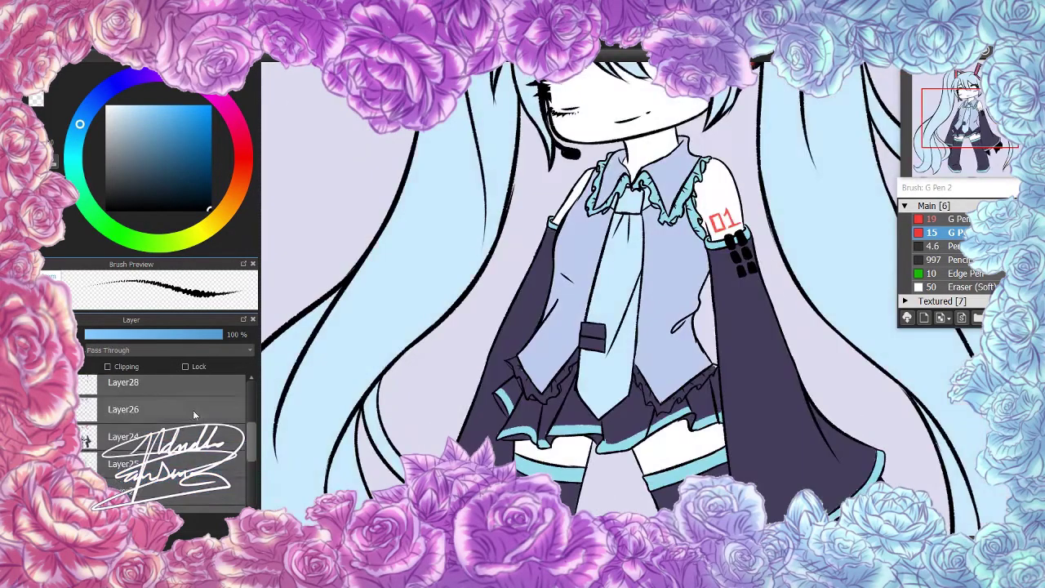
{"action": "scroll", "coordinate": [572, 327], "scroll_direction": "up", "scroll_amount": 5}
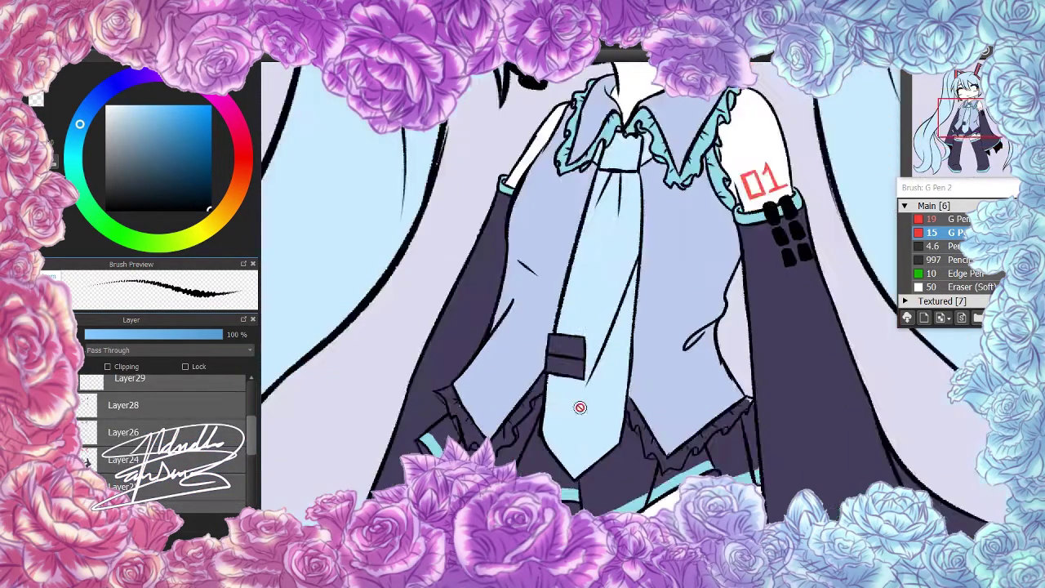
{"action": "scroll", "coordinate": [571, 293], "scroll_direction": "up", "scroll_amount": 2}
{"action": "key", "text": "ctrl+Down"}
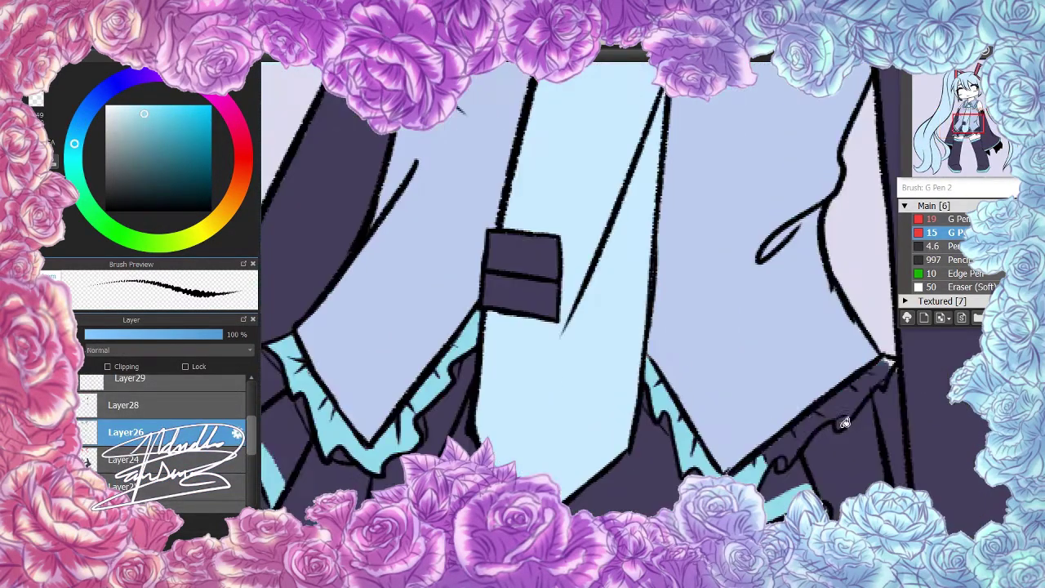
{"action": "scroll", "coordinate": [572, 294], "scroll_direction": "up", "scroll_amount": 2}
{"action": "key", "text": "ctrl+Down"}
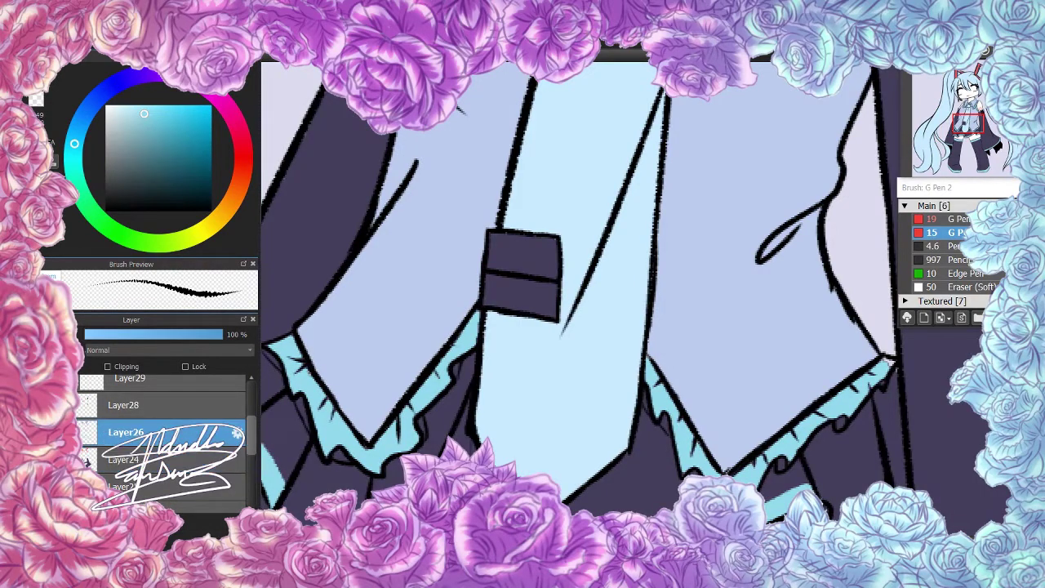
{"action": "key", "text": "ctrl+Up"}
{"action": "scroll", "coordinate": [424, 359], "scroll_direction": "left", "scroll_amount": 3}
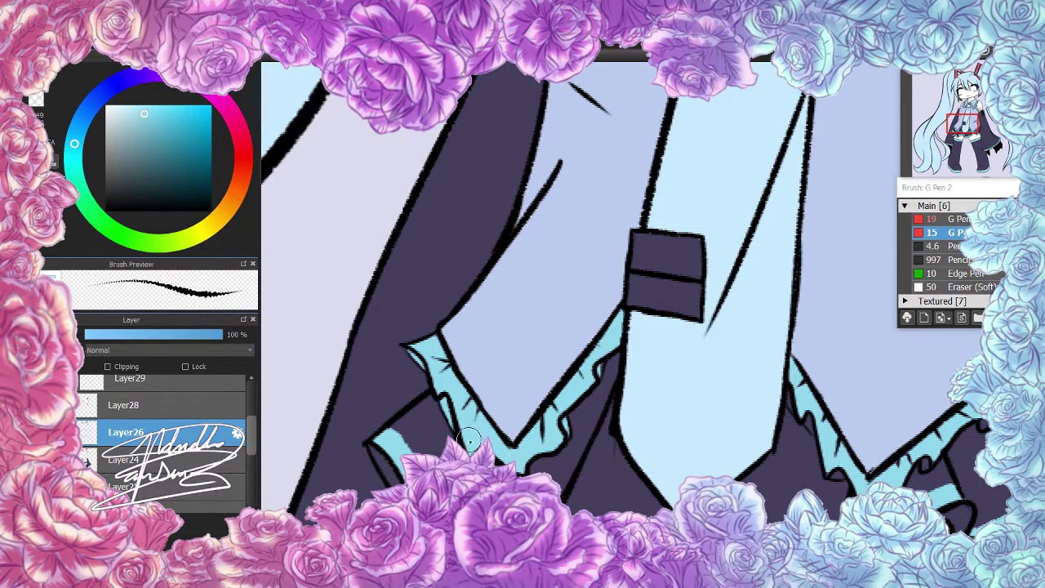
{"action": "scroll", "coordinate": [470, 441], "scroll_direction": "right", "scroll_amount": 5}
{"action": "mouse_move", "coordinate": [534, 468]}
{"action": "left_mouse_down"}
{"action": "mouse_move", "coordinate": [600, 465]}
{"action": "mouse_move", "coordinate": [728, 368]}
{"action": "left_mouse_up"}
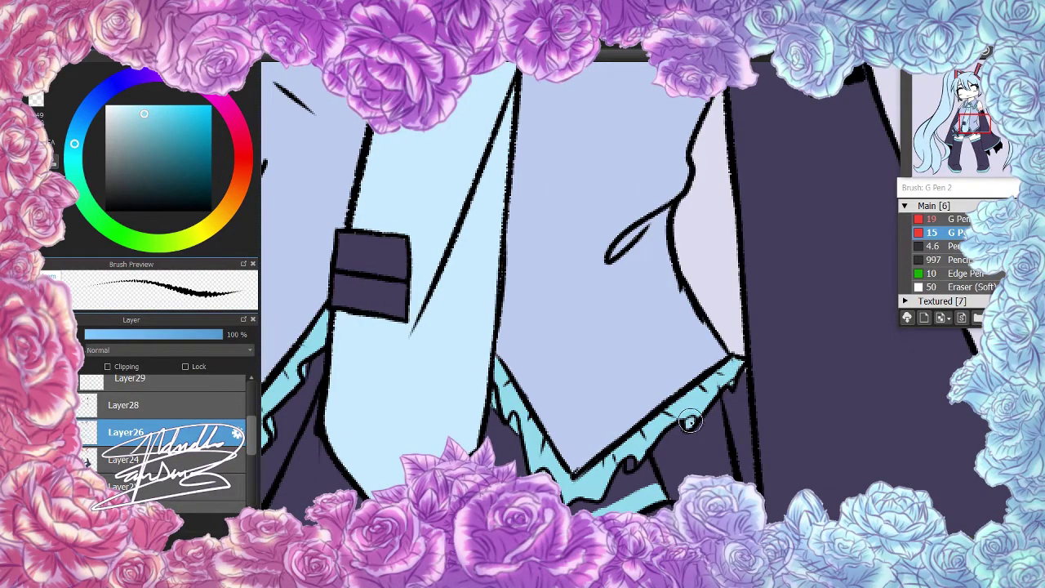
{"action": "key", "text": "ctrl+0"}
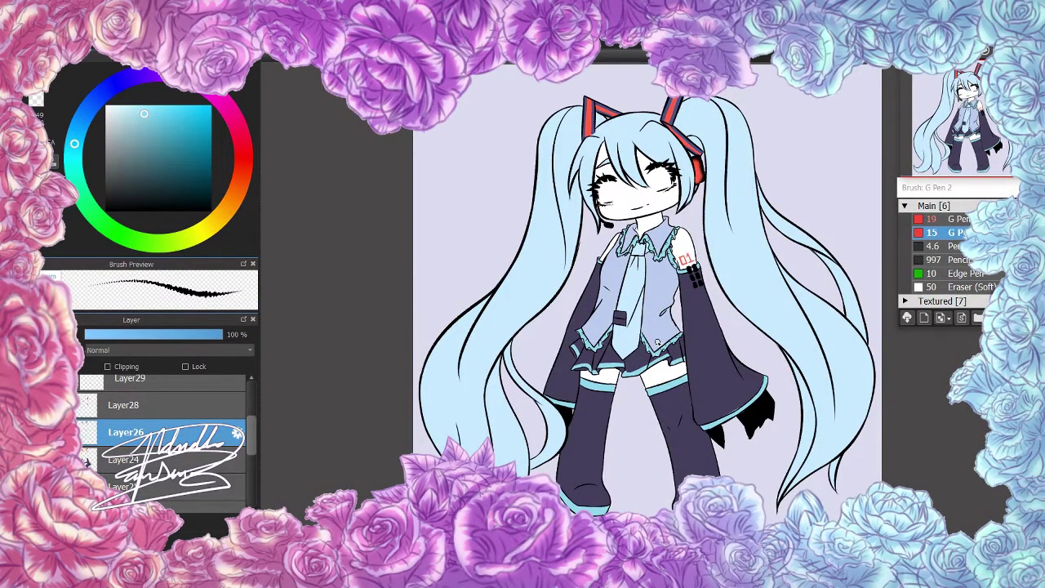
Paint a slightly tilted pale yellow rectangular badge on the shirt's chest beside the tie and straighten its edges
{"action": "scroll", "coordinate": [658, 343], "scroll_direction": "up", "scroll_amount": 4}
{"action": "key", "text": "x"}
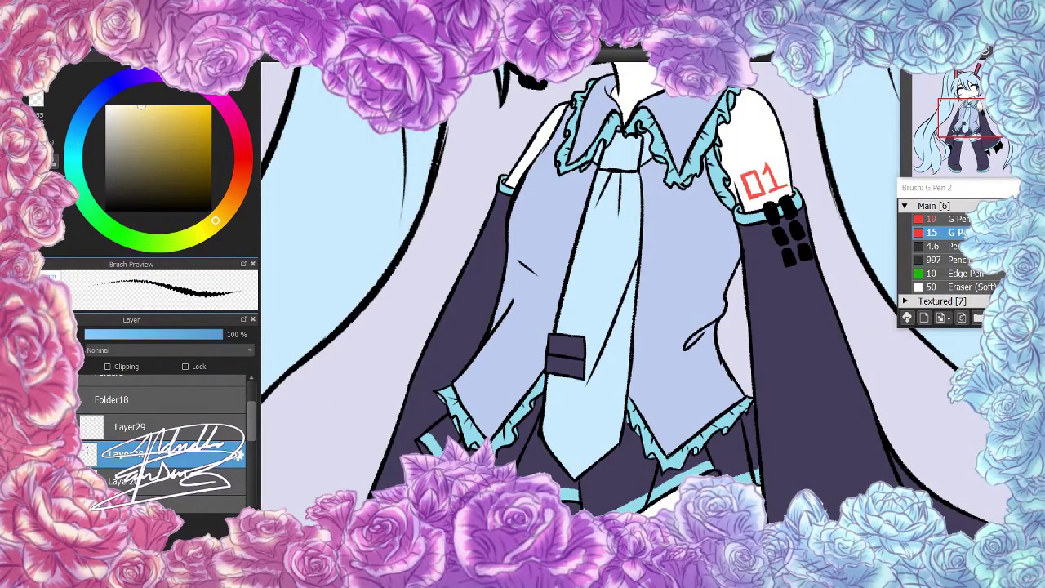
{"action": "scroll", "coordinate": [649, 196], "scroll_direction": "up", "scroll_amount": 1}
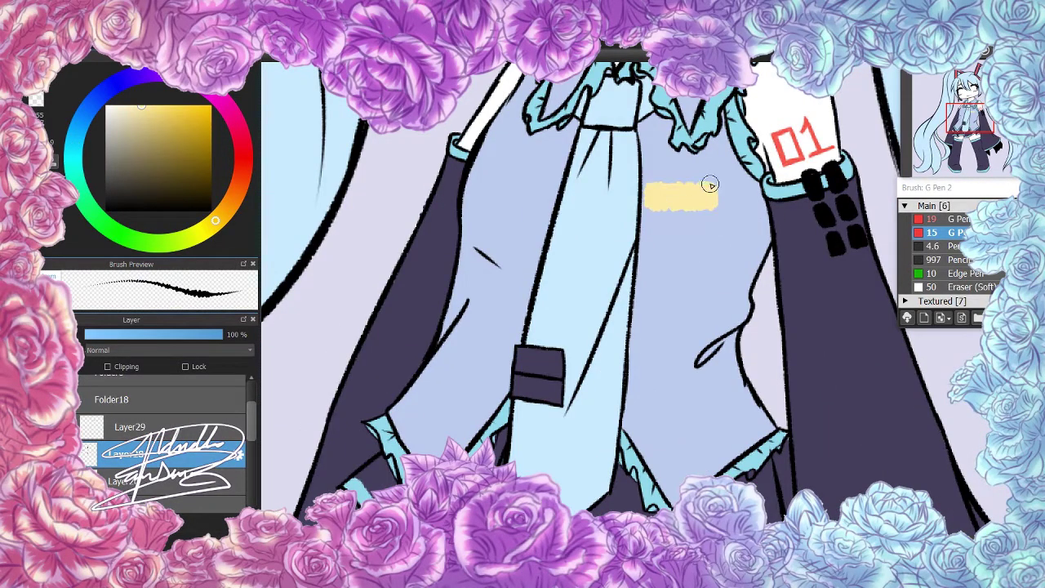
{"action": "mouse_move", "coordinate": [653, 193]}
{"action": "left_mouse_down"}
{"action": "mouse_move", "coordinate": [684, 209]}
{"action": "mouse_move", "coordinate": [658, 187]}
{"action": "left_mouse_up"}
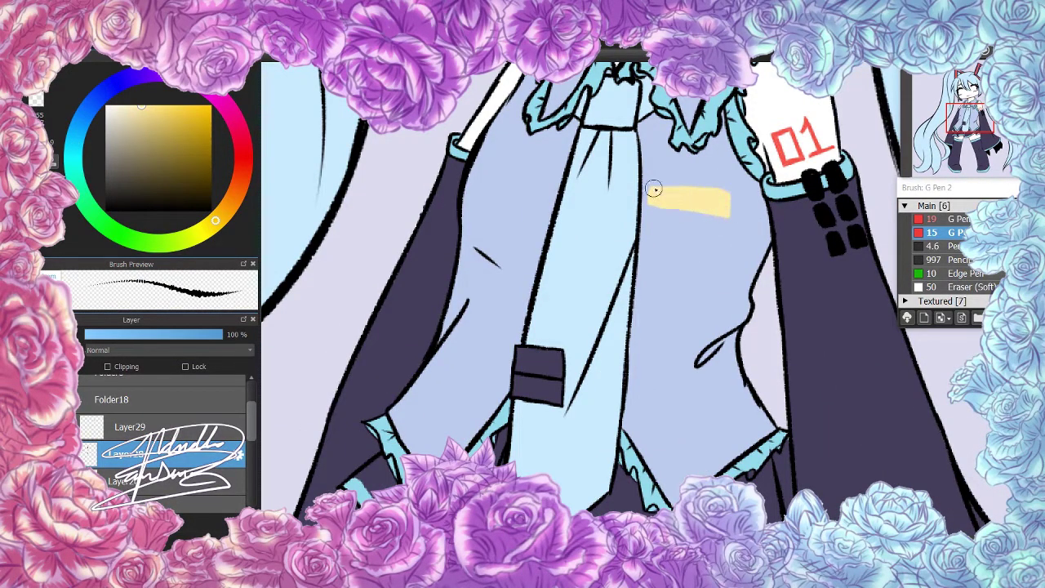
{"action": "scroll", "coordinate": [658, 192], "scroll_direction": "down", "scroll_amount": 1}
{"action": "scroll", "coordinate": [665, 215], "scroll_direction": "up", "scroll_amount": 2}
{"action": "scroll", "coordinate": [686, 207], "scroll_direction": "up", "scroll_amount": 2}
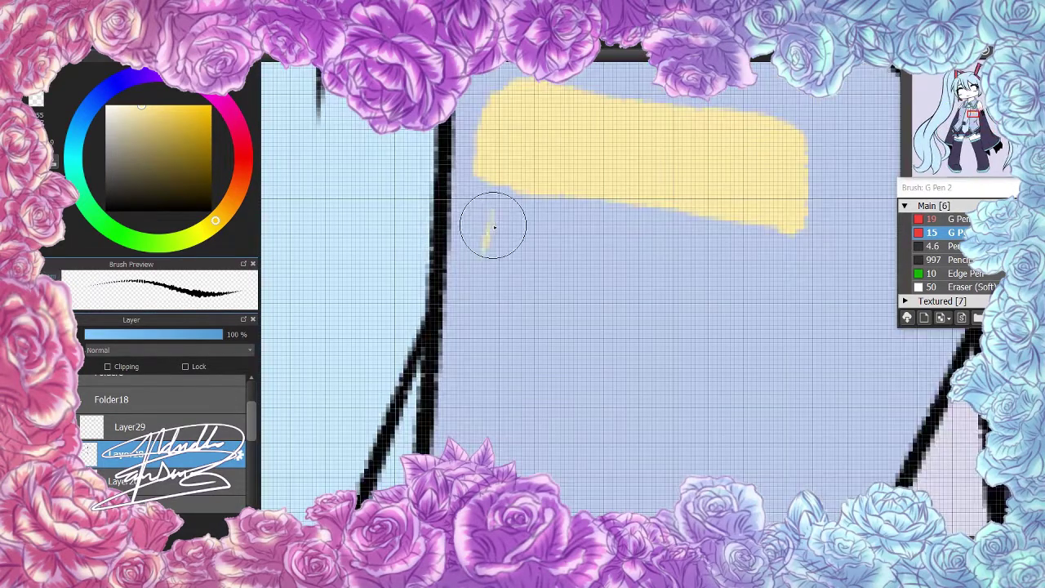
{"action": "mouse_move", "coordinate": [470, 200]}
{"action": "left_mouse_down"}
{"action": "mouse_move", "coordinate": [496, 221]}
{"action": "mouse_move", "coordinate": [571, 245]}
{"action": "mouse_move", "coordinate": [781, 252]}
{"action": "mouse_move", "coordinate": [508, 233]}
{"action": "mouse_move", "coordinate": [577, 221]}
{"action": "left_mouse_up"}
{"action": "key", "text": "Delete"}
Add Layer34 and hand-letter "HATSUME MIKU" in large black capitals across the figure with the G Pen at size 45
{"action": "scroll", "coordinate": [577, 222], "scroll_direction": "down", "scroll_amount": 3}
{"action": "key", "text": "ctrl+shift+n"}
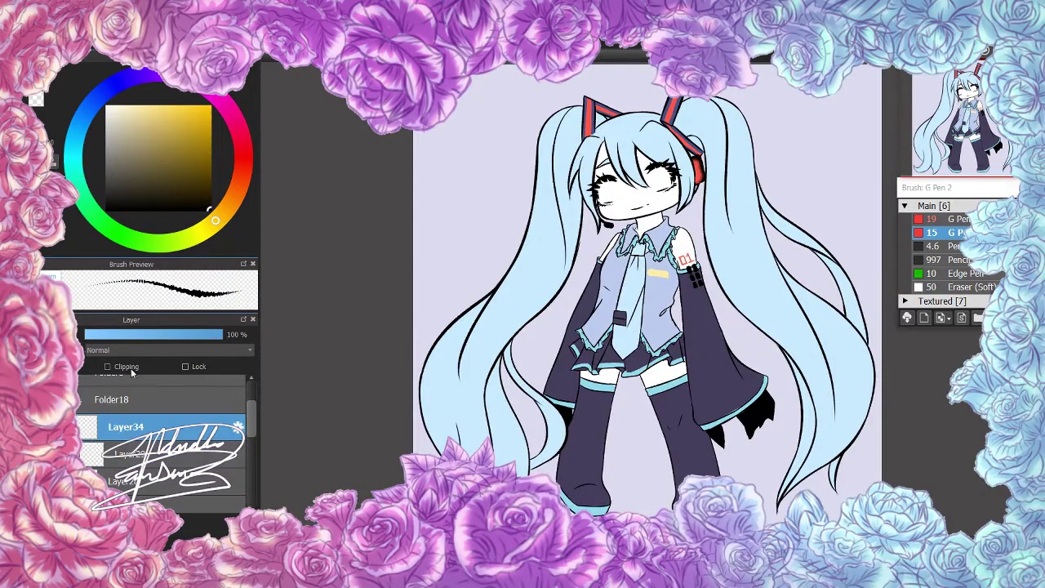
{"action": "left_click", "coordinate": [956, 219]}
{"action": "left_click_drag", "start_coordinate": [466, 160], "coordinate": [467, 274]}
{"action": "scroll", "coordinate": [466, 212], "scroll_direction": "up", "scroll_amount": 2}
{"action": "mouse_move", "coordinate": [445, 147]}
{"action": "left_mouse_down"}
{"action": "mouse_move", "coordinate": [560, 210]}
{"action": "mouse_move", "coordinate": [630, 175]}
{"action": "mouse_move", "coordinate": [770, 186]}
{"action": "left_mouse_up"}
{"action": "scroll", "coordinate": [770, 186], "scroll_direction": "right", "scroll_amount": 5}
{"action": "left_click_drag", "start_coordinate": [515, 155], "coordinate": [710, 302]}
{"action": "left_click_drag", "start_coordinate": [710, 163], "coordinate": [804, 221]}
{"action": "scroll", "coordinate": [711, 245], "scroll_direction": "down", "scroll_amount": 3}
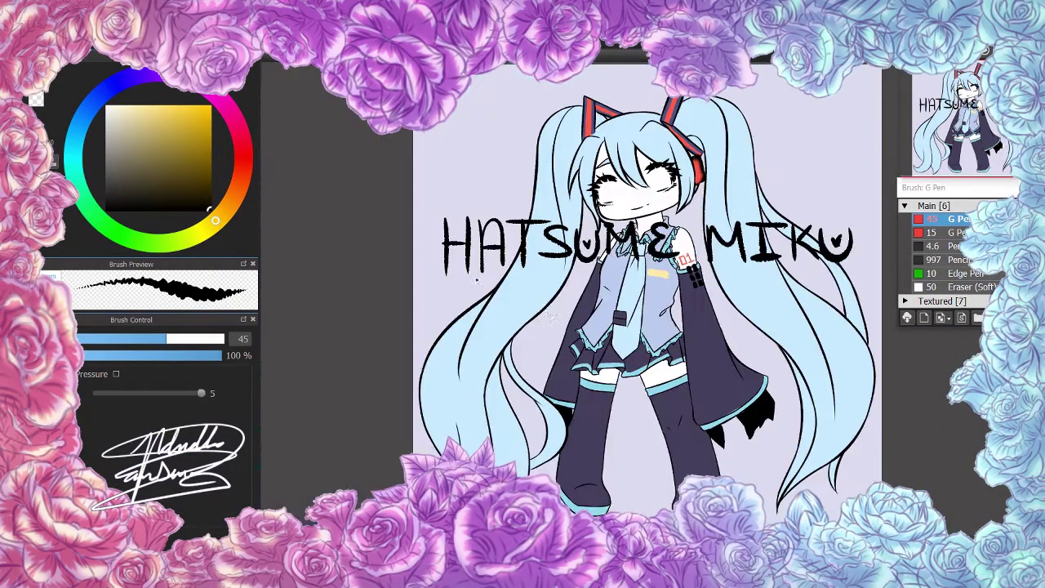
Shrink the lettering and place it directly beneath the yellow badge, and outline the badge in black with G Pen 2
{"action": "key", "text": "ctrl+t"}
{"action": "left_click_drag", "start_coordinate": [522, 245], "coordinate": [571, 262]}
{"action": "scroll", "coordinate": [621, 262], "scroll_direction": "up", "scroll_amount": 3}
{"action": "left_click_drag", "start_coordinate": [737, 239], "coordinate": [710, 224]}
{"action": "key", "text": "Return"}
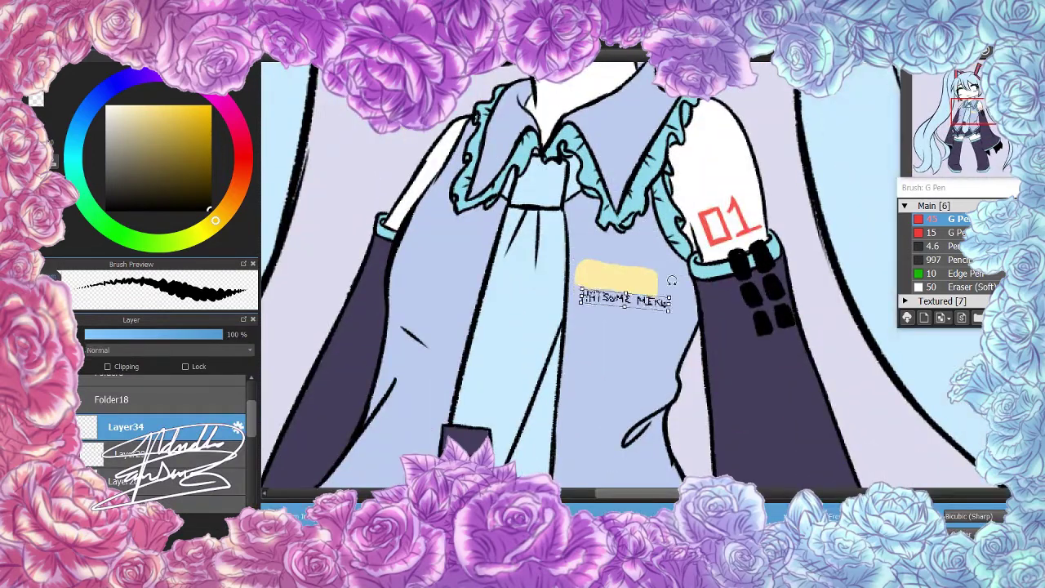
{"action": "scroll", "coordinate": [621, 294], "scroll_direction": "down", "scroll_amount": 3}
{"action": "scroll", "coordinate": [620, 294], "scroll_direction": "up", "scroll_amount": 3}
{"action": "key", "text": "b"}
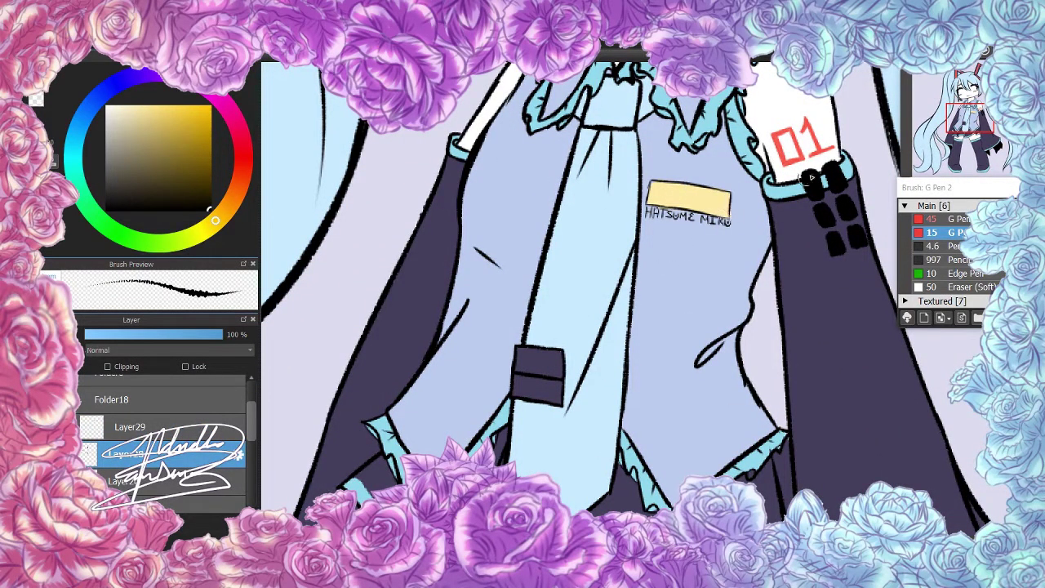
Paint small yellow streaks and blue dots across the dark skirt pleats on a clipped Add layer
{"action": "scroll", "coordinate": [810, 177], "scroll_direction": "down", "scroll_amount": 5}
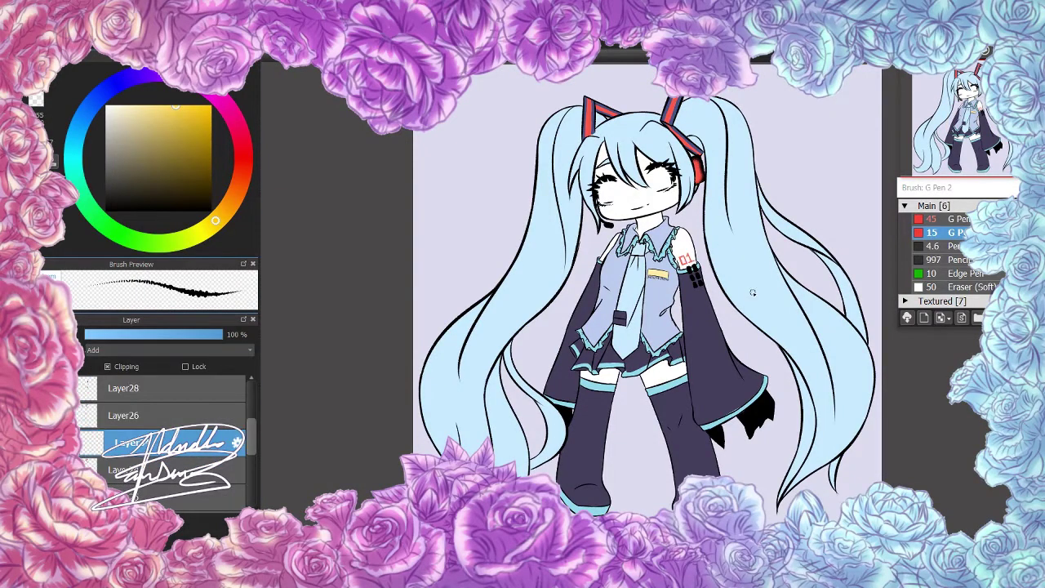
{"action": "scroll", "coordinate": [620, 365], "scroll_direction": "up", "scroll_amount": 4}
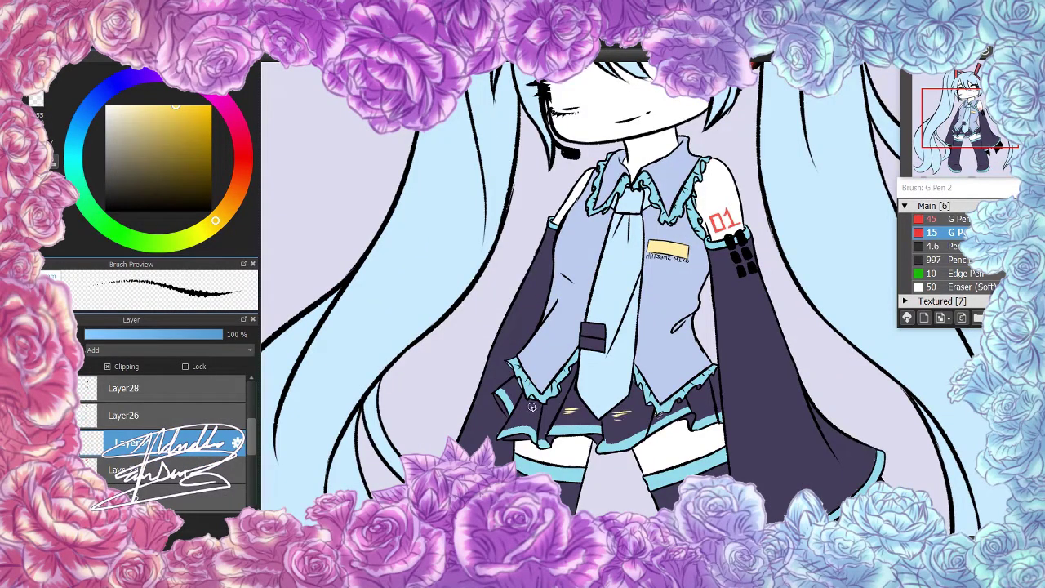
{"action": "left_click", "coordinate": [104, 102]}
{"action": "left_click_drag", "start_coordinate": [553, 426], "coordinate": [407, 339]}
{"action": "left_click", "coordinate": [140, 128]}
{"action": "left_click_drag", "start_coordinate": [594, 333], "coordinate": [666, 437]}
{"action": "key", "text": "ctrl+t"}
{"action": "key", "text": "Return"}
Fill the rectangular panel on the lower part of the wide sleeve with turquoise and clean up its edges on Layer36
{"action": "scroll", "coordinate": [707, 393], "scroll_direction": "down", "scroll_amount": 5}
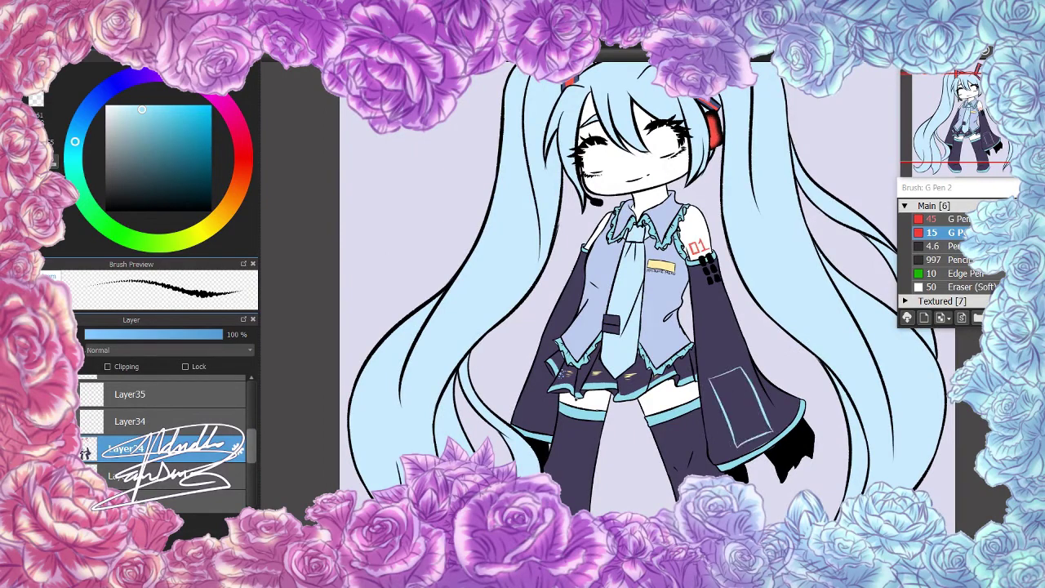
{"action": "left_click", "coordinate": [736, 390]}
{"action": "scroll", "coordinate": [740, 367], "scroll_direction": "up", "scroll_amount": 3}
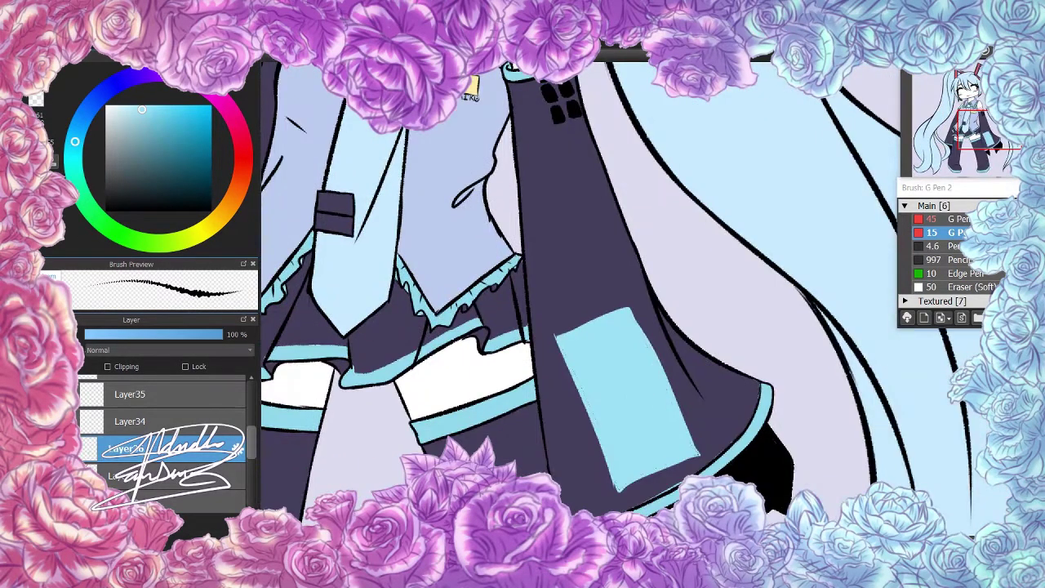
{"action": "left_click", "coordinate": [421, 400], "text": "alt"}
{"action": "left_click", "coordinate": [571, 347]}
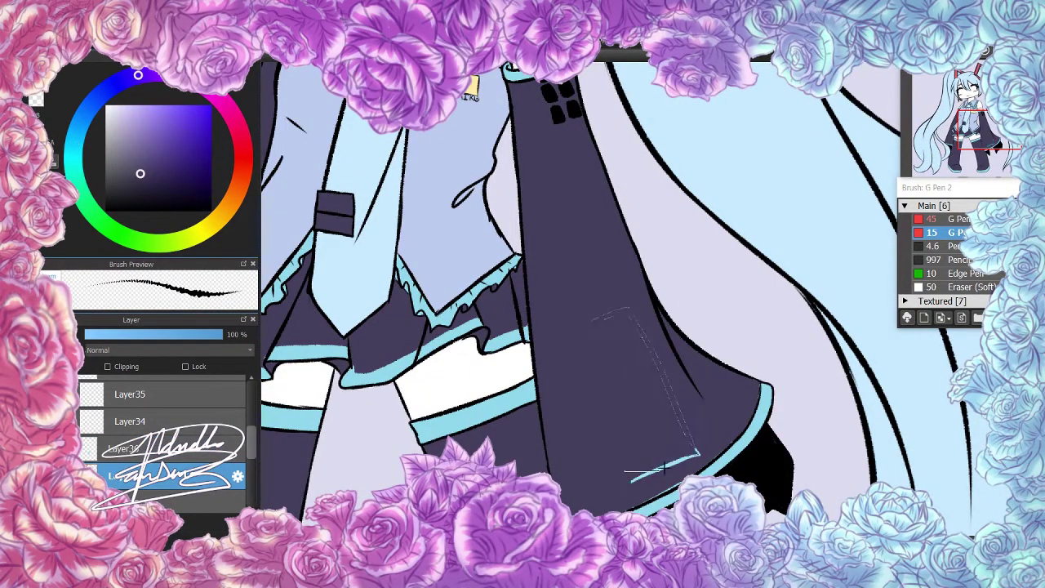
{"action": "key", "text": "ctrl+z"}
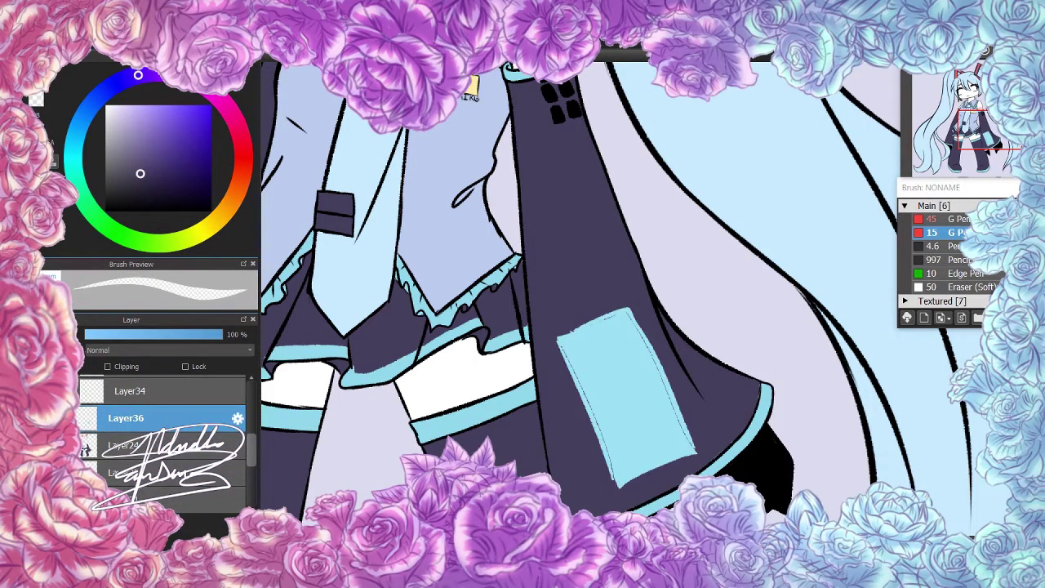
{"action": "left_click", "coordinate": [591, 392], "text": "alt"}
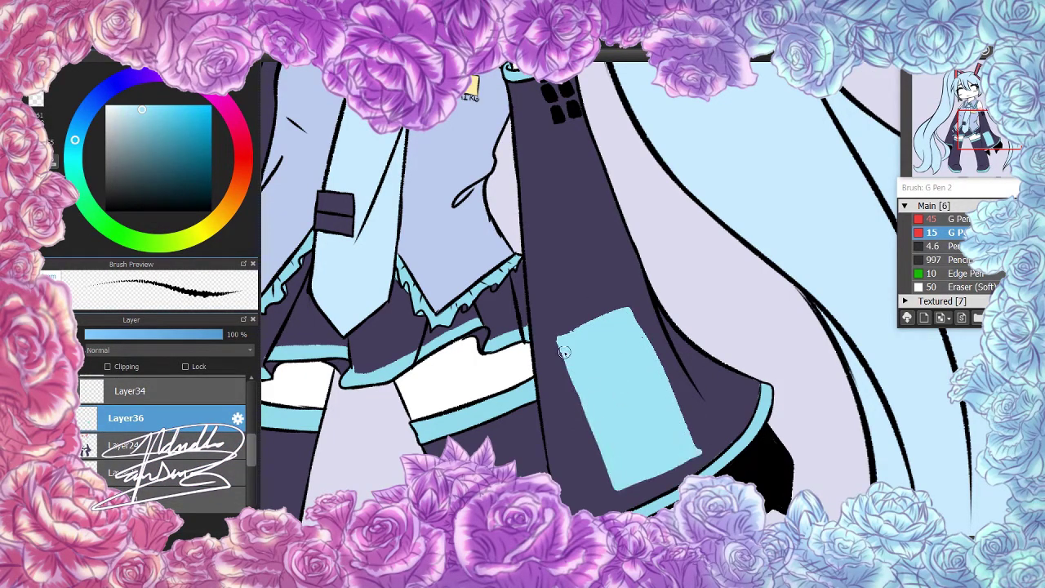
Recolour the rectangular sleeve panel on Layer36 to a muted medium blue
{"action": "left_click", "coordinate": [142, 155]}
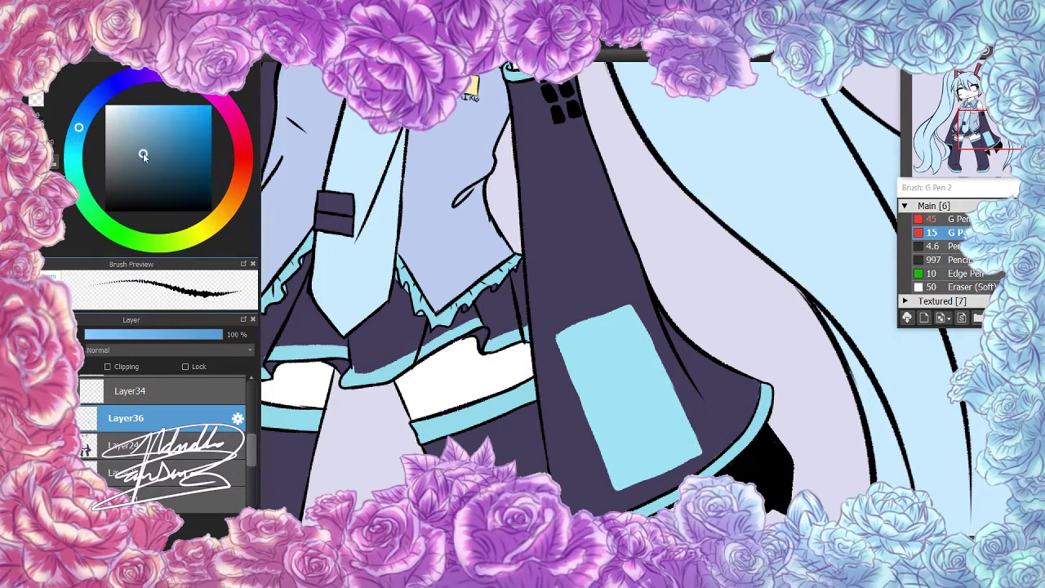
{"action": "left_click", "coordinate": [644, 353]}
{"action": "left_click", "coordinate": [156, 140]}
{"action": "left_click", "coordinate": [664, 387]}
{"action": "scroll", "coordinate": [665, 387], "scroll_direction": "down", "scroll_amount": 3}
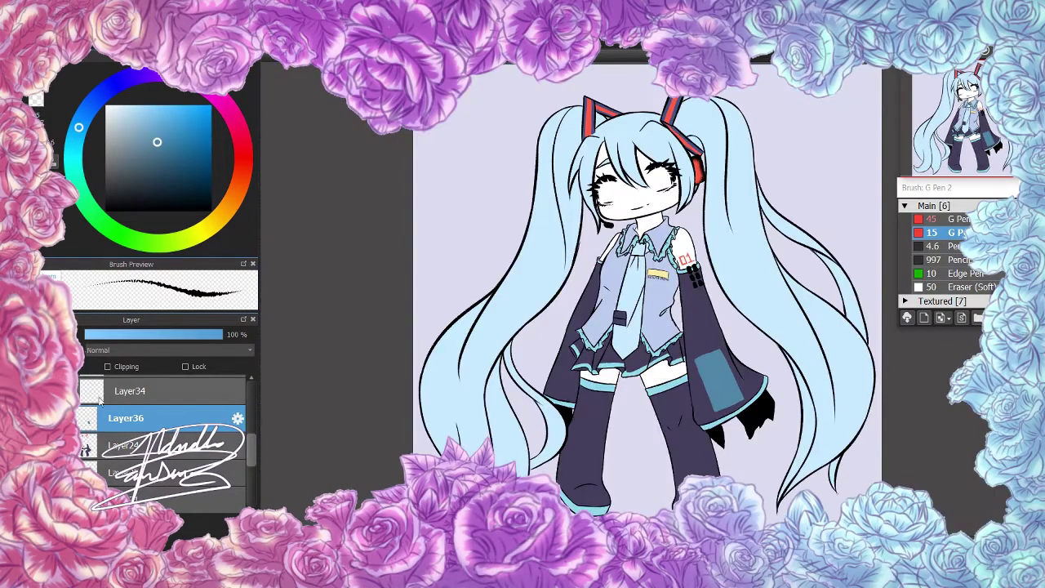
Add Layer37 as a clipped Add layer and paint rows of small light blue and pale yellow dashes on the sleeve panel
{"action": "scroll", "coordinate": [99, 400], "scroll_direction": "down", "scroll_amount": 1}
{"action": "left_click", "coordinate": [131, 422]}
{"action": "scroll", "coordinate": [259, 324], "scroll_direction": "up", "scroll_amount": 3}
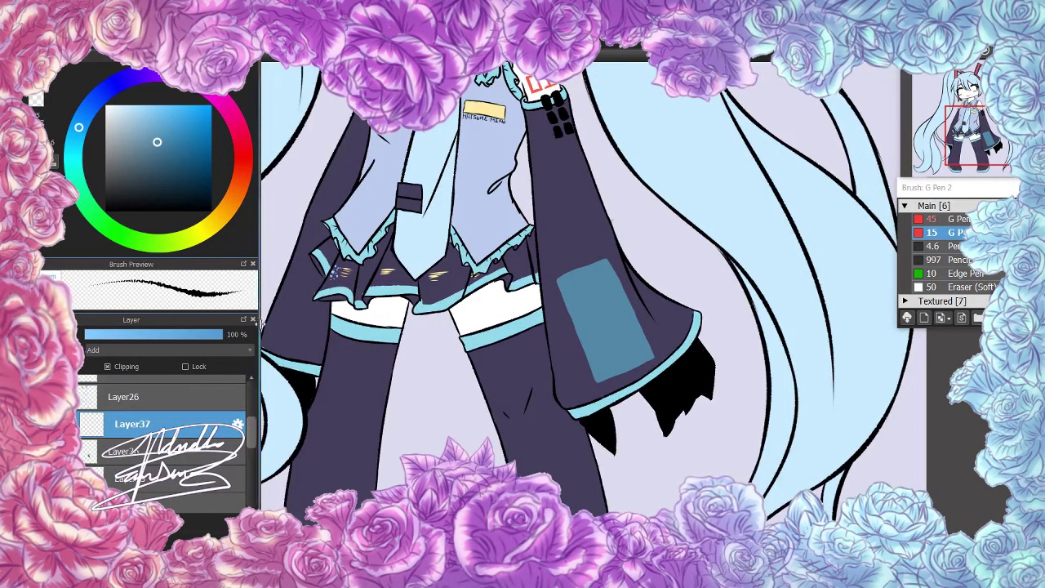
{"action": "left_click", "coordinate": [161, 84]}
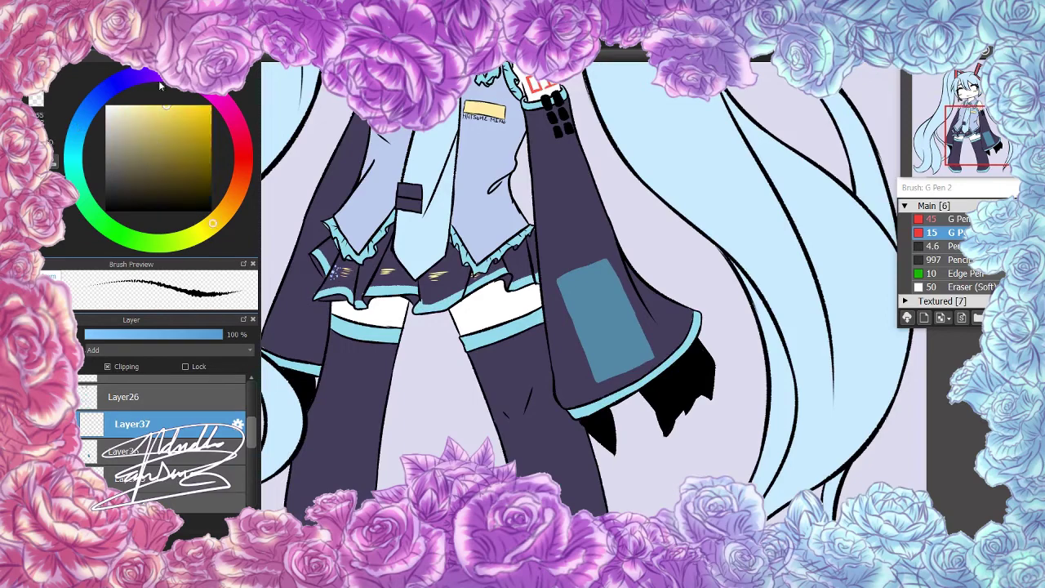
{"action": "left_click", "coordinate": [606, 280], "text": "alt"}
{"action": "left_click", "coordinate": [591, 280]}
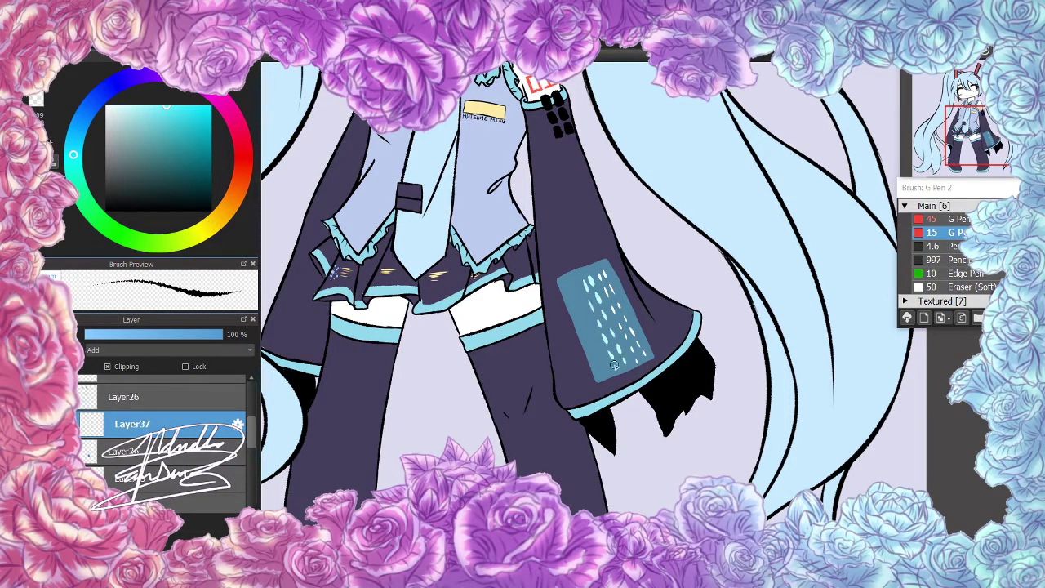
{"action": "key", "text": "x"}
Blur the dashes on Layer37 into soft glows and paint yellow dashes along the panel's outer side on clipped Layer38
{"action": "left_click", "coordinate": [122, 10]}
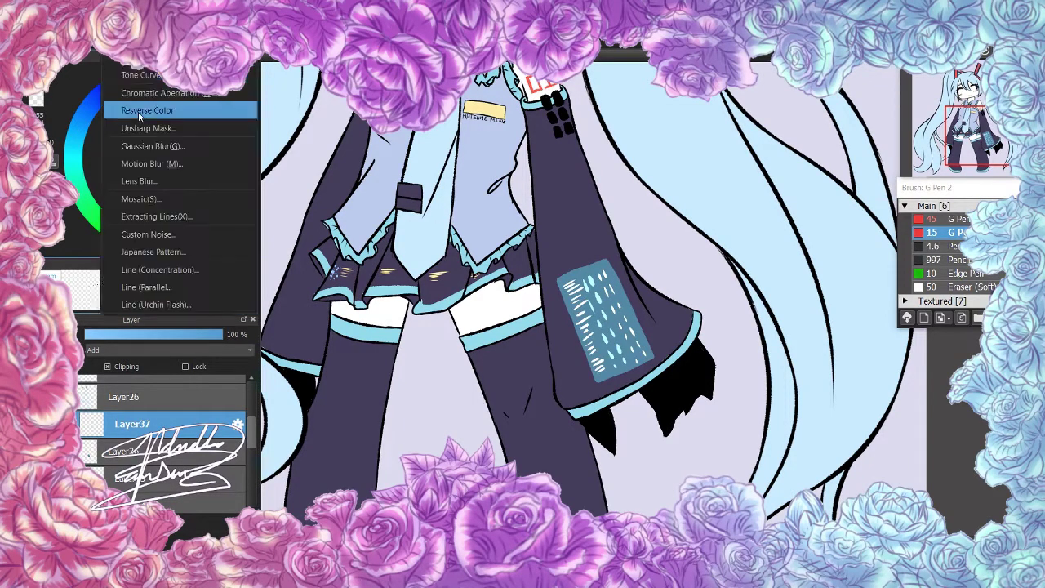
{"action": "left_click", "coordinate": [138, 112]}
{"action": "key", "text": "Return"}
{"action": "left_click_drag", "start_coordinate": [662, 228], "coordinate": [478, 57]}
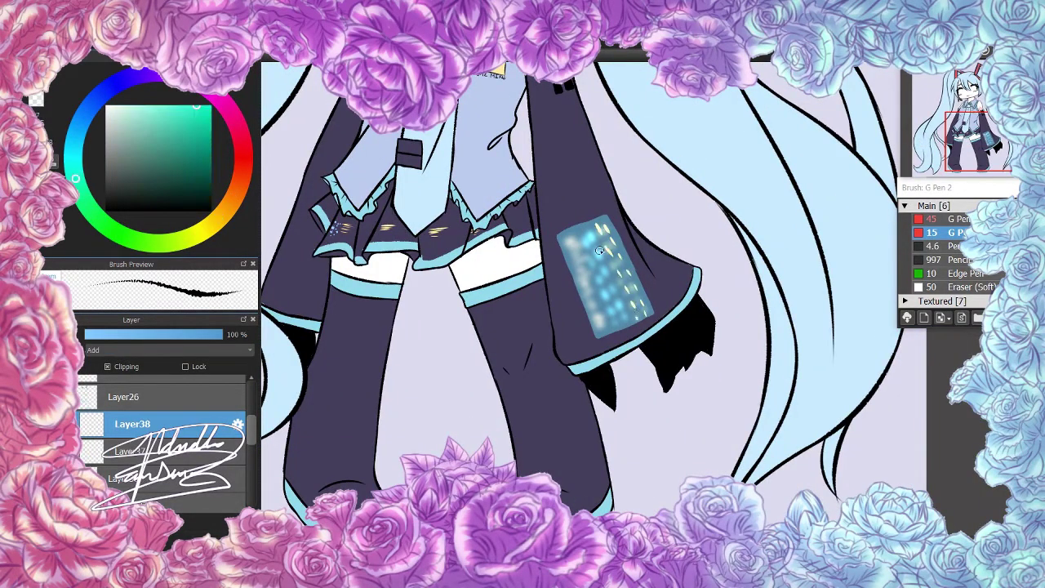
Blur the yellow dashes on Layer38, merge that layer down into Layer37 and set the pen colour to orange
{"action": "left_click", "coordinate": [234, 188]}
{"action": "left_click", "coordinate": [123, 10]}
{"action": "left_click", "coordinate": [139, 75]}
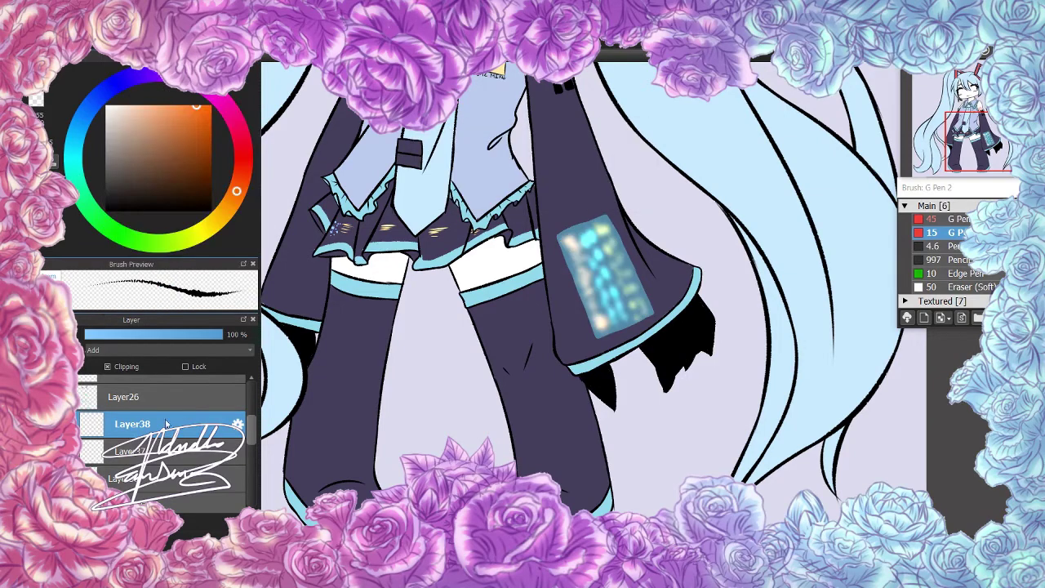
{"action": "key", "text": "ctrl+e"}
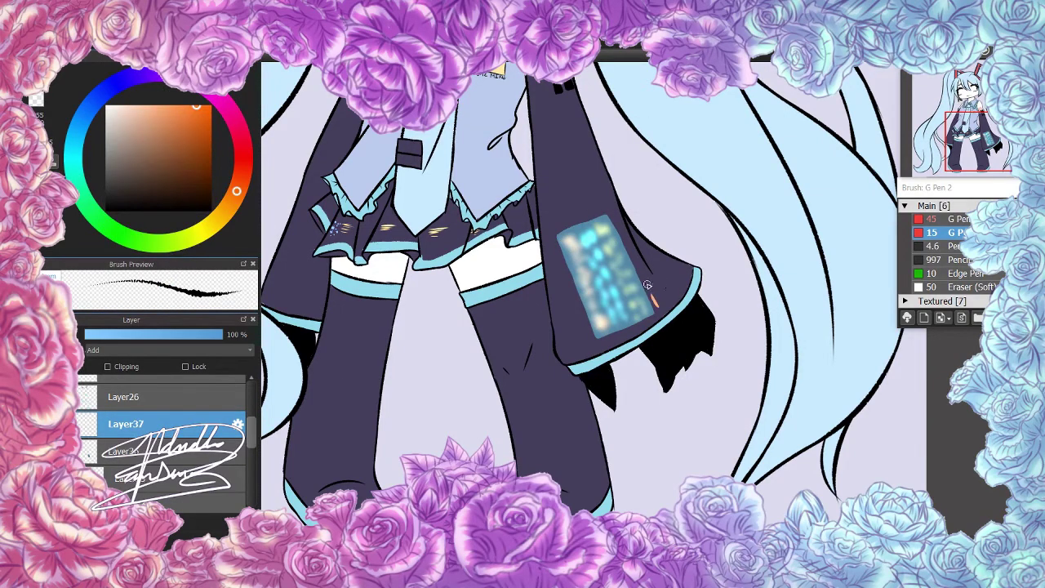
Finish the small orange sparks beside the sleeve panel's outer edge on Layer37, then select the layer directly below it
{"action": "key", "text": "ctrl+0"}
{"action": "left_click", "coordinate": [122, 10]}
{"action": "left_click", "coordinate": [139, 75]}
{"action": "key", "text": "Escape"}
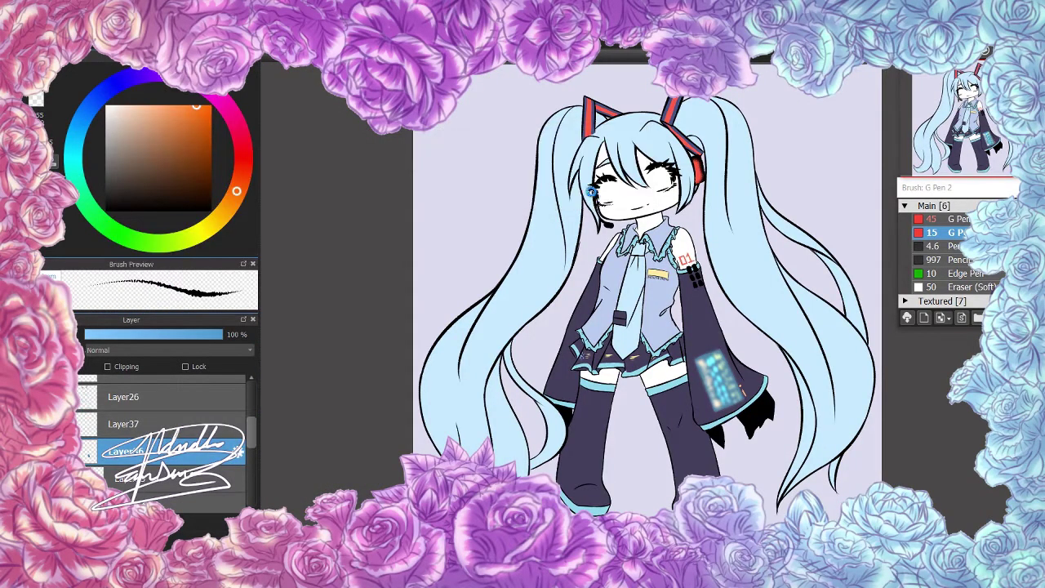
{"action": "left_click", "coordinate": [123, 10]}
{"action": "left_click", "coordinate": [138, 75]}
{"action": "left_click", "coordinate": [603, 190]}
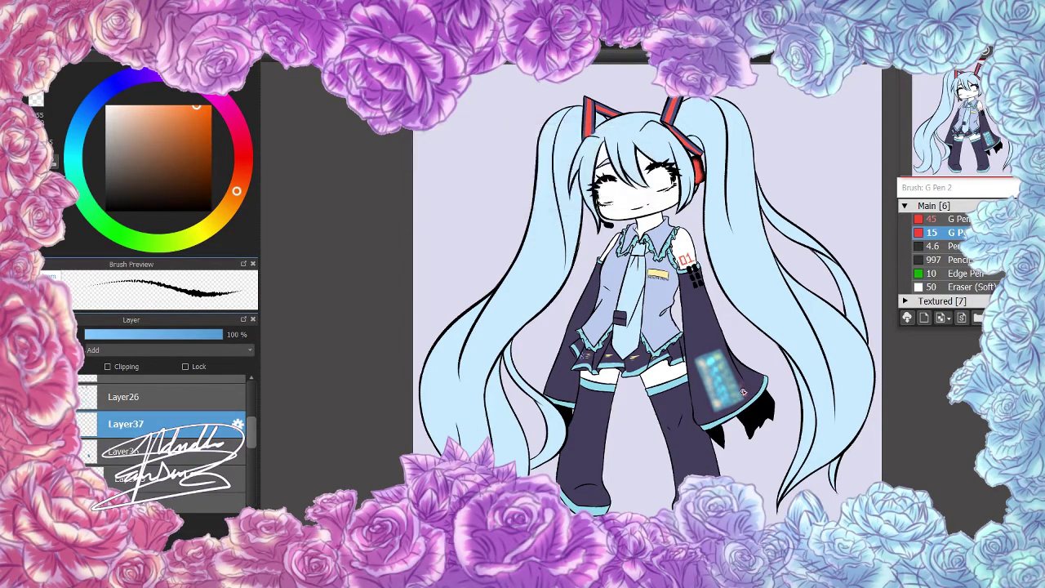
{"action": "left_click", "coordinate": [122, 451]}
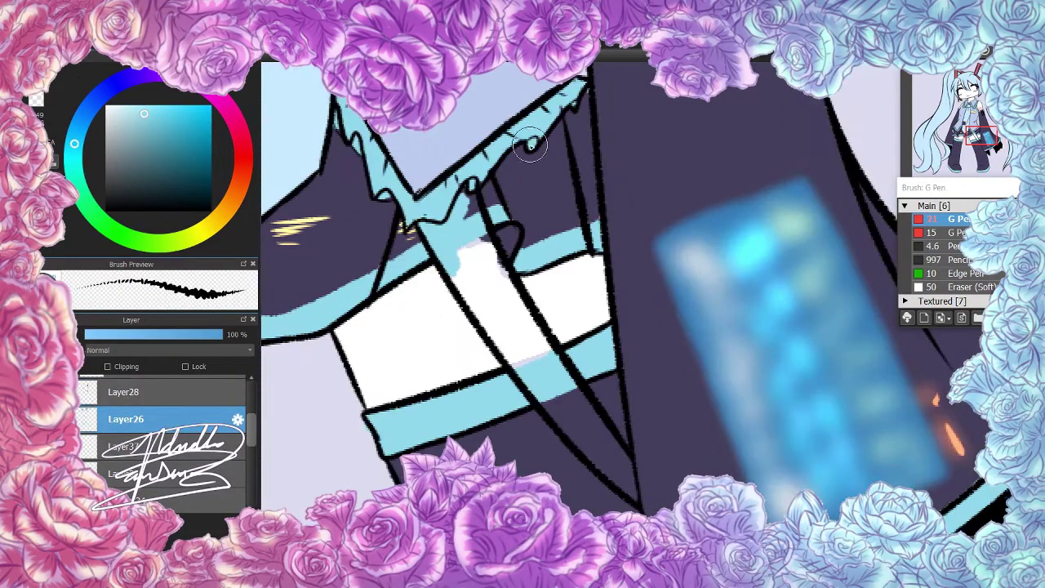
Fill the strap hanging below the vest with light blue on Layer26 and paint medium blue triangles along it on Layer28
{"action": "mouse_move", "coordinate": [529, 145]}
{"action": "left_mouse_down"}
{"action": "mouse_move", "coordinate": [483, 254]}
{"action": "mouse_move", "coordinate": [467, 227]}
{"action": "mouse_move", "coordinate": [527, 368]}
{"action": "mouse_move", "coordinate": [626, 465]}
{"action": "left_mouse_up"}
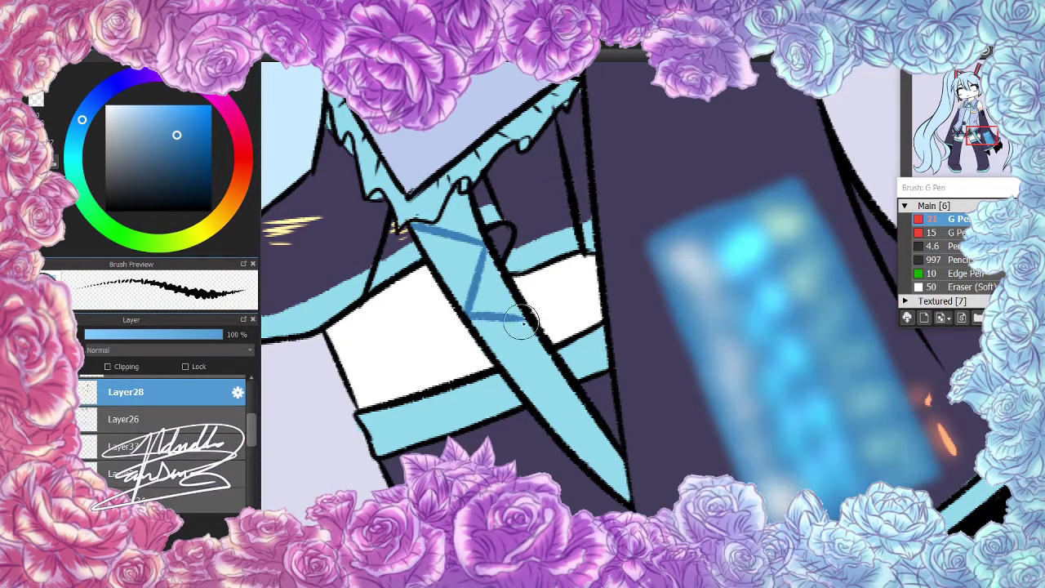
{"action": "left_click_drag", "start_coordinate": [522, 323], "coordinate": [635, 498]}
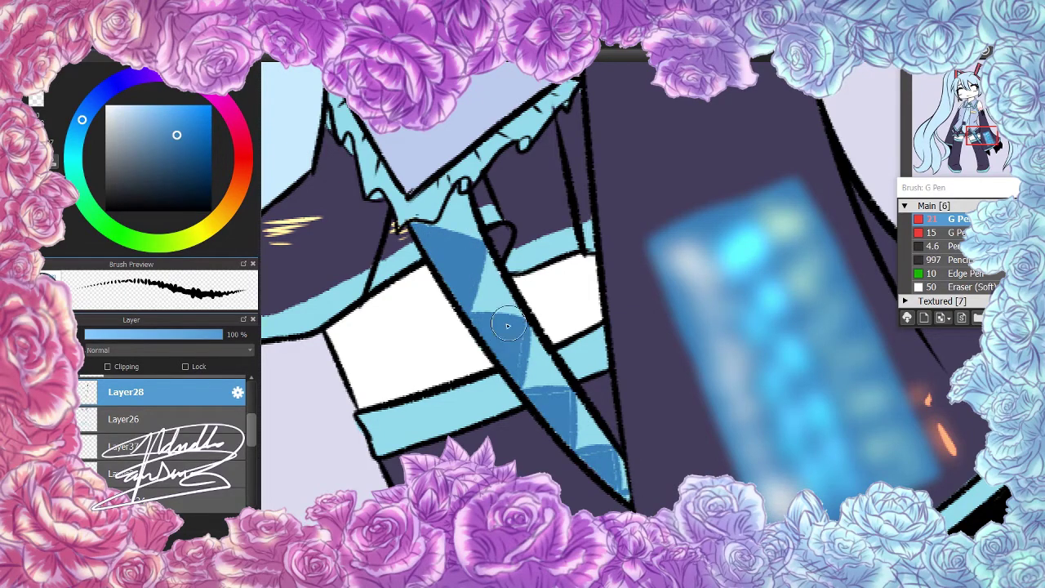
{"action": "scroll", "coordinate": [554, 400], "scroll_direction": "down", "scroll_amount": 5}
{"action": "key", "text": "ctrl+shift+n"}
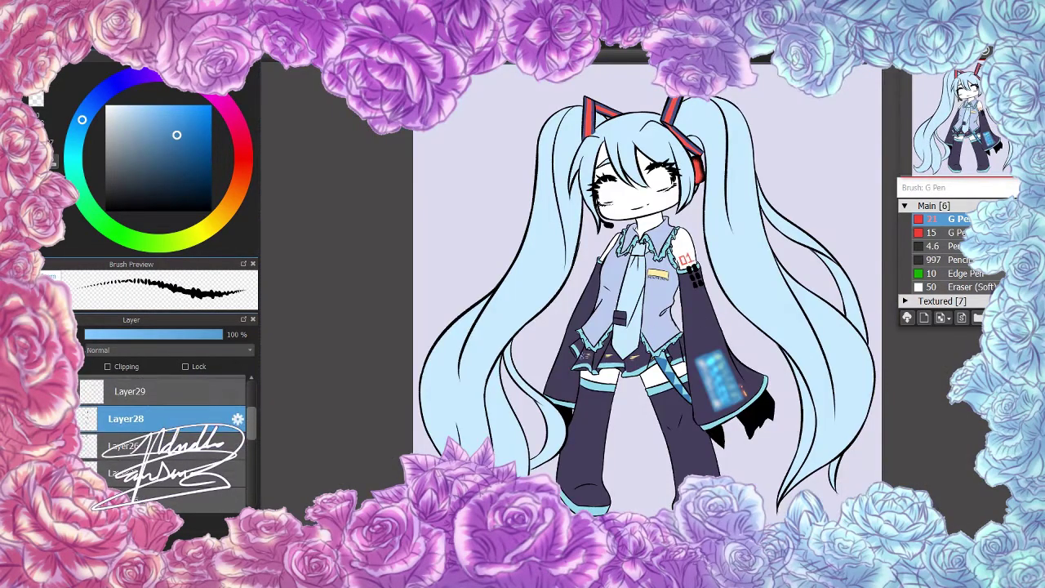
Paint both irises as solid medium blue ovals on Layer28
{"action": "scroll", "coordinate": [857, 148], "scroll_direction": "up", "scroll_amount": 4}
{"action": "scroll", "coordinate": [858, 148], "scroll_direction": "up", "scroll_amount": 3}
{"action": "left_click_drag", "start_coordinate": [447, 271], "coordinate": [485, 282]}
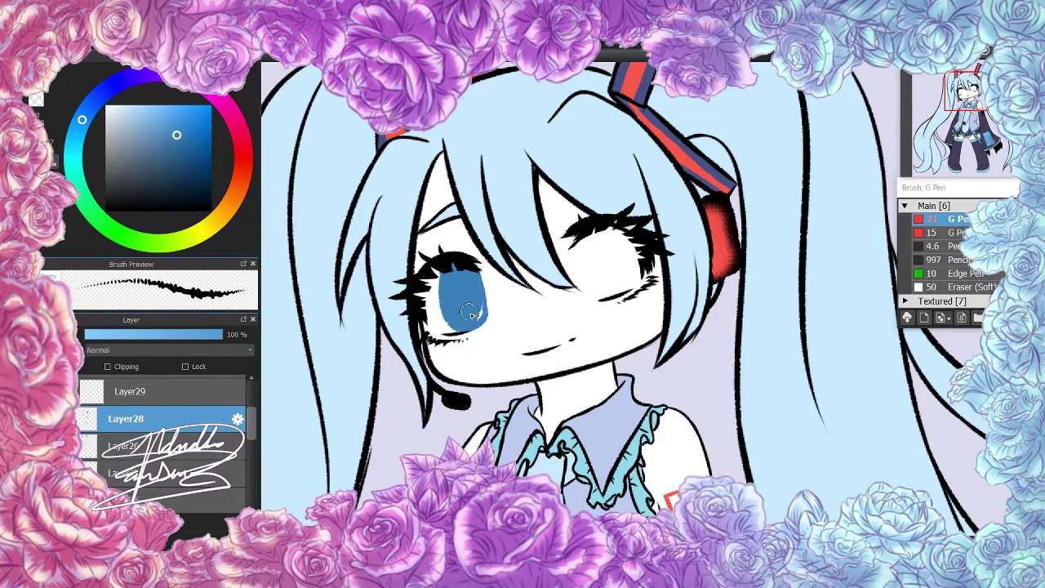
{"action": "scroll", "coordinate": [617, 273], "scroll_direction": "up", "scroll_amount": 2}
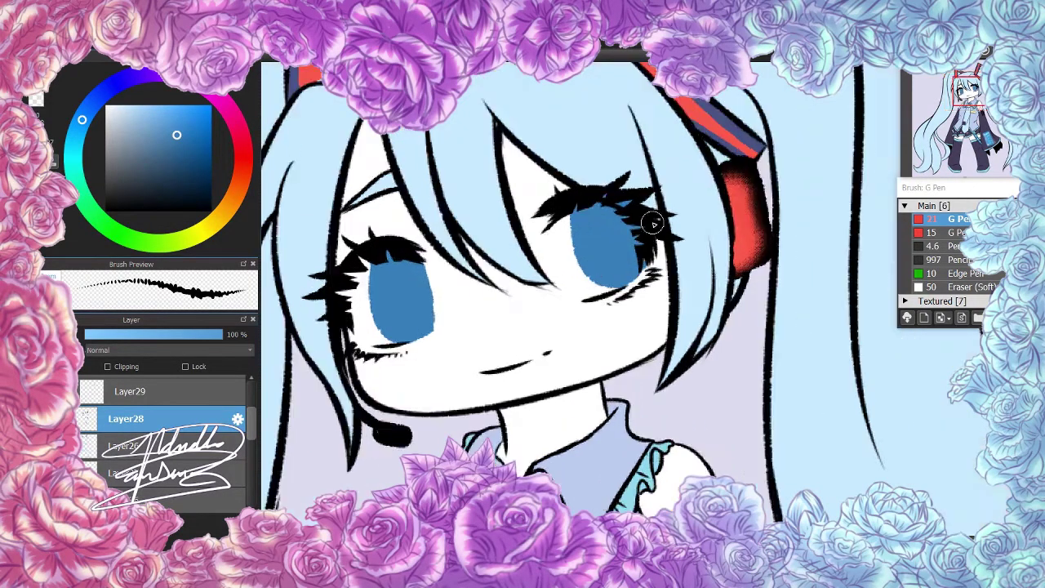
{"action": "scroll", "coordinate": [457, 416], "scroll_direction": "down", "scroll_amount": 3}
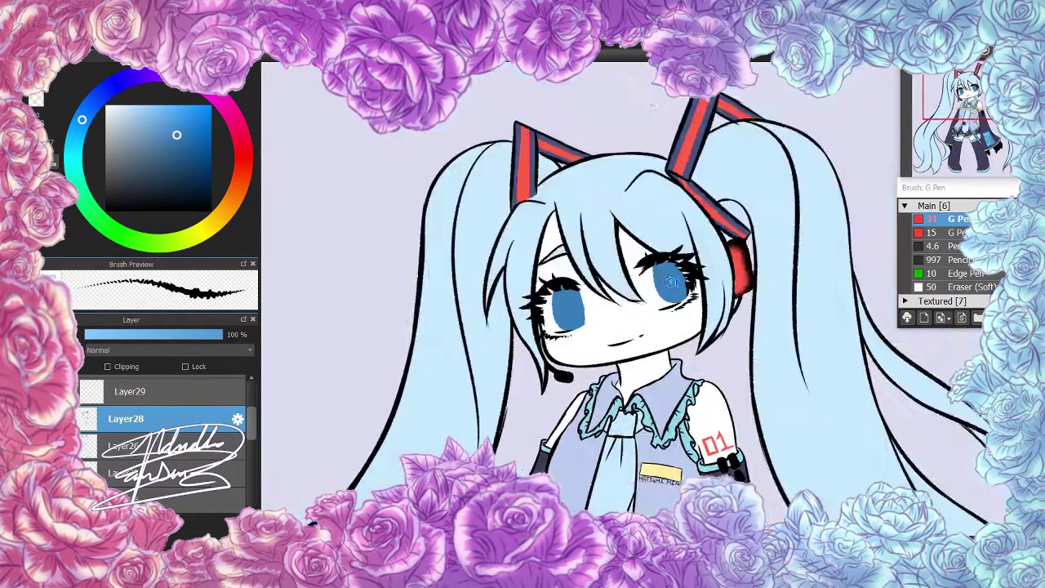
Add Layer38 as a clipped Add layer over the irises and paint their lower halves bright light blue
{"action": "scroll", "coordinate": [326, 413], "scroll_direction": "up", "scroll_amount": 2}
{"action": "key", "text": "ctrl+z"}
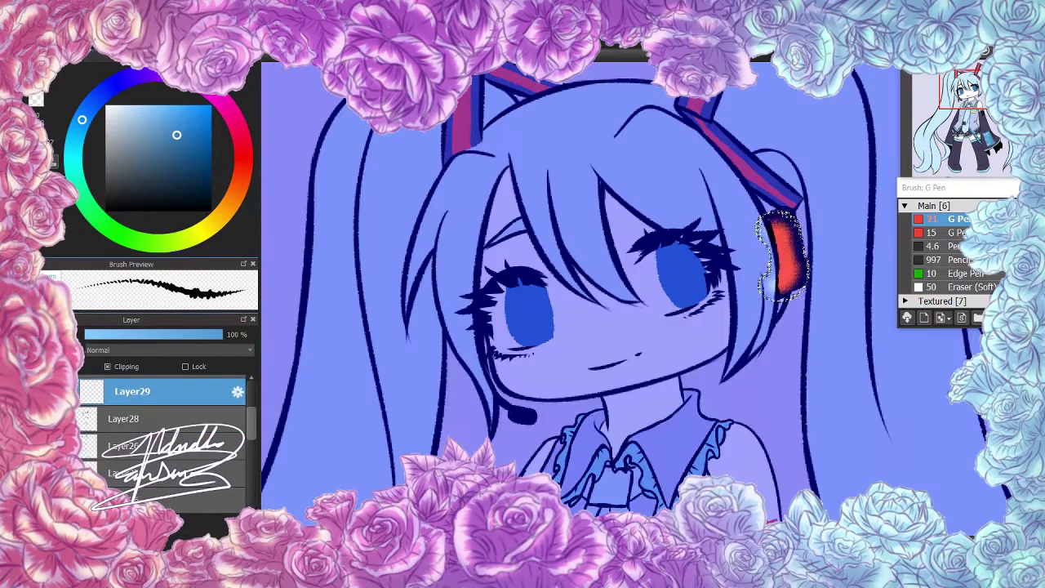
{"action": "left_click", "coordinate": [72, 151]}
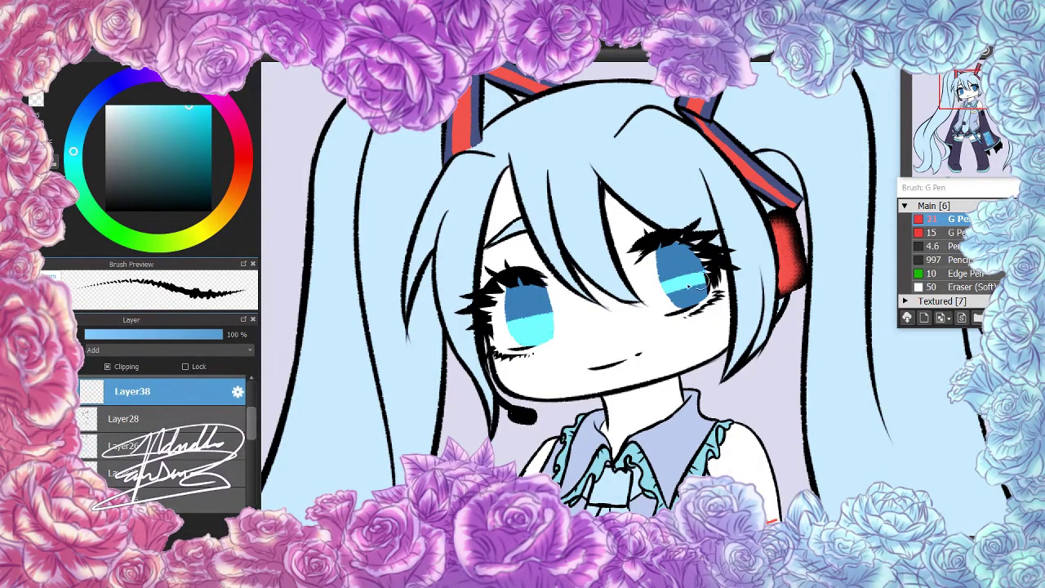
{"action": "key", "text": "ctrl+z"}
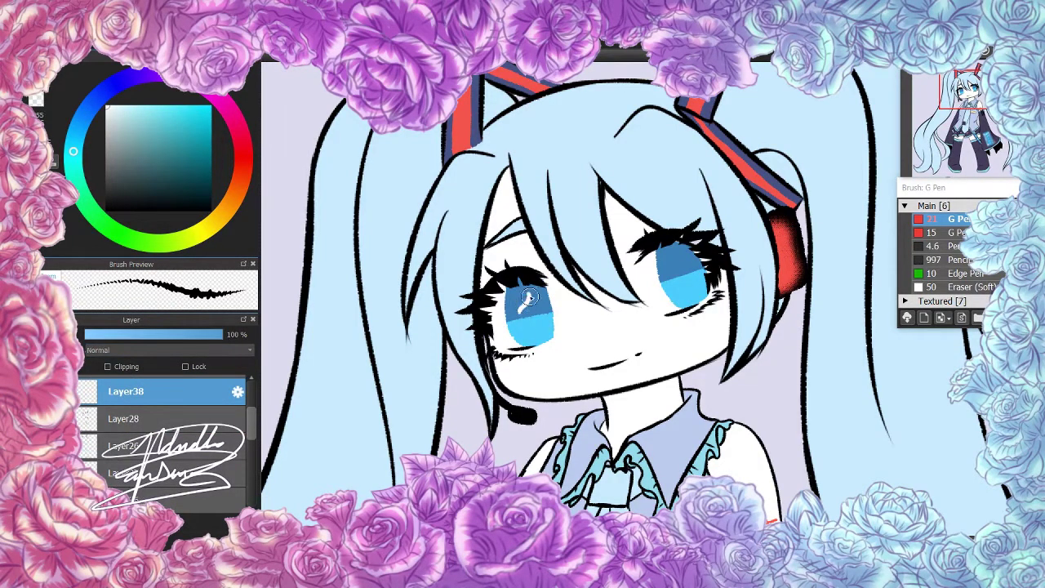
Paint a white musical note in each iris on an unclipped Layer38 in Normal mode
{"action": "scroll", "coordinate": [676, 276], "scroll_direction": "down", "scroll_amount": 2}
{"action": "scroll", "coordinate": [492, 355], "scroll_direction": "up", "scroll_amount": 2}
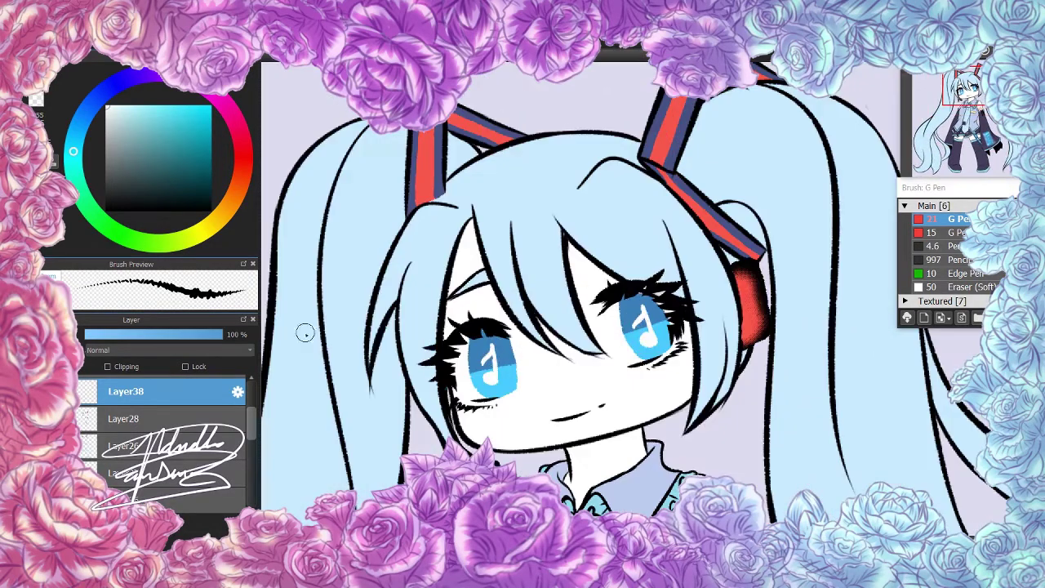
{"action": "scroll", "coordinate": [304, 333], "scroll_direction": "down", "scroll_amount": 3}
{"action": "scroll", "coordinate": [304, 332], "scroll_direction": "up", "scroll_amount": 3}
{"action": "scroll", "coordinate": [163, 424], "scroll_direction": "down", "scroll_amount": 2}
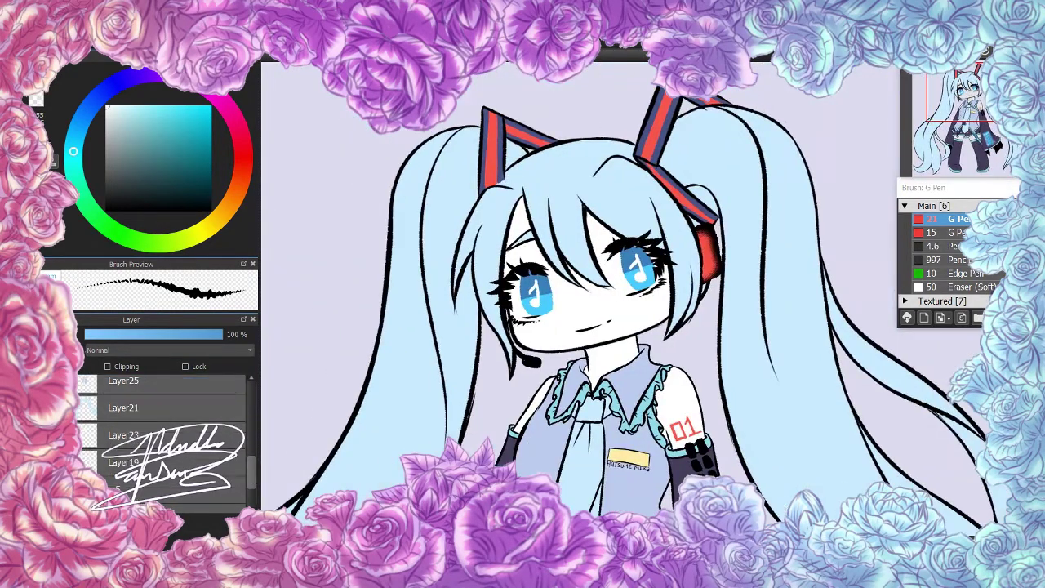
Fill a clipped Layer39 above the skin with dark indigo as a contrast check and return to skin Layer23 with white
{"action": "scroll", "coordinate": [572, 294], "scroll_direction": "down", "scroll_amount": 3}
{"action": "scroll", "coordinate": [571, 294], "scroll_direction": "up", "scroll_amount": 4}
{"action": "left_click", "coordinate": [118, 462]}
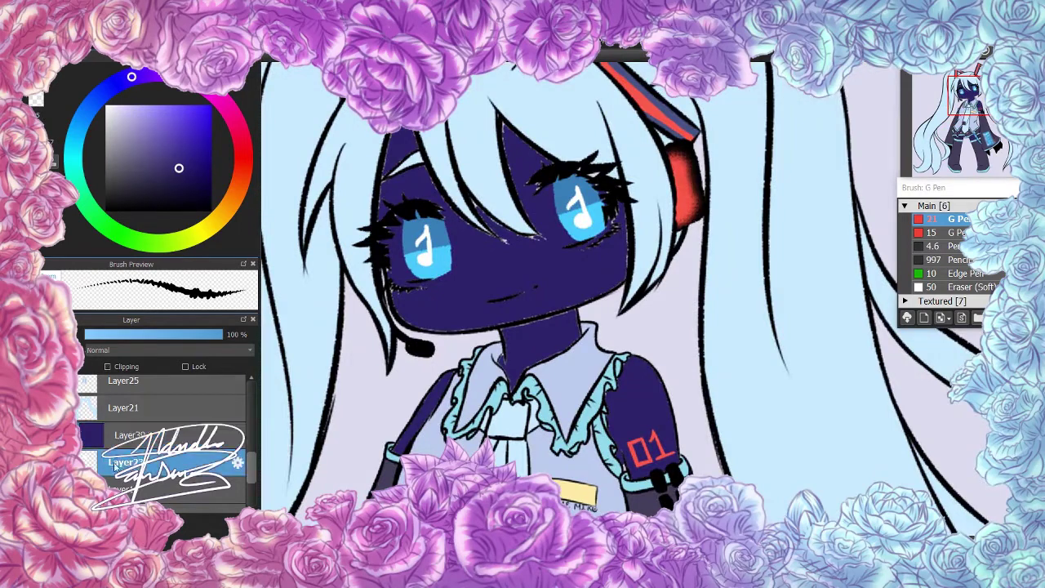
{"action": "scroll", "coordinate": [555, 294], "scroll_direction": "down", "scroll_amount": 2}
{"action": "scroll", "coordinate": [555, 294], "scroll_direction": "up", "scroll_amount": 3}
{"action": "scroll", "coordinate": [553, 295], "scroll_direction": "down", "scroll_amount": 2}
{"action": "scroll", "coordinate": [553, 296], "scroll_direction": "up", "scroll_amount": 2}
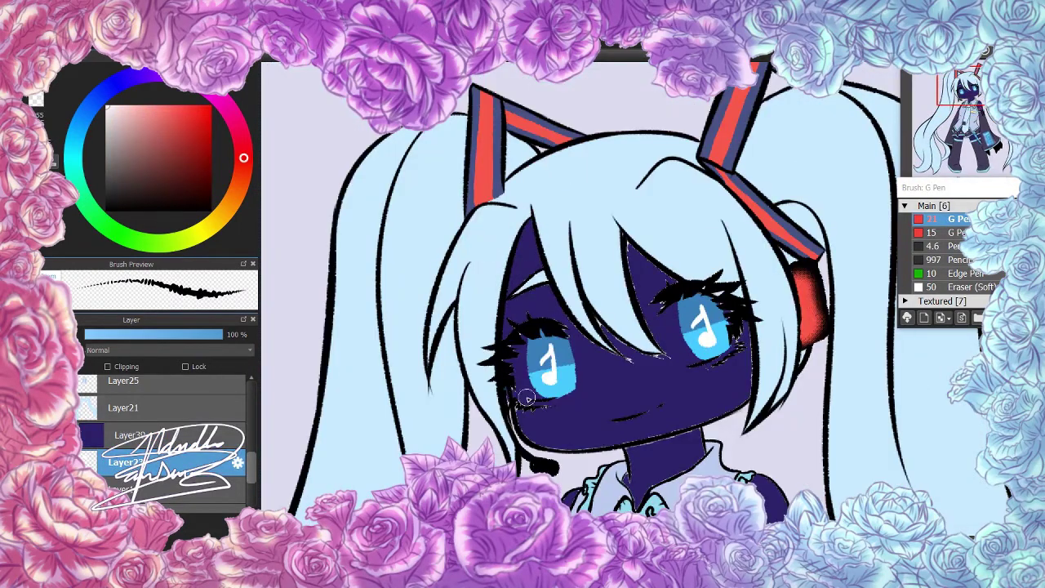
Fill the gaps along the face, neck and upper arm edges on skin Layer23, then hide the dark indigo Layer39
{"action": "scroll", "coordinate": [526, 398], "scroll_direction": "up", "scroll_amount": 2}
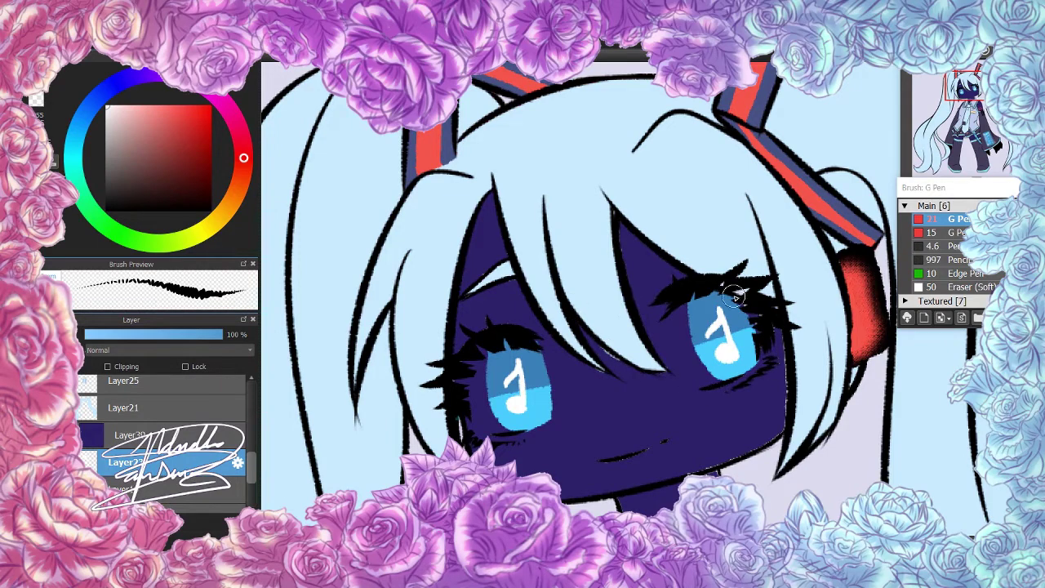
{"action": "left_click_drag", "start_coordinate": [671, 476], "coordinate": [535, 317]}
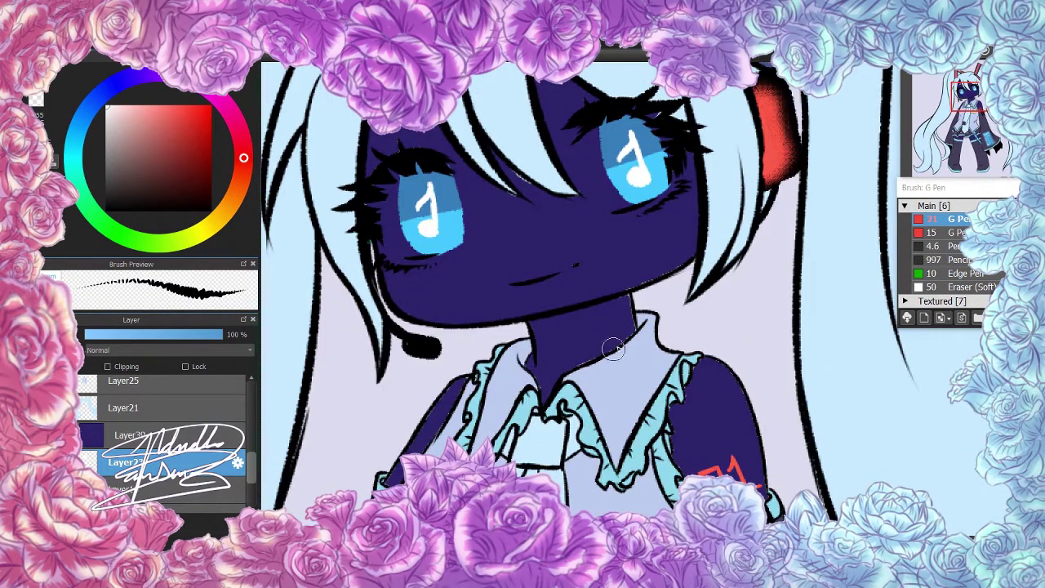
{"action": "scroll", "coordinate": [612, 349], "scroll_direction": "up", "scroll_amount": 2}
{"action": "left_click_drag", "start_coordinate": [900, 396], "coordinate": [618, 396]}
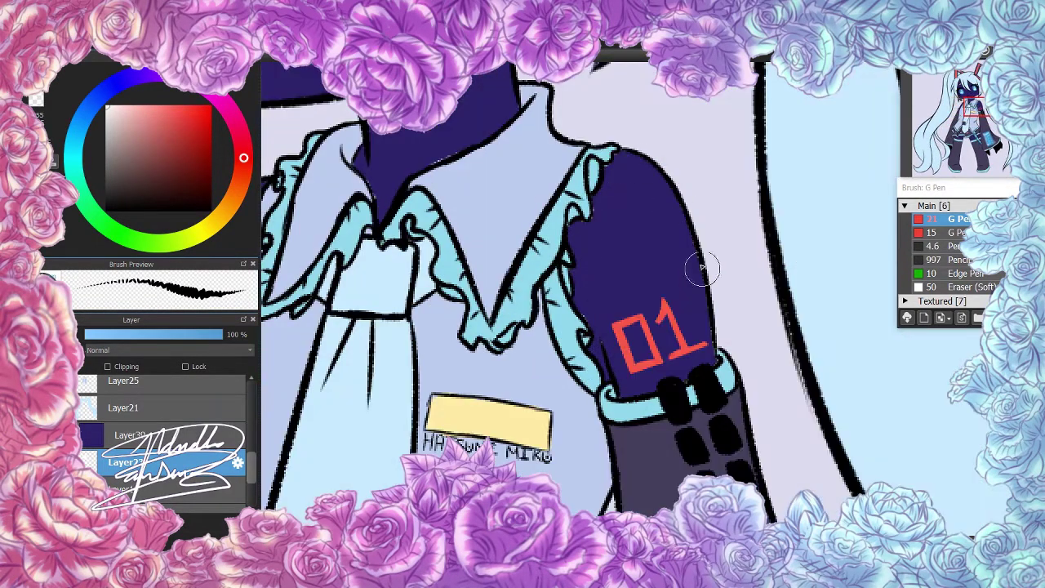
{"action": "scroll", "coordinate": [485, 293], "scroll_direction": "down", "scroll_amount": 5}
{"action": "scroll", "coordinate": [690, 329], "scroll_direction": "down", "scroll_amount": 5}
{"action": "scroll", "coordinate": [539, 245], "scroll_direction": "up", "scroll_amount": 3}
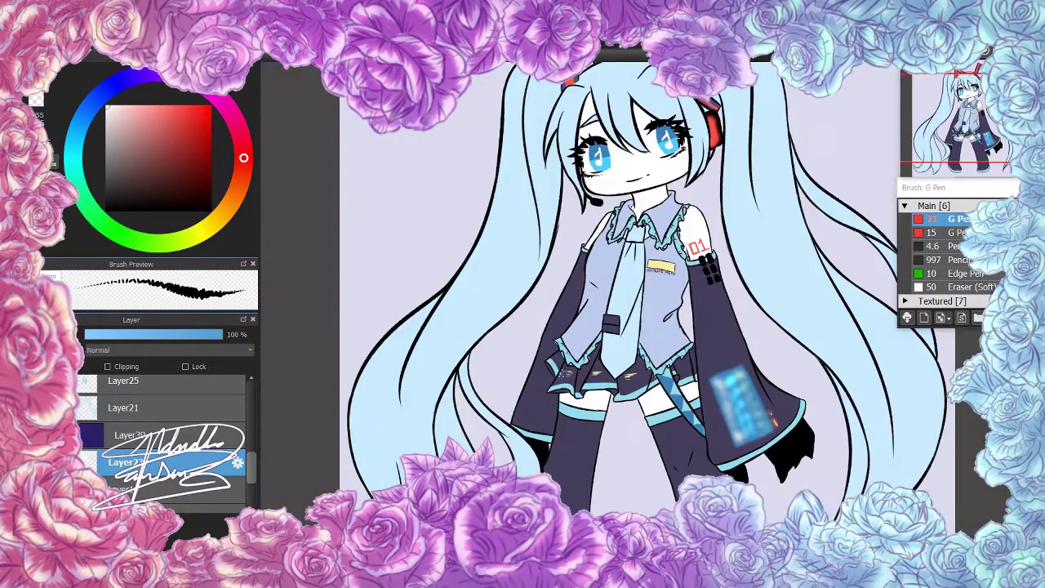
Show the dark indigo layer behind the eyes, paint the whites of both eyes on Layer40, then hide the indigo layer
{"action": "scroll", "coordinate": [164, 424], "scroll_direction": "up", "scroll_amount": 2}
{"action": "scroll", "coordinate": [539, 245], "scroll_direction": "up", "scroll_amount": 1}
{"action": "scroll", "coordinate": [163, 424], "scroll_direction": "up", "scroll_amount": 2}
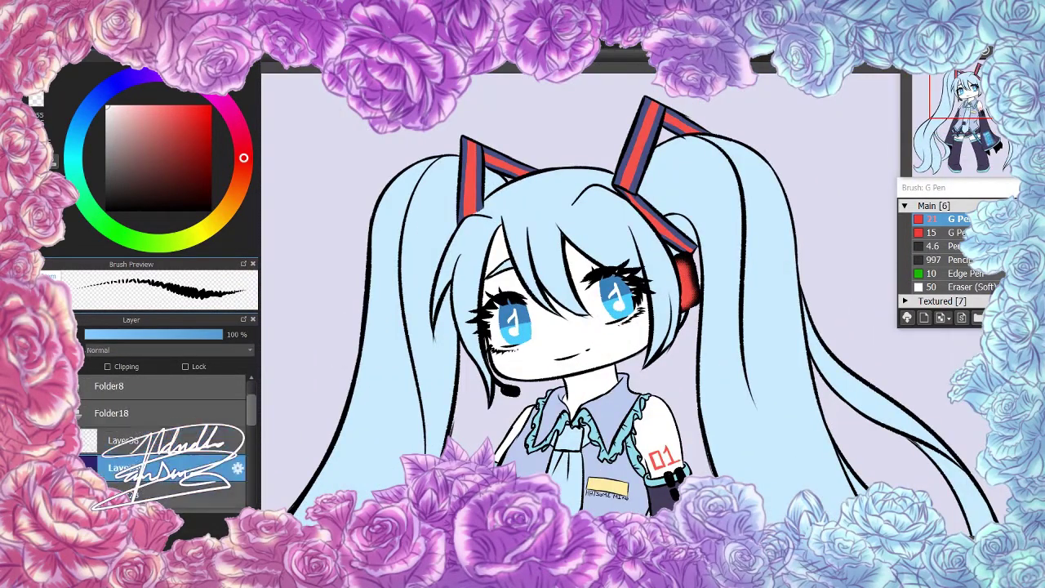
{"action": "left_click", "coordinate": [82, 386]}
{"action": "scroll", "coordinate": [480, 291], "scroll_direction": "up", "scroll_amount": 2}
{"action": "scroll", "coordinate": [480, 290], "scroll_direction": "up", "scroll_amount": 1}
{"action": "mouse_move", "coordinate": [351, 269]}
{"action": "left_mouse_down"}
{"action": "mouse_move", "coordinate": [367, 292]}
{"action": "mouse_move", "coordinate": [317, 351]}
{"action": "mouse_move", "coordinate": [367, 353]}
{"action": "left_mouse_up"}
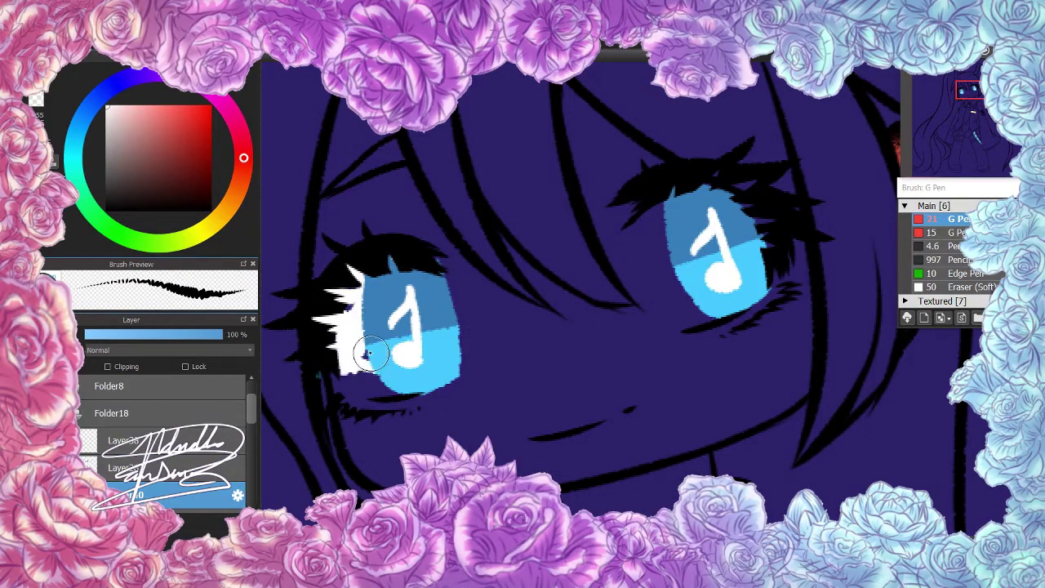
{"action": "scroll", "coordinate": [572, 222], "scroll_direction": "right", "scroll_amount": 2}
{"action": "left_click_drag", "start_coordinate": [541, 245], "coordinate": [547, 265]}
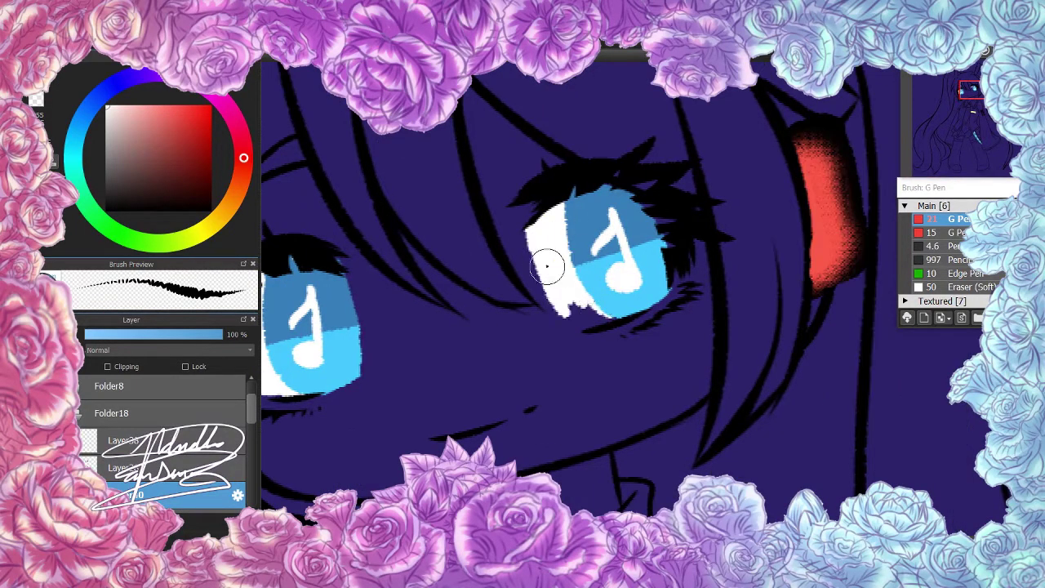
{"action": "scroll", "coordinate": [668, 243], "scroll_direction": "down", "scroll_amount": 2}
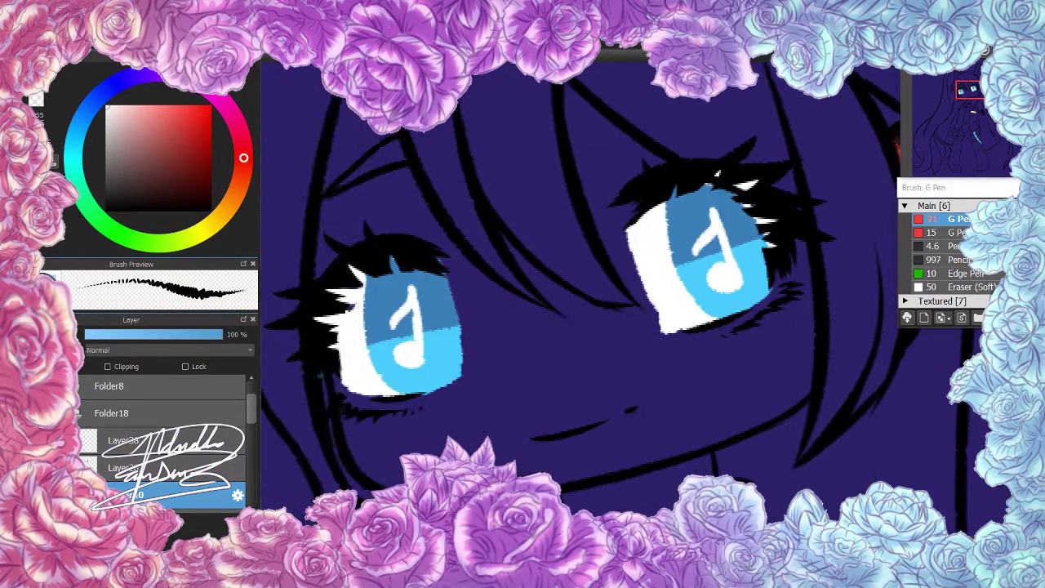
{"action": "scroll", "coordinate": [314, 261], "scroll_direction": "up", "scroll_amount": 2}
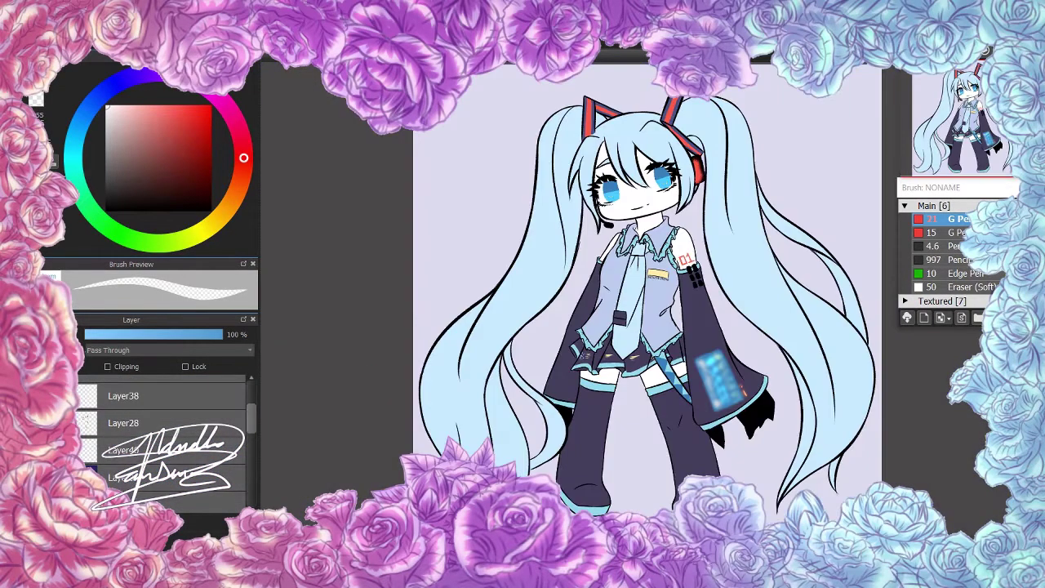
Rename Layer40 as eye, repaint the white musical notes in both irises on Layer41 and merge it down into Layer28
{"action": "left_click", "coordinate": [122, 450]}
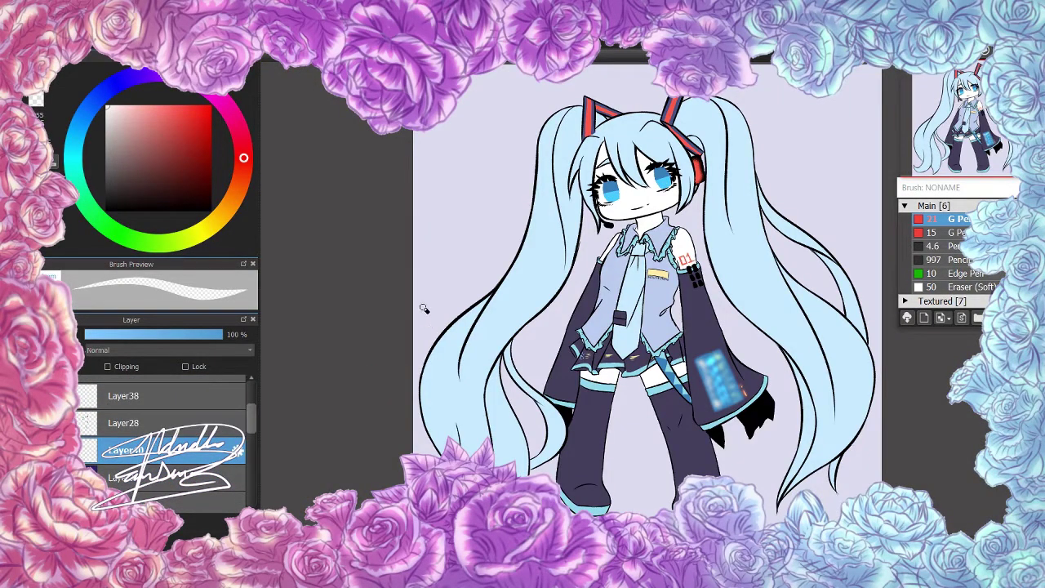
{"action": "key", "text": "ctrl+shift+n"}
{"action": "scroll", "coordinate": [449, 262], "scroll_direction": "up", "scroll_amount": 3}
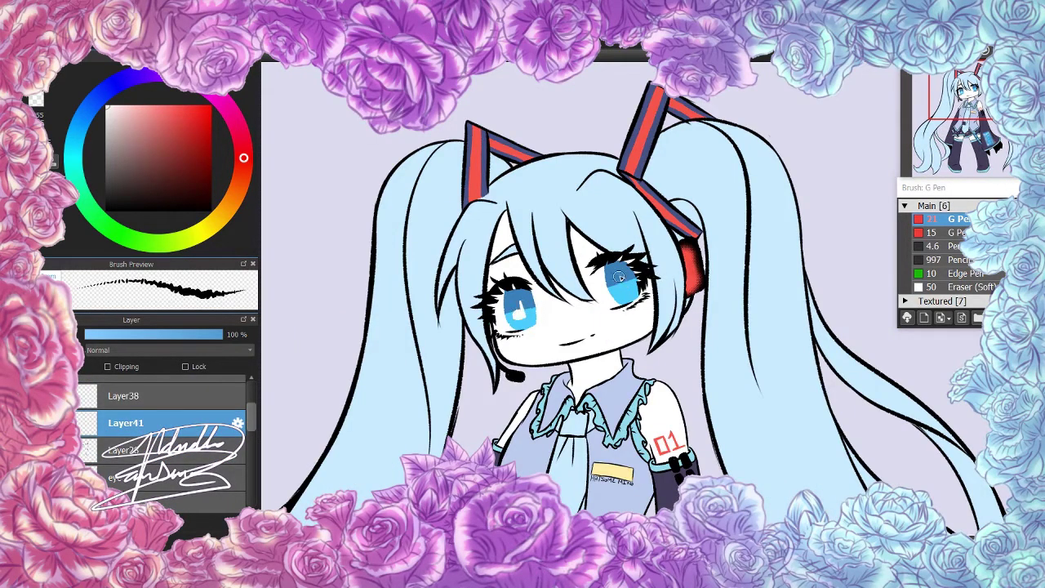
{"action": "key", "text": "ctrl+e"}
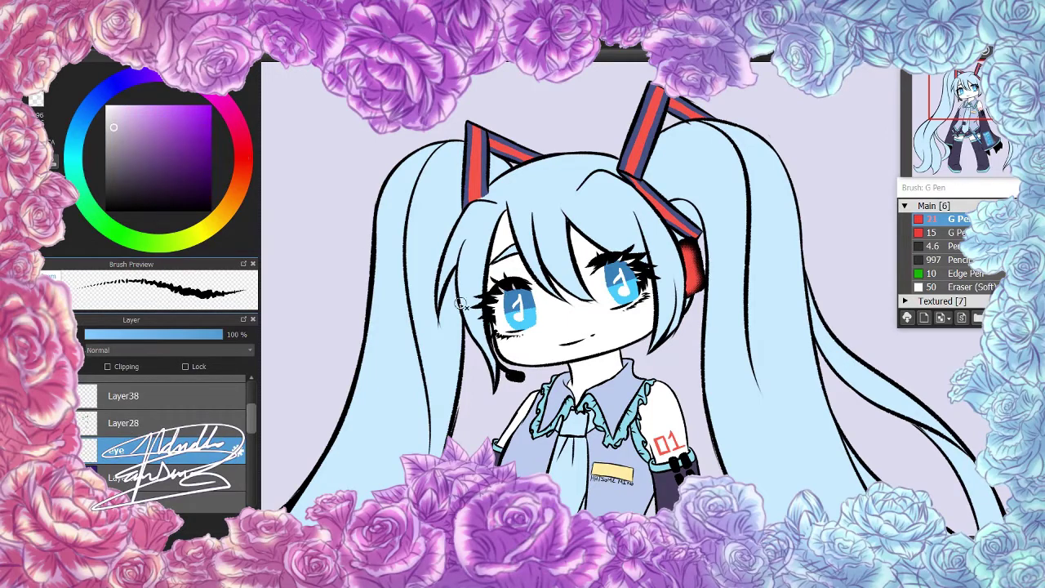
Shade the upper eye whites with pale purple on a clipped layer above the eye layer at 47% opacity
{"action": "scroll", "coordinate": [460, 304], "scroll_direction": "up", "scroll_amount": 1}
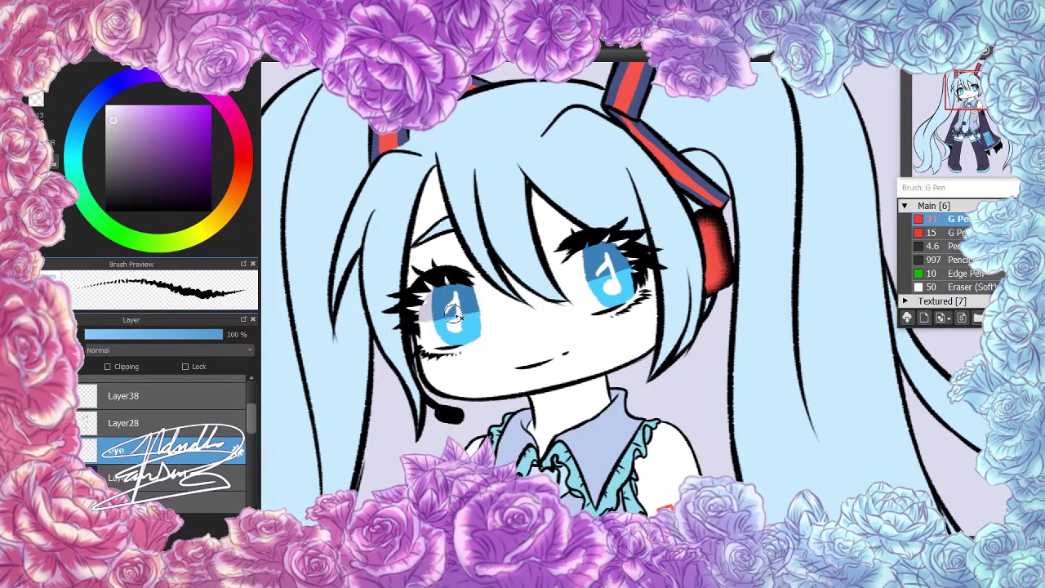
{"action": "scroll", "coordinate": [575, 280], "scroll_direction": "down", "scroll_amount": 3}
{"action": "scroll", "coordinate": [688, 214], "scroll_direction": "up", "scroll_amount": 2}
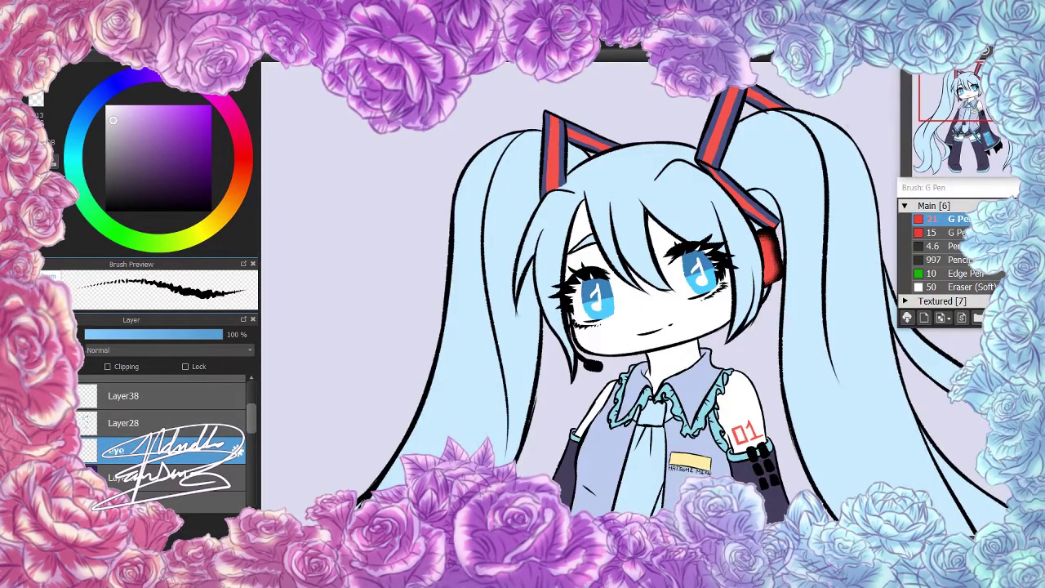
{"action": "key", "text": "ctrl+shift+n"}
{"action": "scroll", "coordinate": [538, 298], "scroll_direction": "up", "scroll_amount": 1}
{"action": "scroll", "coordinate": [672, 253], "scroll_direction": "down", "scroll_amount": 3}
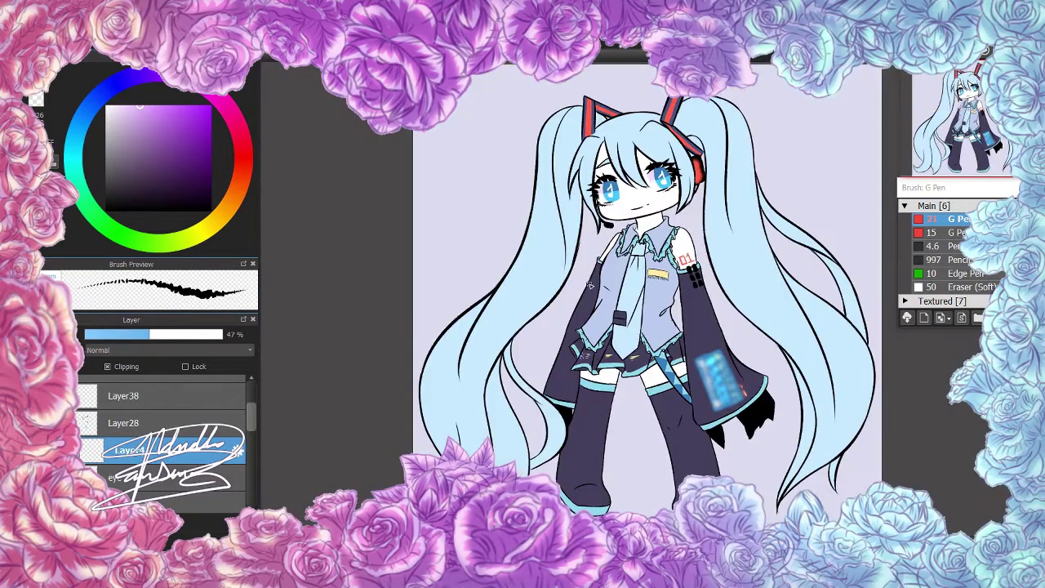
Paint soft pink blush on the cheeks and around the eyes with the Soft Pastel (Canvas) brush on clipped Layer42
{"action": "scroll", "coordinate": [252, 449], "scroll_direction": "down", "scroll_amount": 2}
{"action": "left_click", "coordinate": [242, 184]}
{"action": "left_click_drag", "start_coordinate": [241, 185], "coordinate": [241, 139]}
{"action": "key", "text": "b"}
{"action": "scroll", "coordinate": [549, 335], "scroll_direction": "up", "scroll_amount": 3}
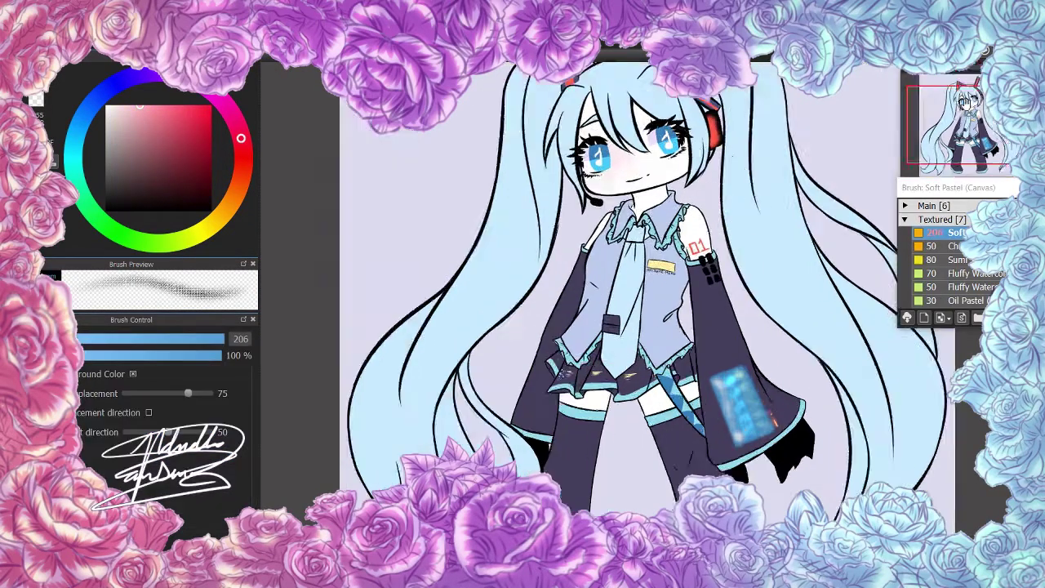
{"action": "left_click_drag", "start_coordinate": [545, 337], "coordinate": [563, 347]}
{"action": "mouse_move", "coordinate": [693, 310]}
{"action": "left_mouse_down"}
{"action": "mouse_move", "coordinate": [699, 285]}
{"action": "mouse_move", "coordinate": [670, 263]}
{"action": "left_mouse_up"}
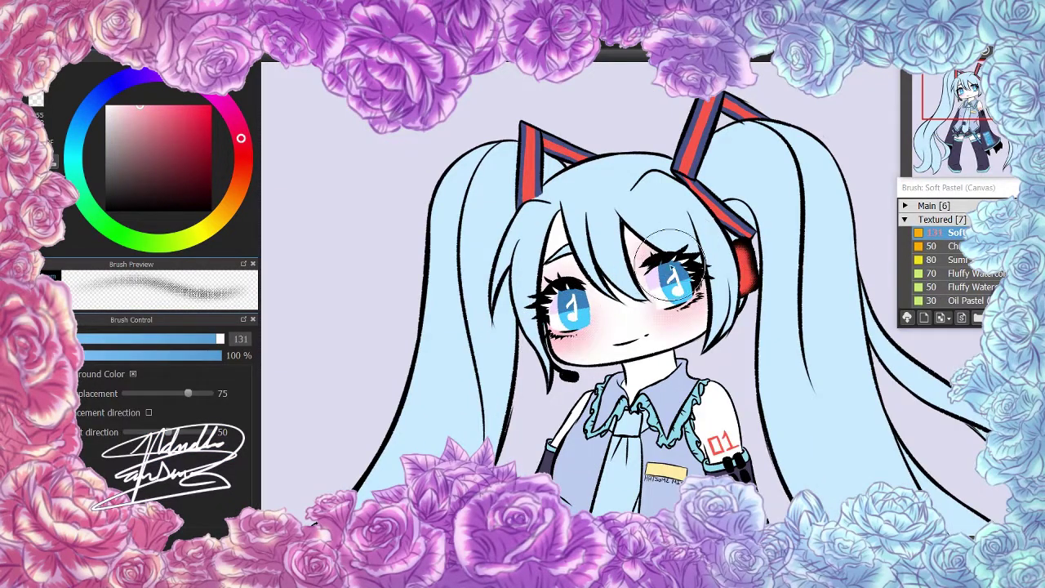
Add soft pink blush to both upper arms and the exposed thighs with the Soft Pastel brush at size 131
{"action": "left_click_drag", "start_coordinate": [716, 397], "coordinate": [723, 385]}
{"action": "left_click_drag", "start_coordinate": [590, 400], "coordinate": [591, 395]}
{"action": "scroll", "coordinate": [591, 395], "scroll_direction": "down", "scroll_amount": 5}
{"action": "scroll", "coordinate": [584, 245], "scroll_direction": "up", "scroll_amount": 3}
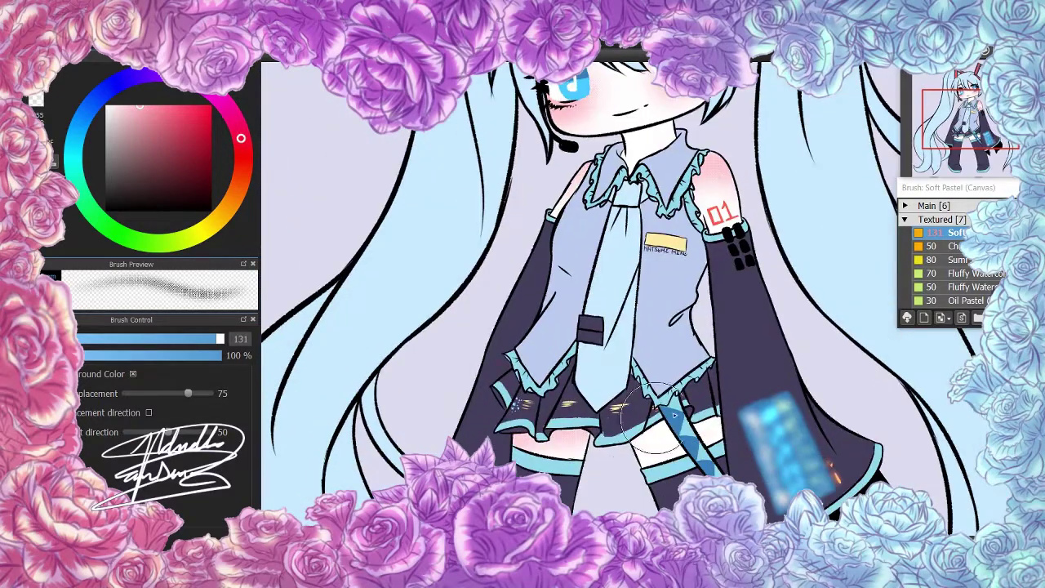
Tint the lips soft red on a clipped layer above the skin with the Soft Pastel (Canvas) brush at size 19
{"action": "scroll", "coordinate": [584, 194], "scroll_direction": "up", "scroll_amount": 3}
{"action": "scroll", "coordinate": [585, 194], "scroll_direction": "up", "scroll_amount": 2}
{"action": "left_click", "coordinate": [586, 326], "text": "alt"}
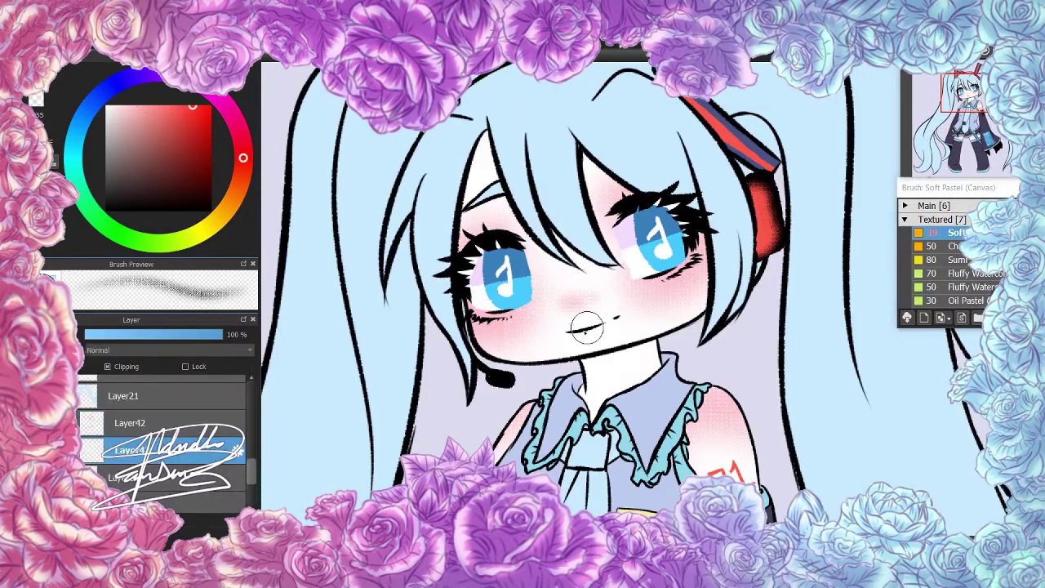
{"action": "left_click_drag", "start_coordinate": [604, 323], "coordinate": [583, 341]}
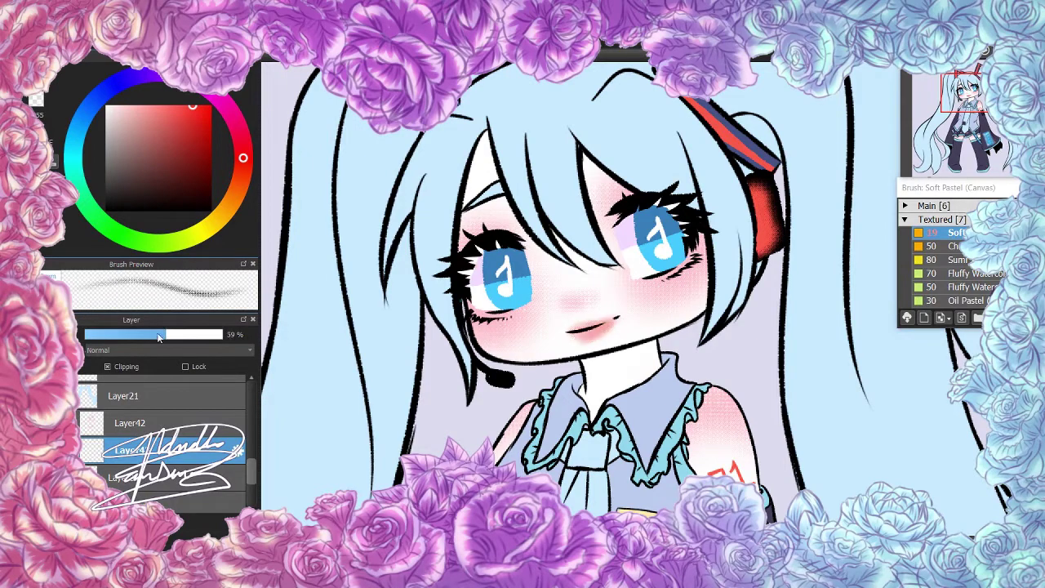
{"action": "scroll", "coordinate": [596, 327], "scroll_direction": "down", "scroll_amount": 5}
{"action": "scroll", "coordinate": [592, 433], "scroll_direction": "up", "scroll_amount": 5}
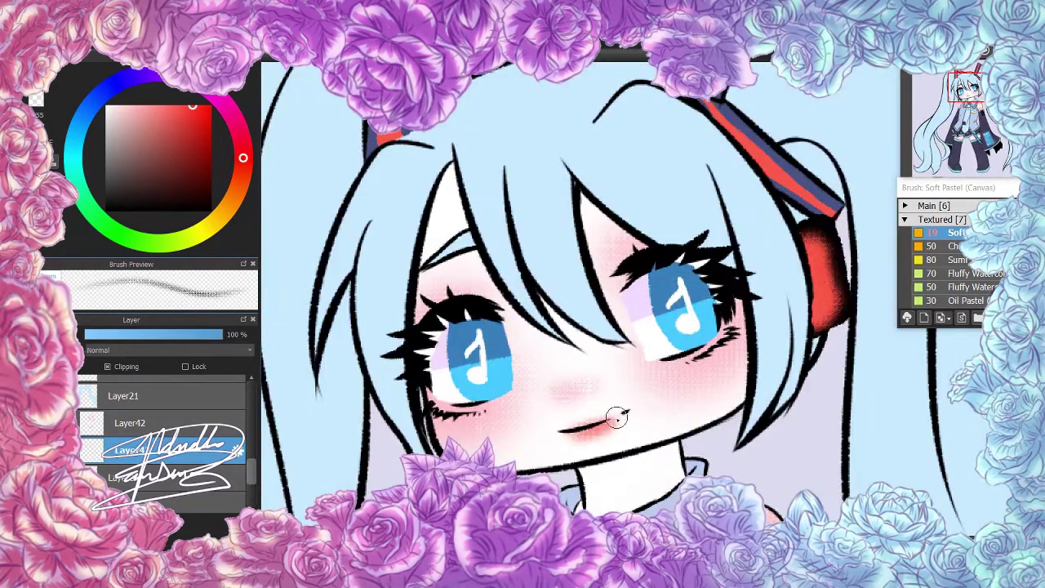
{"action": "scroll", "coordinate": [891, 104], "scroll_direction": "down", "scroll_amount": 5}
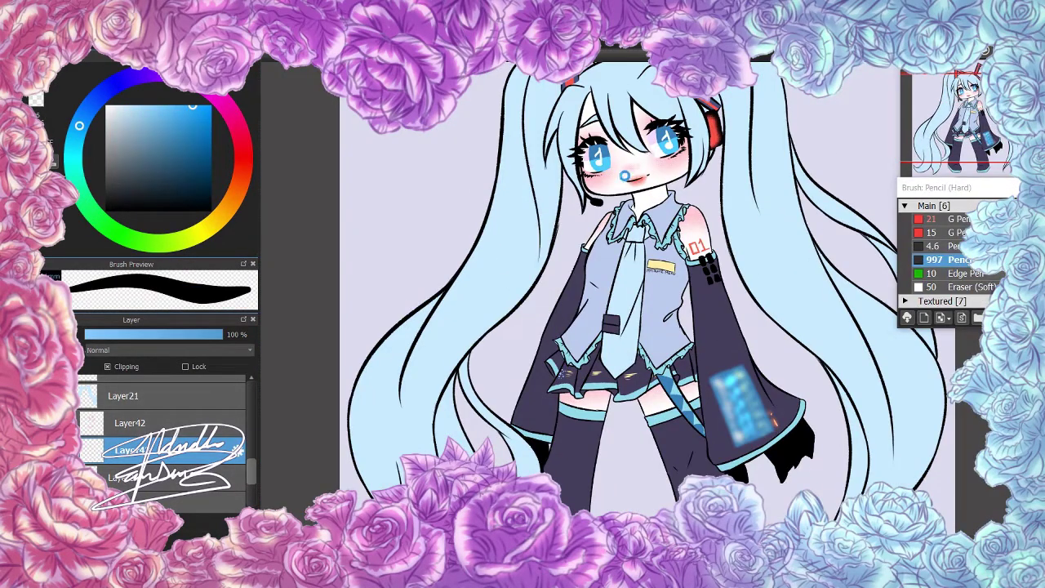
{"action": "scroll", "coordinate": [695, 186], "scroll_direction": "down", "scroll_amount": 3}
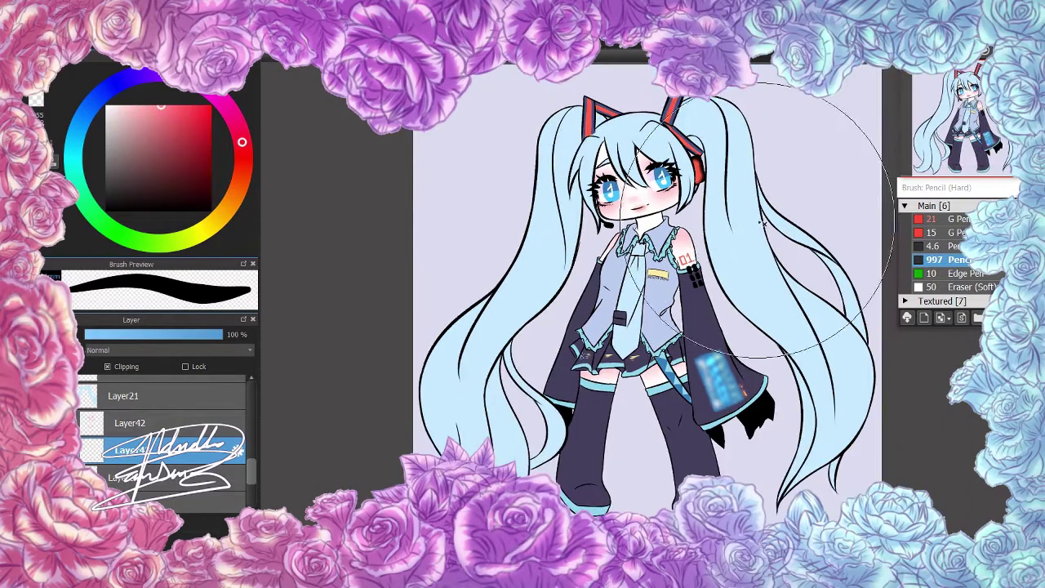
Draw thin pink blush lines beneath both eyes on the cheeks with the G Pen 2 brush at size 15
{"action": "key", "text": "ctrl+Up"}
{"action": "scroll", "coordinate": [575, 254], "scroll_direction": "up", "scroll_amount": 5}
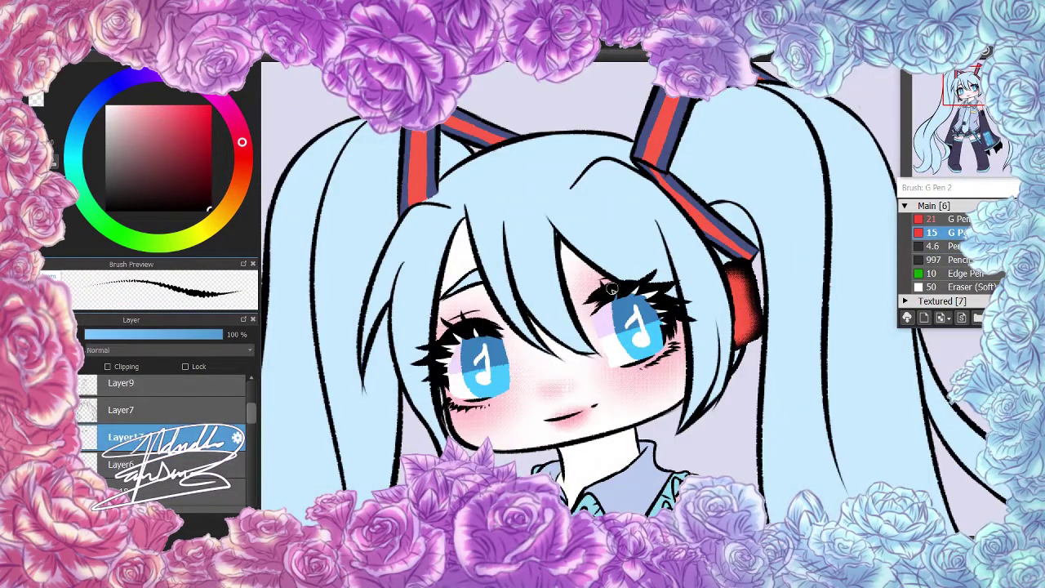
{"action": "key", "text": "ctrl+Up"}
{"action": "key", "text": "ctrl+Up"}
{"action": "left_click", "coordinate": [463, 413], "text": "alt"}
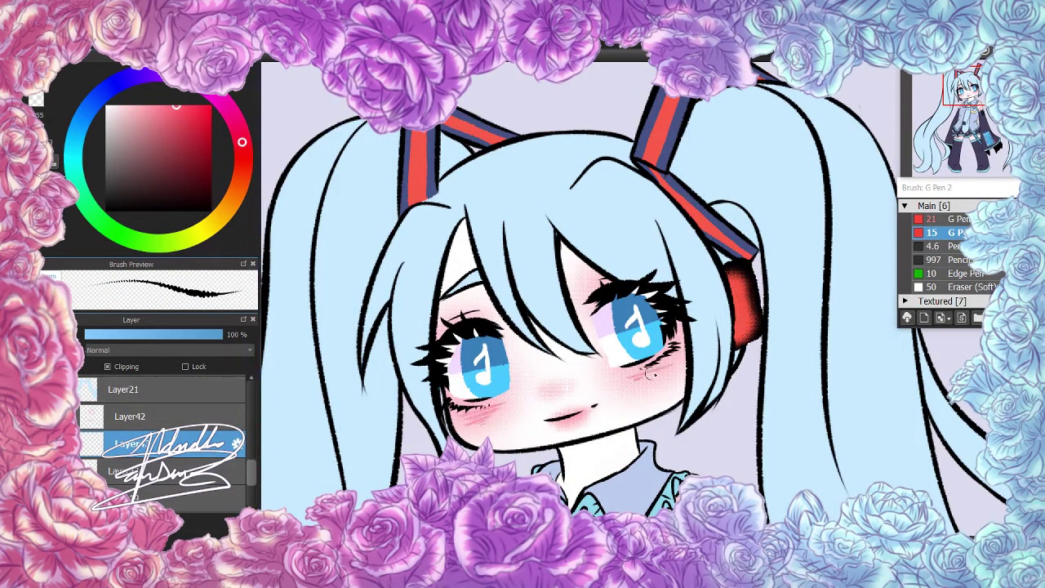
{"action": "scroll", "coordinate": [641, 385], "scroll_direction": "down", "scroll_amount": 3}
{"action": "scroll", "coordinate": [641, 385], "scroll_direction": "up", "scroll_amount": 3}
{"action": "scroll", "coordinate": [640, 384], "scroll_direction": "down", "scroll_amount": 3}
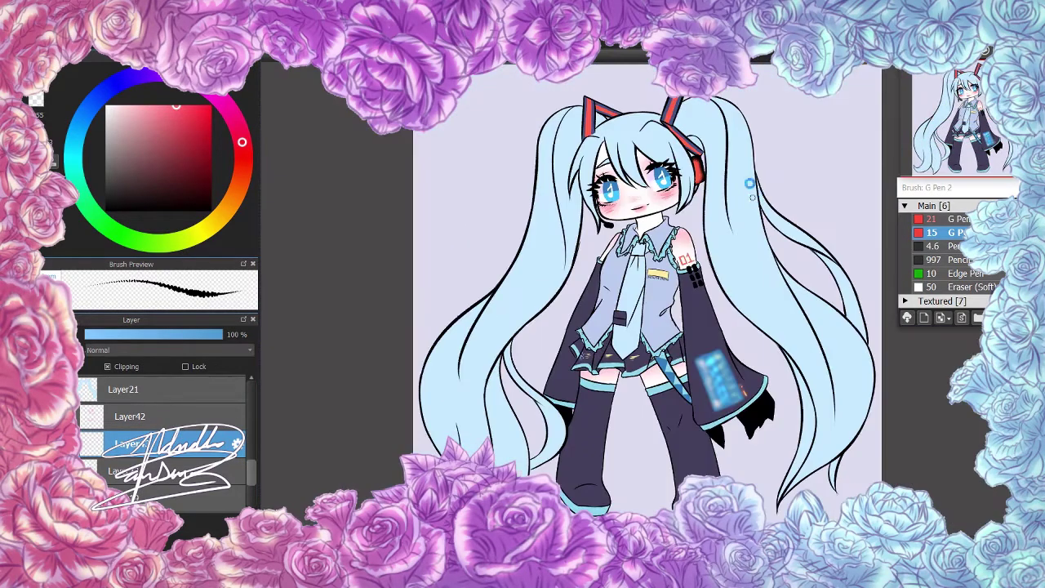
Add soft pink shading to the neck beneath the chin with the Soft Pastel (Canvas) brush
{"action": "key", "text": "ctrl+Up"}
{"action": "key", "text": "b"}
{"action": "scroll", "coordinate": [641, 384], "scroll_direction": "up", "scroll_amount": 3}
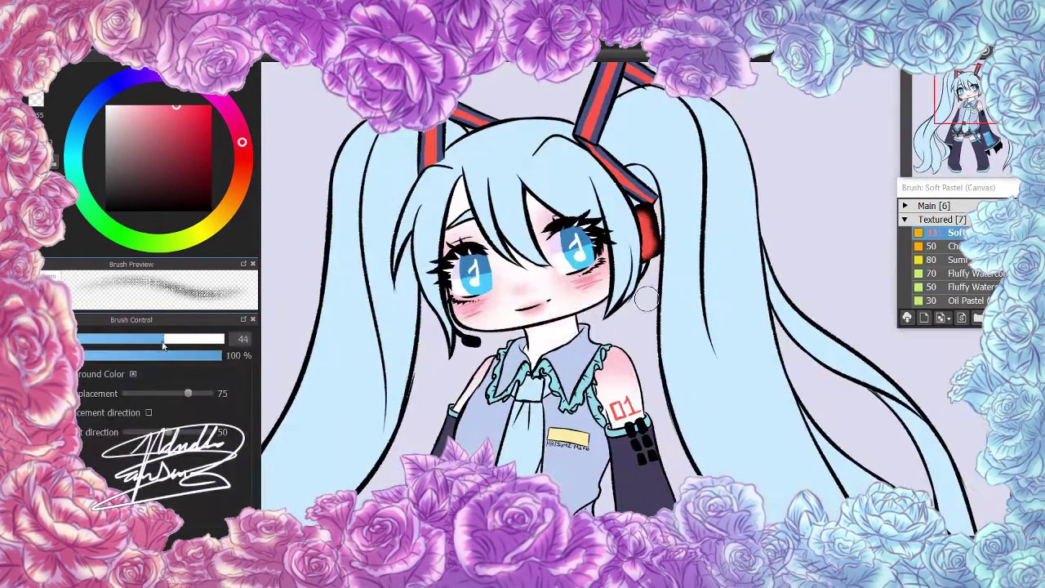
{"action": "scroll", "coordinate": [641, 384], "scroll_direction": "down", "scroll_amount": 3}
Paint a lavender gradient toward the ends of both twin tails on a clipped layer with a large Soft Pastel brush
{"action": "left_click", "coordinate": [518, 301], "text": "alt"}
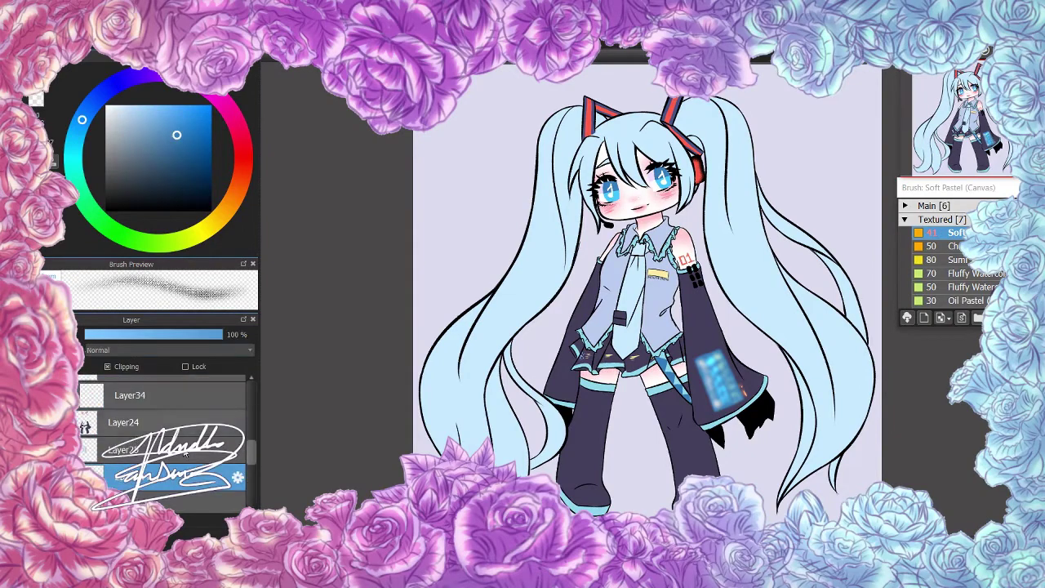
{"action": "mouse_move", "coordinate": [457, 367]}
{"action": "left_mouse_down"}
{"action": "mouse_move", "coordinate": [775, 408]}
{"action": "mouse_move", "coordinate": [645, 198]}
{"action": "left_mouse_up"}
{"action": "key", "text": "bracketleft"}
{"action": "key", "text": "bracketleft"}
{"action": "key", "text": "bracketleft"}
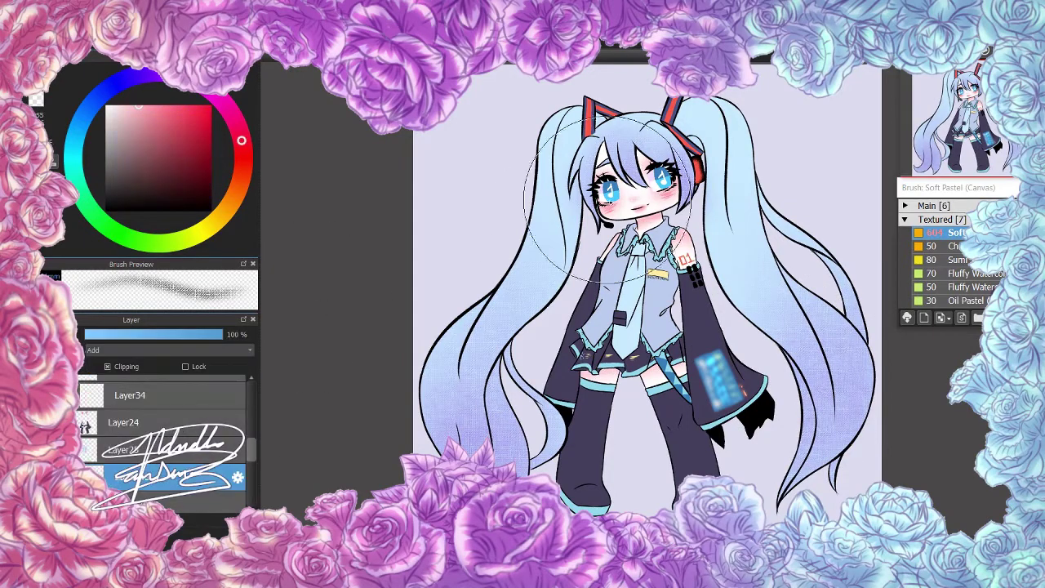
Try a pink glow across the bangs with the Soft Pastel brush at size 133 on a clipped Add layer
{"action": "left_click", "coordinate": [129, 351]}
{"action": "key", "text": "bracketleft"}
{"action": "key", "text": "bracketleft"}
{"action": "mouse_move", "coordinate": [608, 159]}
{"action": "left_mouse_down"}
{"action": "mouse_move", "coordinate": [645, 175]}
{"action": "mouse_move", "coordinate": [665, 204]}
{"action": "left_mouse_up"}
{"action": "left_click_drag", "start_coordinate": [222, 334], "coordinate": [183, 334]}
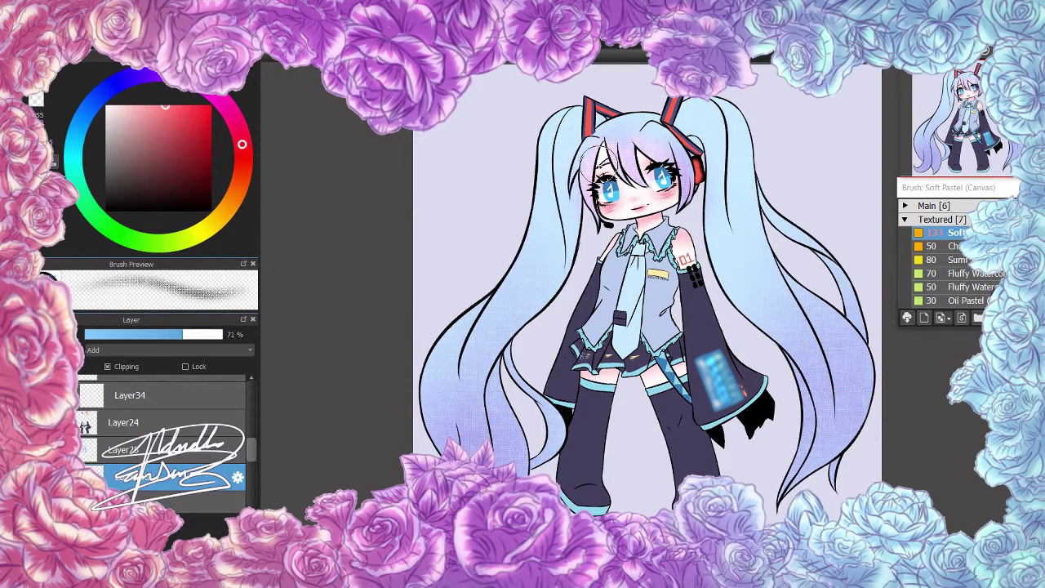
{"action": "left_click_drag", "start_coordinate": [608, 155], "coordinate": [653, 171]}
{"action": "left_click_drag", "start_coordinate": [587, 139], "coordinate": [685, 196]}
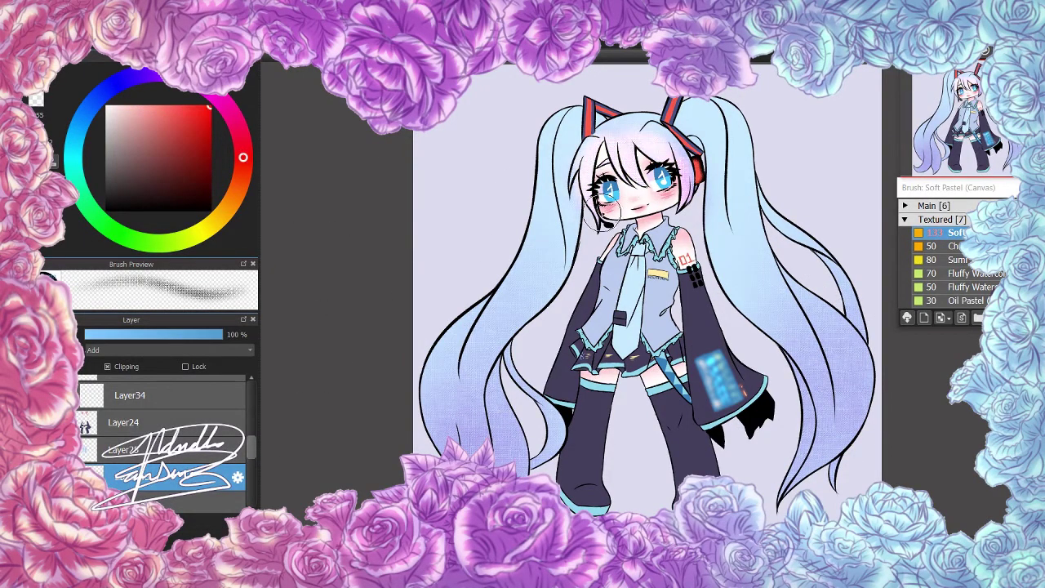
{"action": "left_click", "coordinate": [140, 350]}
{"action": "left_click", "coordinate": [140, 369]}
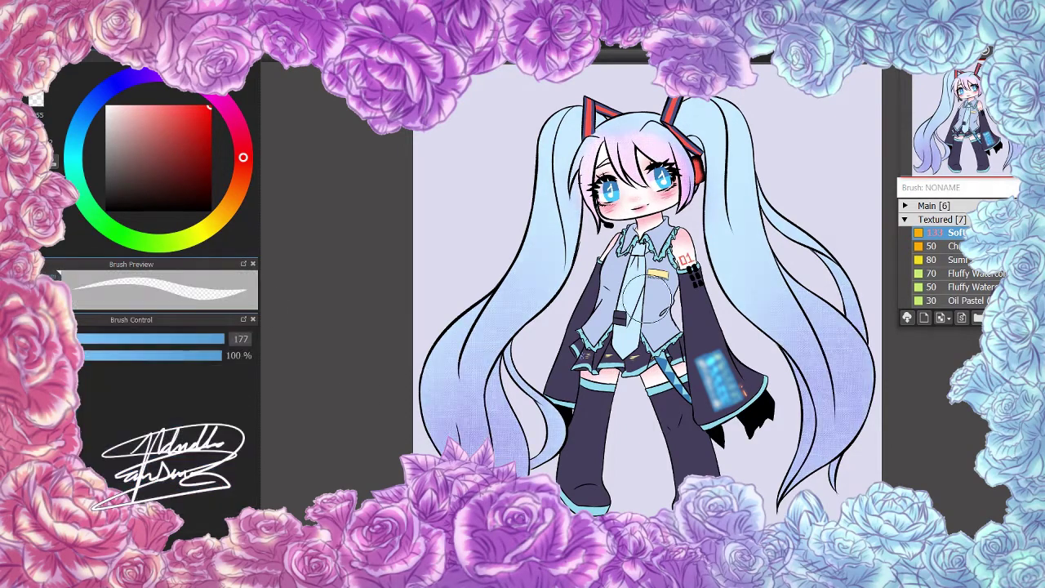
{"action": "left_click_drag", "start_coordinate": [584, 204], "coordinate": [603, 119]}
Replace the musical notes in both irises with white hearts on a new layer, using the G Pen at size 21
{"action": "left_click", "coordinate": [143, 413]}
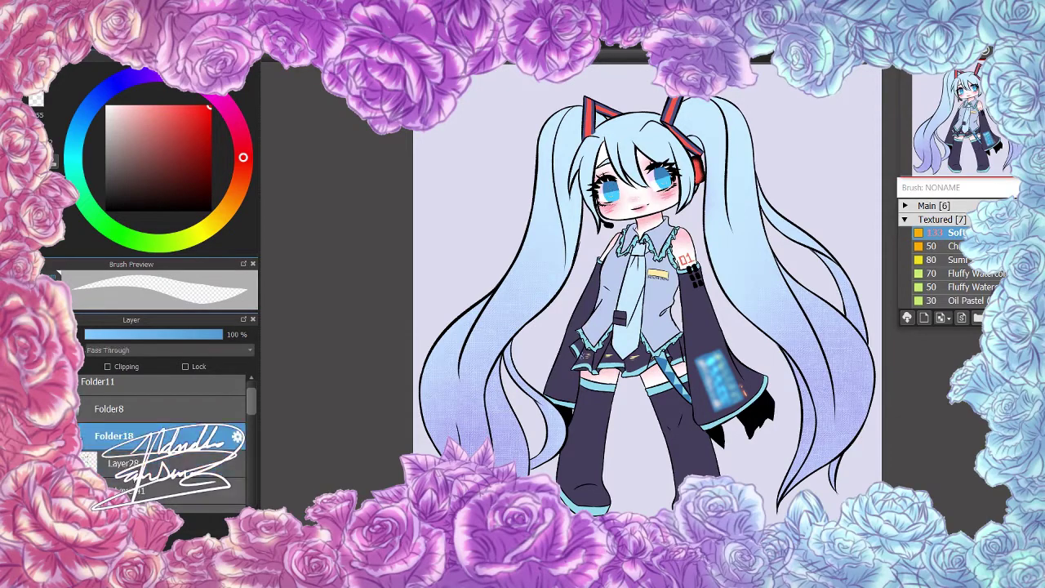
{"action": "left_click", "coordinate": [963, 233]}
{"action": "left_click", "coordinate": [956, 219]}
{"action": "left_click_drag", "start_coordinate": [658, 175], "coordinate": [666, 182]}
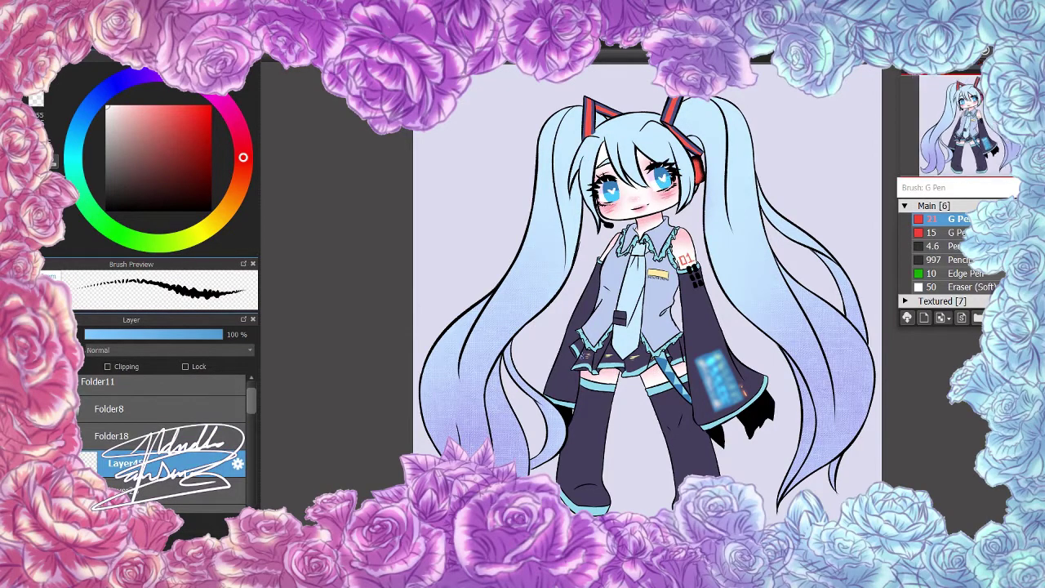
Place a lace border pattern on Layer46 behind the character and clear its unwanted upper rows
{"action": "scroll", "coordinate": [163, 433], "scroll_direction": "down", "scroll_amount": 2}
{"action": "left_click", "coordinate": [122, 485]}
{"action": "left_click", "coordinate": [179, 334]}
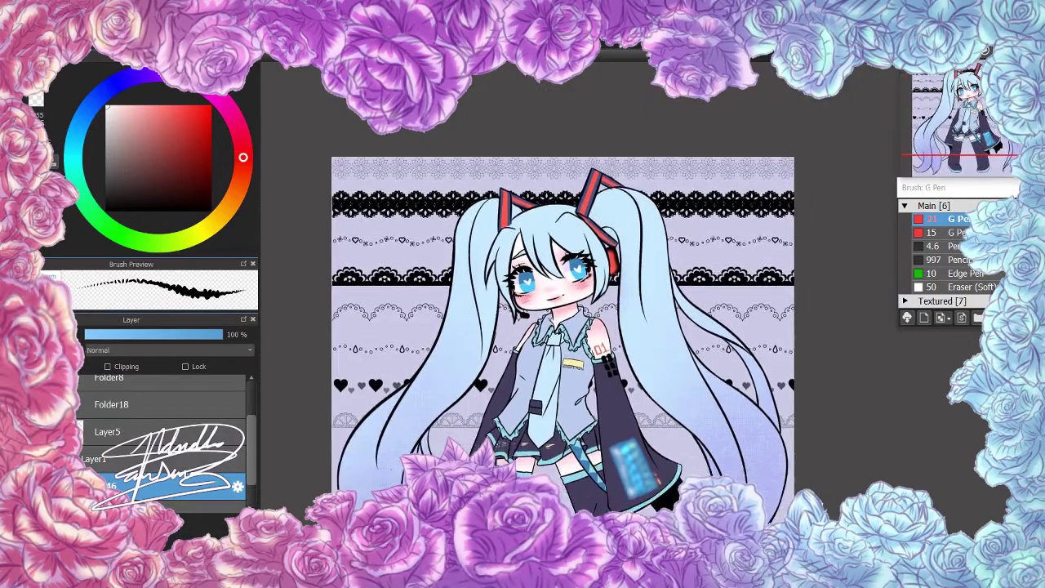
{"action": "left_click_drag", "start_coordinate": [286, 109], "coordinate": [829, 370]}
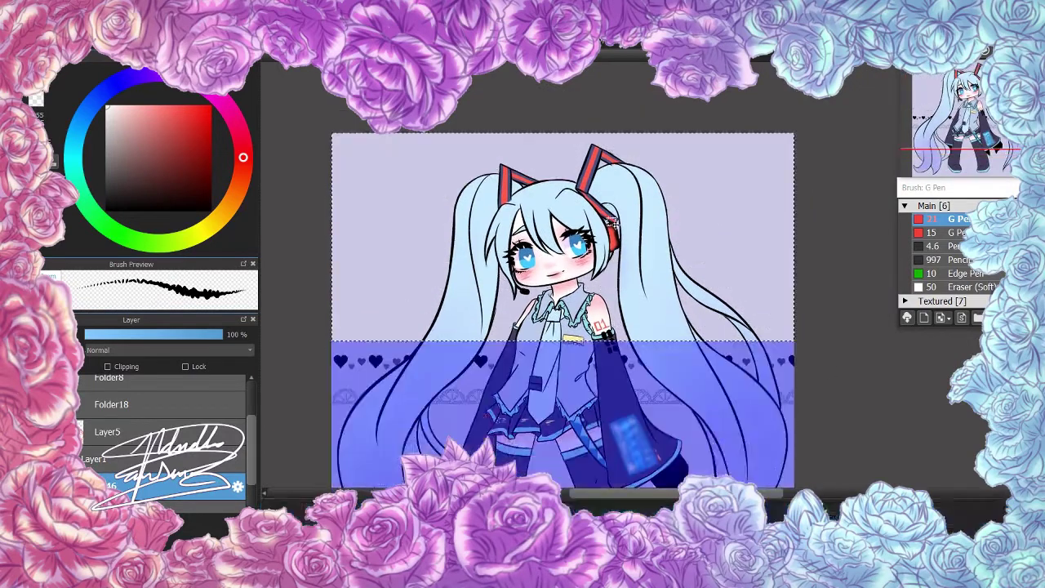
Scale and position the lace as two horizontal bands behind the character and recolour it white
{"action": "key", "text": "ctrl+t"}
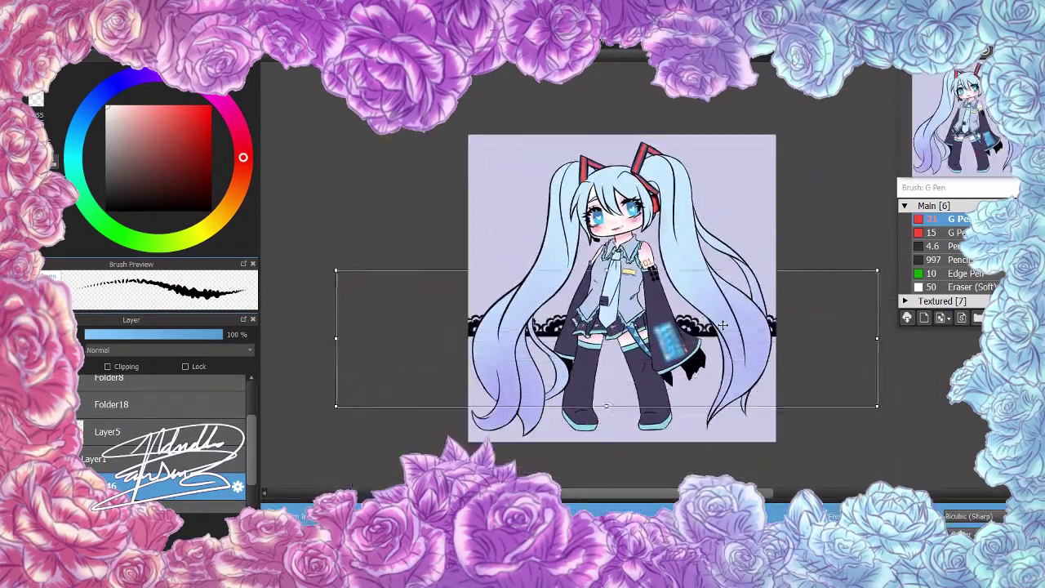
{"action": "left_click_drag", "start_coordinate": [620, 270], "coordinate": [543, 276]}
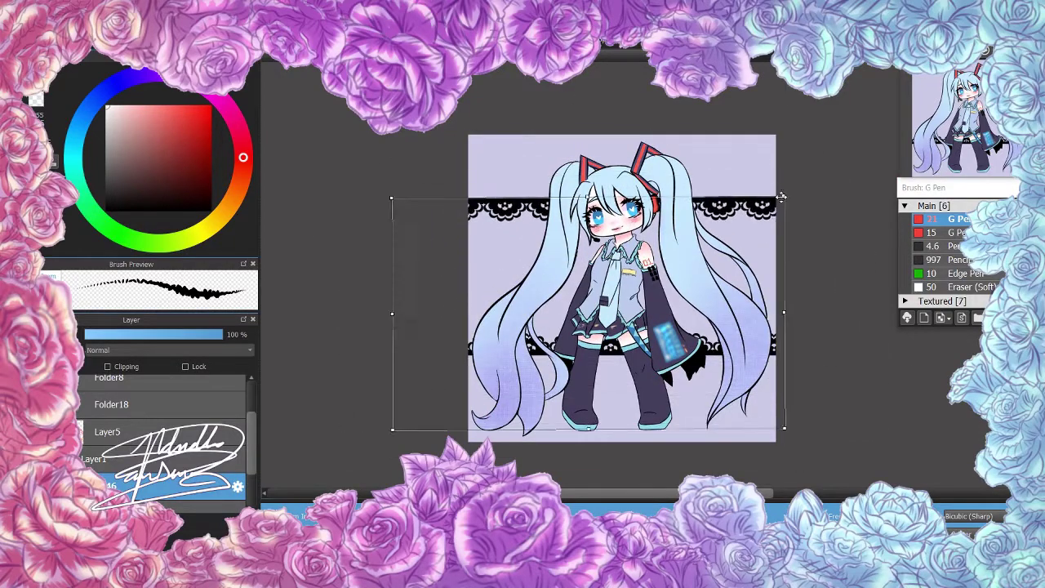
{"action": "key", "text": "Return"}
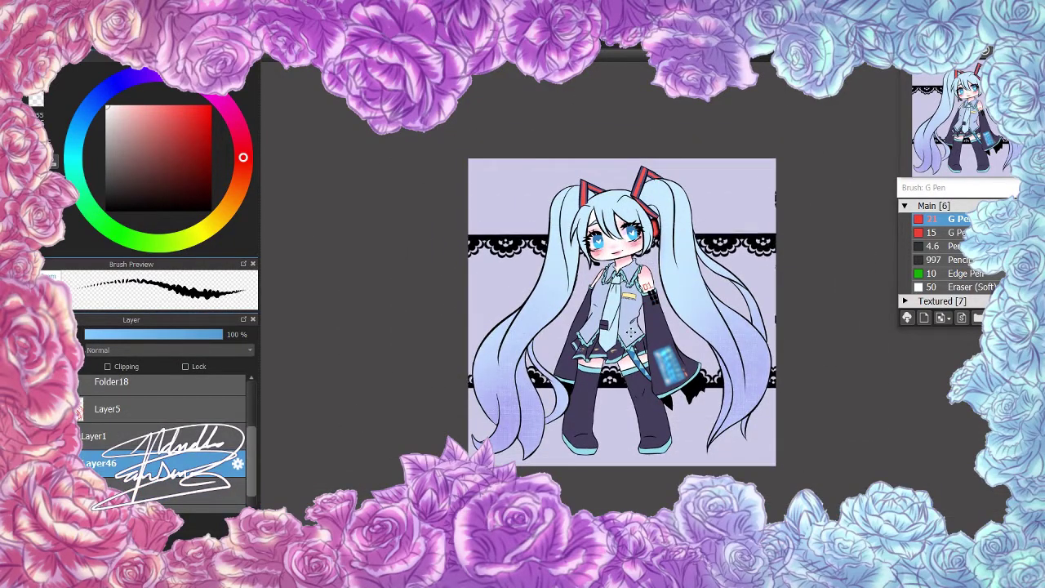
{"action": "scroll", "coordinate": [631, 329], "scroll_direction": "up", "scroll_amount": 3}
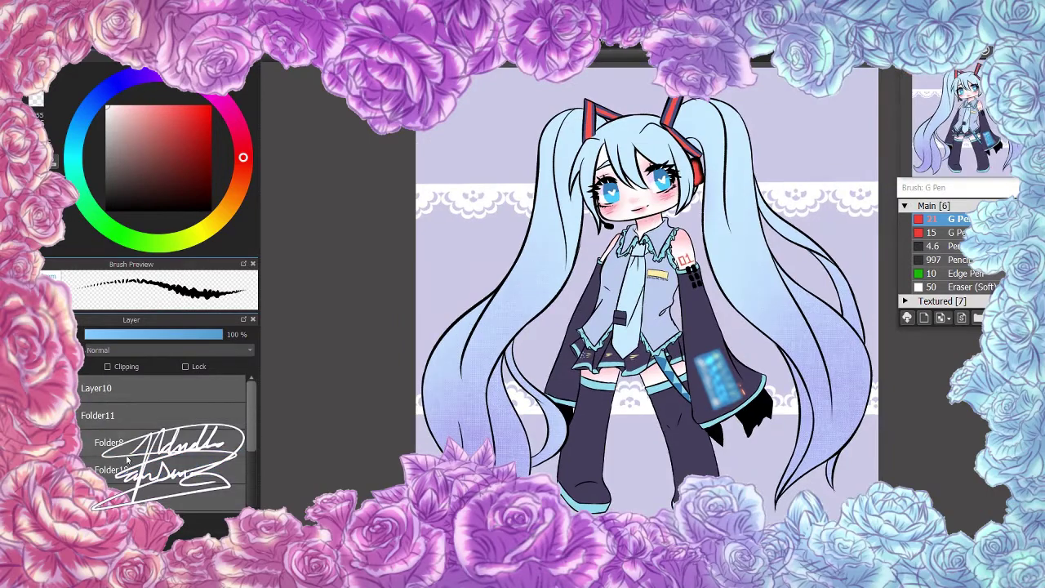
Add a pink-filled layer in a new folder over the artwork and set it to Multiply at about 8% opacity
{"action": "scroll", "coordinate": [647, 298], "scroll_direction": "down", "scroll_amount": 3}
{"action": "left_click", "coordinate": [122, 349]}
{"action": "left_click", "coordinate": [99, 396]}
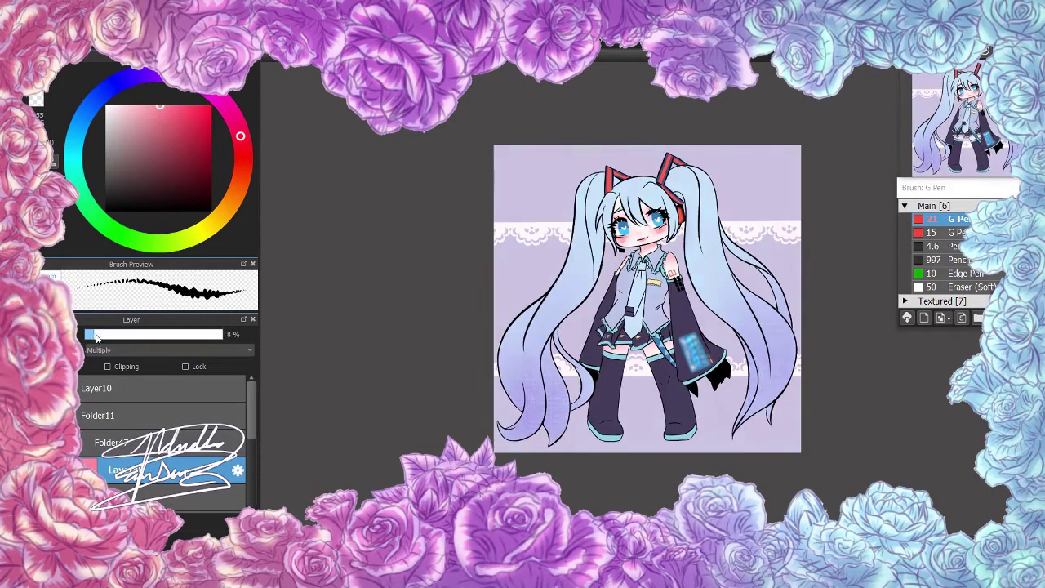
Add cyan and purple fill layers above the pink one, setting the purple layer to Screen at 15% opacity
{"action": "left_click", "coordinate": [73, 147]}
{"action": "left_click", "coordinate": [647, 298]}
{"action": "mouse_move", "coordinate": [221, 335]}
{"action": "left_mouse_down"}
{"action": "mouse_move", "coordinate": [94, 336]}
{"action": "mouse_move", "coordinate": [221, 335]}
{"action": "mouse_move", "coordinate": [112, 336]}
{"action": "left_mouse_up"}
{"action": "left_click", "coordinate": [122, 349]}
{"action": "left_click", "coordinate": [161, 107]}
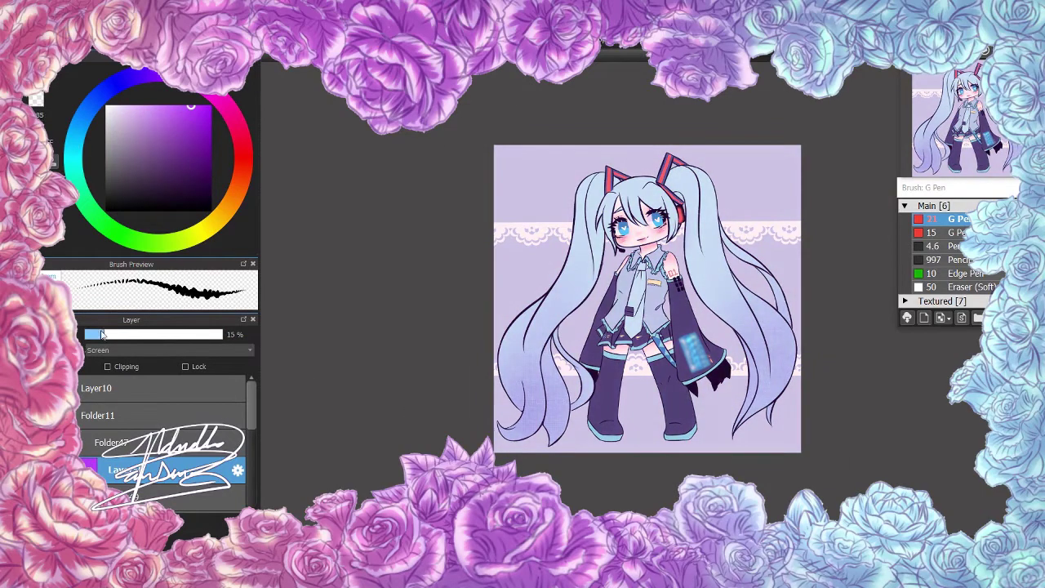
Add Layer51 as a full-canvas purple fill and set it to Lighten at 23% opacity
{"action": "key", "text": "ctrl+shift+n"}
{"action": "left_click", "coordinate": [80, 125]}
{"action": "left_click", "coordinate": [647, 298]}
{"action": "left_click", "coordinate": [123, 349]}
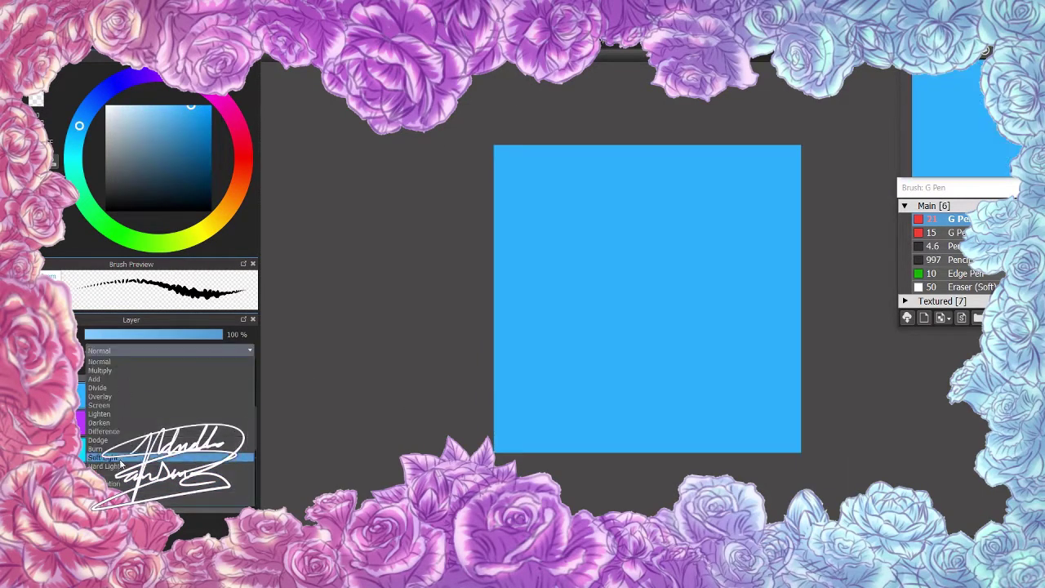
{"action": "left_click", "coordinate": [100, 414]}
{"action": "left_click_drag", "start_coordinate": [221, 335], "coordinate": [108, 337]}
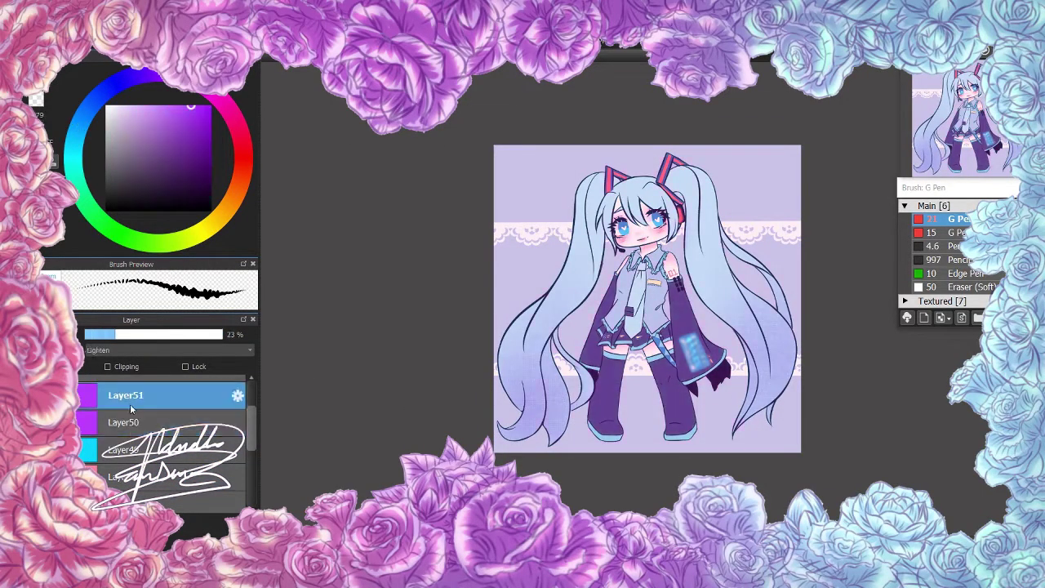
Add Layer52 as a full-canvas pink fill and set it to Dodge at a low opacity
{"action": "left_click", "coordinate": [73, 153]}
{"action": "key", "text": "ctrl+shift+n"}
{"action": "left_click", "coordinate": [134, 350]}
{"action": "left_click", "coordinate": [98, 440]}
{"action": "left_click_drag", "start_coordinate": [221, 334], "coordinate": [90, 334]}
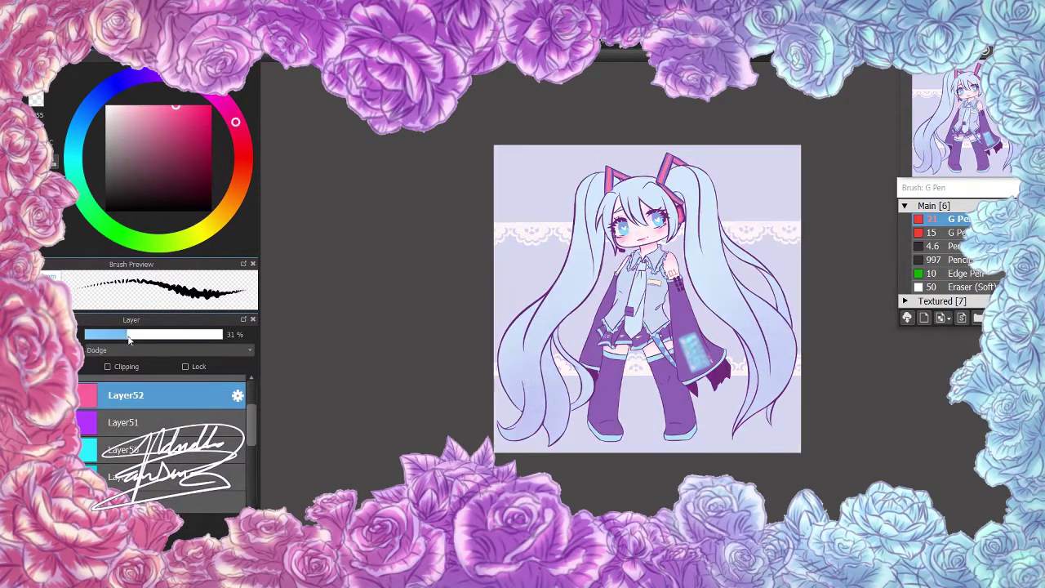
Add Layer53 as a full-canvas vivid purple fill and set it to Hue at 5% opacity
{"action": "scroll", "coordinate": [647, 298], "scroll_direction": "up", "scroll_amount": 2}
{"action": "key", "text": "ctrl+shift+n"}
{"action": "scroll", "coordinate": [647, 298], "scroll_direction": "down", "scroll_amount": 2}
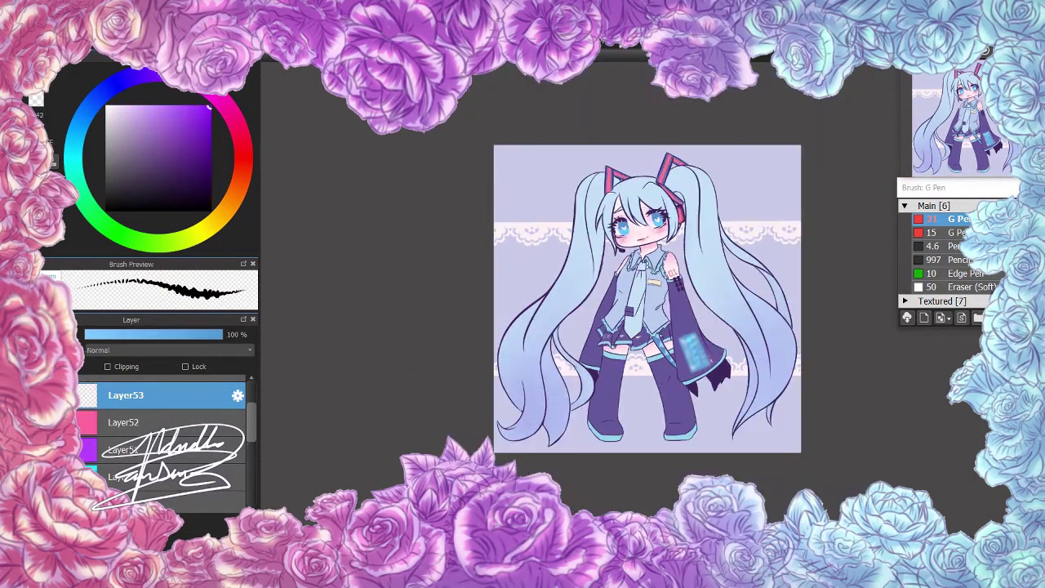
{"action": "left_click", "coordinate": [647, 298]}
{"action": "left_click", "coordinate": [135, 350]}
{"action": "left_click_drag", "start_coordinate": [221, 335], "coordinate": [148, 343]}
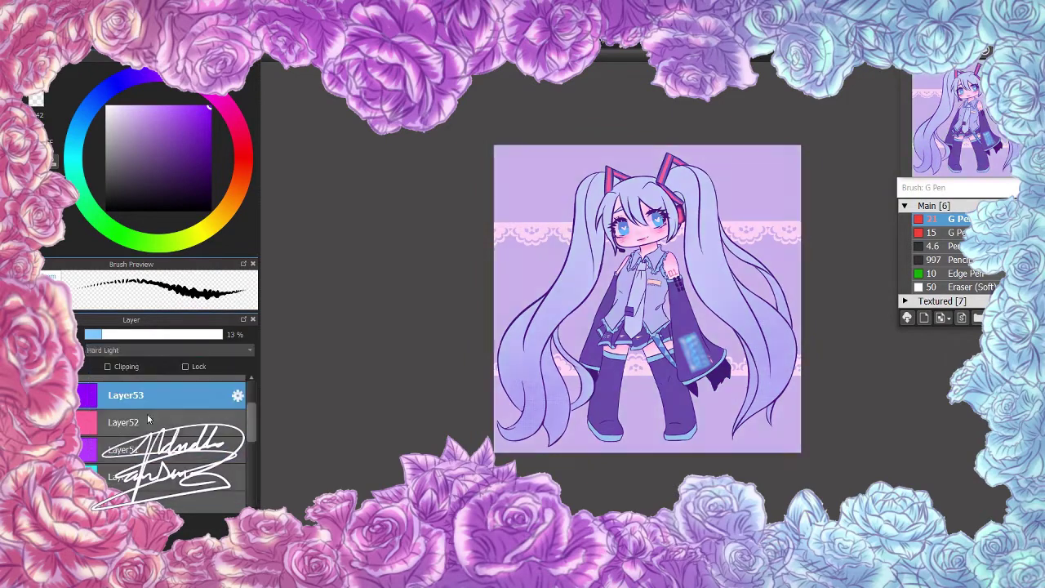
{"action": "scroll", "coordinate": [158, 349], "scroll_direction": "down", "scroll_amount": 4}
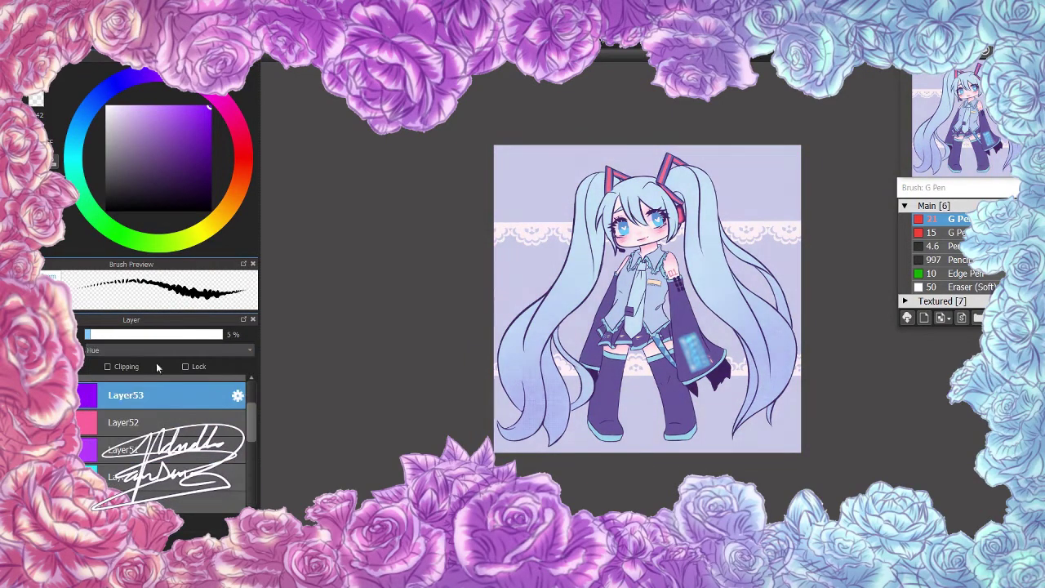
{"action": "key", "text": "ctrl+plus"}
{"action": "right_click", "coordinate": [255, 61]}
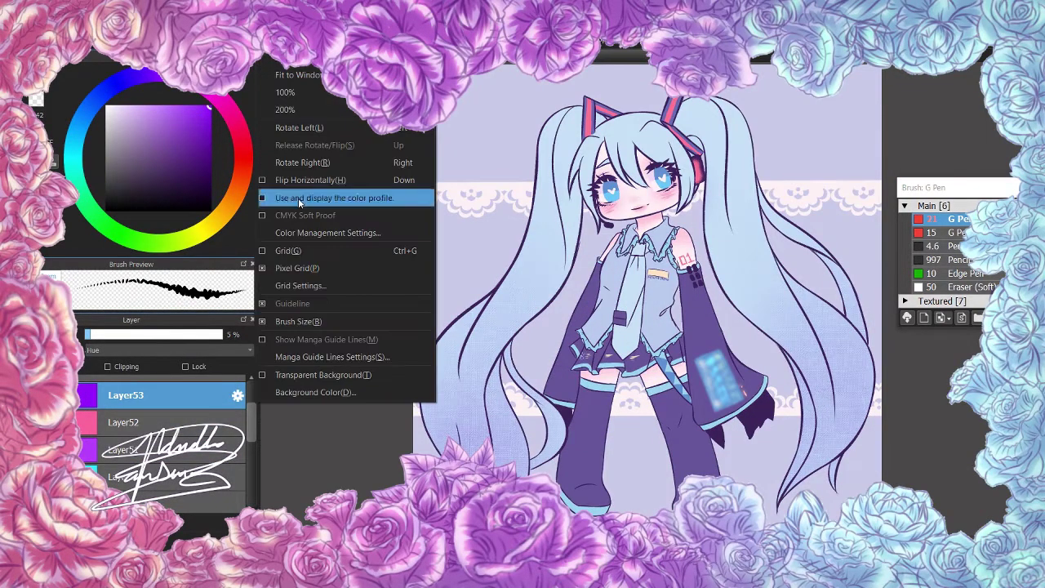
{"action": "right_click", "coordinate": [292, 64]}
{"action": "right_click", "coordinate": [325, 93]}
{"action": "left_click", "coordinate": [362, 160]}
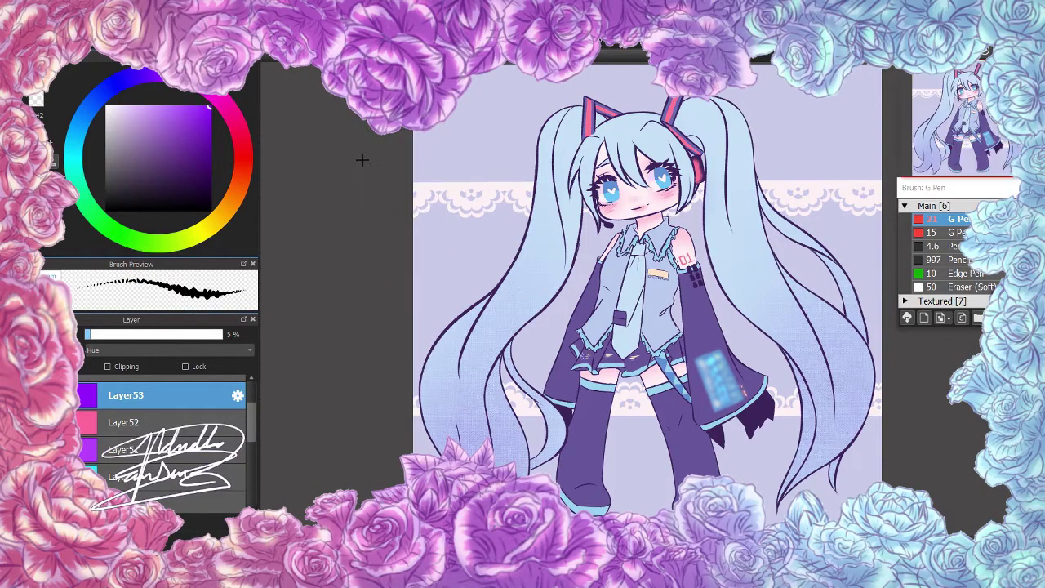
Apply a Gaussian Blur to the layer directly below the colour overlay layers
{"action": "left_click", "coordinate": [113, 442]}
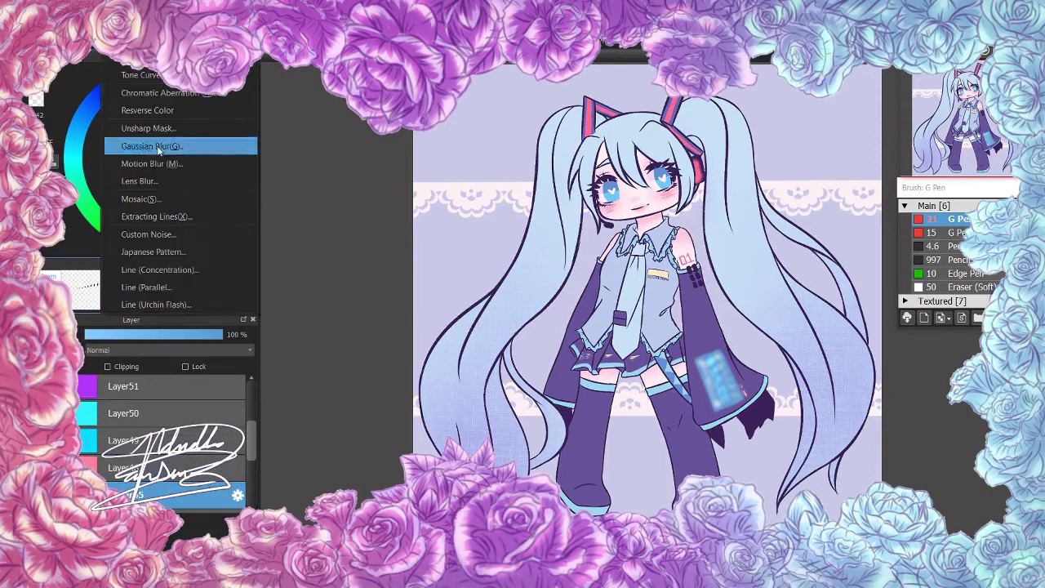
{"action": "left_click", "coordinate": [163, 142]}
{"action": "left_click", "coordinate": [466, 133]}
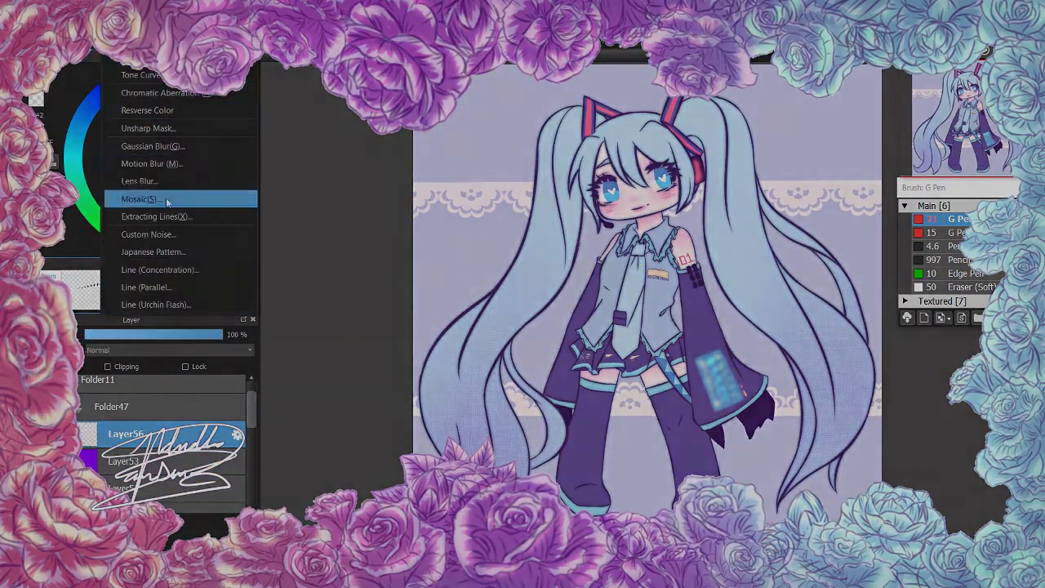
Start a texture filter on Layer56 above the colour overlays and choose a periwinkle blue as its colour
{"action": "left_click", "coordinate": [155, 196]}
{"action": "left_click", "coordinate": [489, 374]}
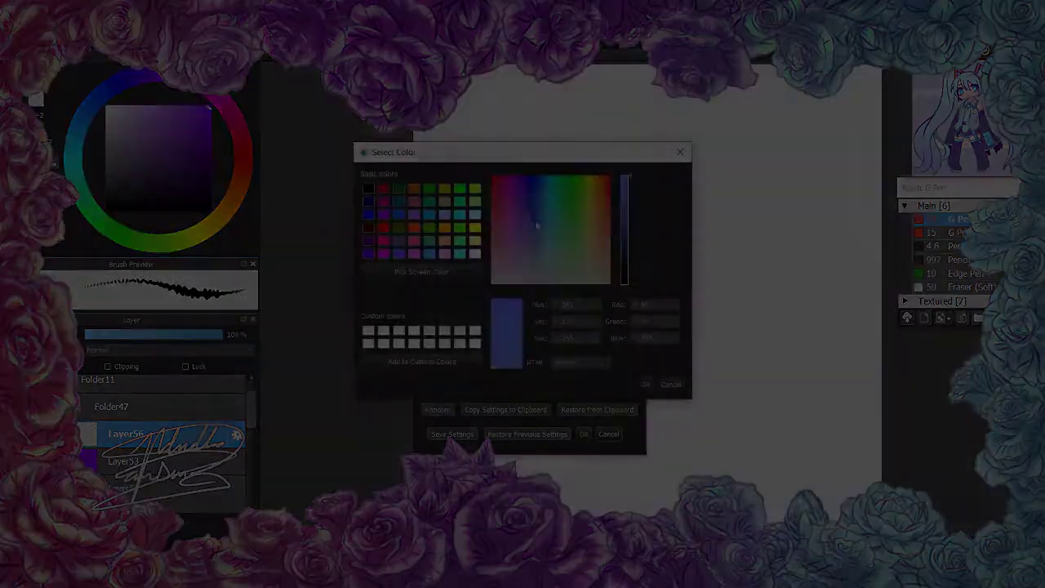